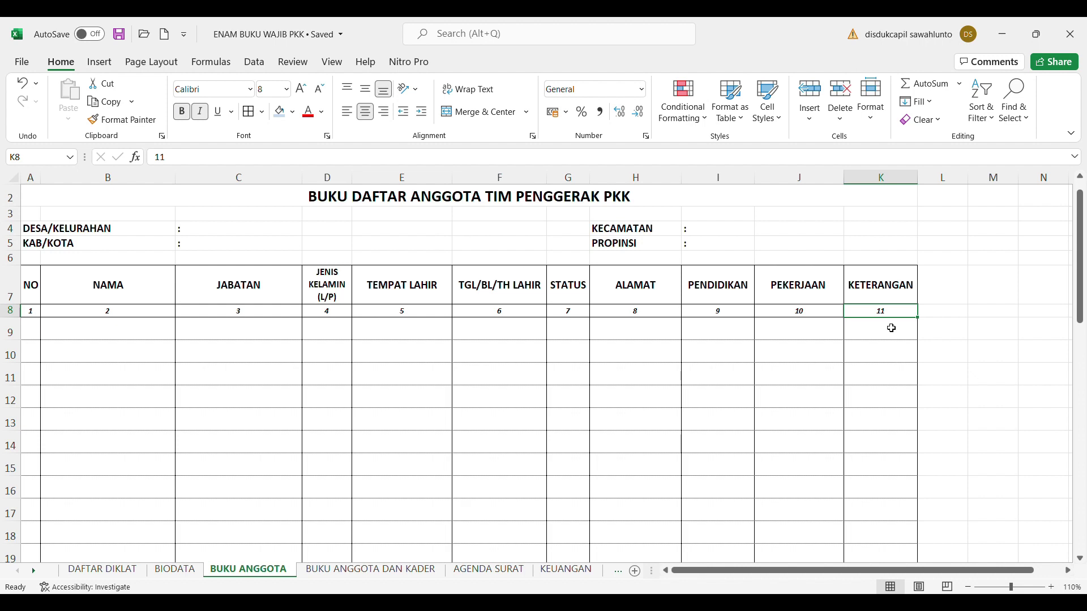
Switch to the PDF guidelines at the blank BUKU DAFTAR ANGGOTA TIM PENGGERAK PKK form and zoom out
key(alt+Tab)
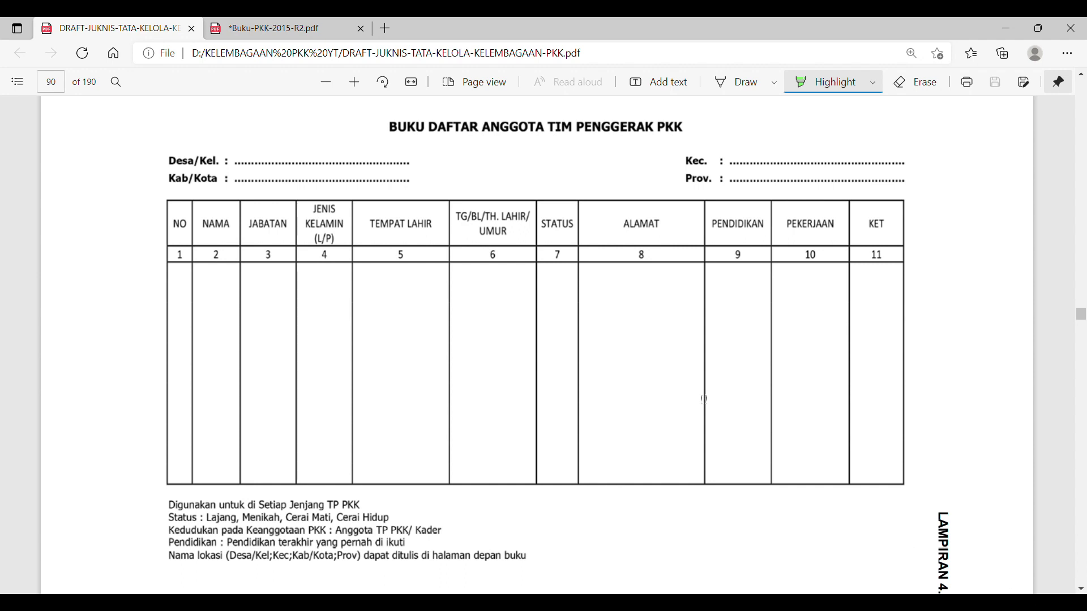
click(329, 85)
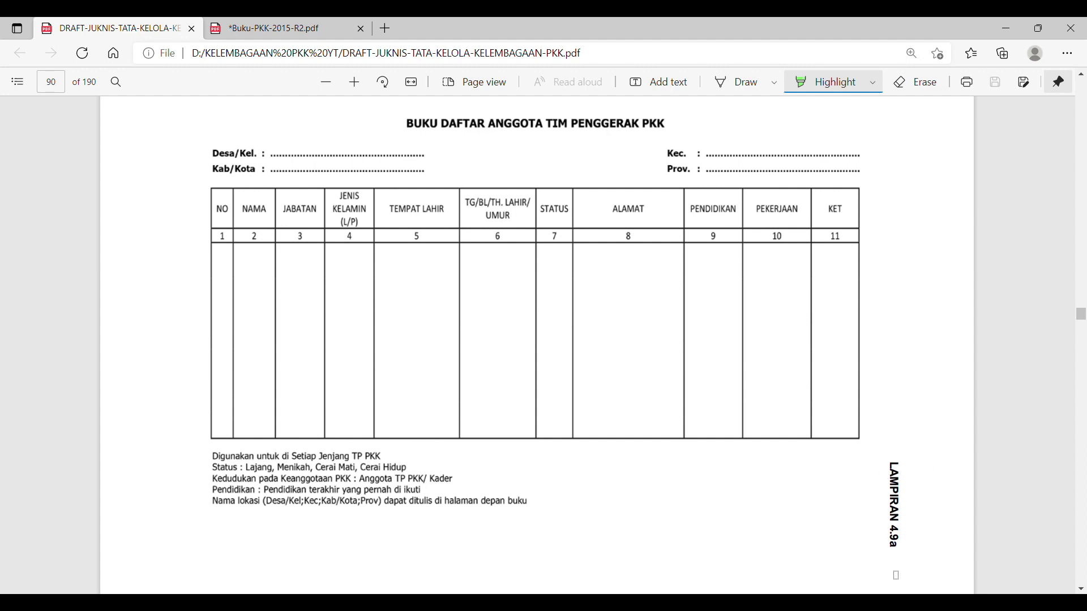
Turn off highlighting and select the vertical LAMPIRAN 4.9a label text
click(819, 85)
drag(897, 464, 905, 526)
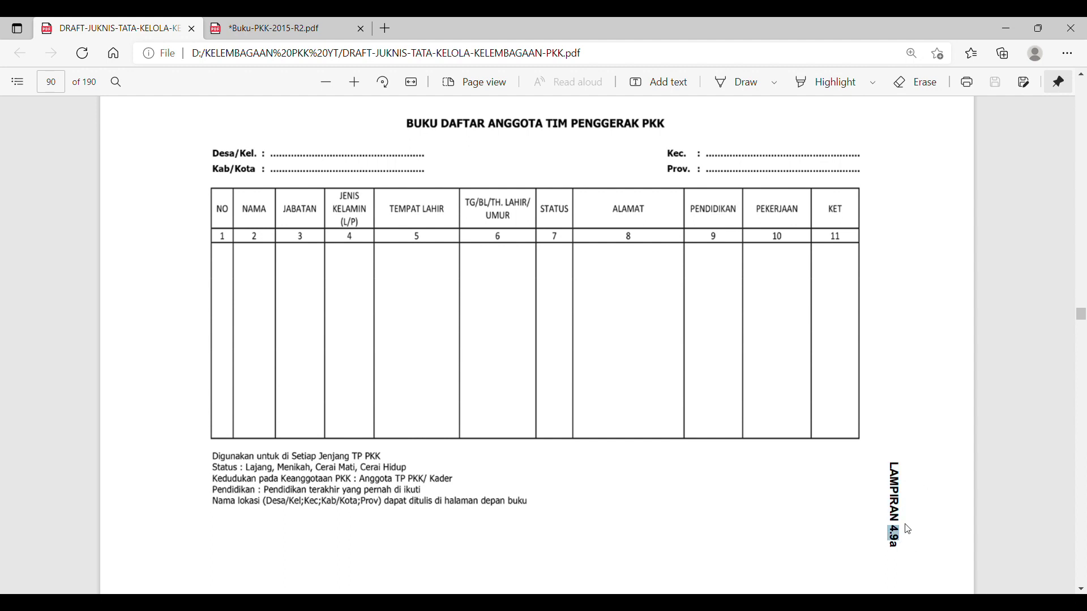
Highlight the vertical LAMPIRAN 4.9a label in green
click(875, 84)
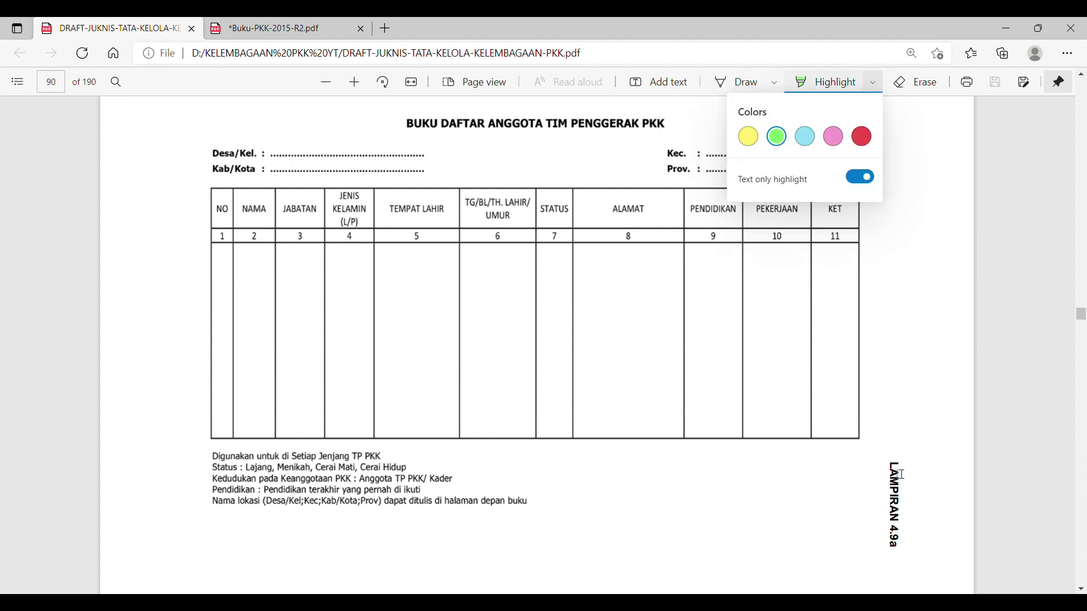
drag(899, 469, 904, 542)
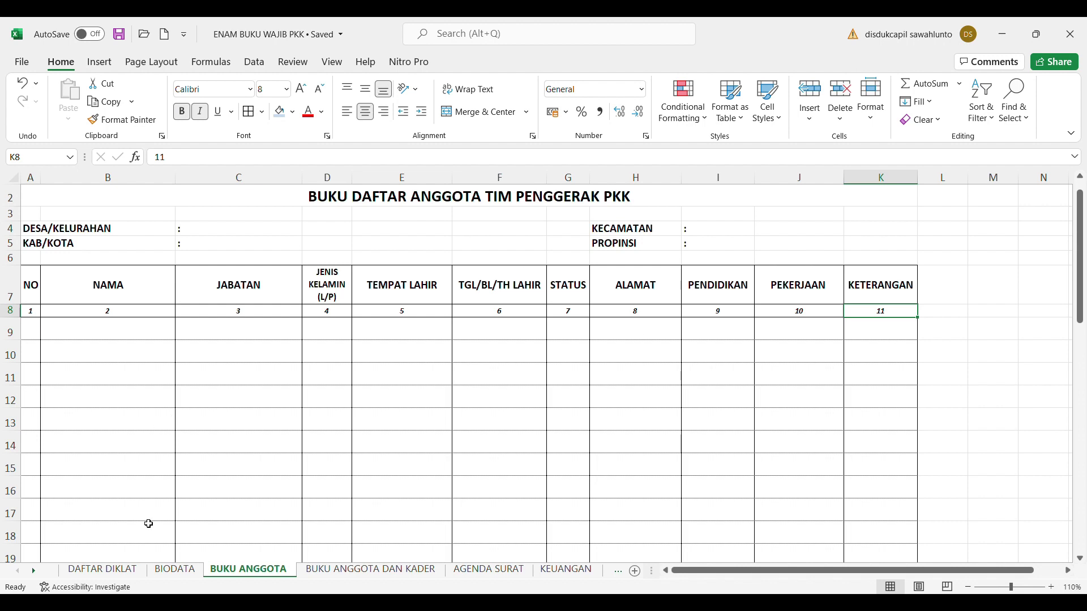
Go from the DAFTAR DIKLAT sheet to the BIODATA sheet's empty member form
click(127, 577)
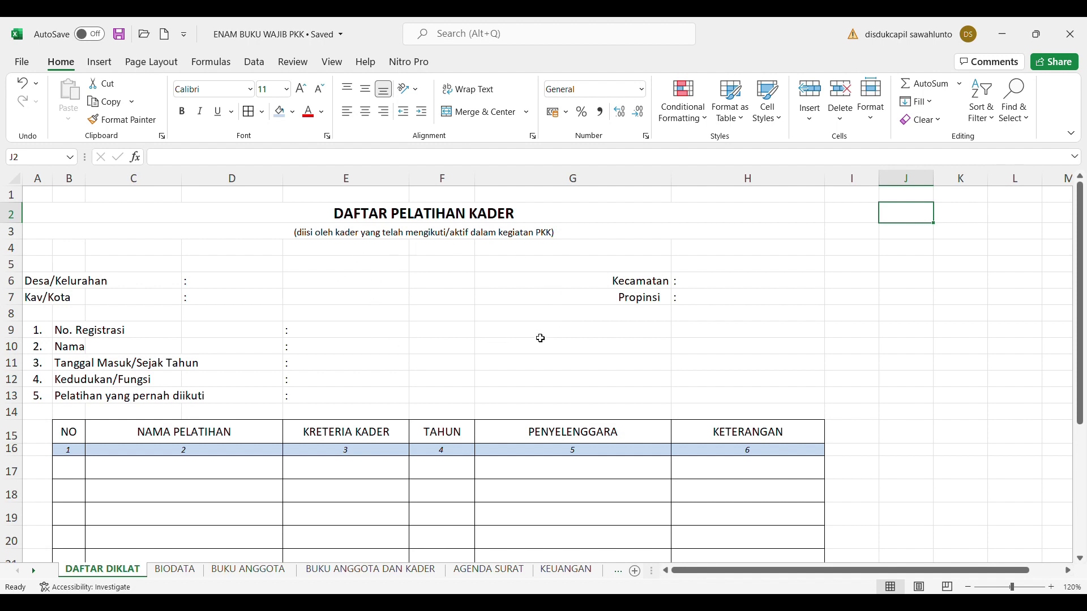
click(177, 571)
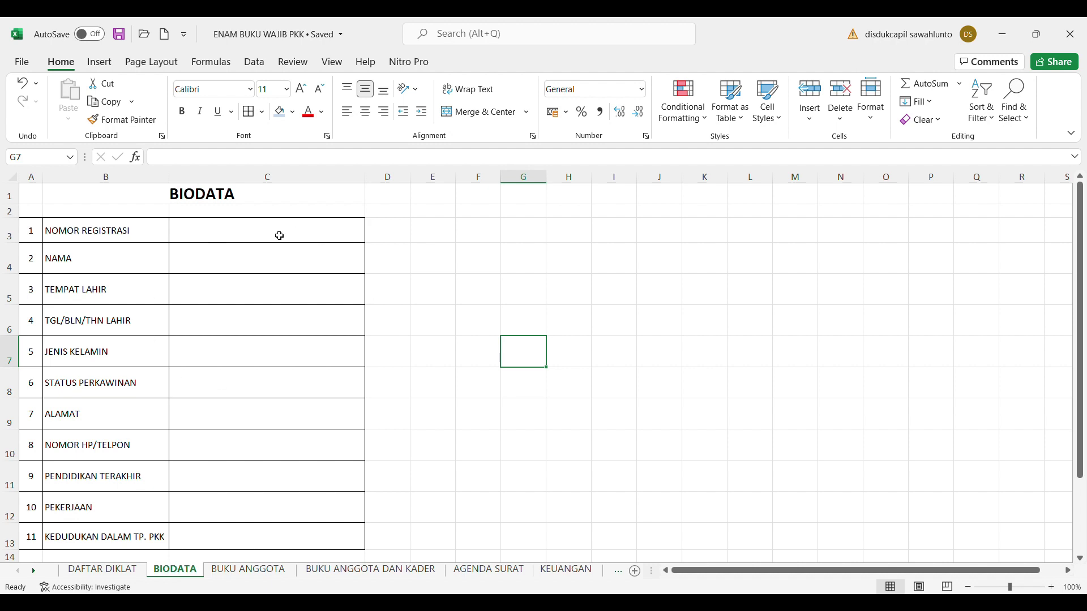
click(249, 569)
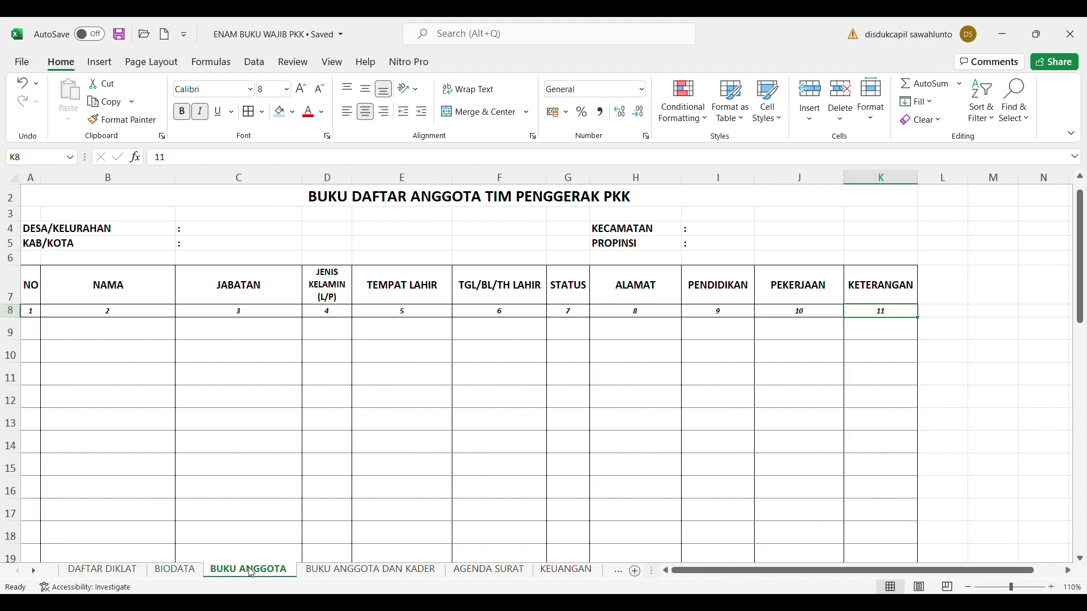
click(173, 576)
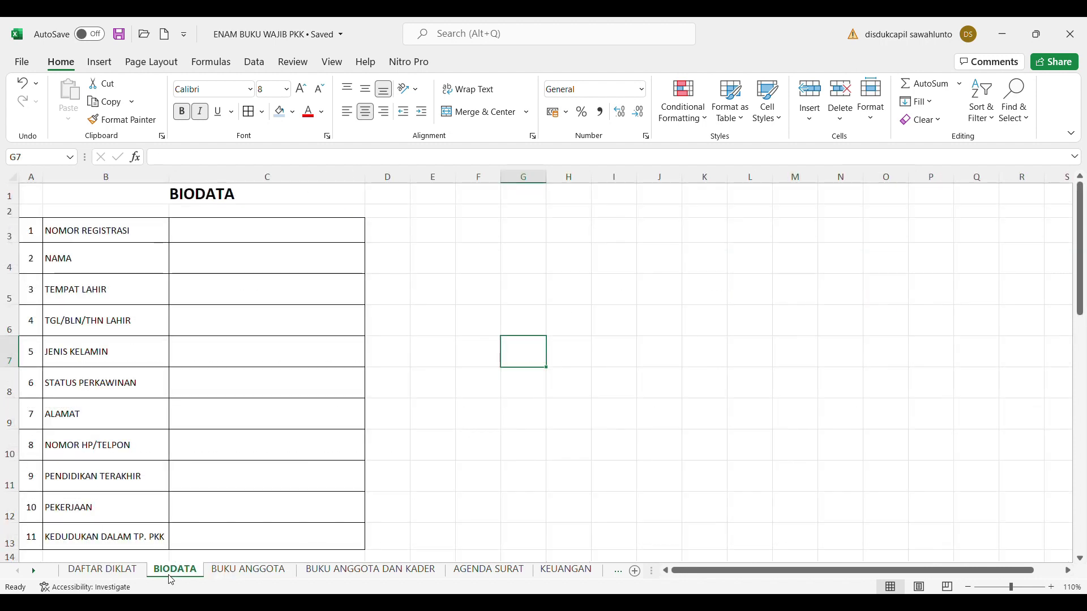
click(218, 233)
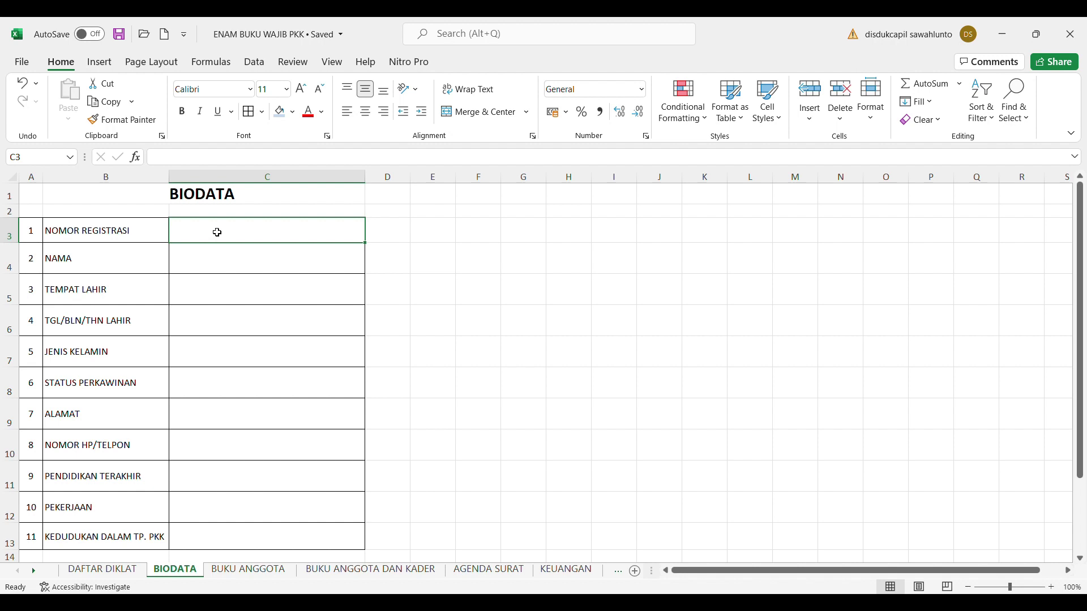
click(429, 238)
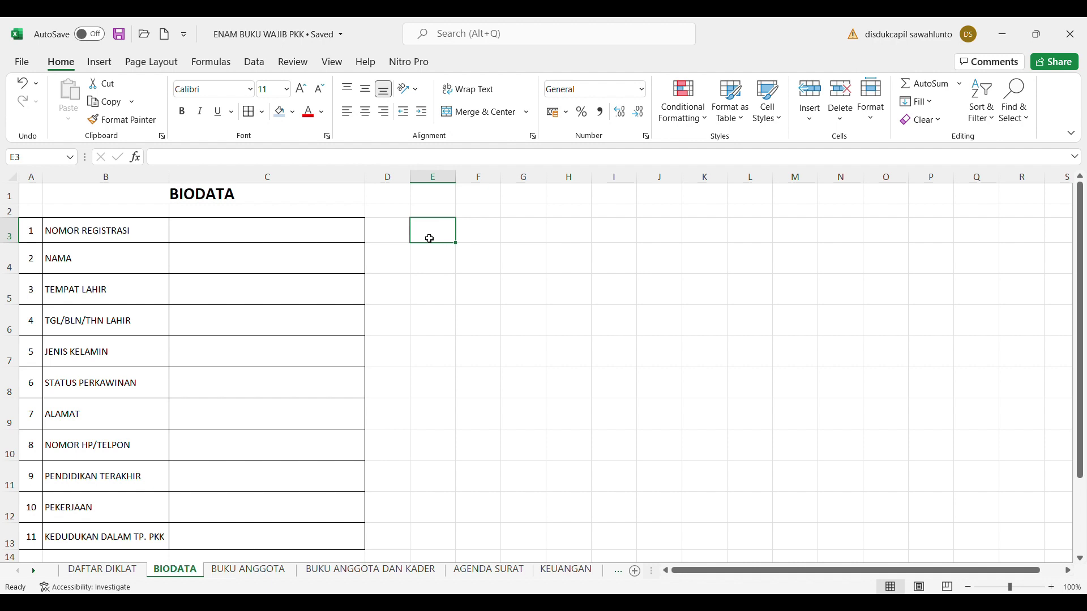
Enter 'Nomor : 304/PKK-SLK/V/2019' in cell E3
text(3)
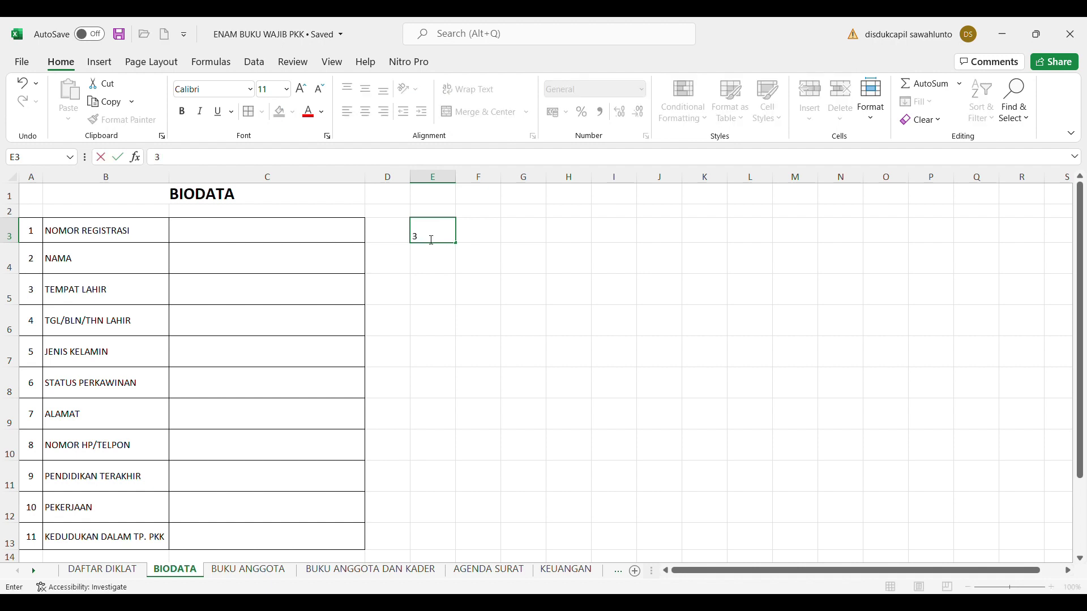
key(BackSpace)
text(Nomor : 304/PKK-)
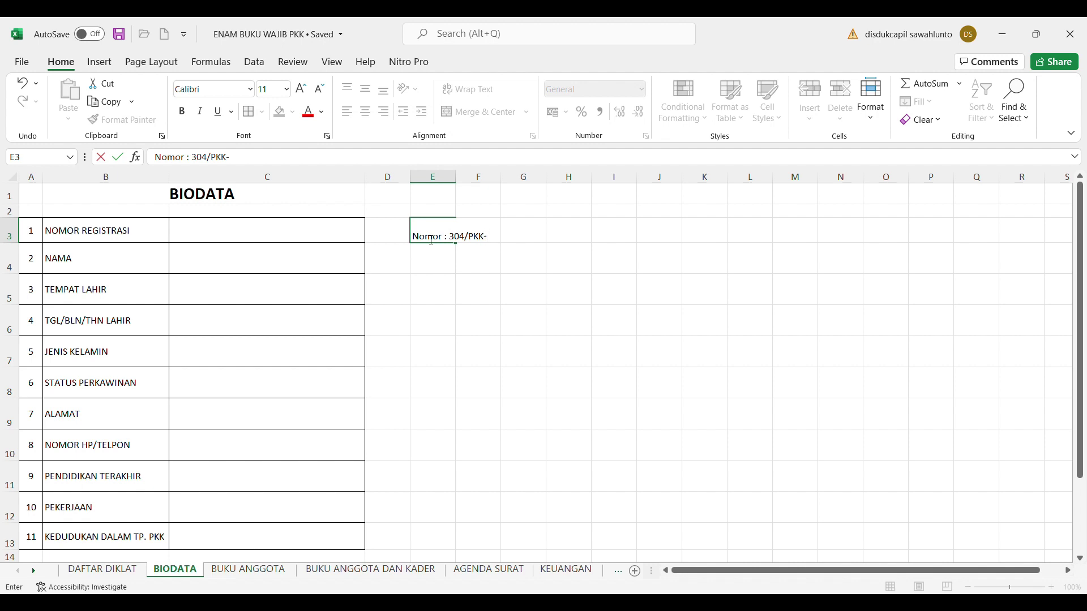
text(SLK/)
text(V/2019)
click(561, 282)
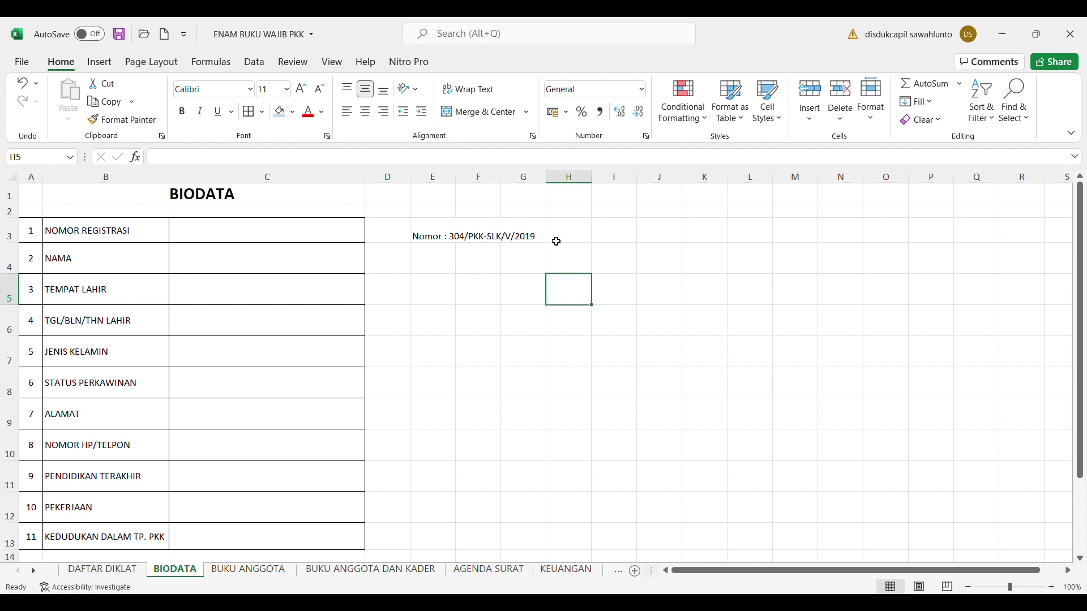
Enter 'Nomor : 305/PKK-SLK/I/2020' in cell E4 below the first number
click(447, 268)
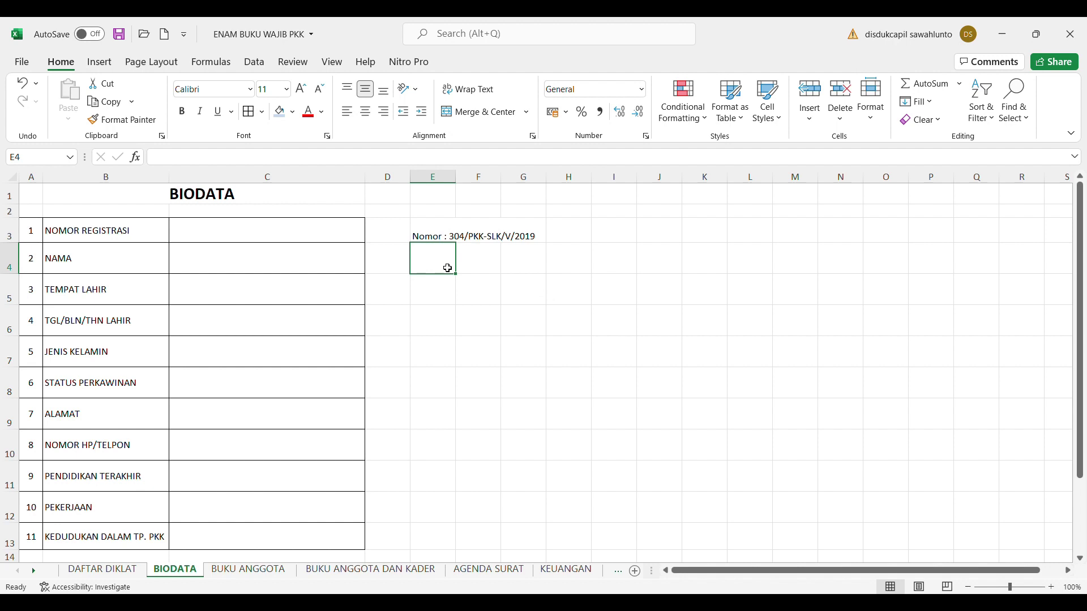
text(N)
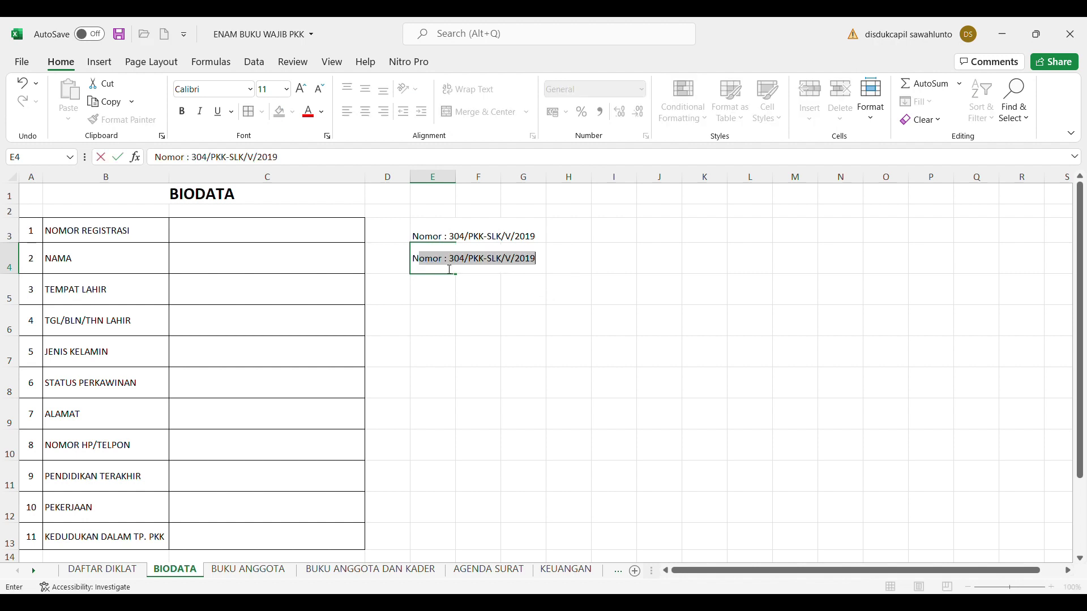
text(omor : 305)
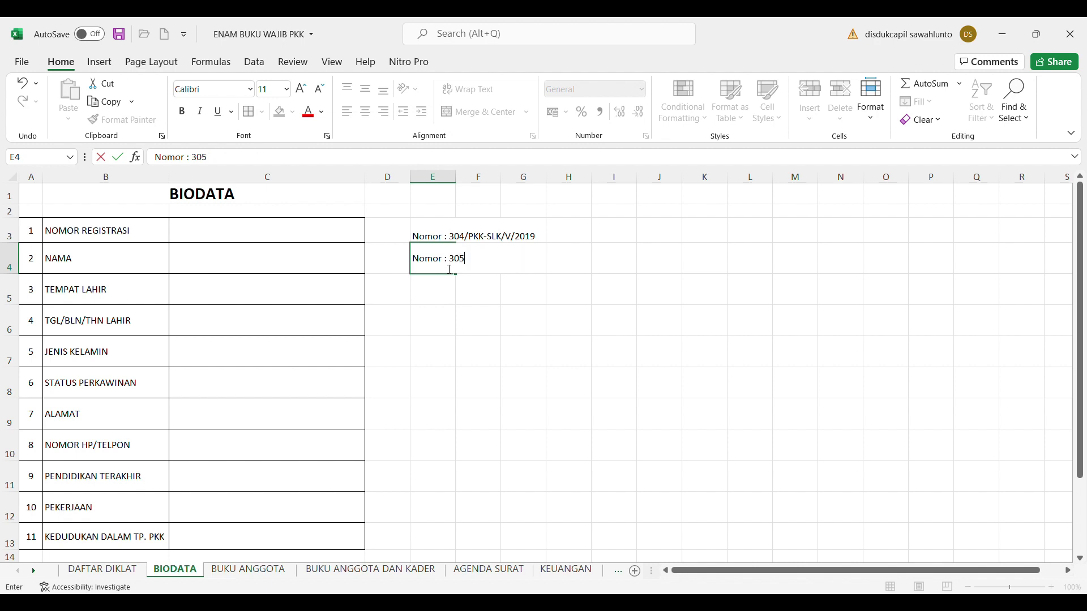
text(/PKK-SLK/)
text(I/2020)
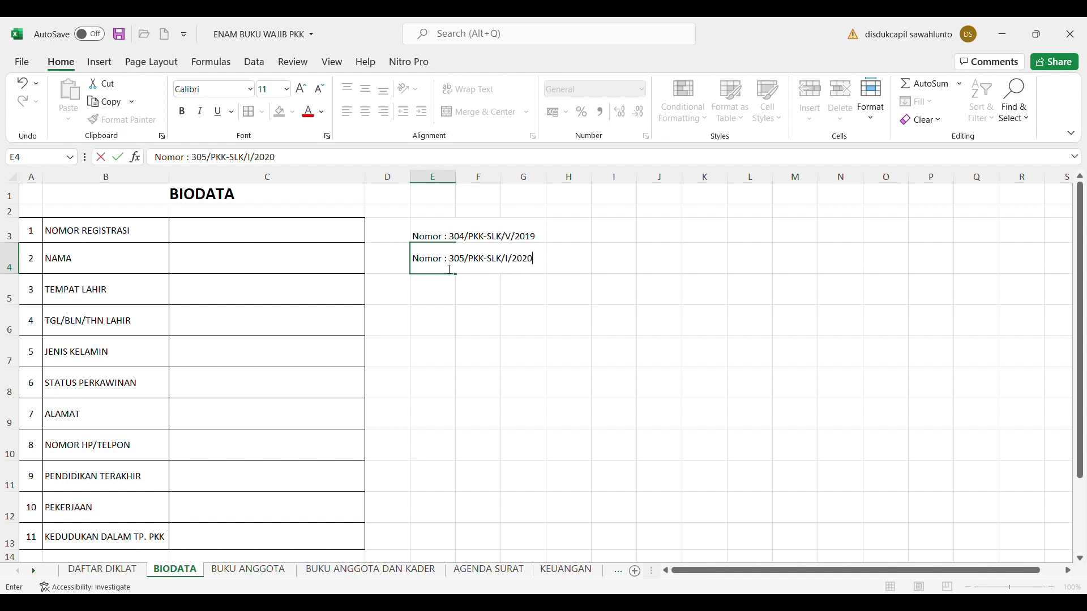
click(477, 215)
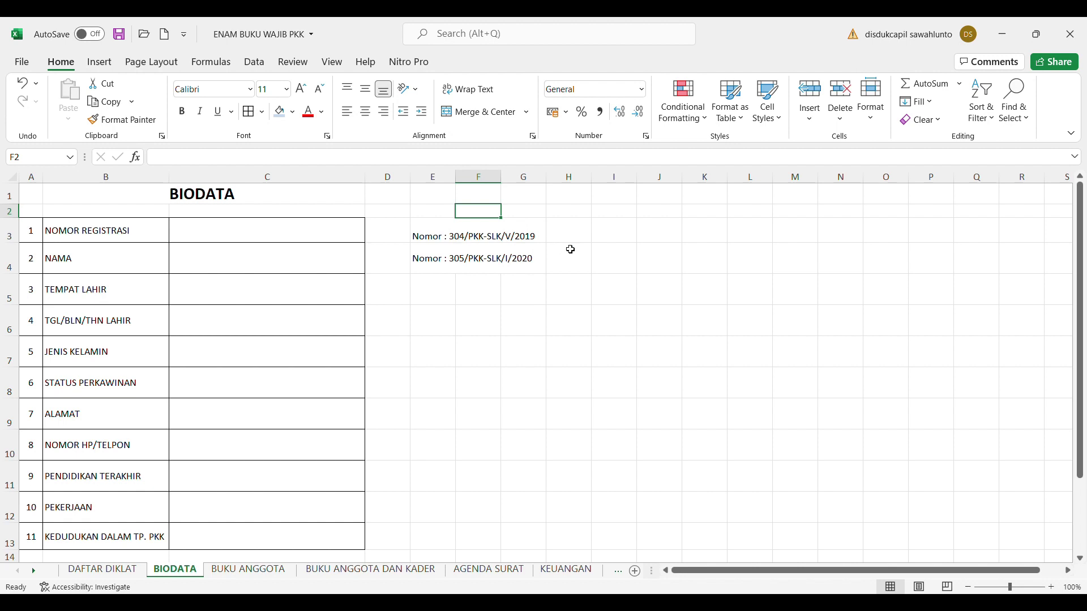
click(621, 240)
Enter the two members' names in cells I3 and I4
text(a)
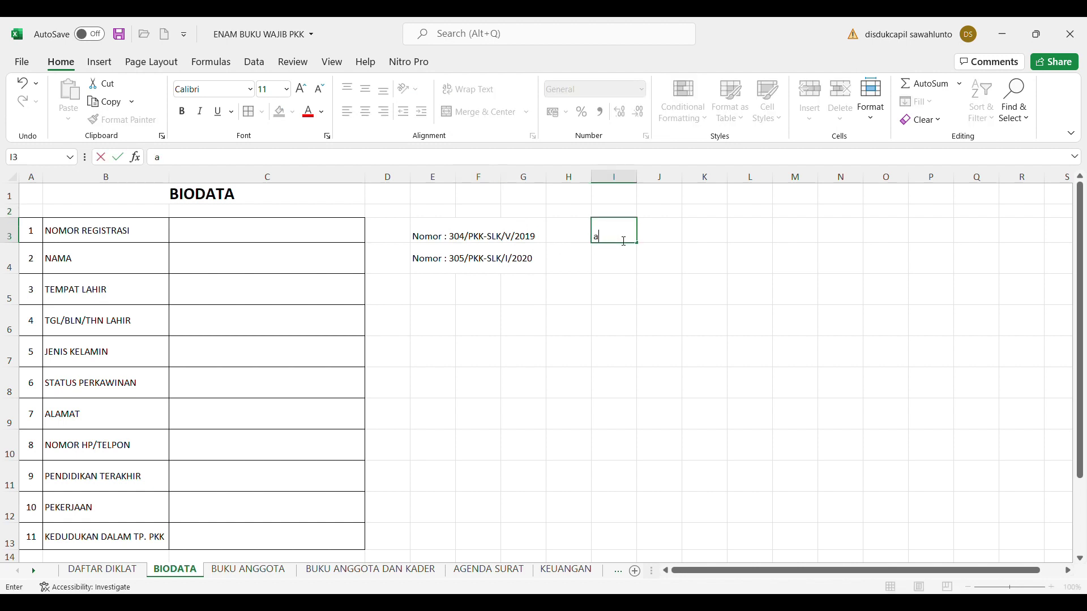
key(BackSpace)
text(ANI)
click(630, 267)
text(MERI)
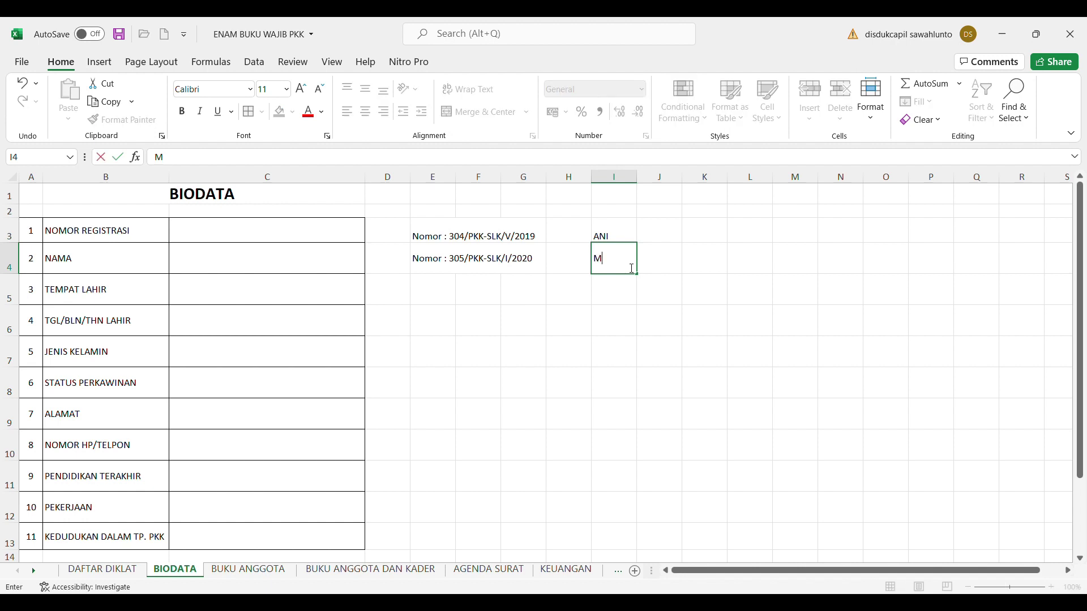
click(662, 330)
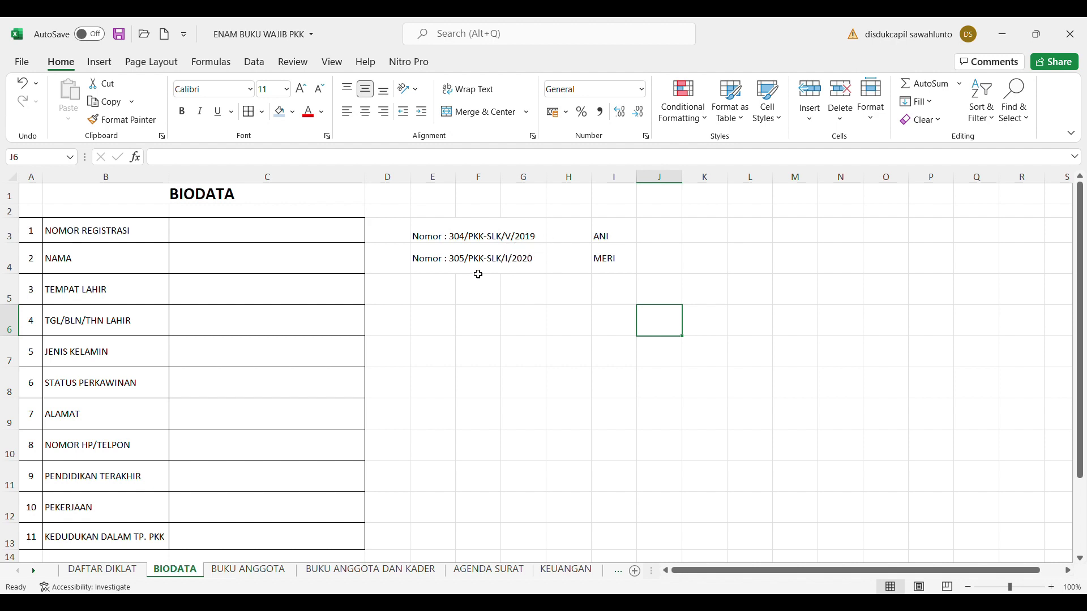
click(439, 296)
Type 'Nomor : 306/PKK-SLK/III/2021' into cell E5, replacing the AutoComplete suggestion
text(nomor)
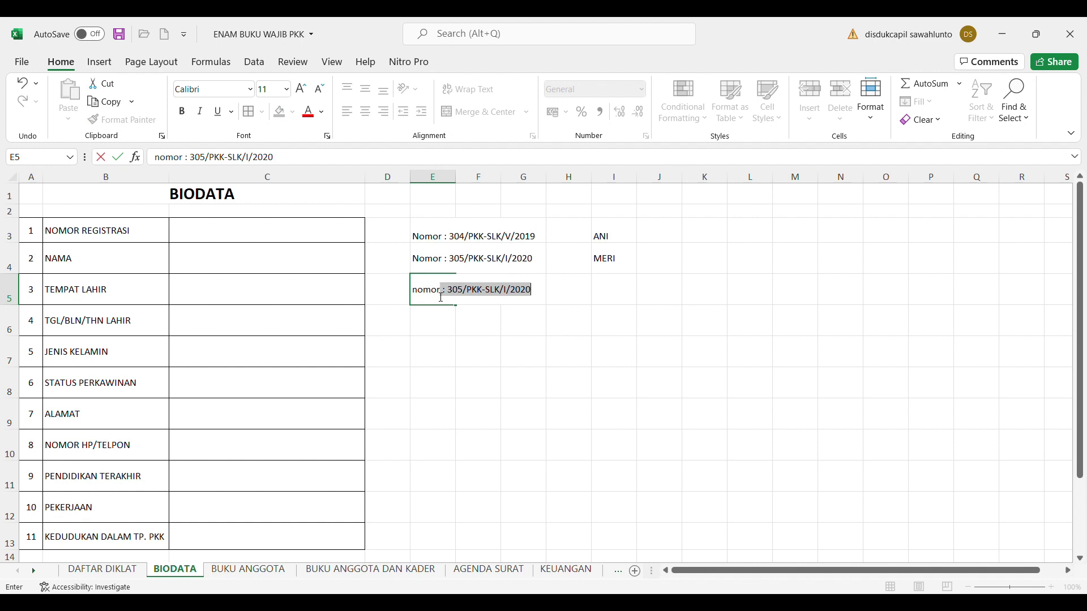
key(BackSpace)
key(BackSpace)
key(BackSpace)
key(BackSpace)
key(BackSpace)
key(BackSpace)
text(Nomor)
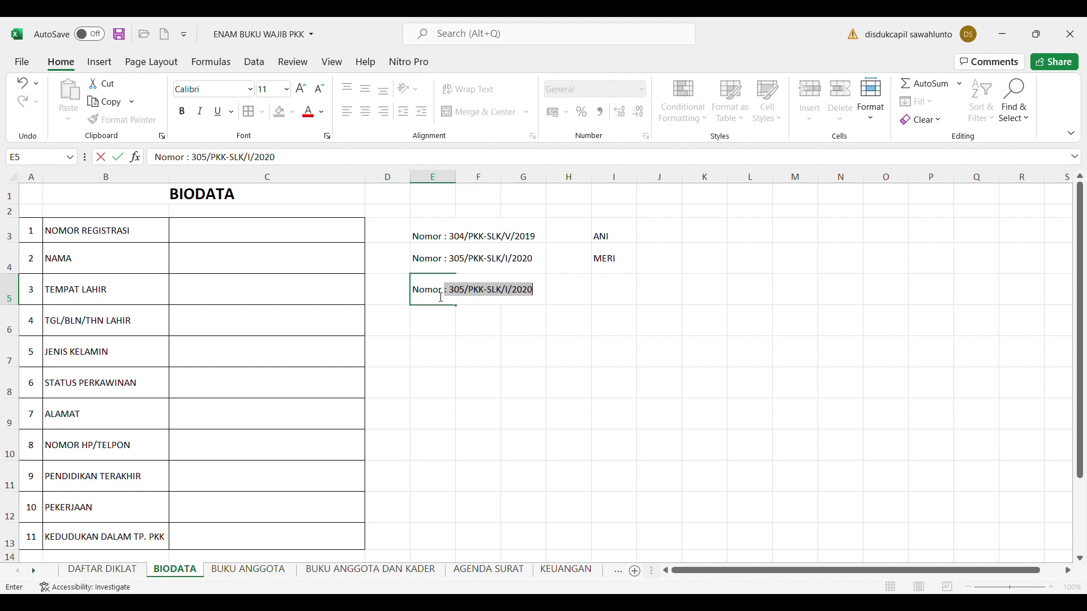
text( : 306/PKK-SL)
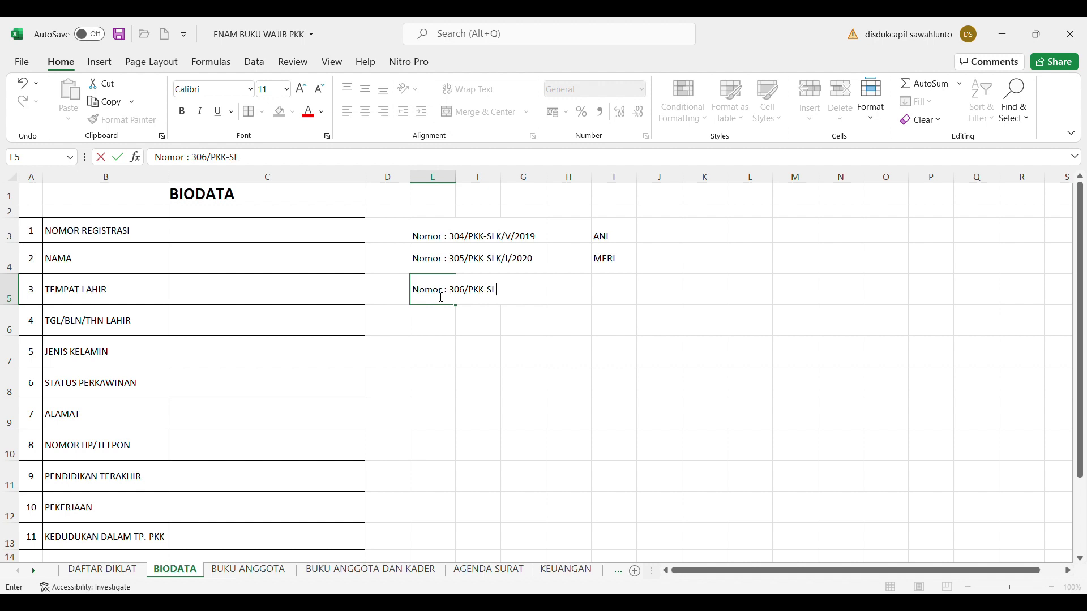
text(K/III/2021)
Clear the two member names from cells I3:I4
click(620, 239)
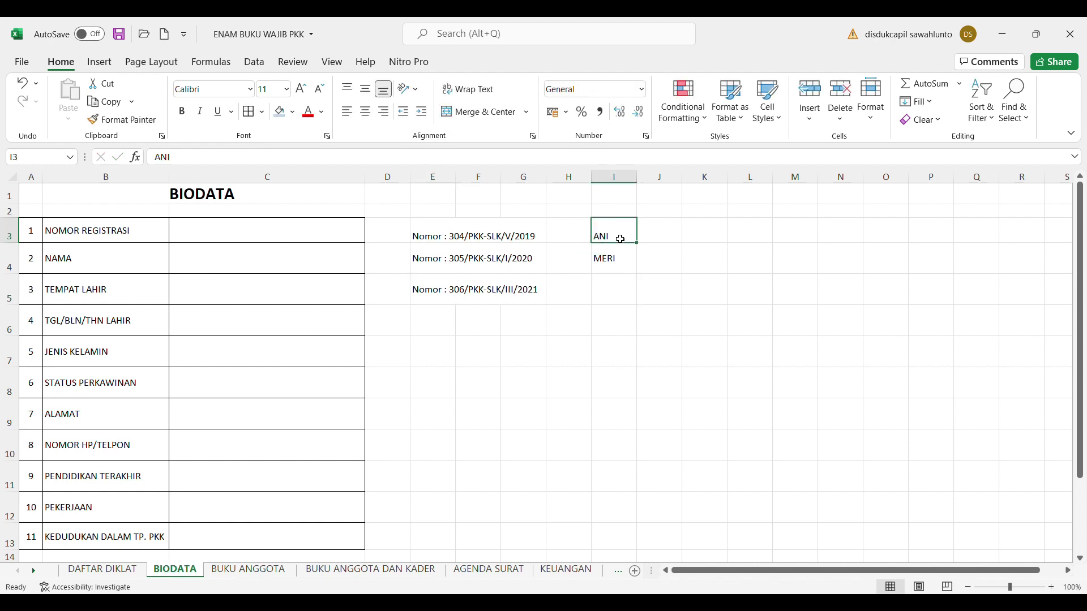
key(shift+Down)
key(Delete)
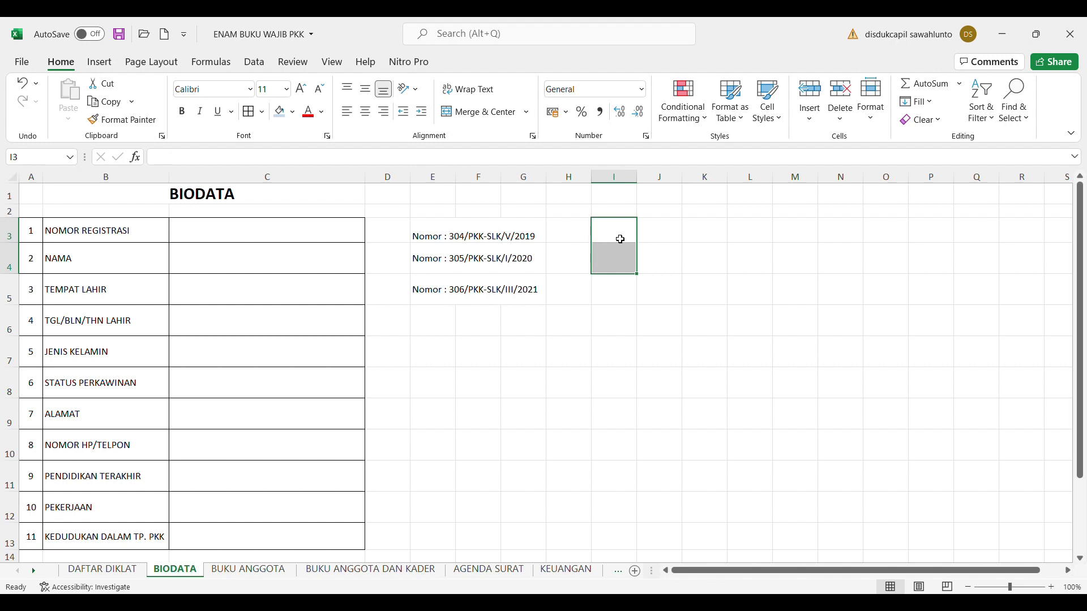
Insert a blank row at row 3 above the table
click(209, 239)
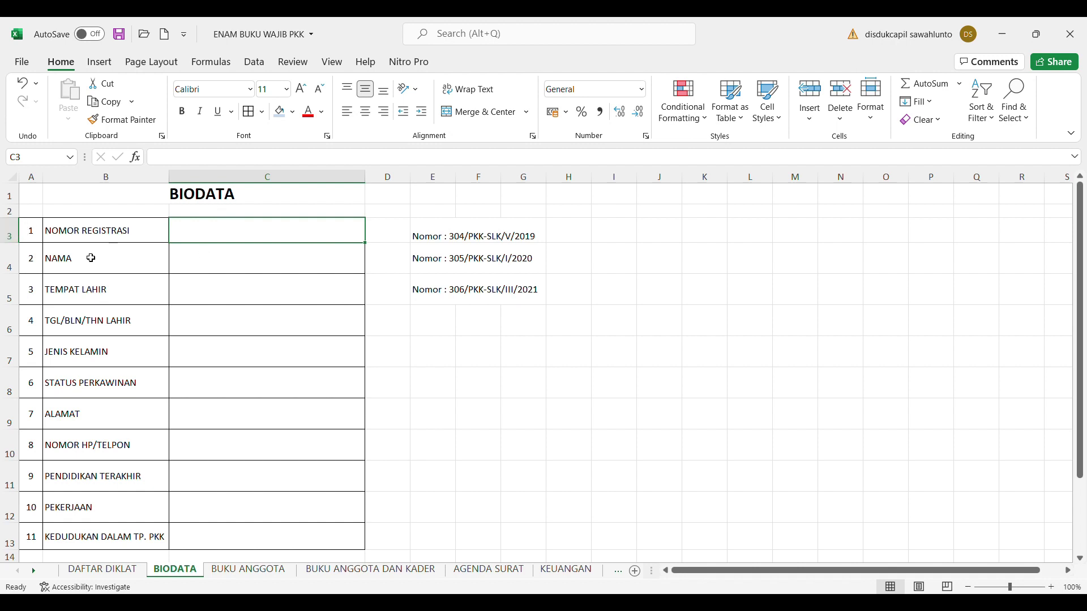
click(22, 236)
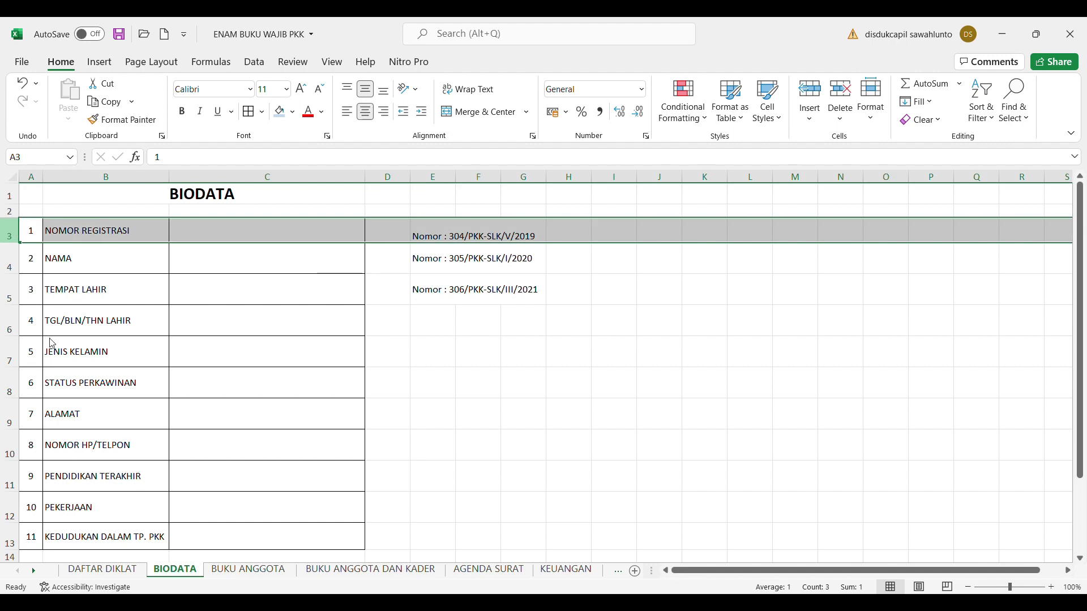
key(ctrl+shift+plus)
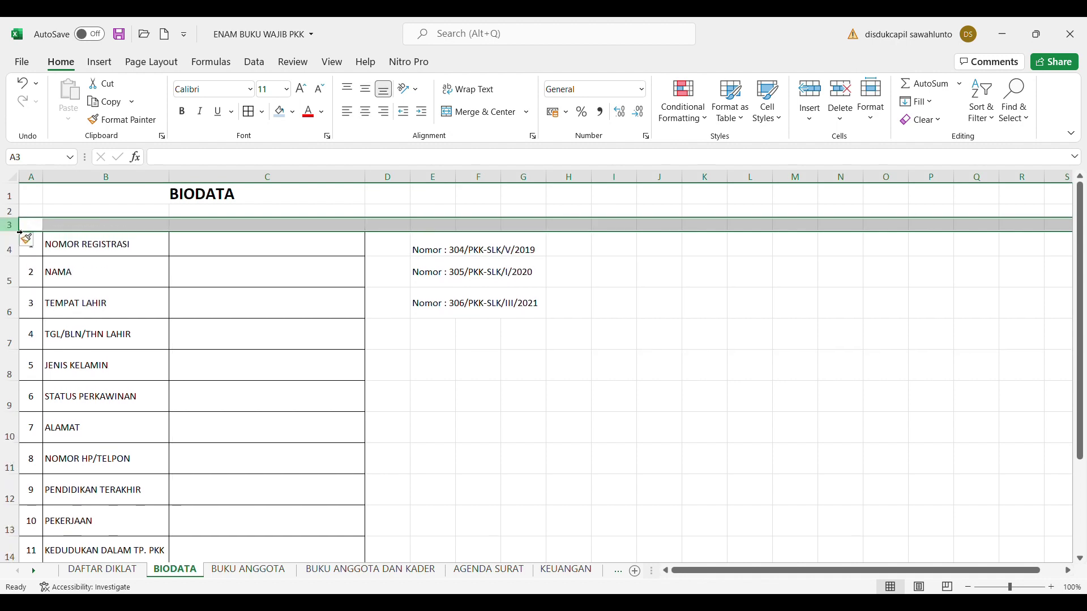
Insert two more blank rows so the BIODATA table begins at row 6
right_click(10, 224)
key(ctrl+shift+equal)
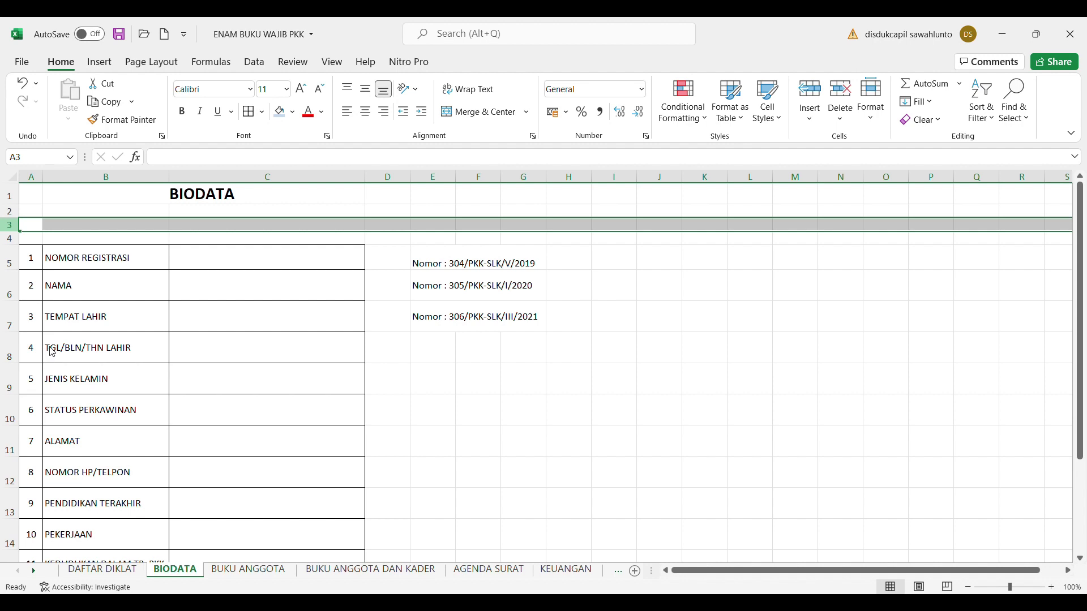
key(ctrl+shift+equal)
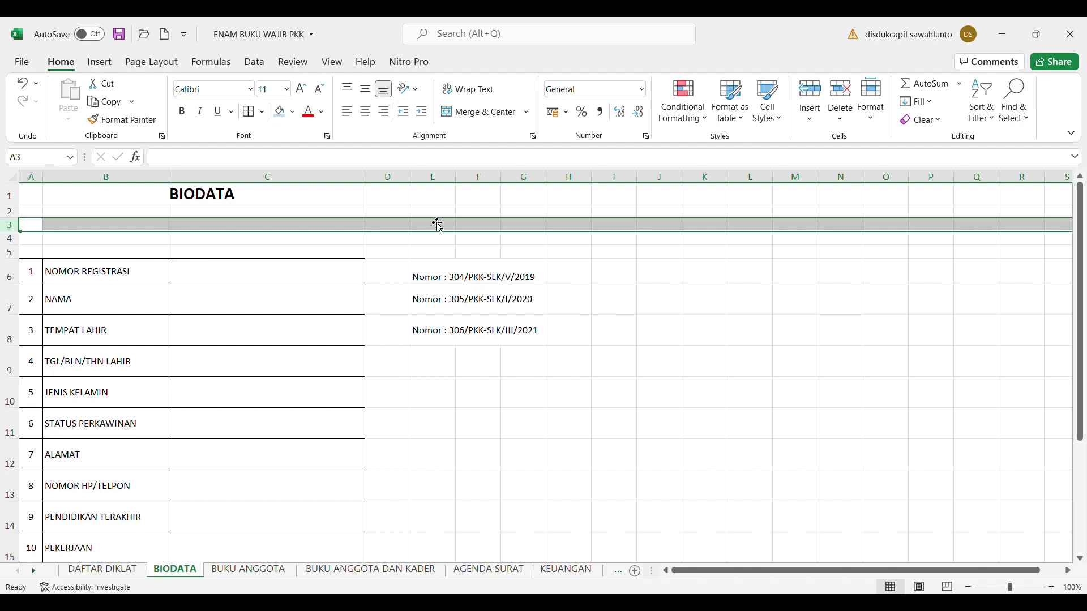
click(386, 193)
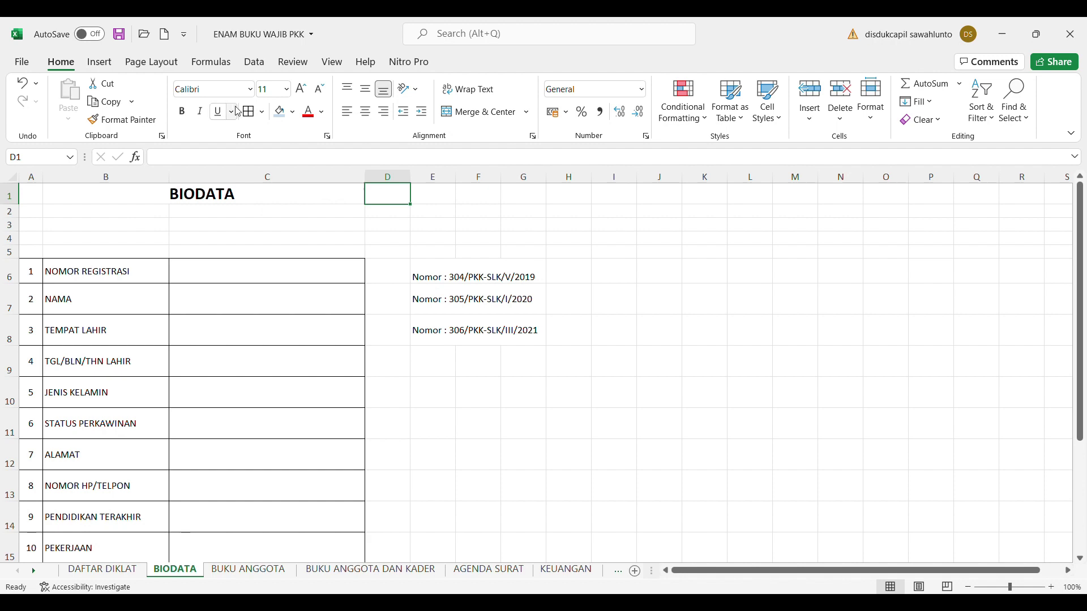
Widen column D and merge D1:D4 into one centred cell
click(99, 62)
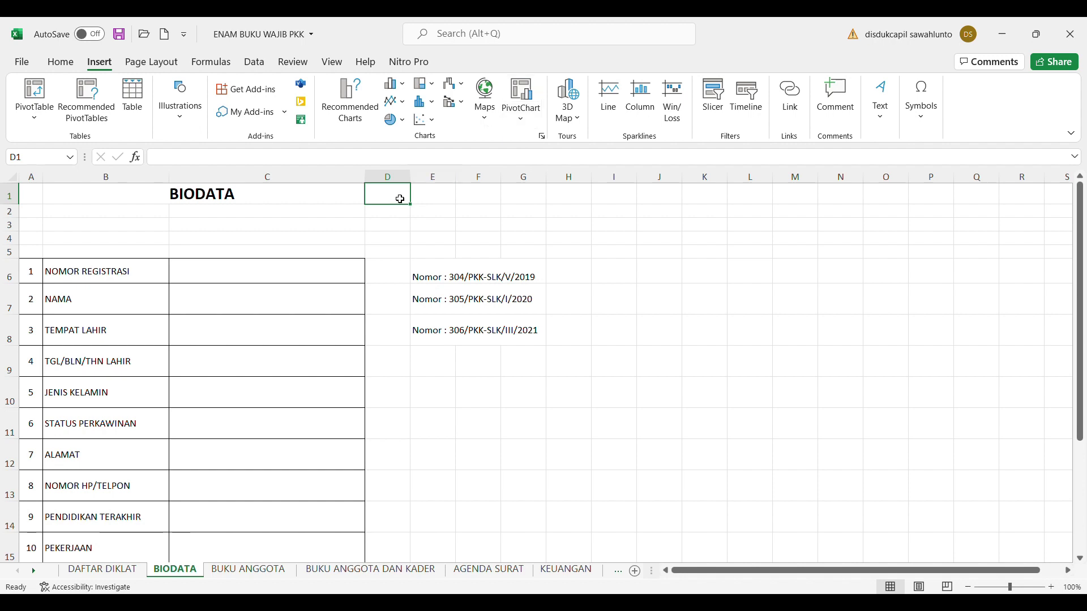
drag(411, 185, 418, 240)
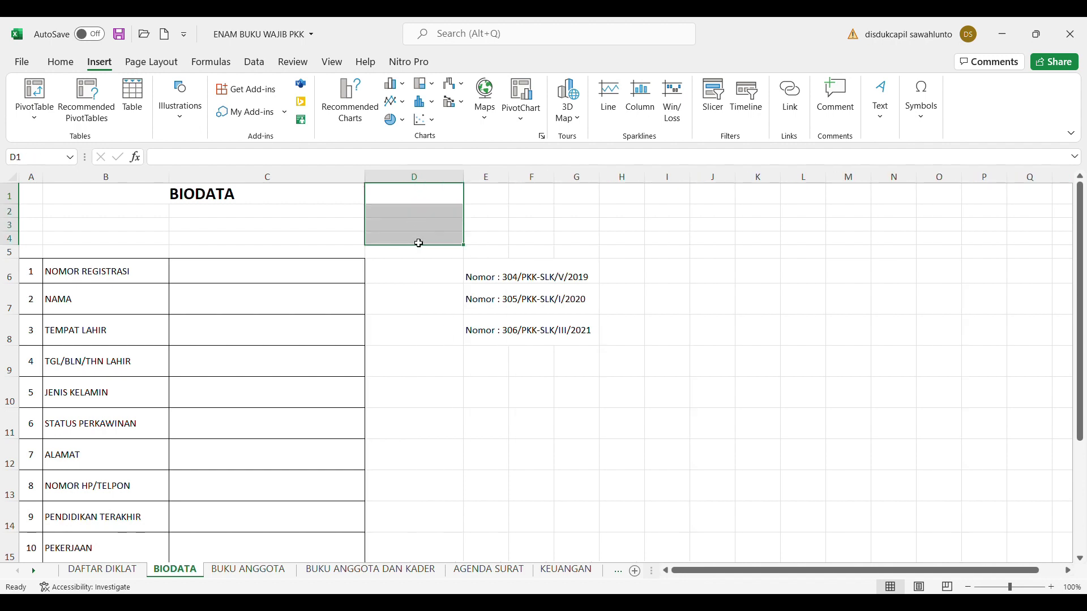
click(66, 64)
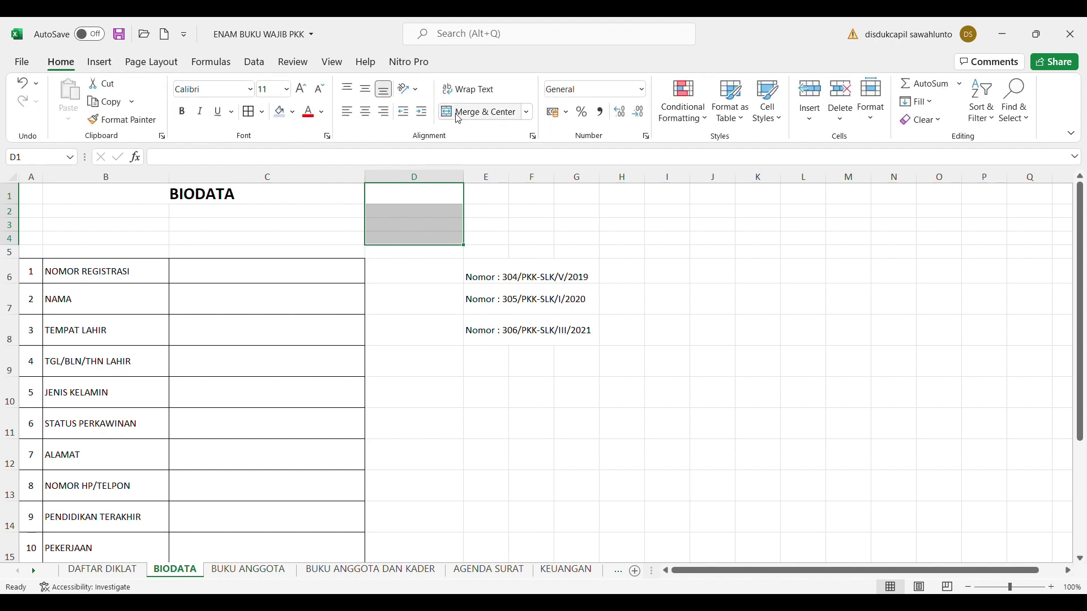
click(450, 115)
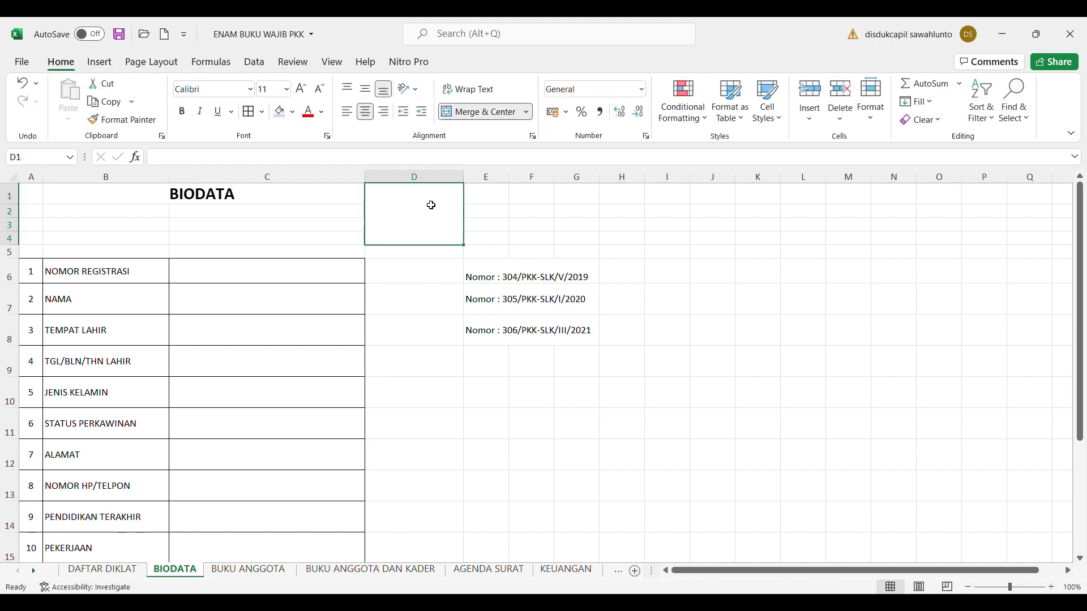
Enter 'FOTO 3 X 4' in the merged block and centre it vertically
text(foto)
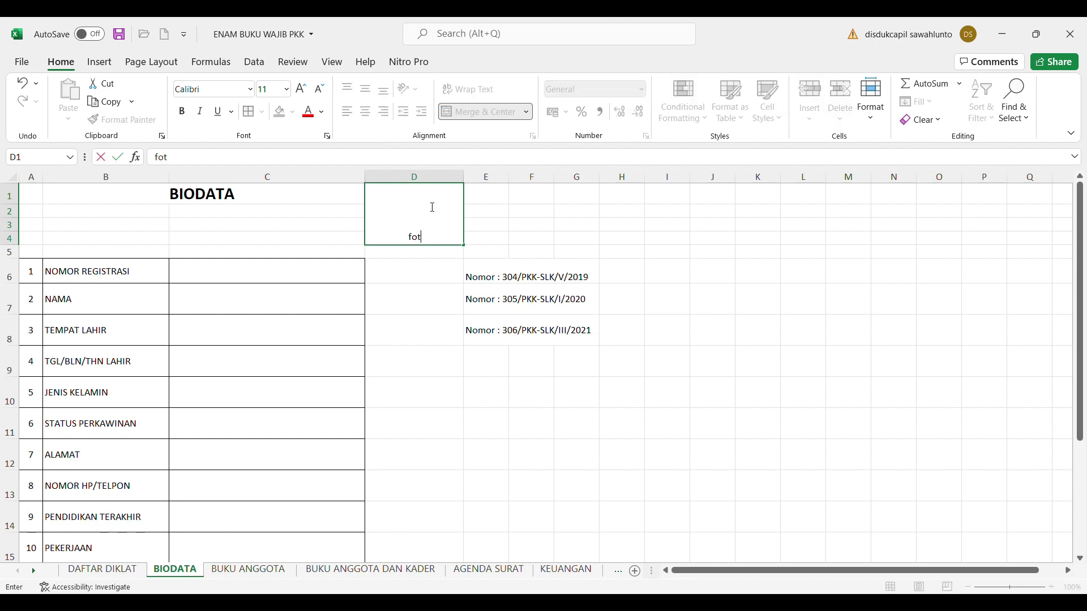
key(BackSpace)
text(0)
key(BackSpace)
key(BackSpace)
key(BackSpace)
key(BackSpace)
text(FOTO 3 X 4)
click(786, 274)
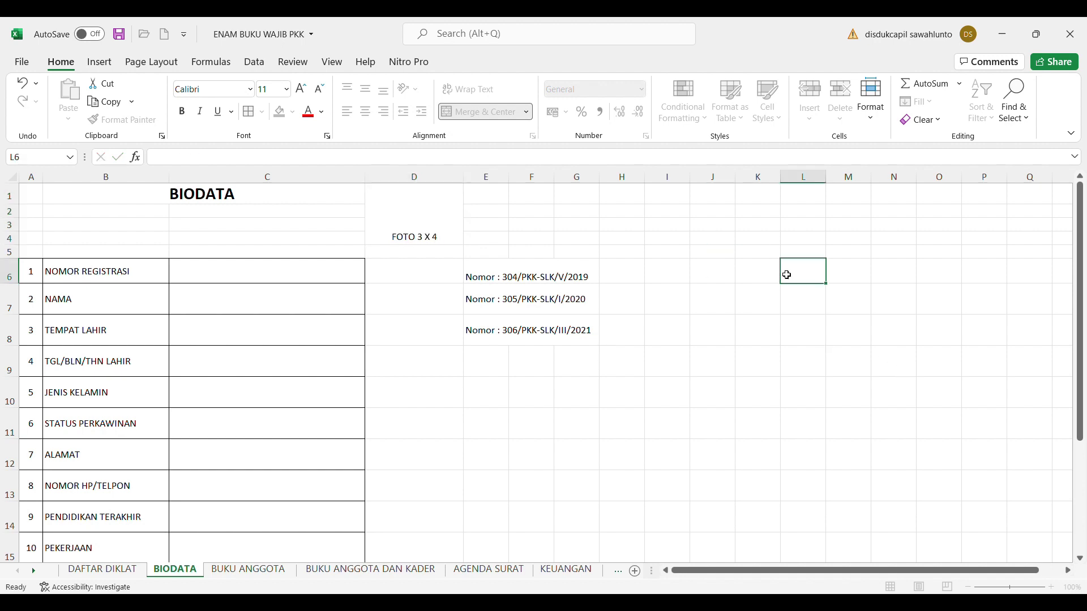
click(436, 202)
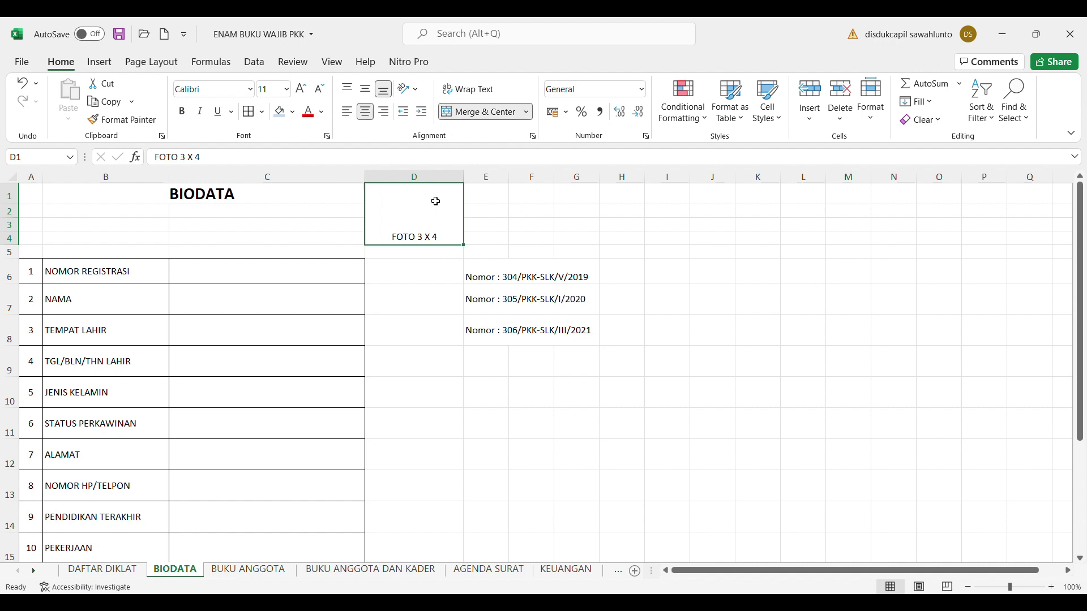
click(366, 90)
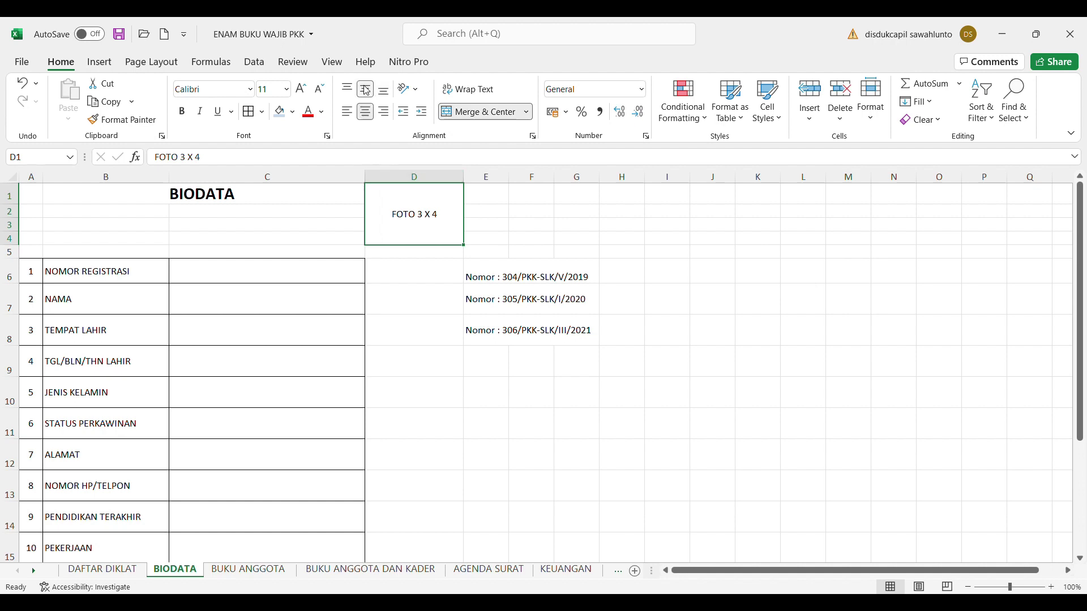
drag(1080, 435, 1081, 443)
scroll(1080, 401, down, 2)
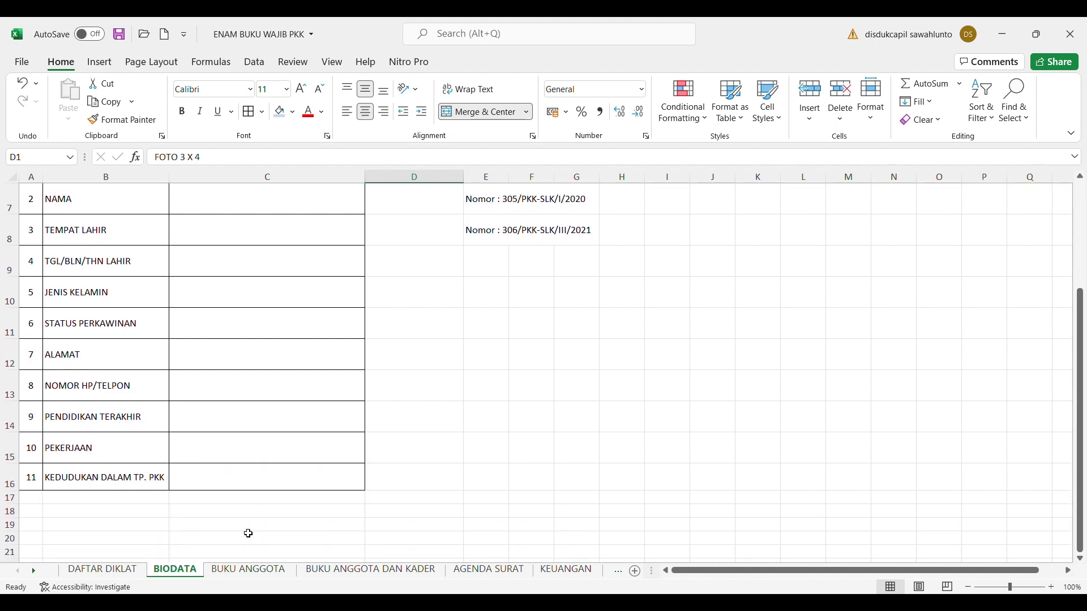
Enter a dotted date line ending in '20' in cell C18
click(332, 517)
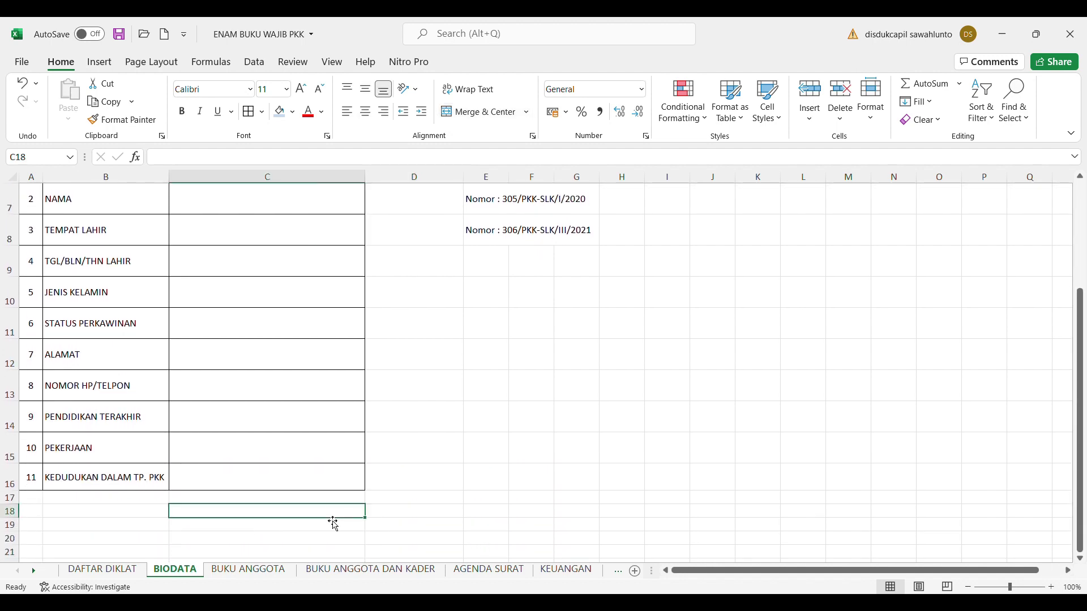
text(...........)
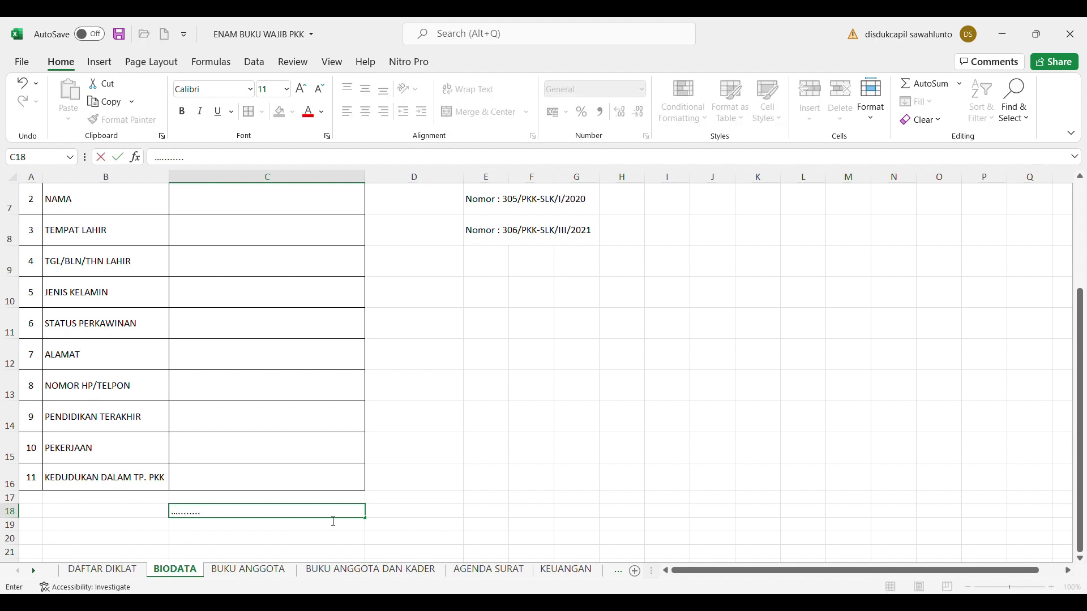
text(,..............................20....)
key(Return)
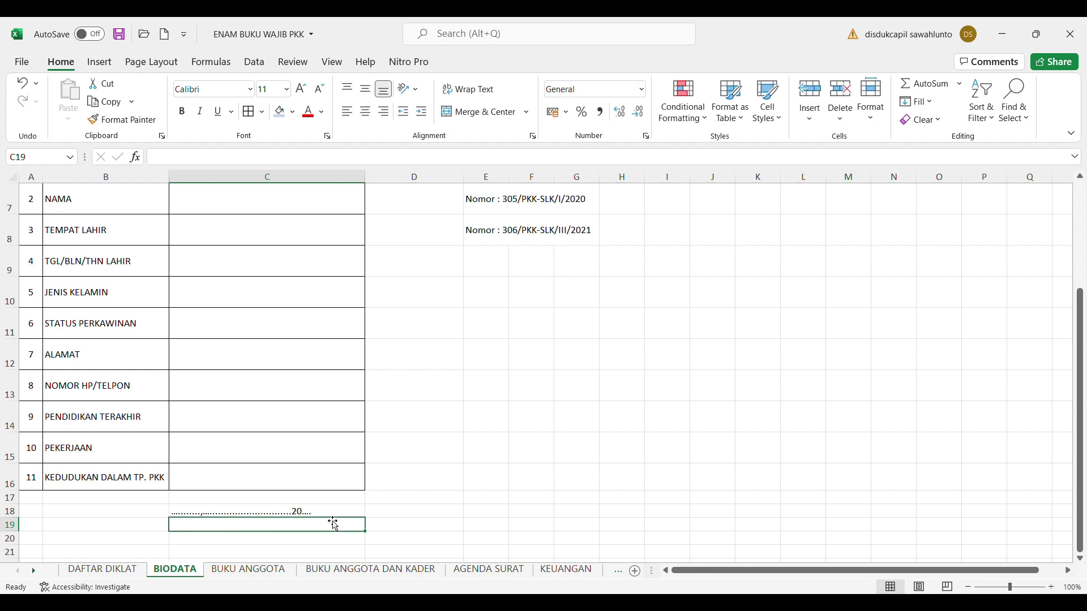
Enter a dashed signature line in C23, prefixed with an apostrophe so it stays text
key(Down)
key(Down)
key(Down)
key(Down)
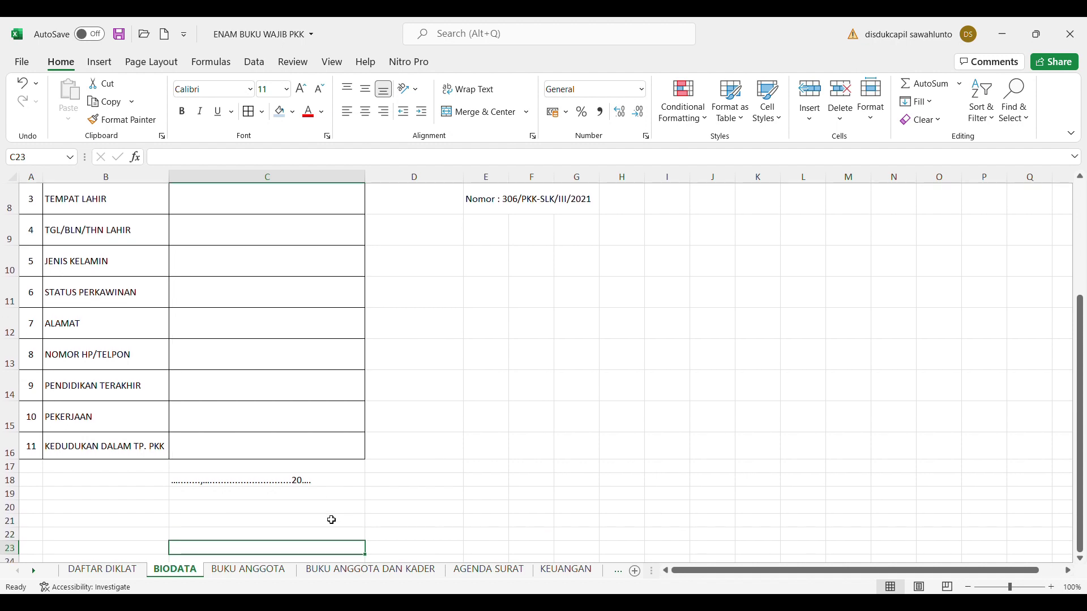
text(-------------------------------------------------------)
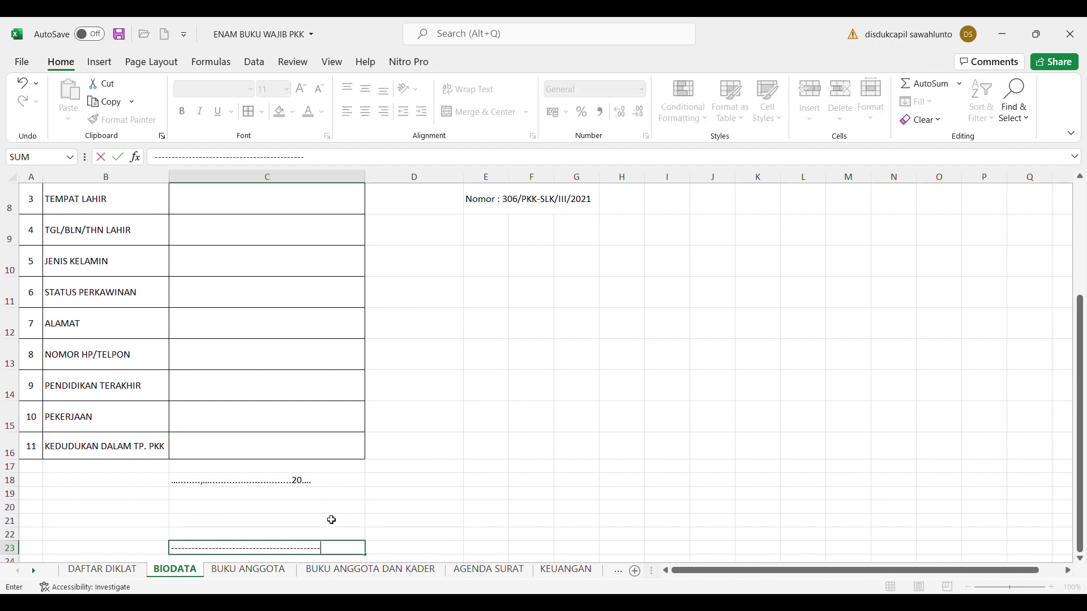
click(527, 471)
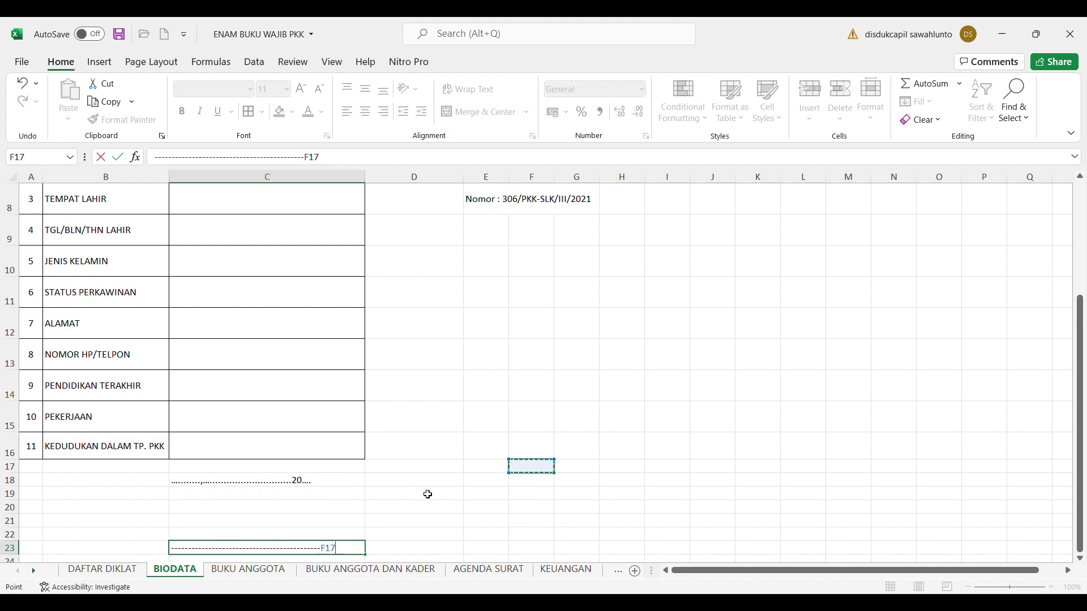
key(BackSpace)
key(BackSpace)
key(BackSpace)
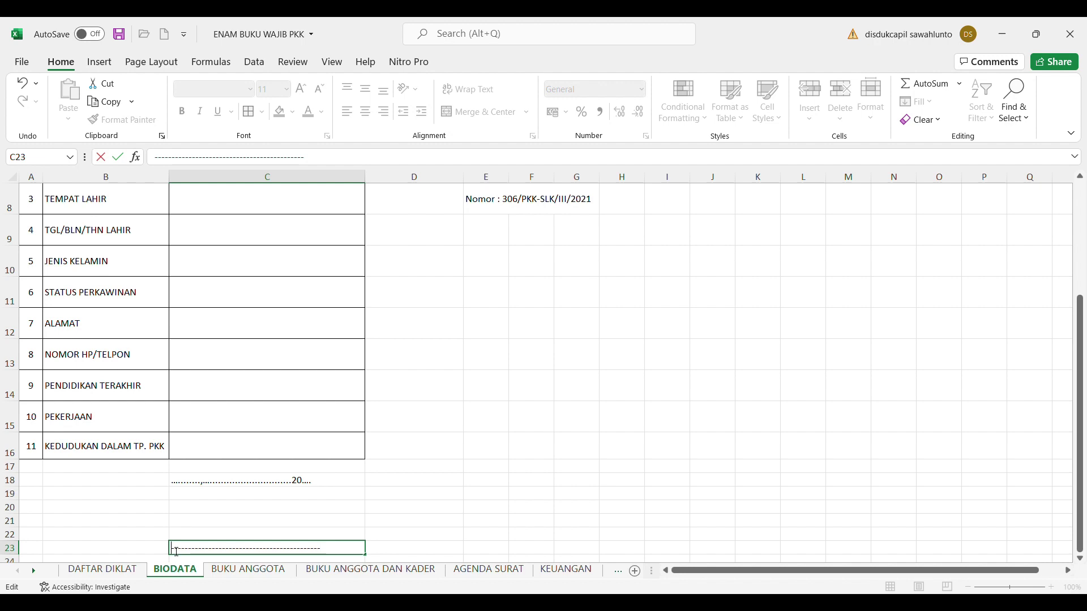
click(177, 552)
text(')
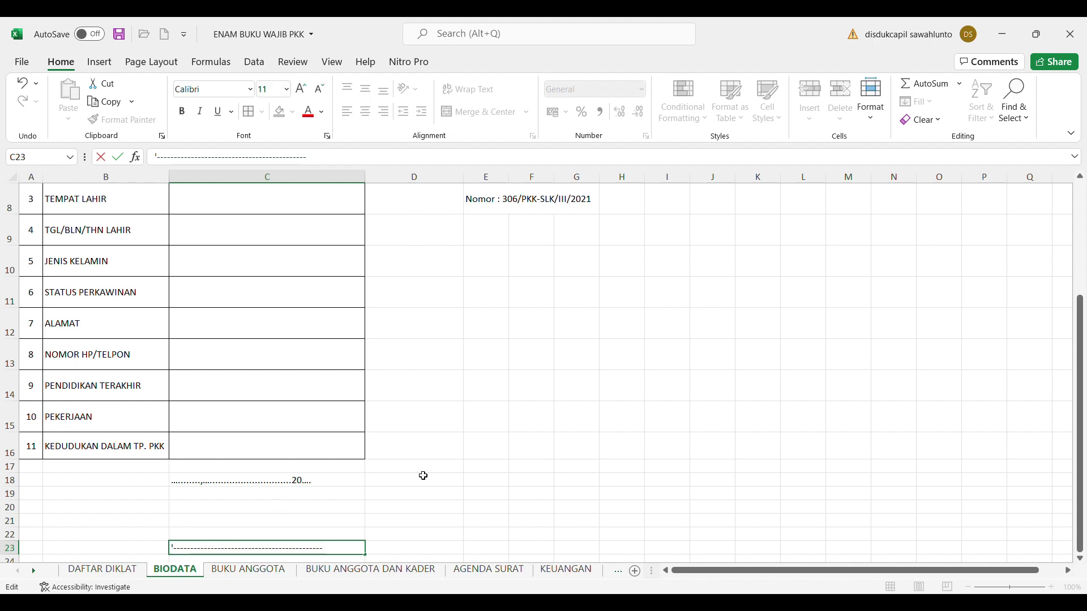
click(571, 454)
Centre the date and signature lines in C18:C23
click(270, 483)
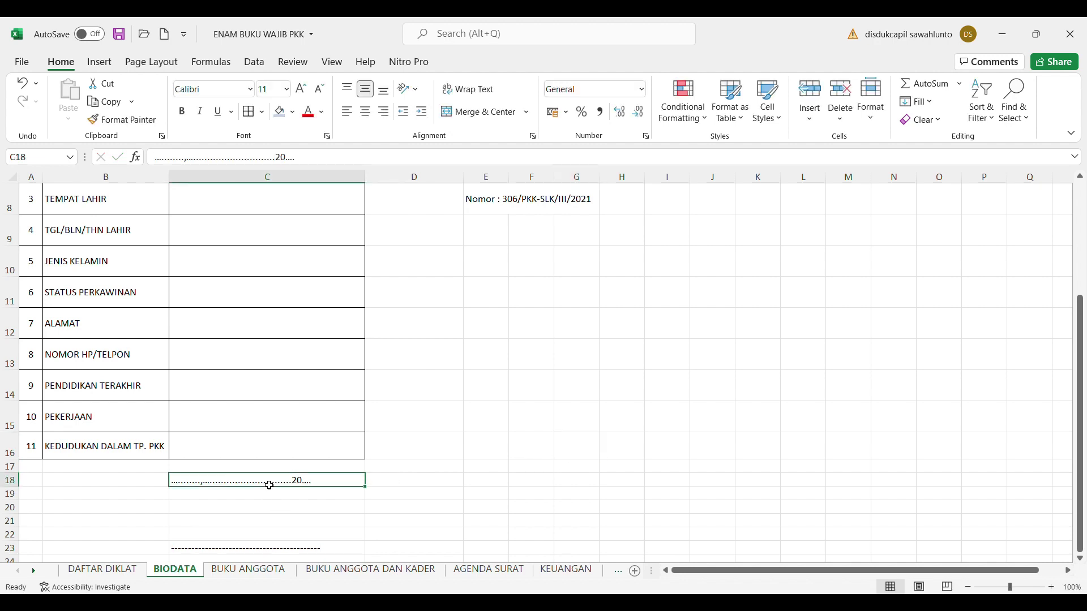
key(shift+Down)
key(shift+Down)
key(shift+Down)
key(shift+Down)
key(shift+Down)
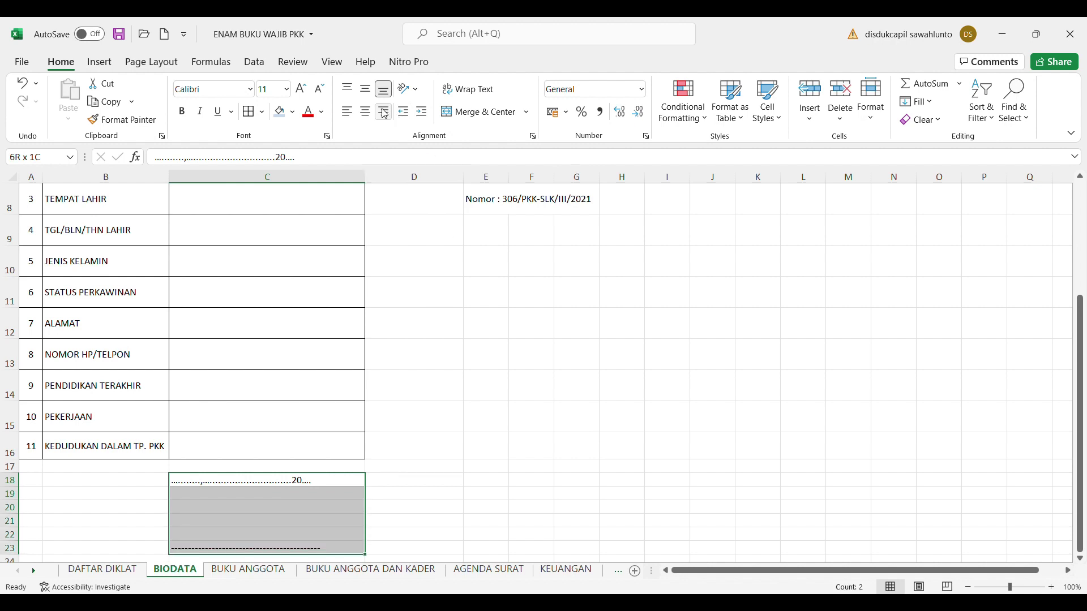
click(369, 117)
click(581, 415)
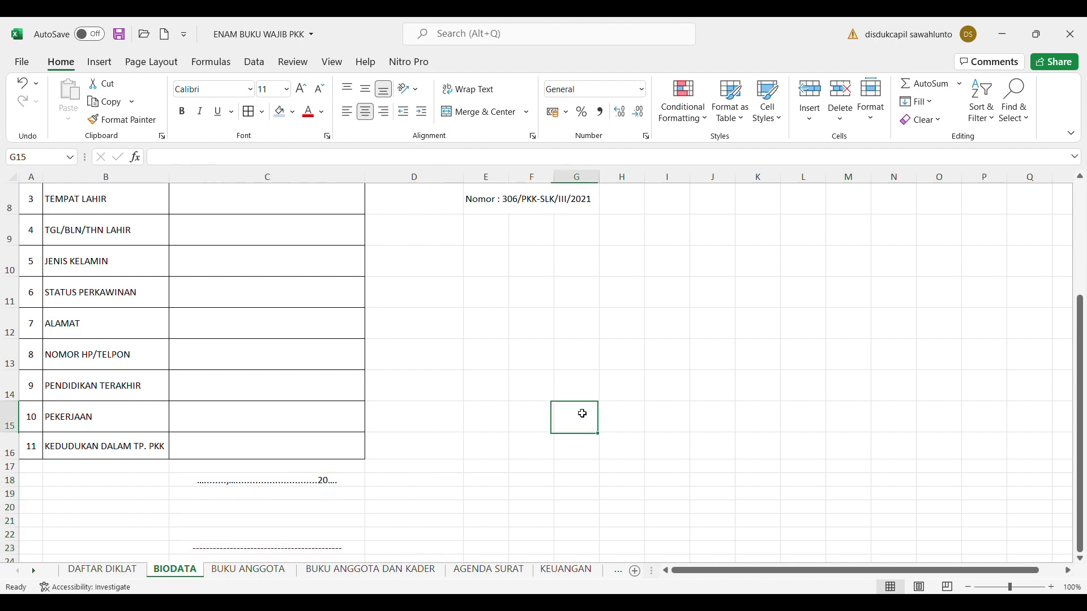
drag(1078, 375, 1086, 256)
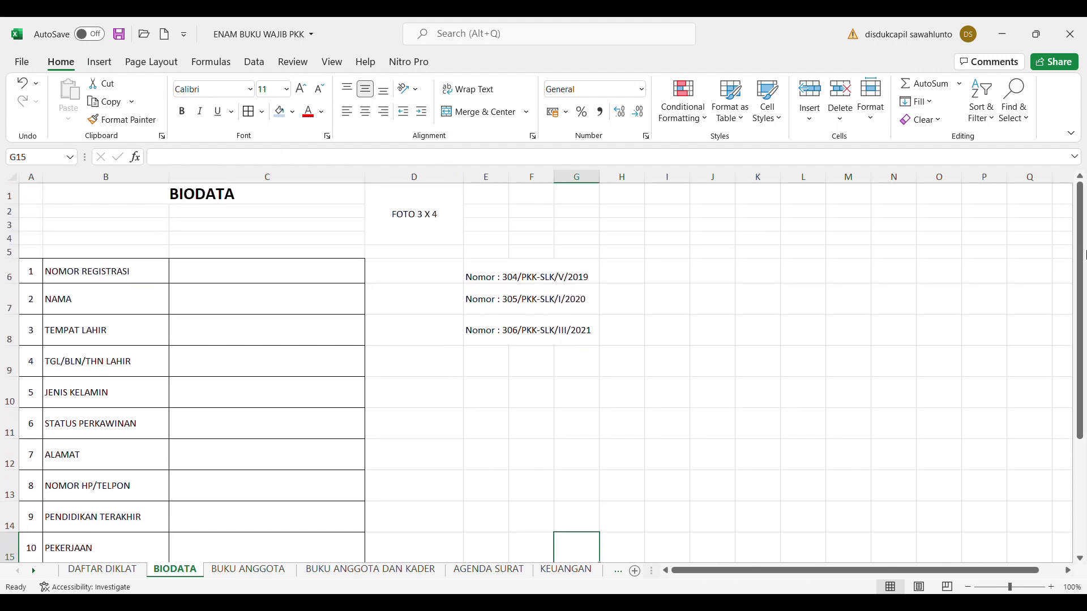
Insert a blank row at the top of the sheet above the BIODATA title
click(453, 218)
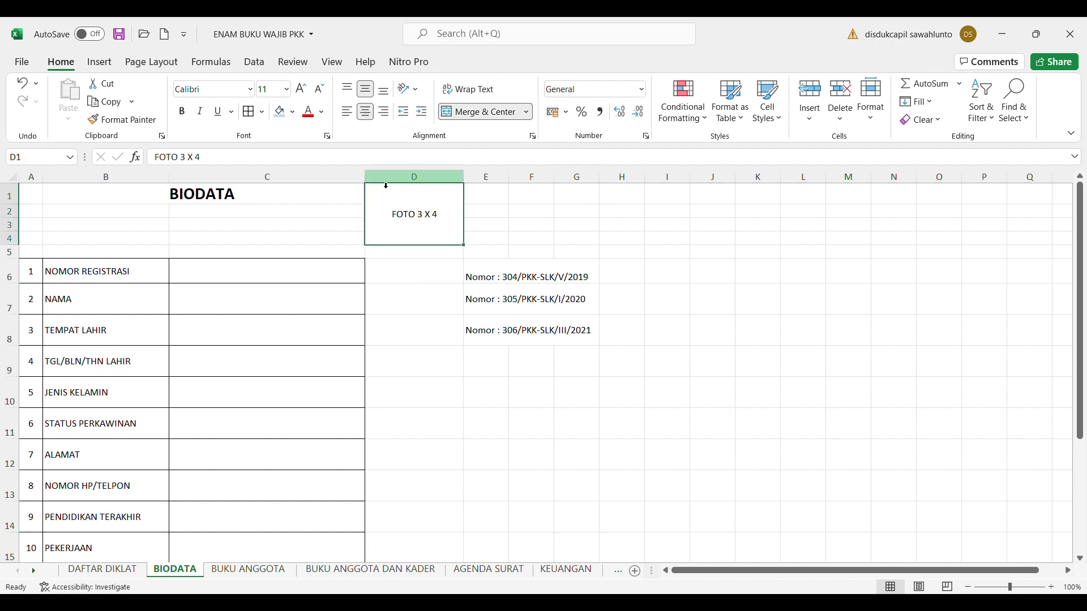
click(529, 522)
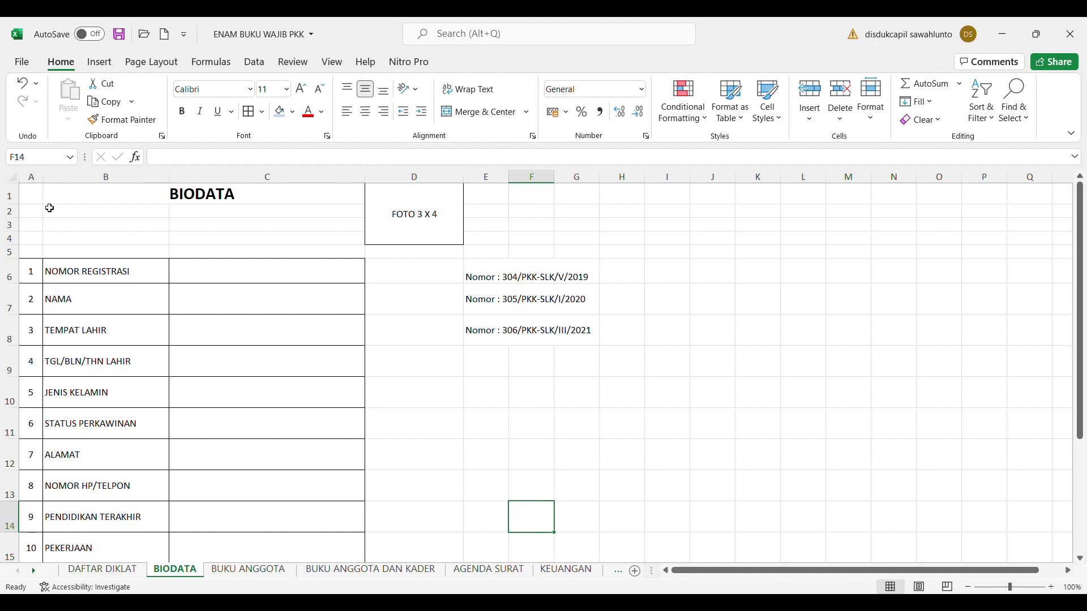
click(16, 199)
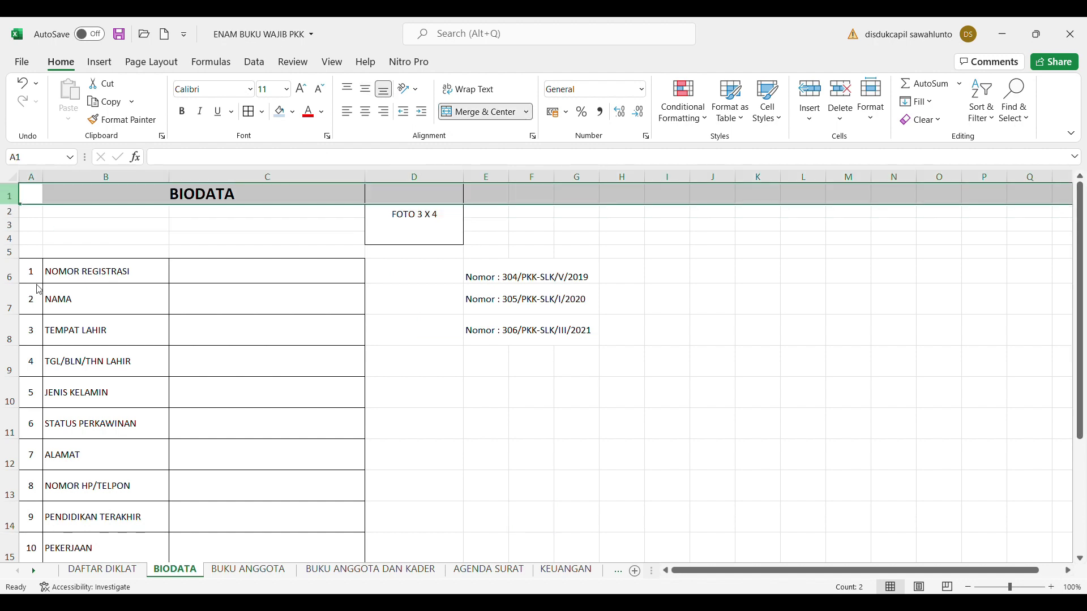
key(ctrl+shift+equal)
click(539, 235)
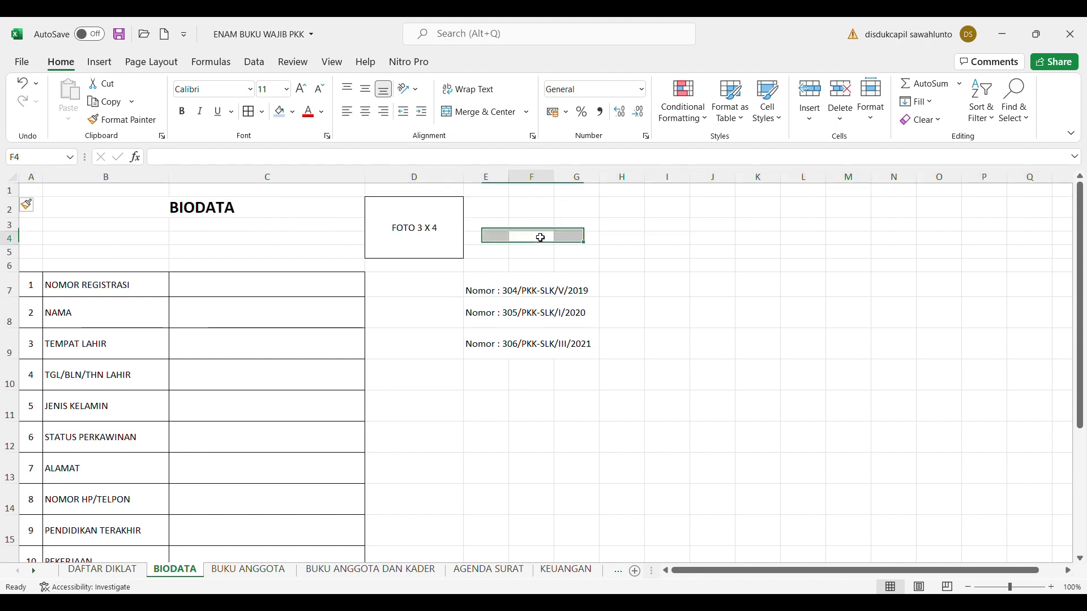
click(274, 294)
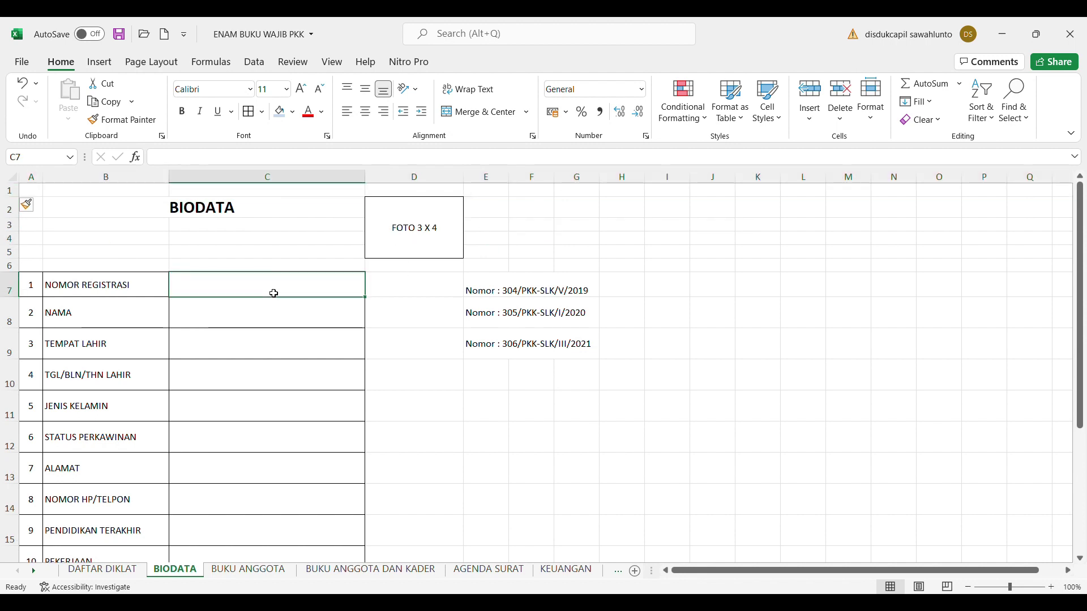
Enter the member's registration number in C7 and full name in C8
text(3)
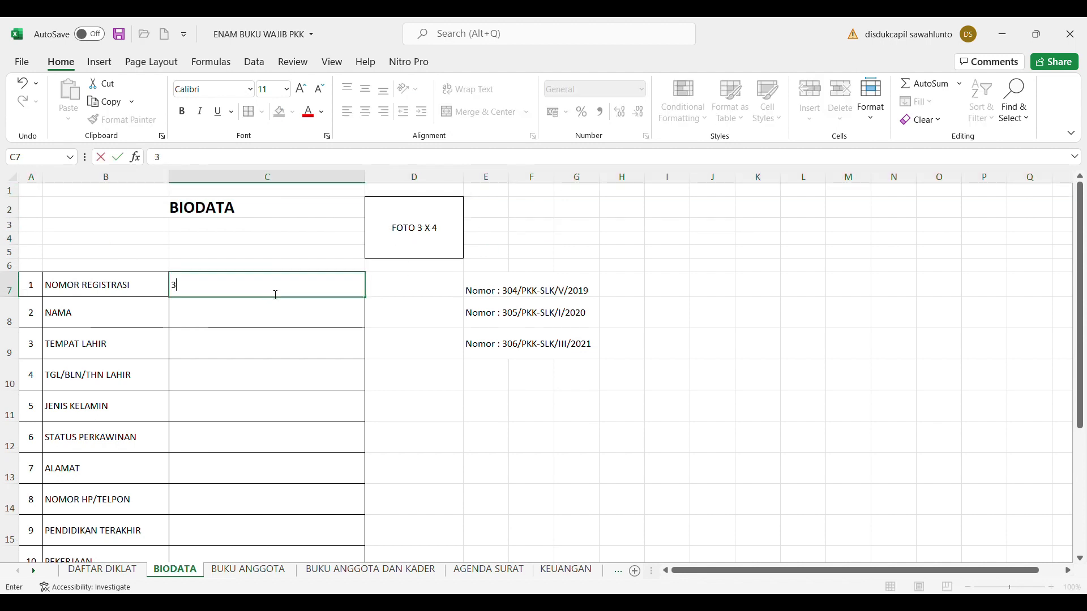
text(06/pkk)
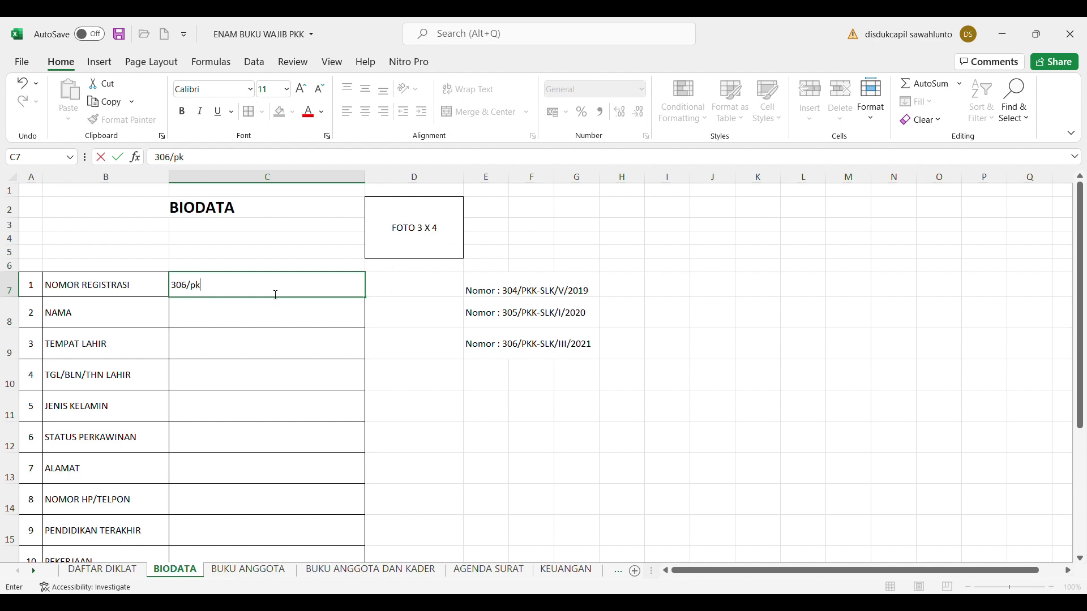
key(BackSpace)
key(BackSpace)
key(BackSpace)
text(PKK-SLK/III/2021)
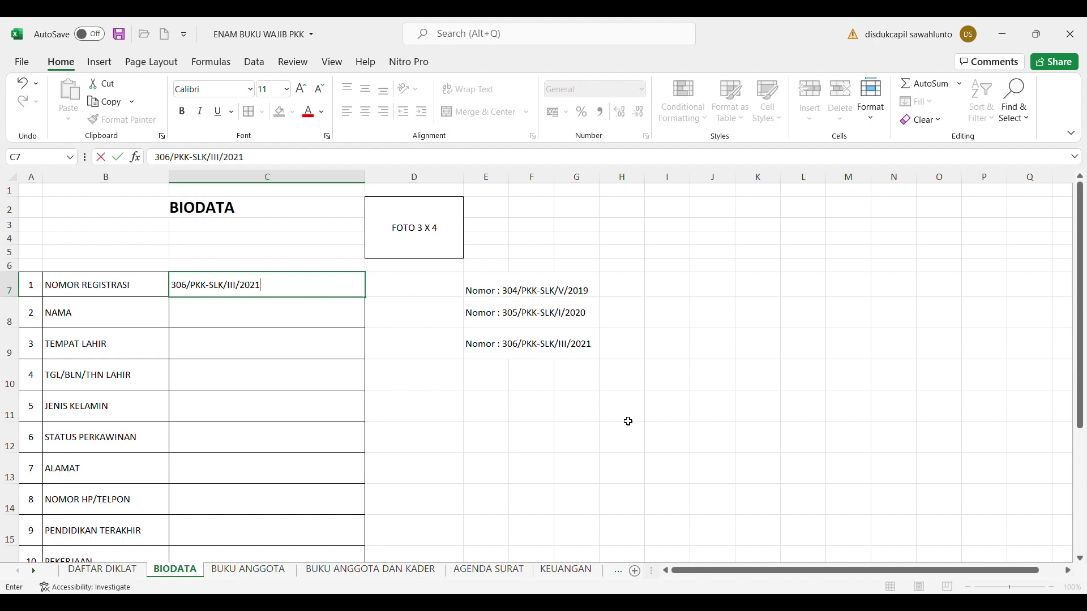
click(628, 418)
click(236, 324)
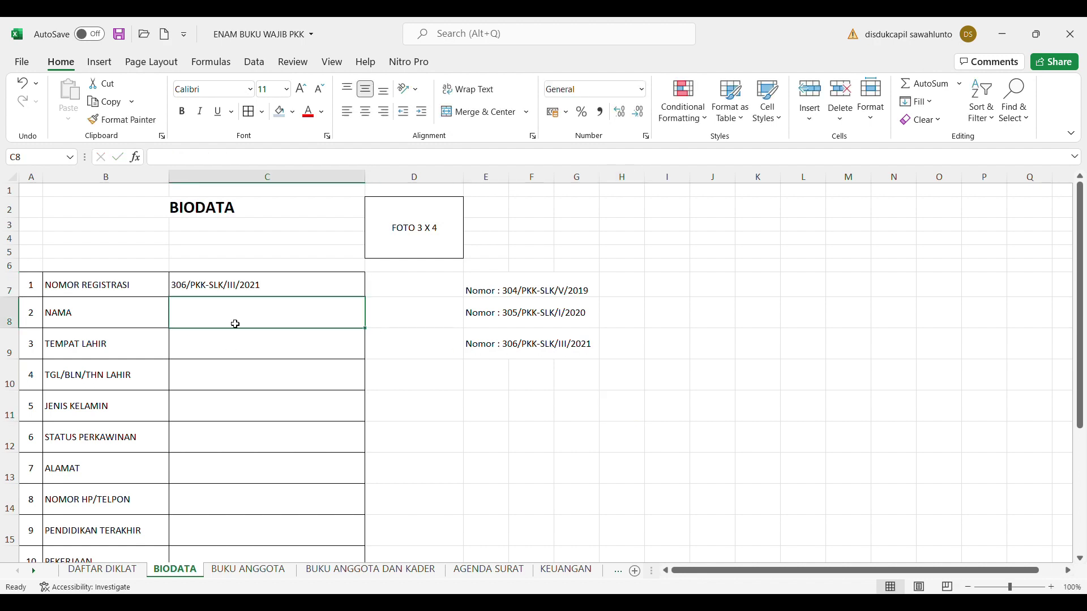
text(han)
key(BackSpace)
key(BackSpace)
key(BackSpace)
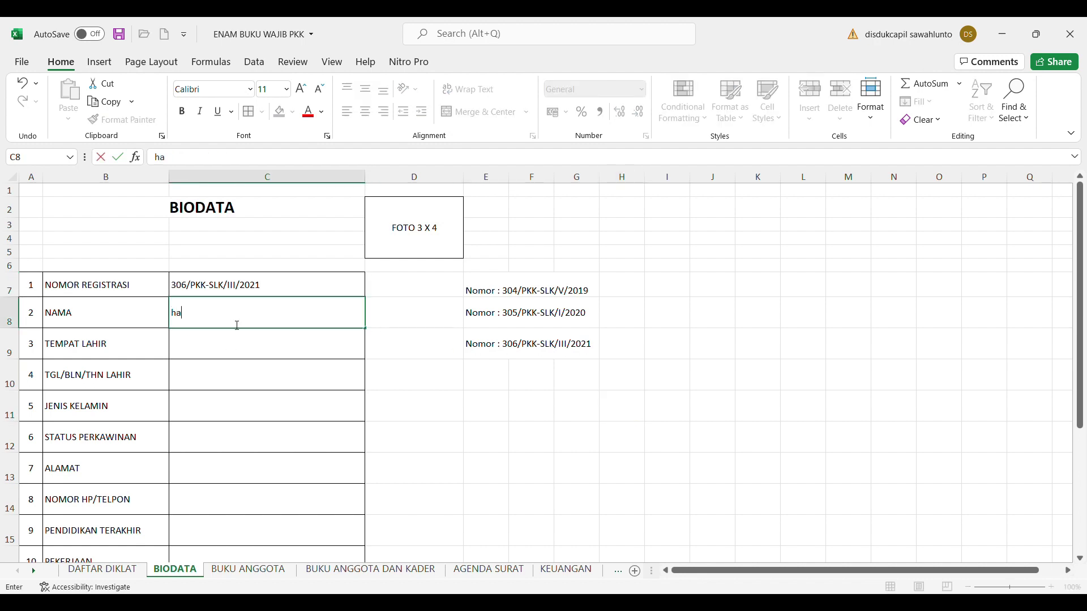
text(HANDAYANI)
click(221, 352)
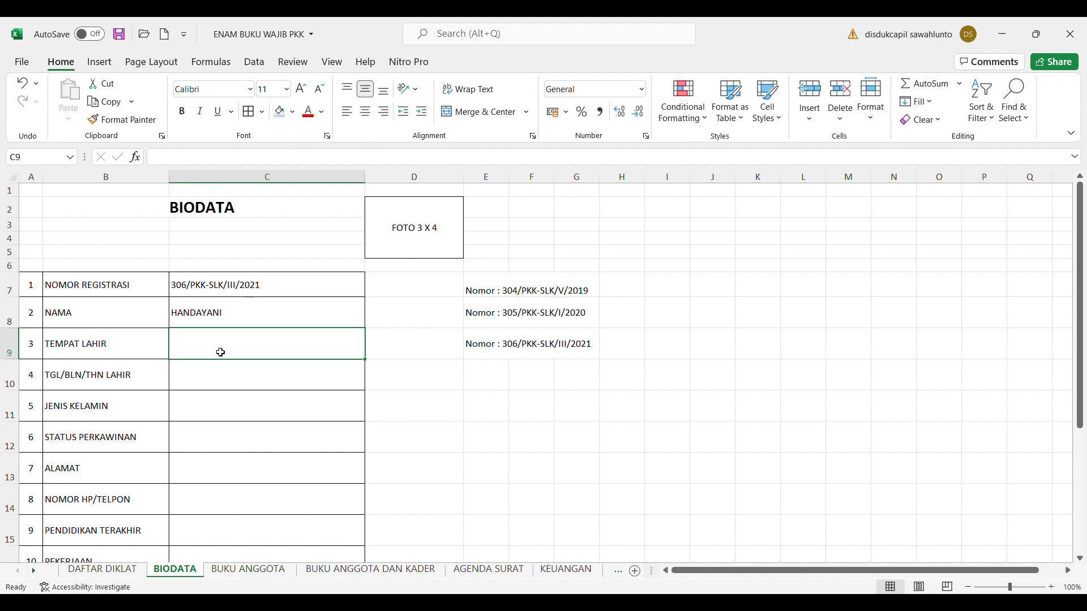
Enter LIMA PULUH KOTA as the birthplace in C9
text(LIM)
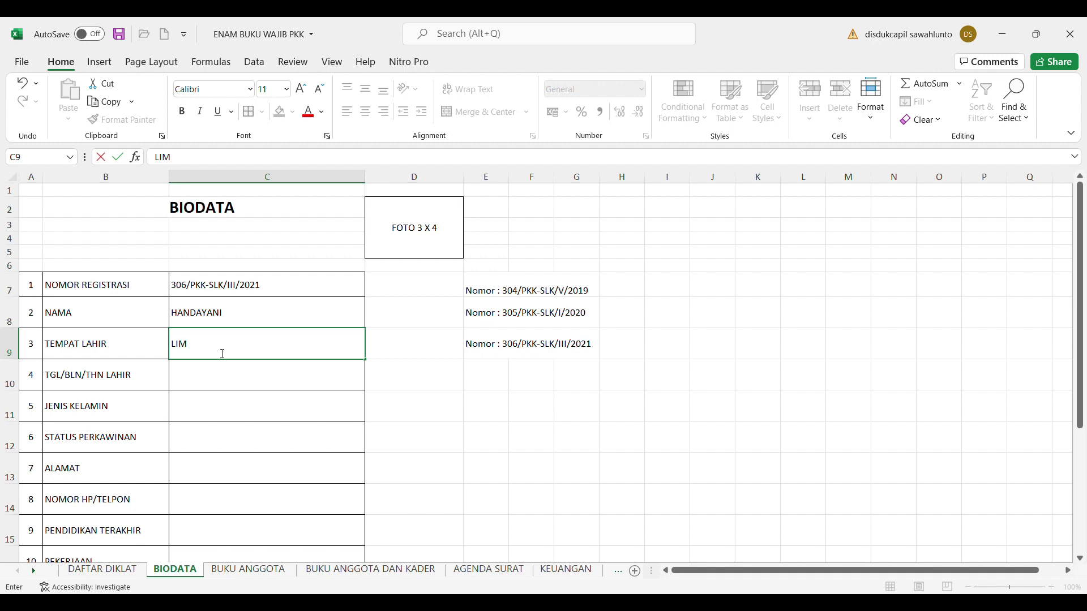
text(A PULUJ)
key(BackSpace)
text(H)
key(BackSpace)
key(BackSpace)
key(BackSpace)
key(BackSpace)
key(BackSpace)
key(BackSpace)
key(BackSpace)
key(BackSpace)
key(BackSpace)
text(IMA PULUH KOTA)
Fill in the birth date in C10, PEREMPUAN in C11 and KAWIN in C12
click(223, 385)
text(8 FEBRUARI 1970)
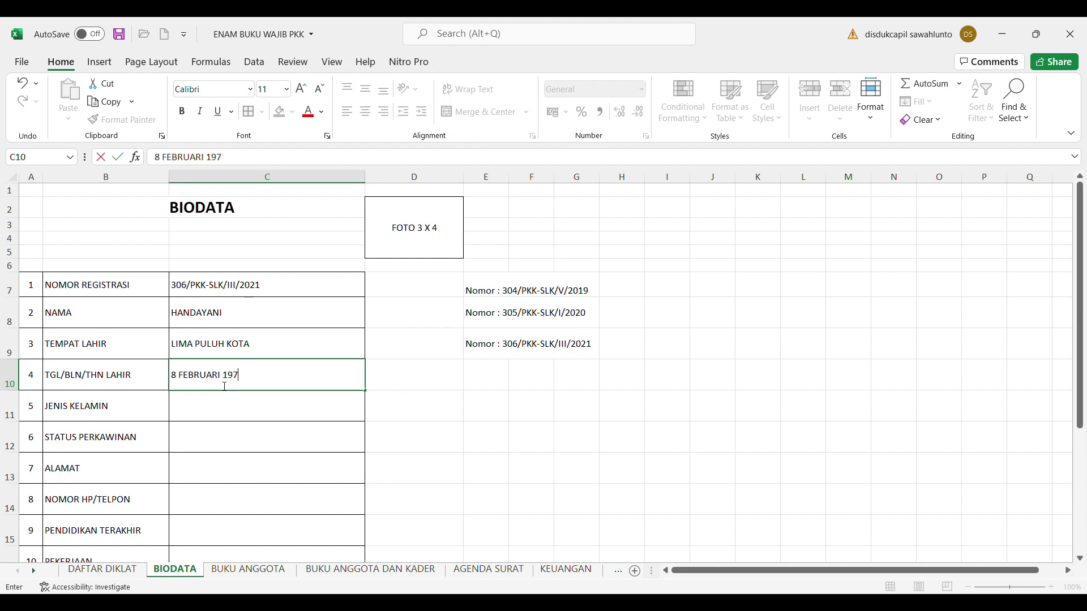
click(219, 411)
text(PEREMP)
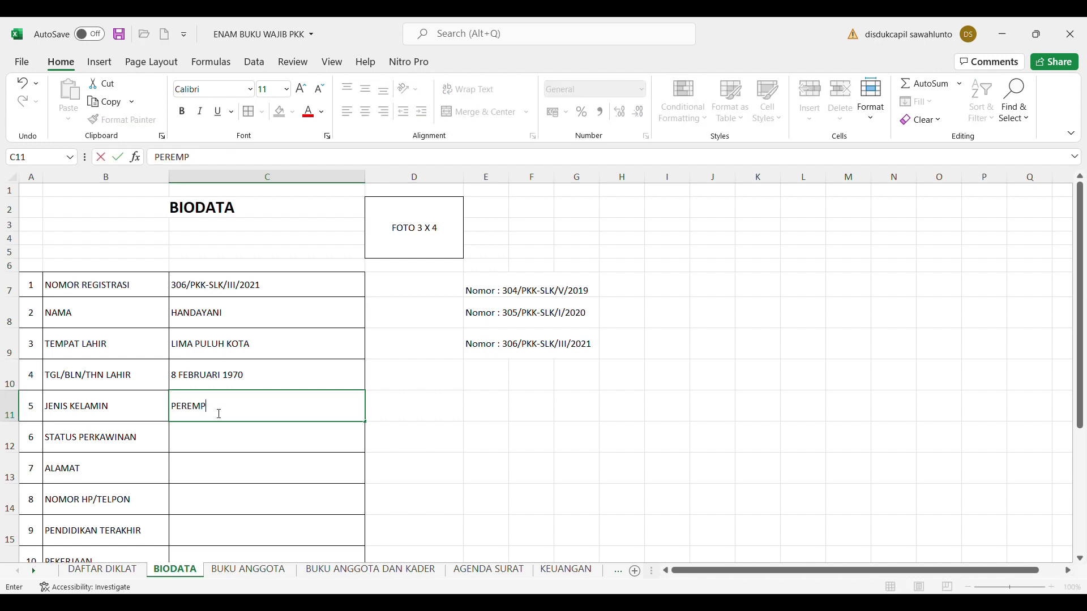
text(UAN)
click(217, 445)
text(KAWIN)
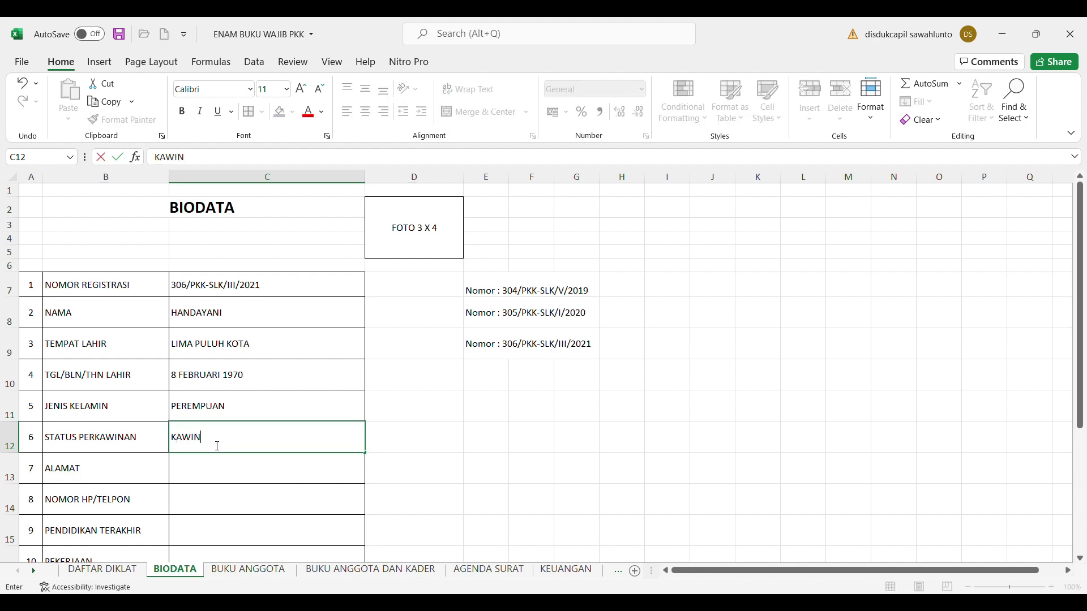
Type the member's home street address into the ALAMAT cell C13
click(213, 477)
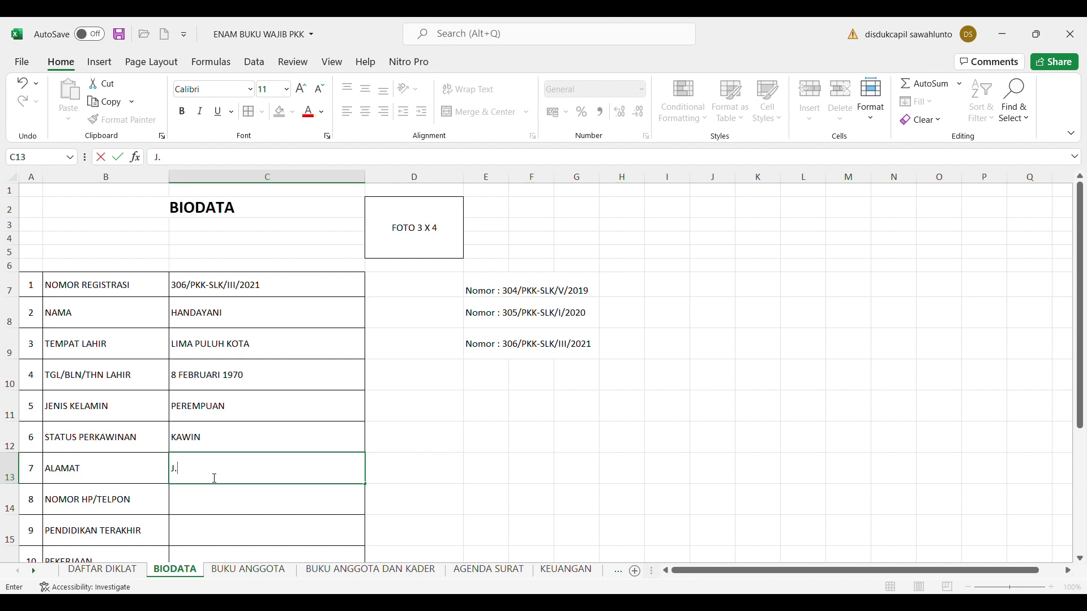
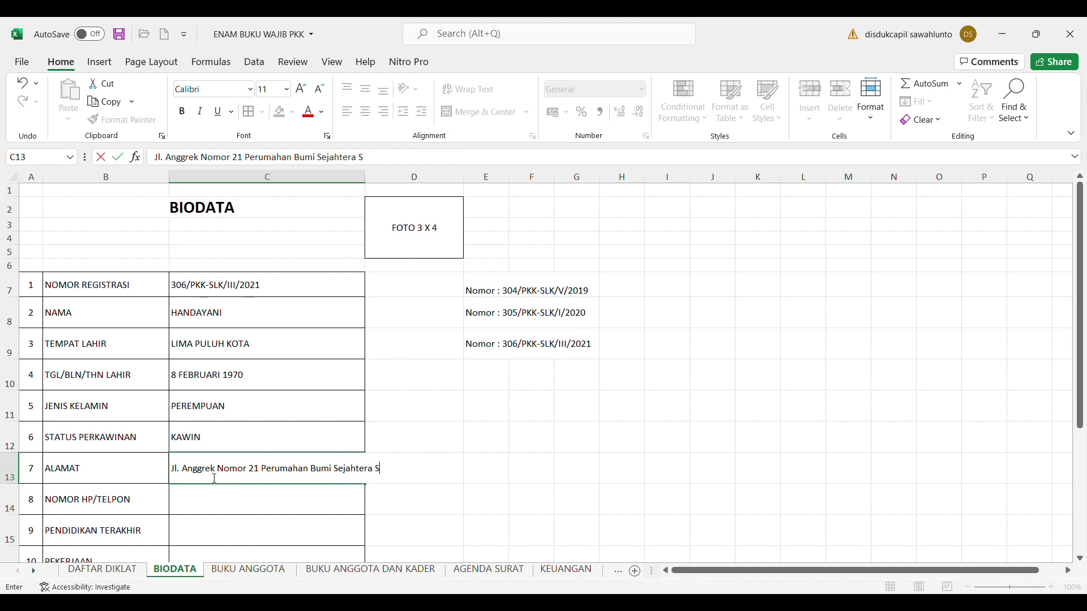
Commit the address in C13 and widen column C to fit it
click(453, 492)
click(325, 469)
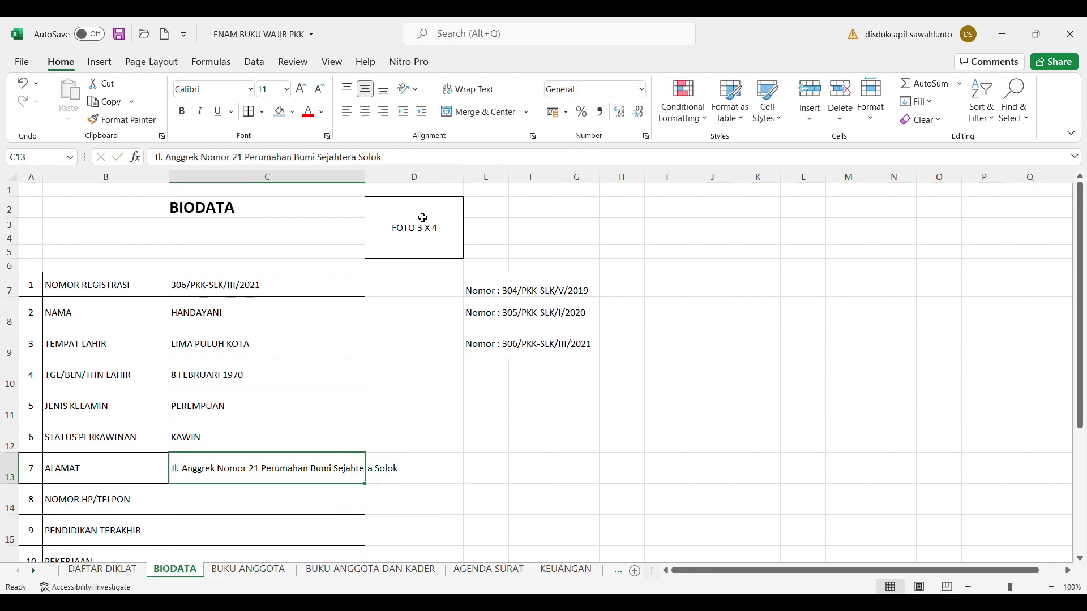
click(423, 220)
drag(372, 181, 424, 187)
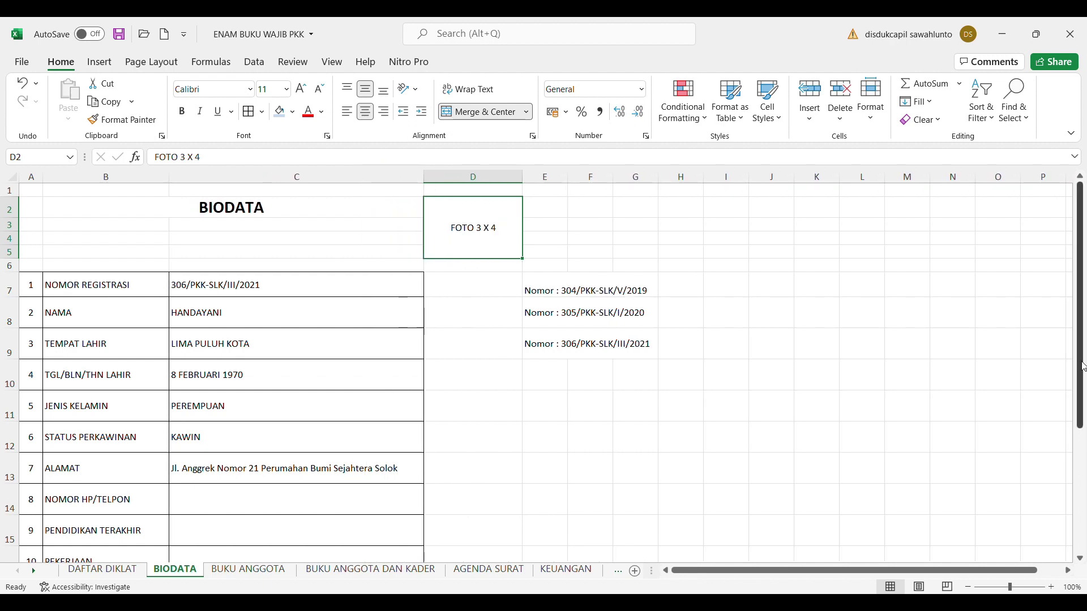
scroll(1084, 425, down, 2)
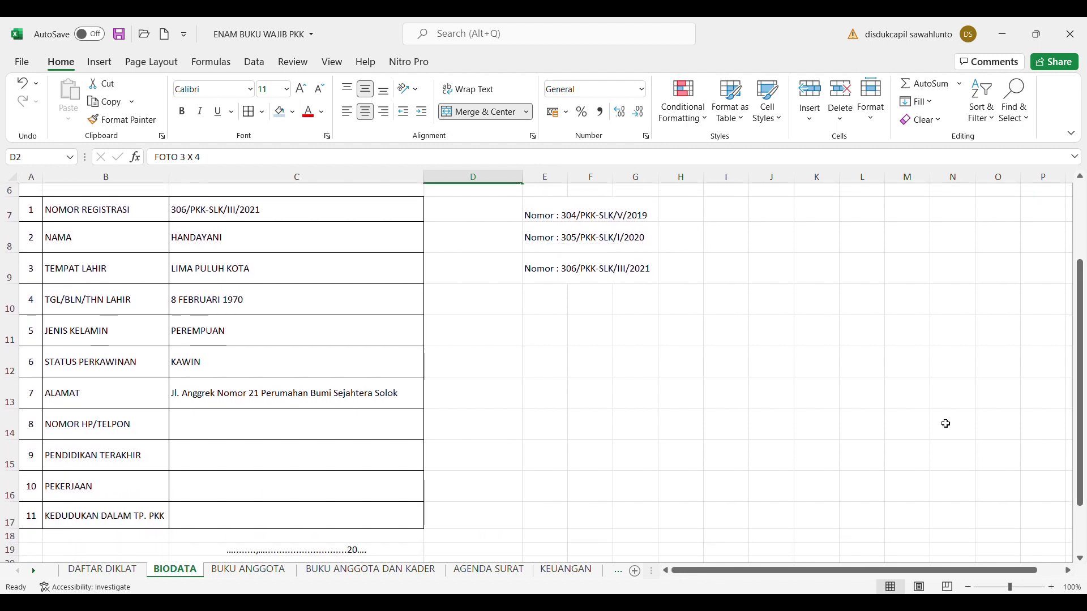
click(300, 421)
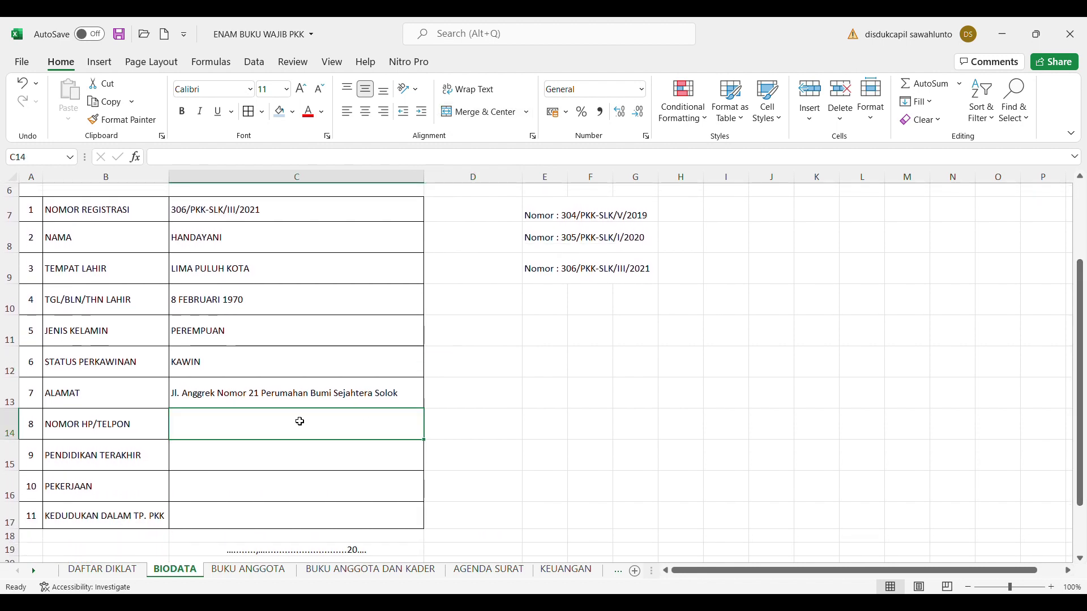
Enter the member's phone number in C14 and Sarjana (S1) as education in C15
text(123467)
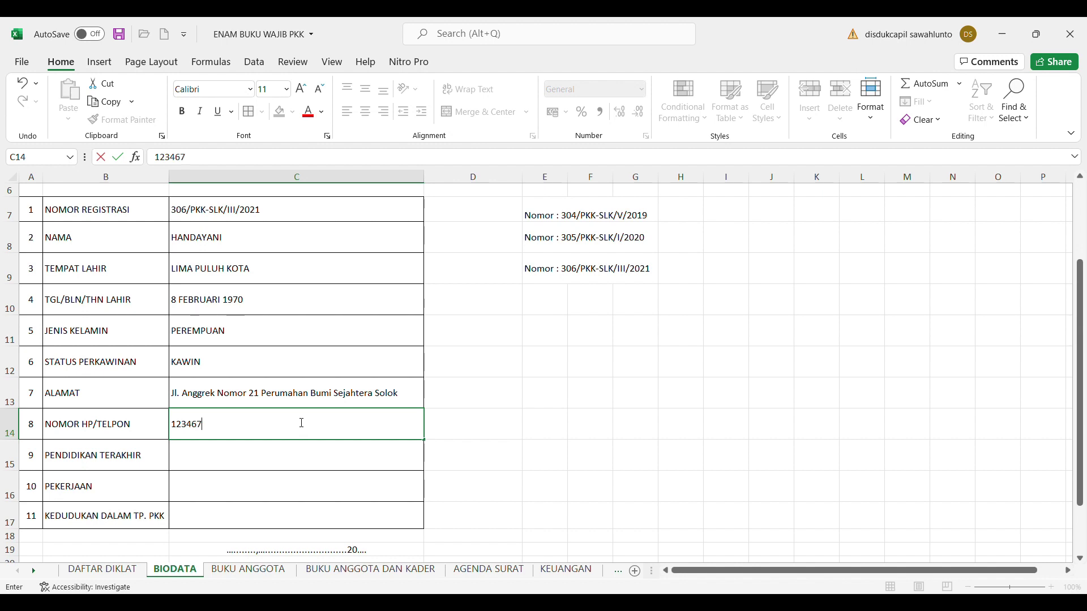
key(BackSpace)
key(BackSpace)
text(56789)
click(260, 463)
text(S)
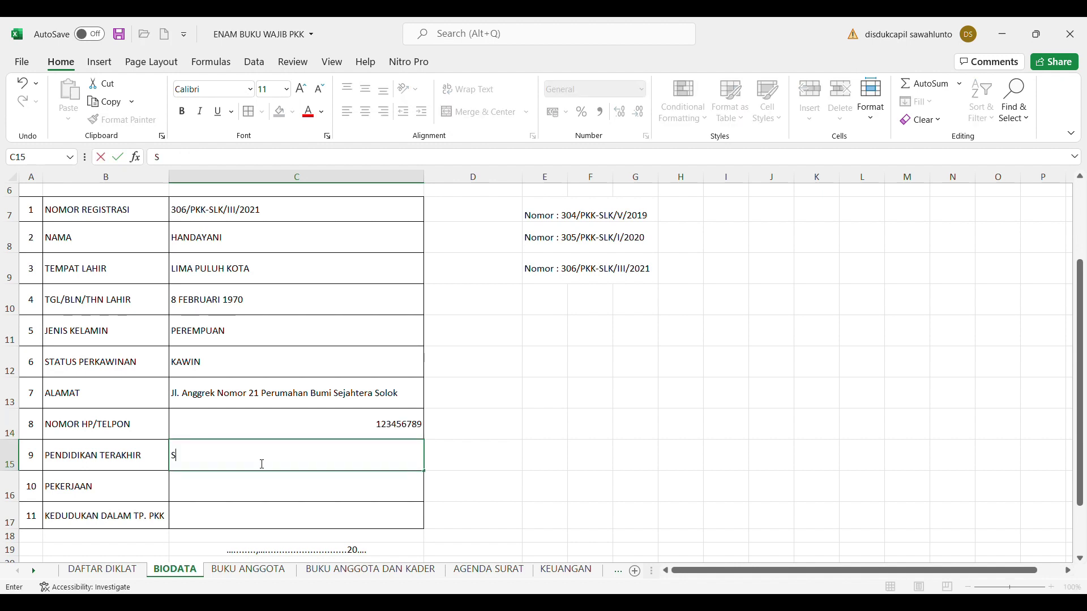
text(arjana (S1))
click(240, 498)
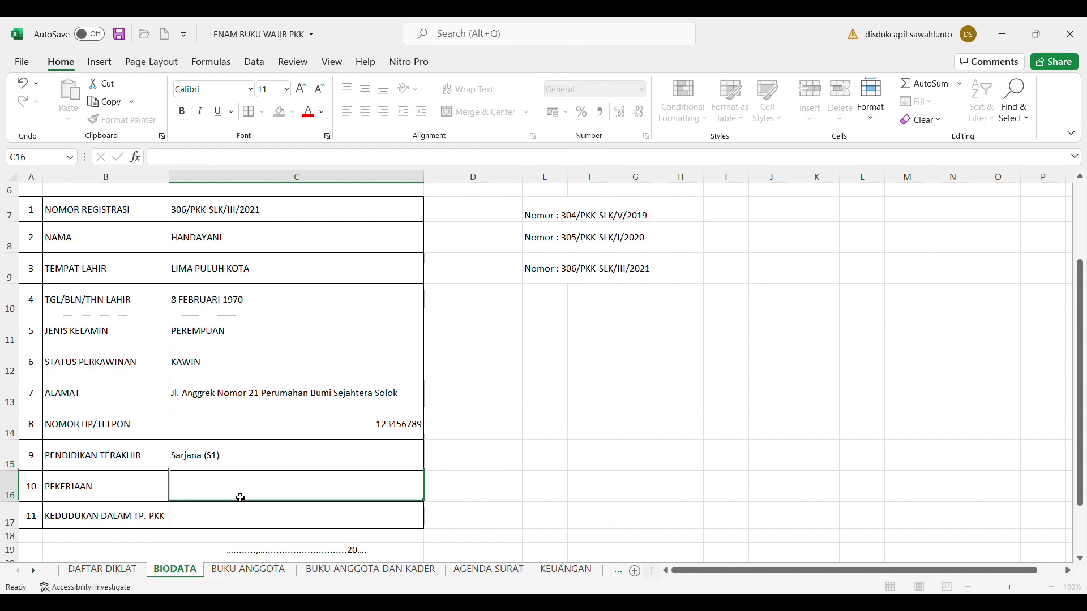
Enter Ibu Rumah Tangga as occupation and Anggota PKK as PKK position
text(Ibu )
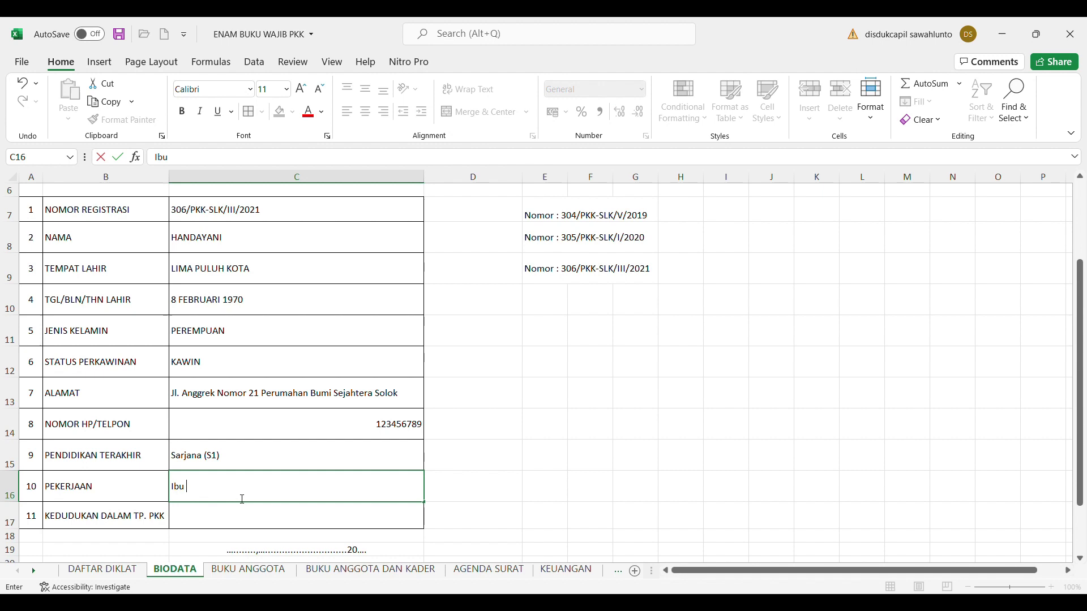
text(Rumah Tangga)
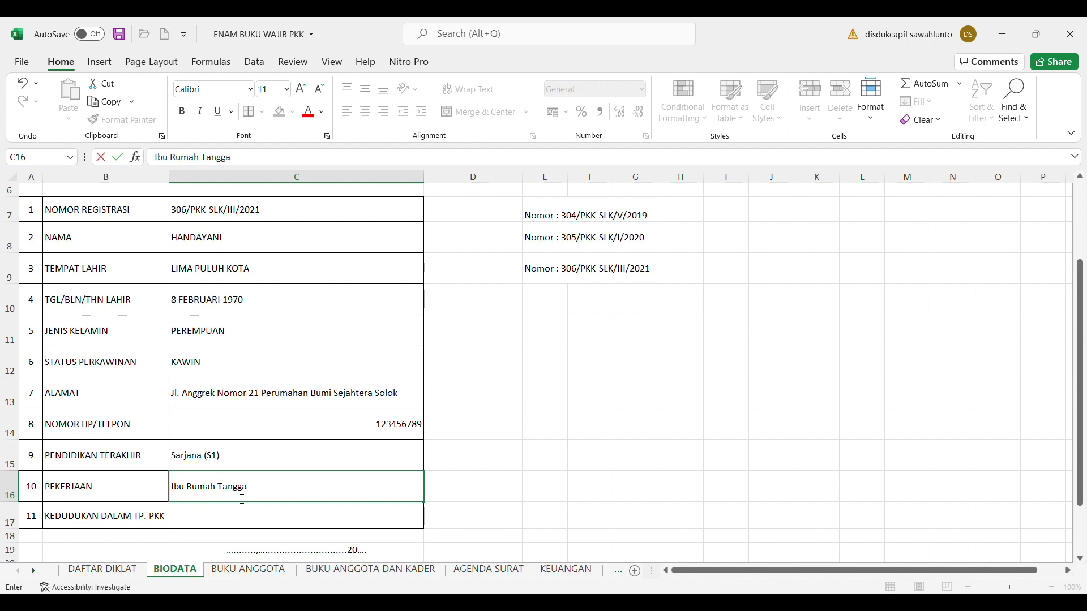
click(234, 519)
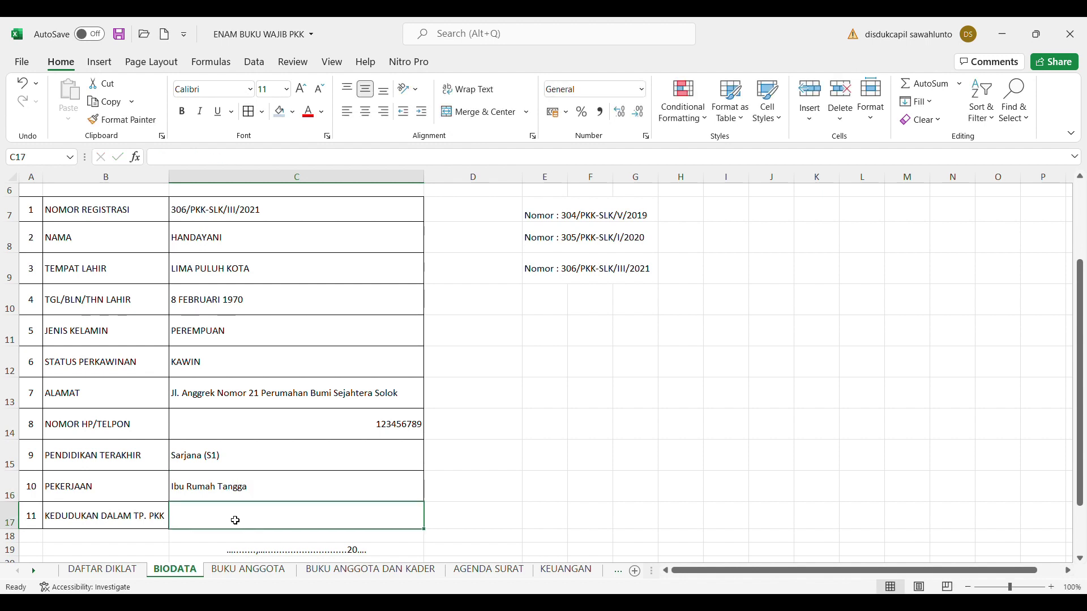
text(Angg)
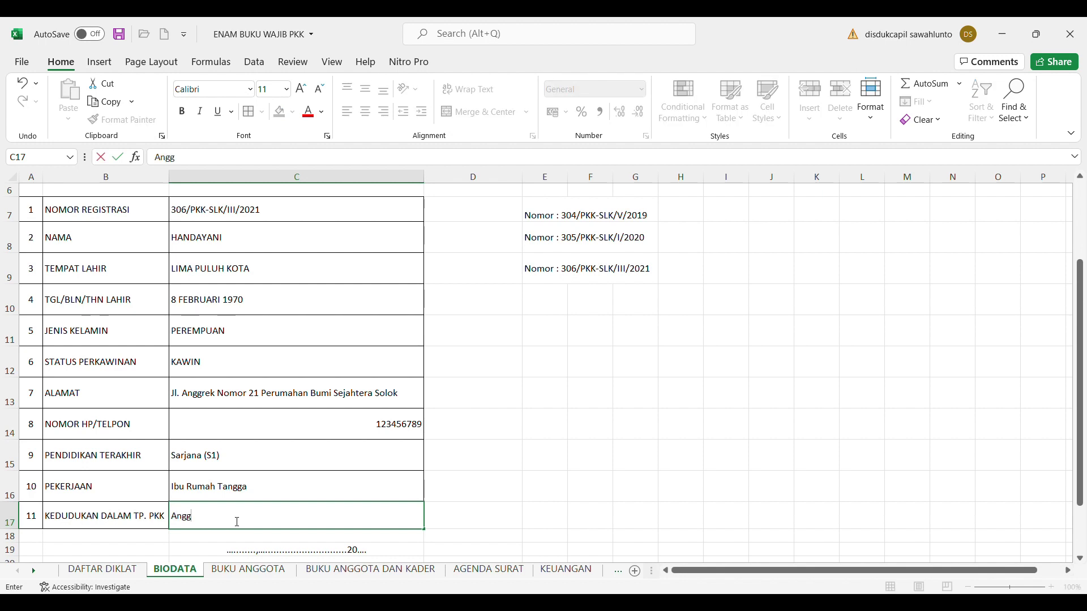
text(ota PKK)
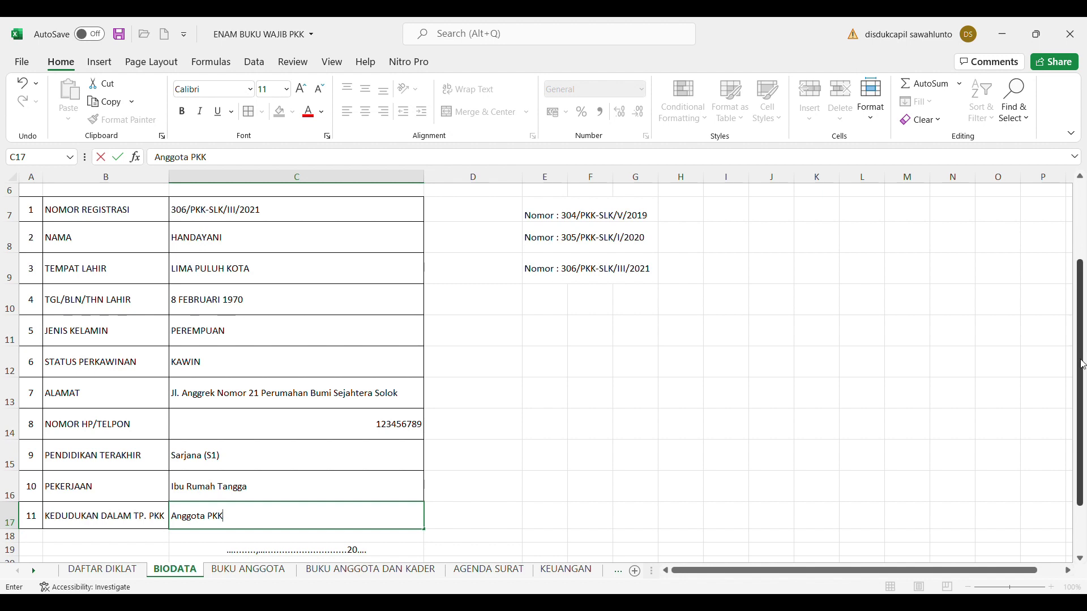
scroll(736, 419, down, 1)
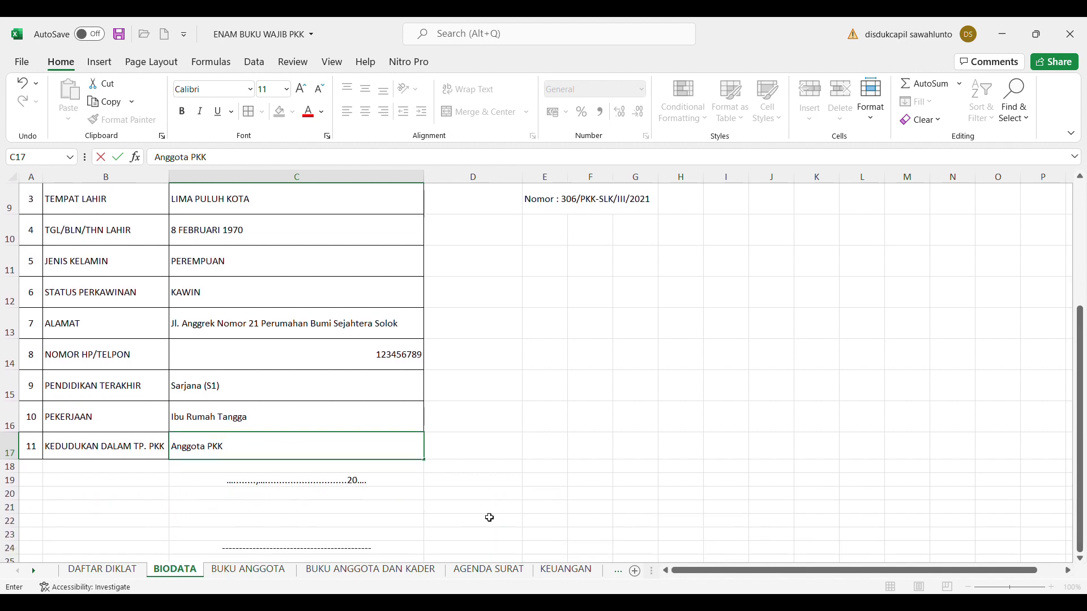
click(551, 500)
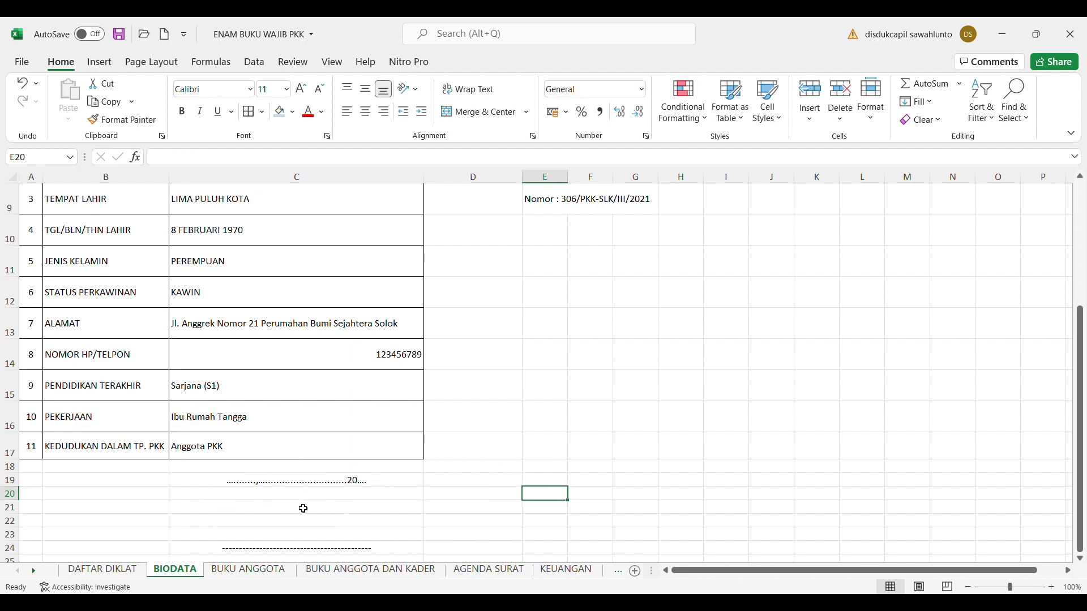
Switch to the DAFTAR DIKLAT sheet
drag(1083, 420, 1082, 290)
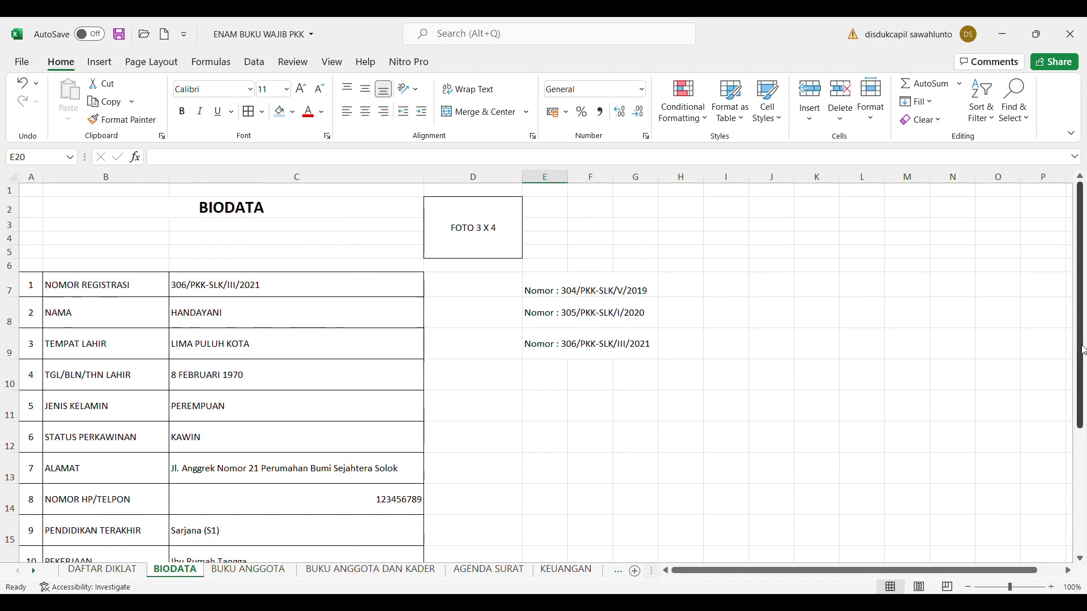
drag(1083, 352, 1083, 477)
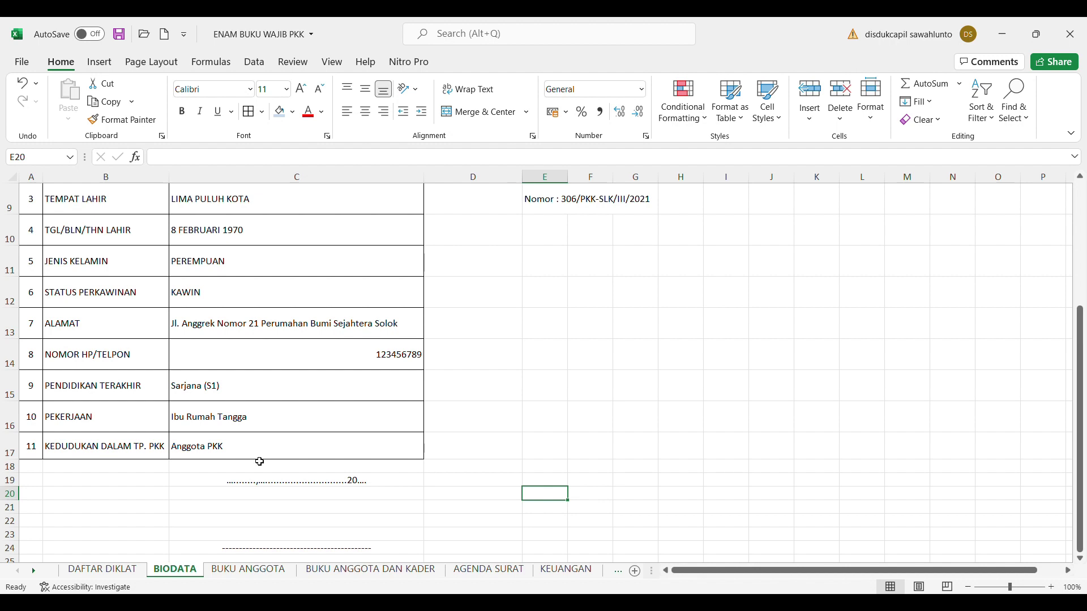
click(115, 574)
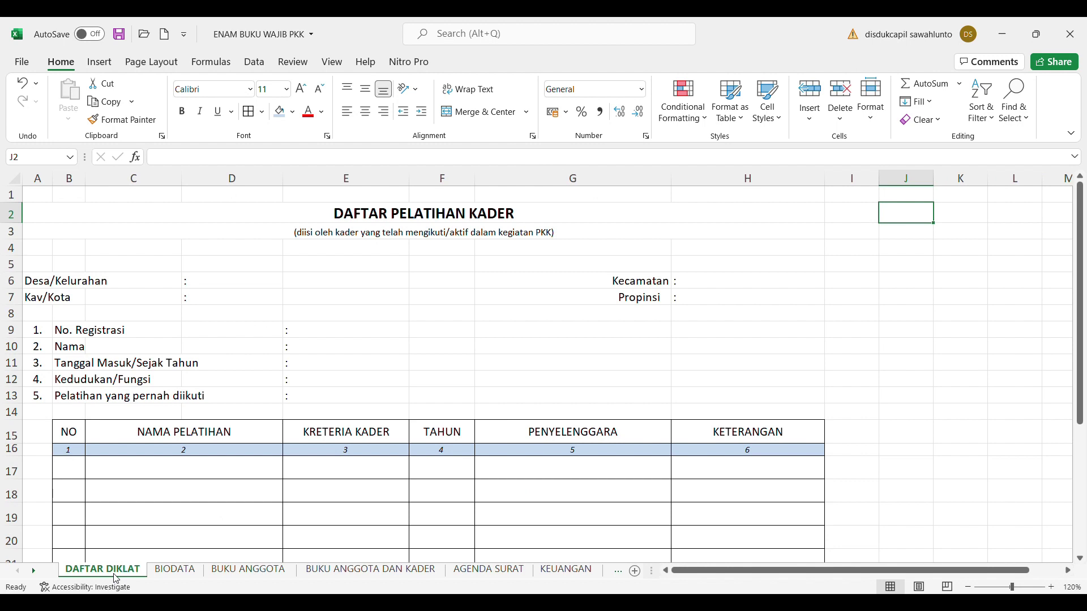
Add Mandi Angin after the Desa/Kelurahan colon in D6
click(42, 291)
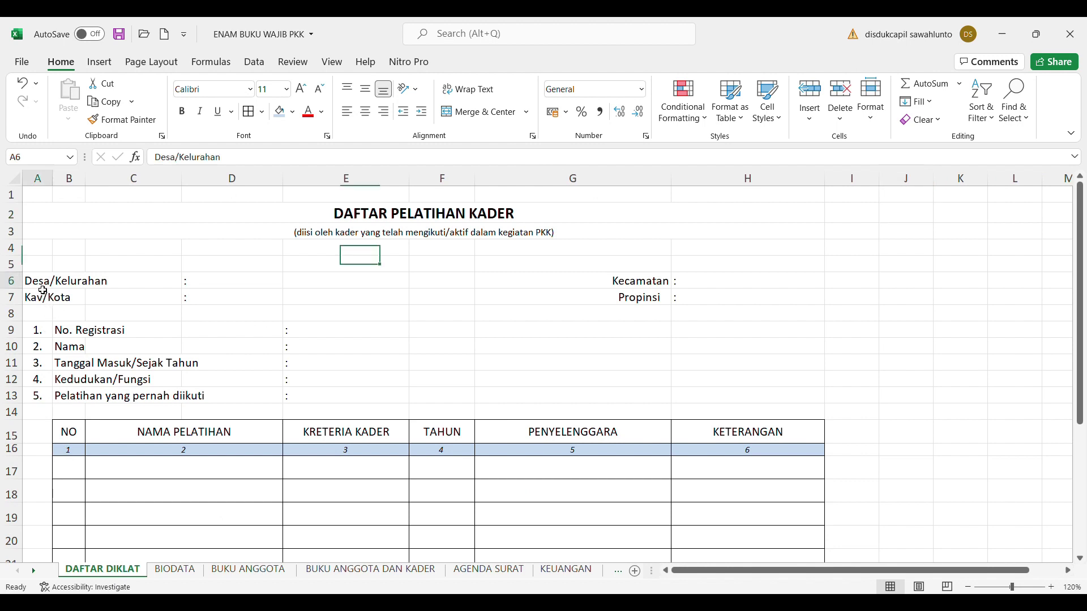
click(214, 283)
click(204, 164)
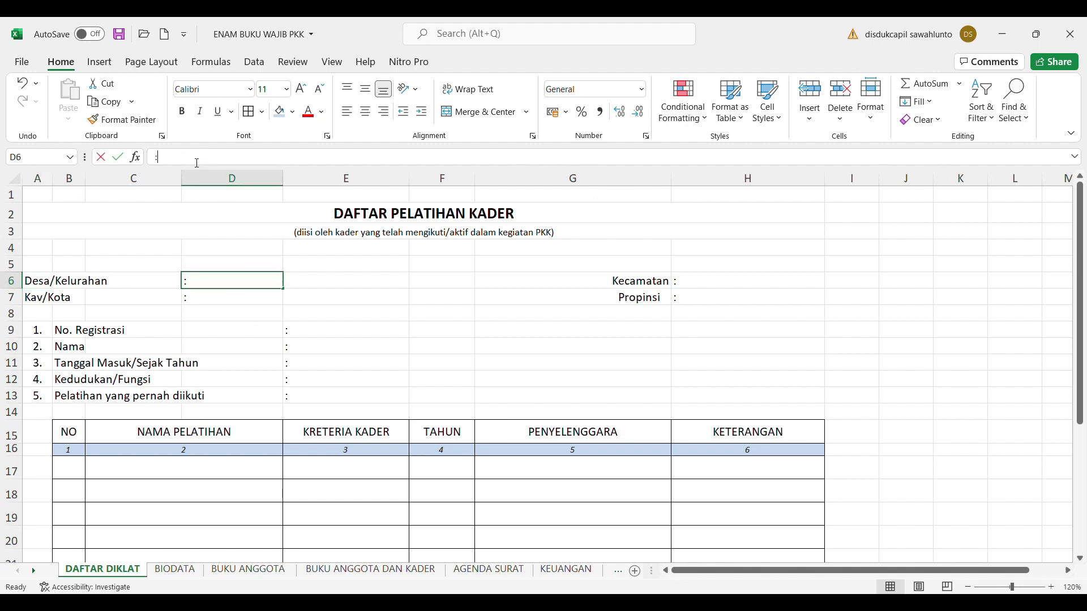
text(Man)
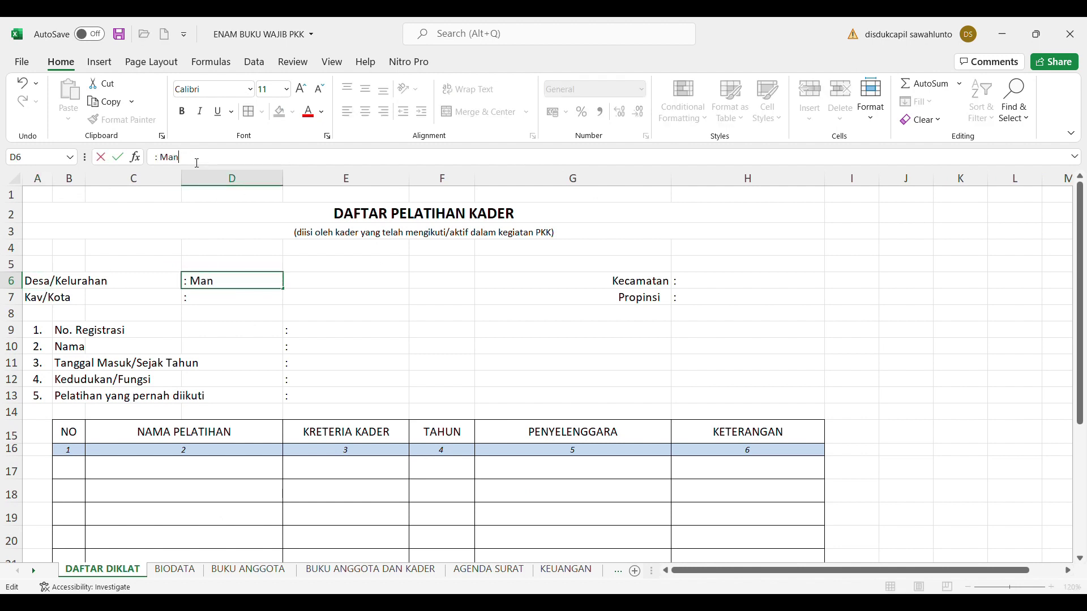
text(di Angin)
click(36, 303)
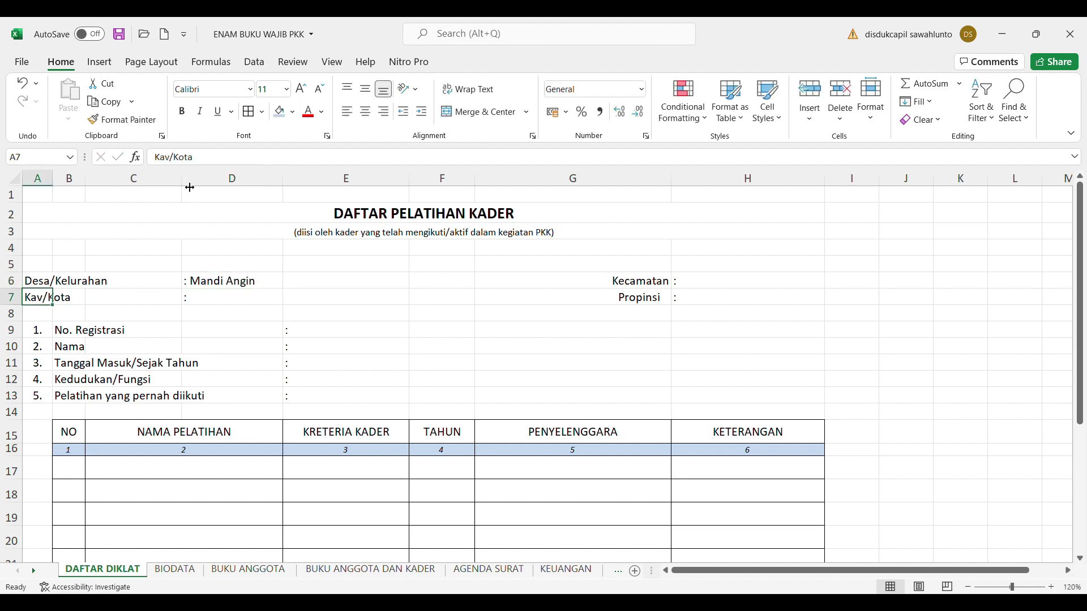
Correct the label to Kab/Kota and add Lahat as its value in D7
click(175, 161)
key(BackSpace)
text(b)
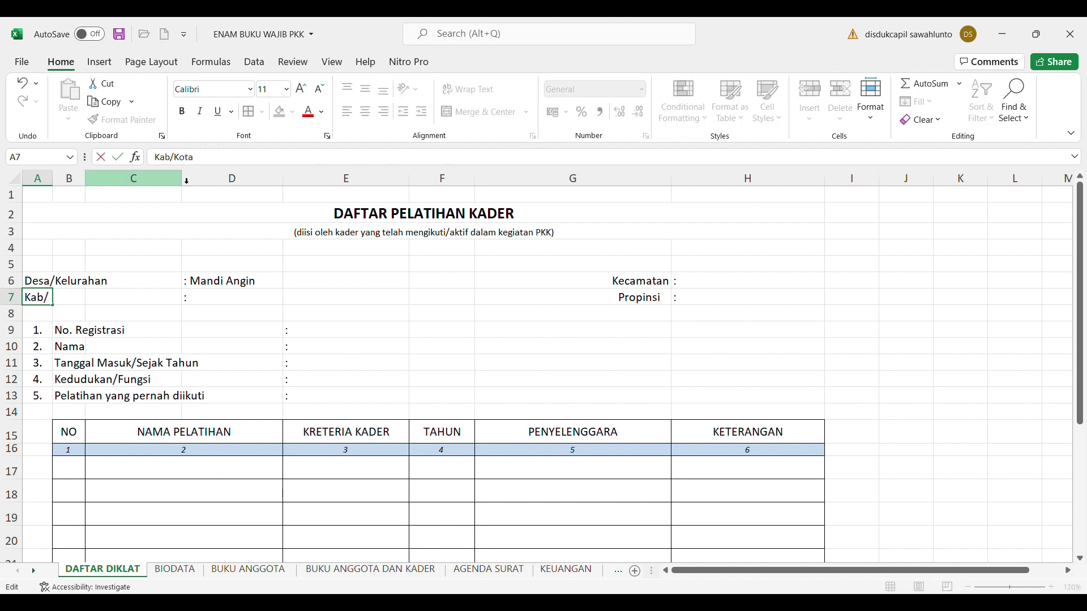
click(212, 306)
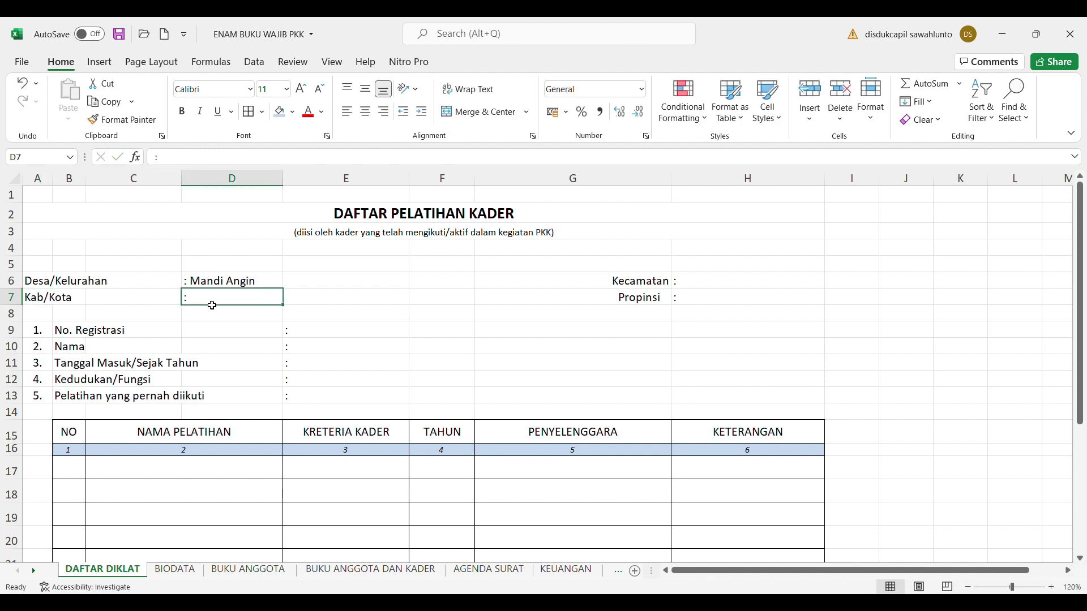
click(178, 162)
text(Lahat)
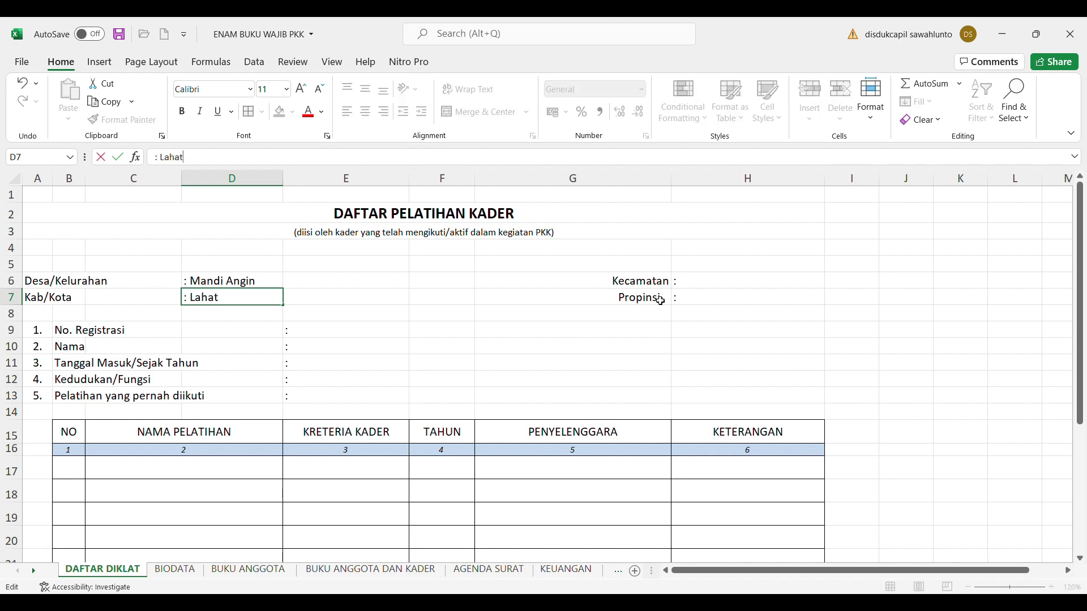
Add Lahat for Kecamatan in H6 and Sumatera Selatan for Propinsi in H7
click(700, 289)
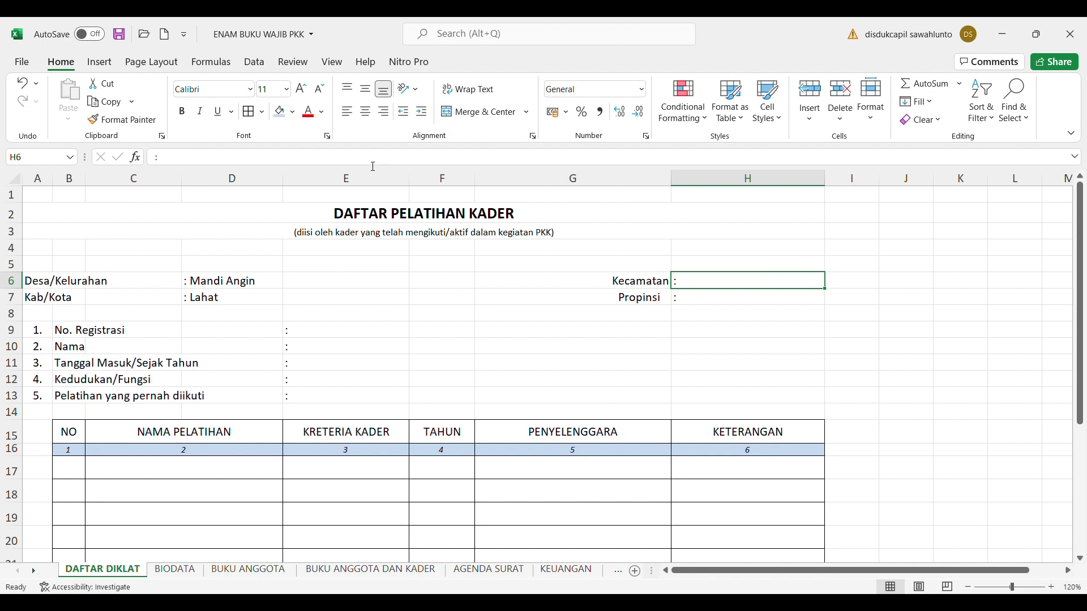
click(200, 163)
text(Lahat)
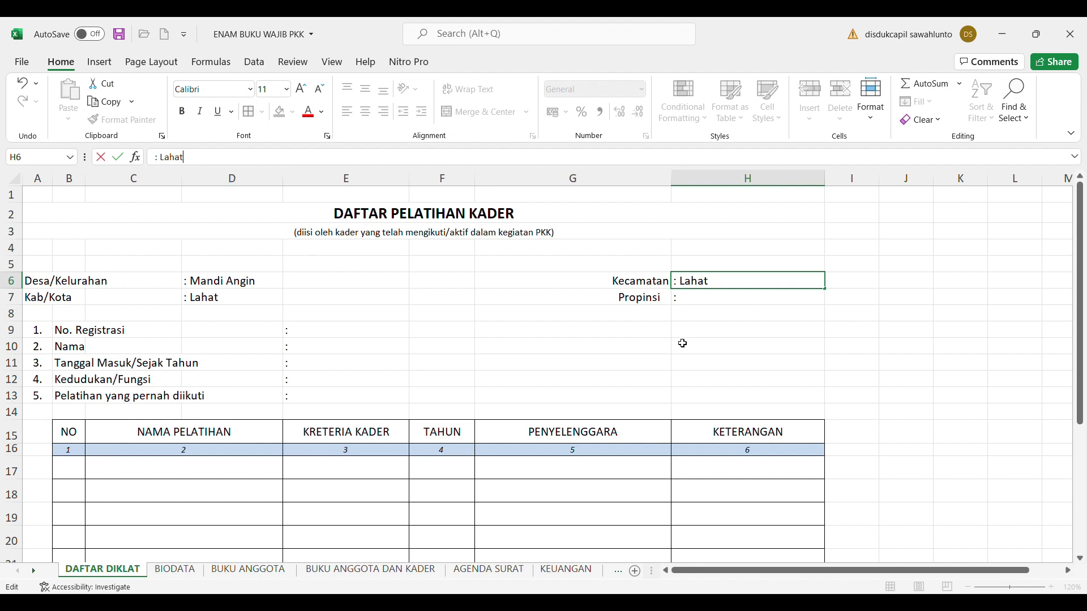
click(718, 303)
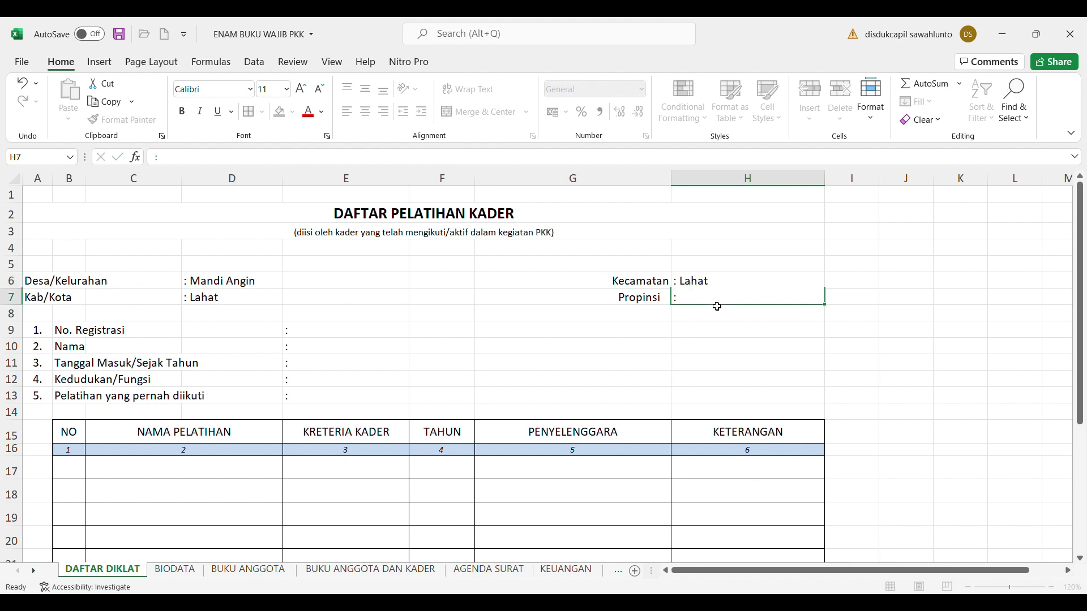
click(247, 158)
text(Sumatera Selatan)
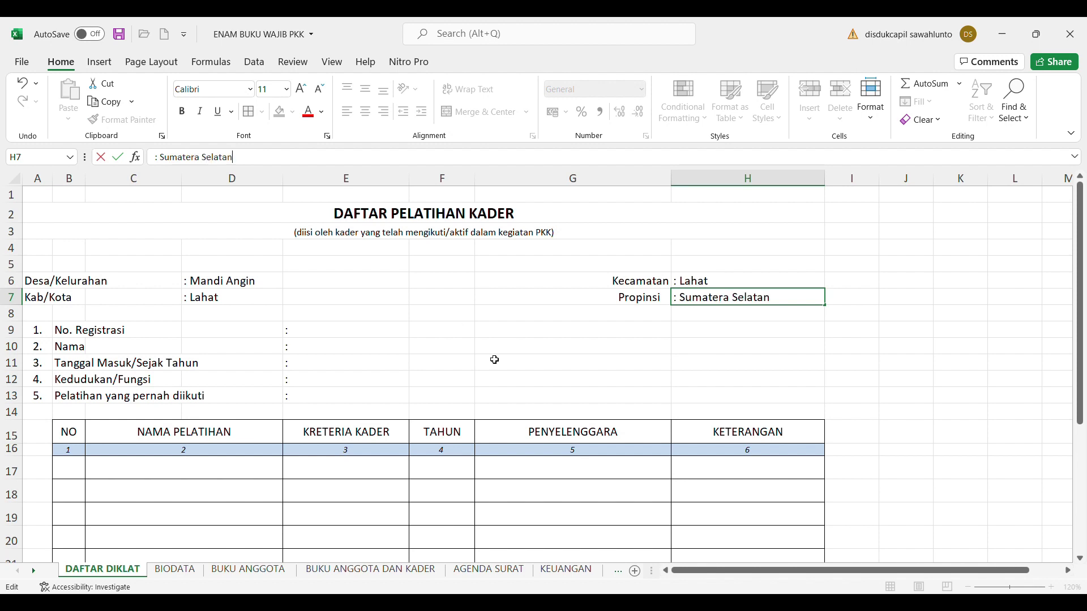
click(494, 361)
Enter the cadre's registration number after the No. Registrasi colon in E9
click(351, 336)
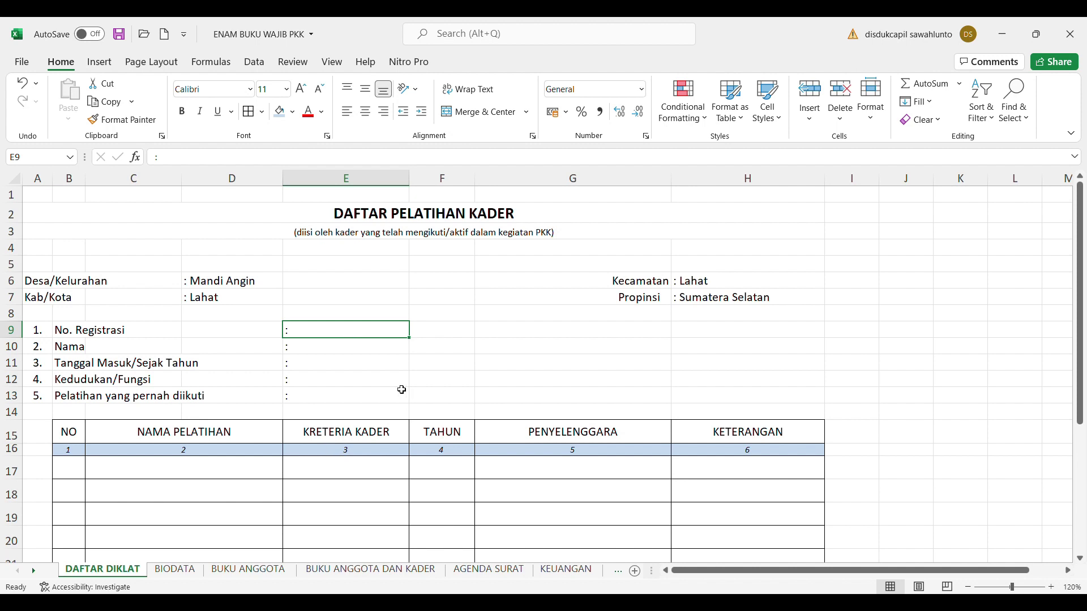
click(231, 164)
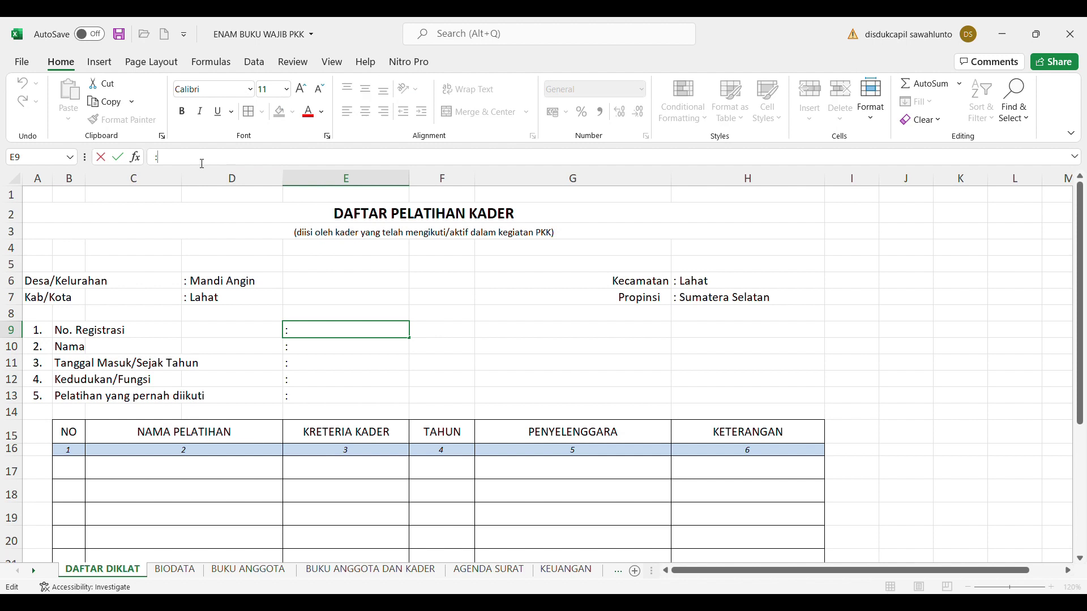
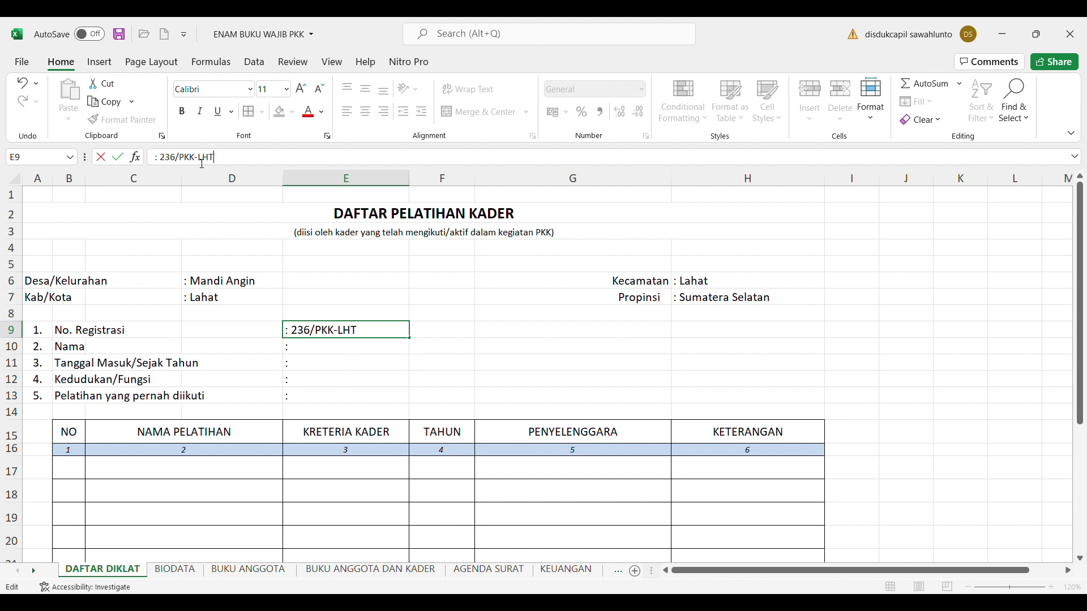
click(482, 320)
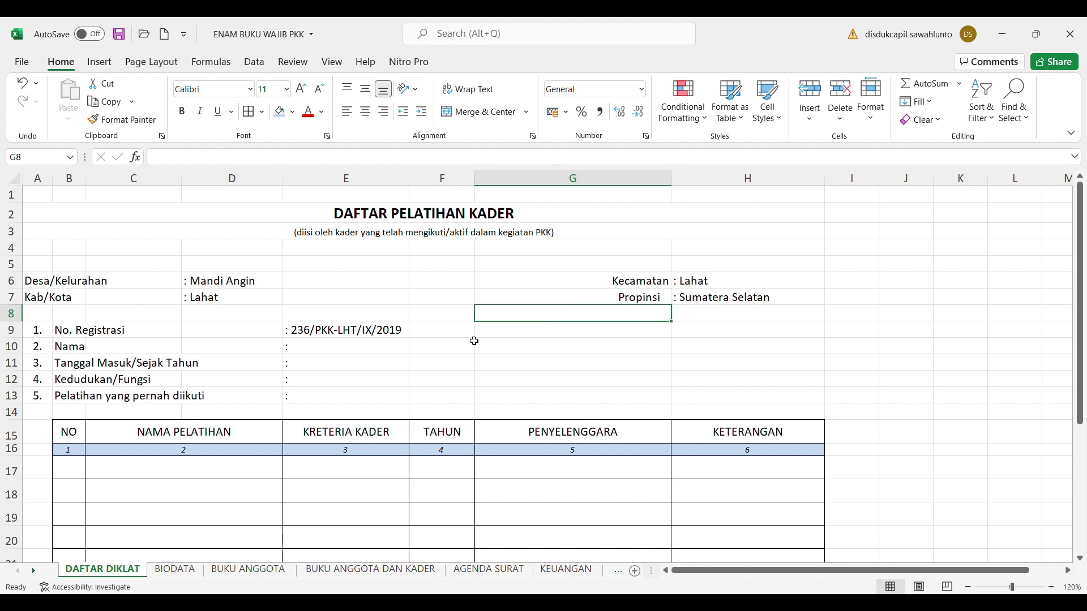
click(320, 351)
click(198, 162)
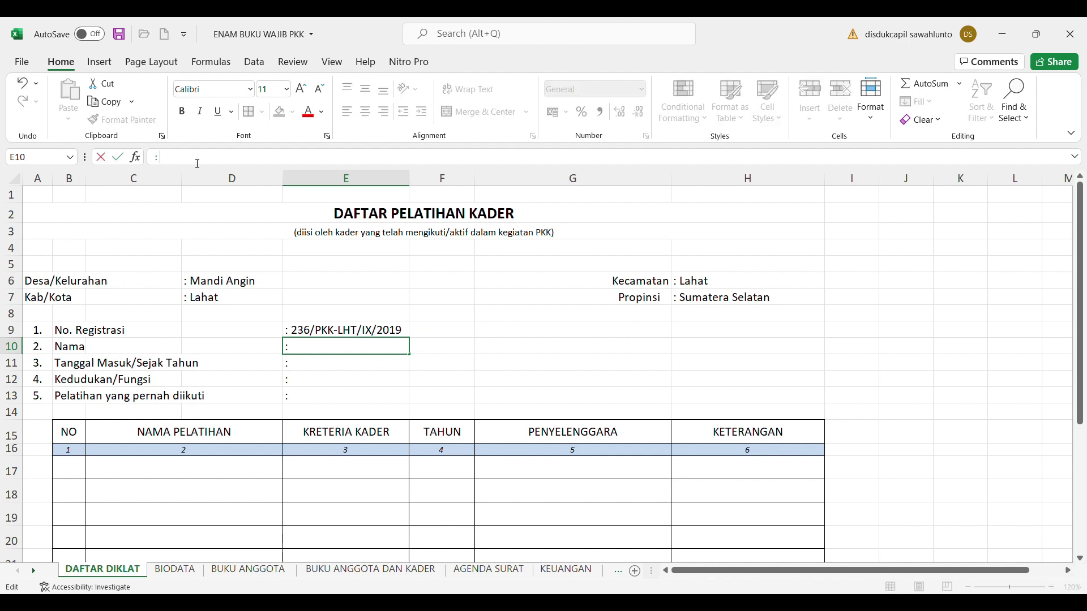
Enter the member's name in the Nama field E10
text(MERI)
click(331, 368)
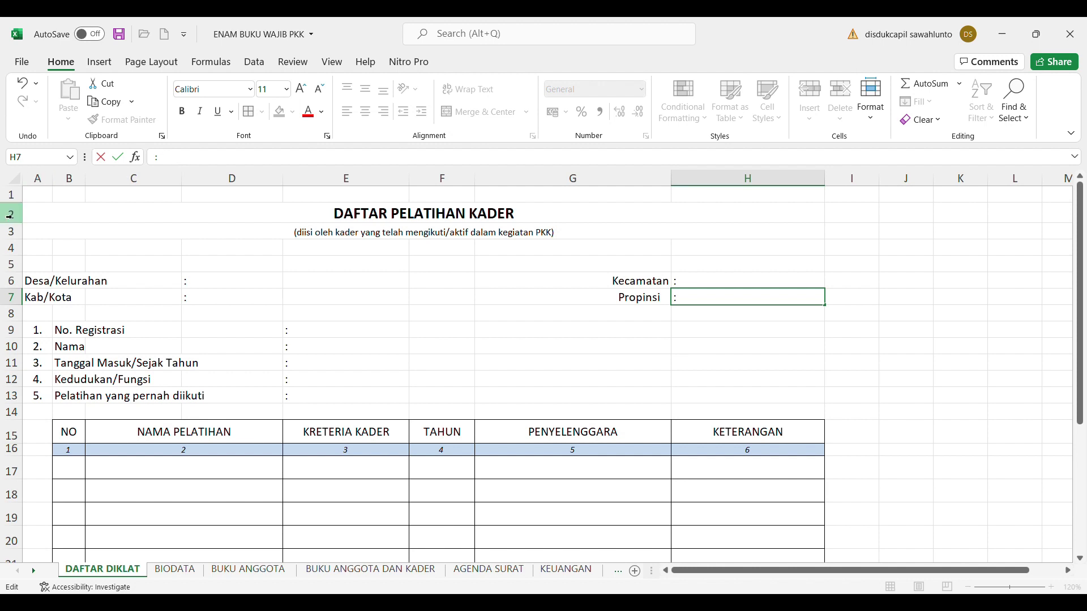
Enter Mandi Angin as the Desa/Kelurahan in D6
click(45, 283)
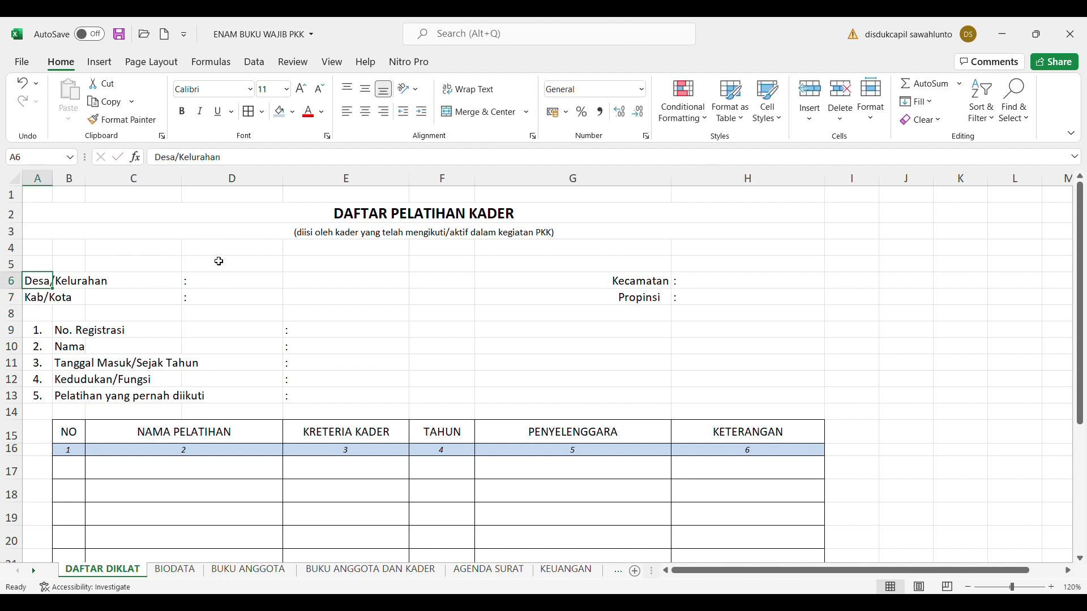
click(219, 280)
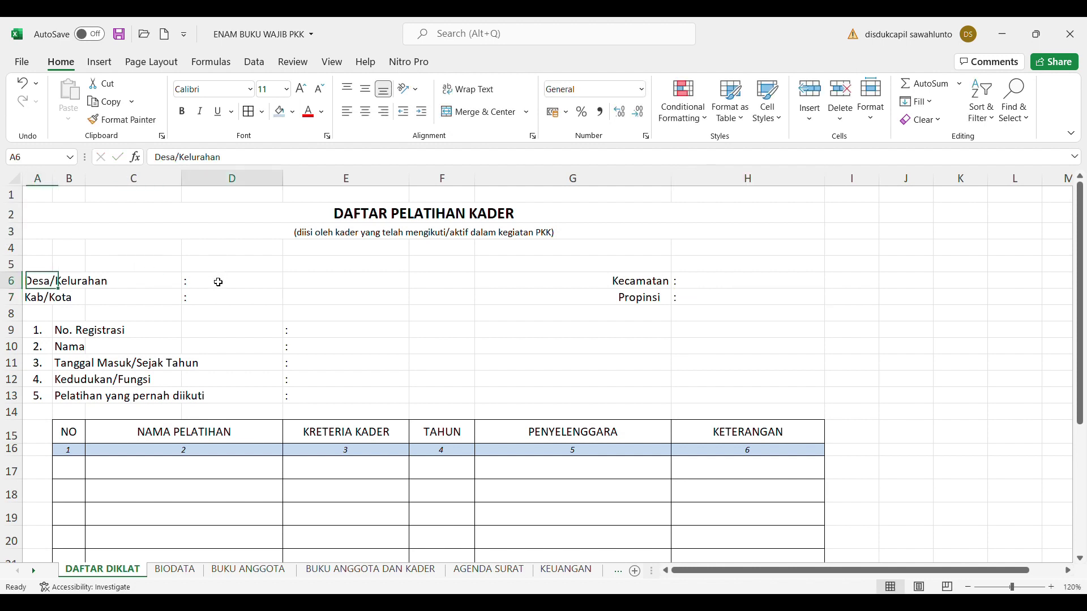
click(195, 159)
text(Man)
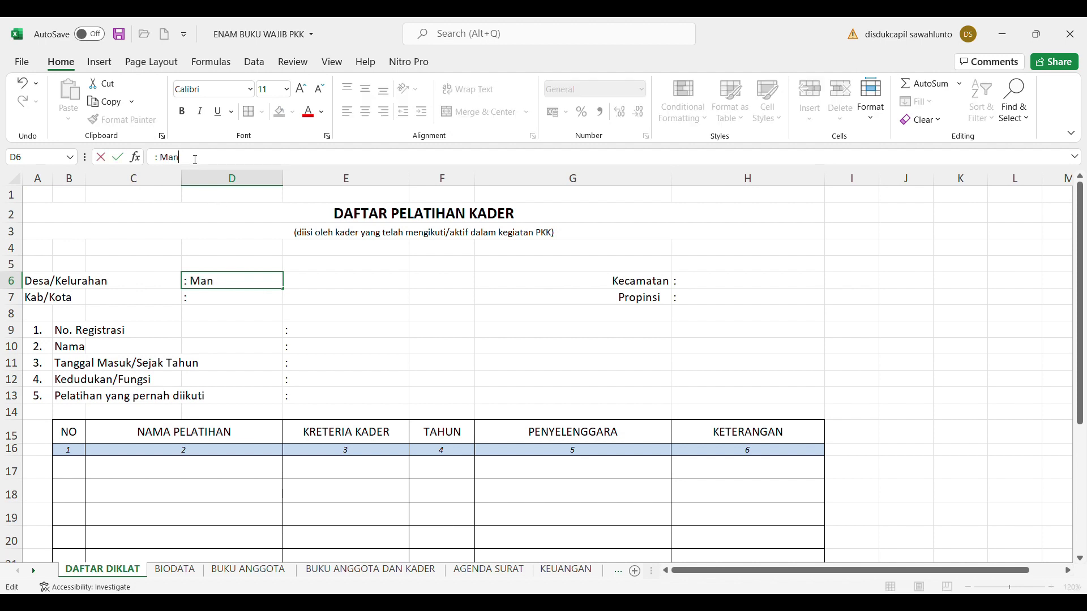
text(di Angin)
click(217, 303)
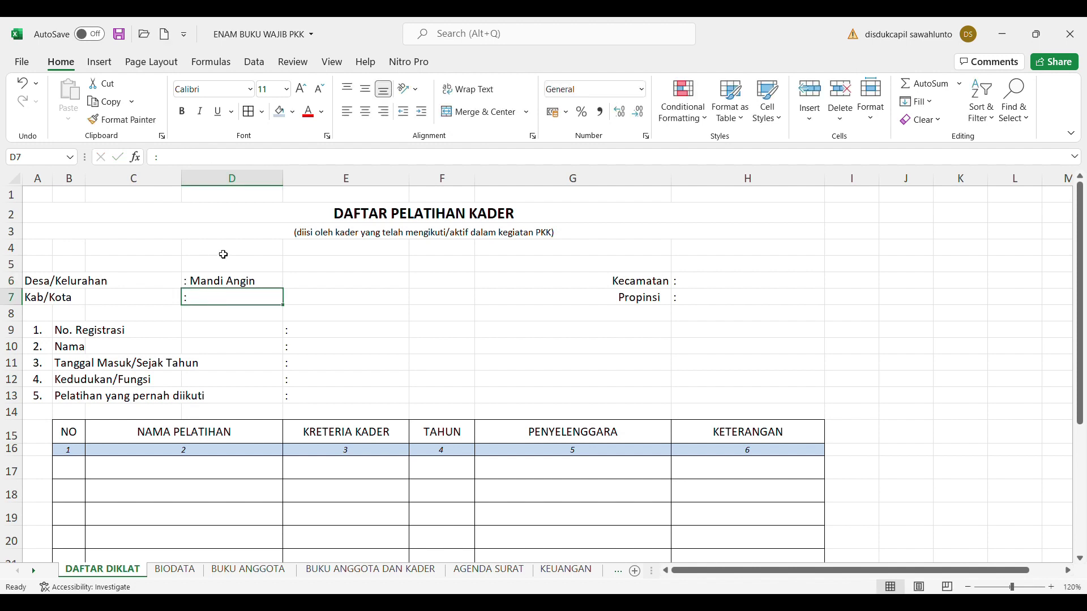
Enter Lahat as the Kecamatan in H6
click(641, 281)
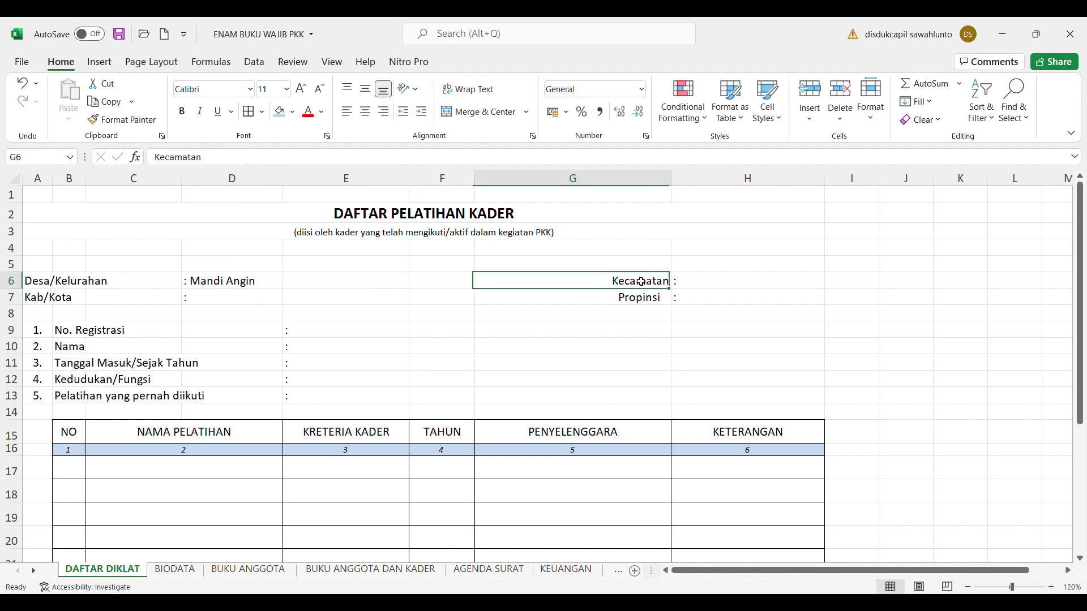
click(692, 285)
click(231, 158)
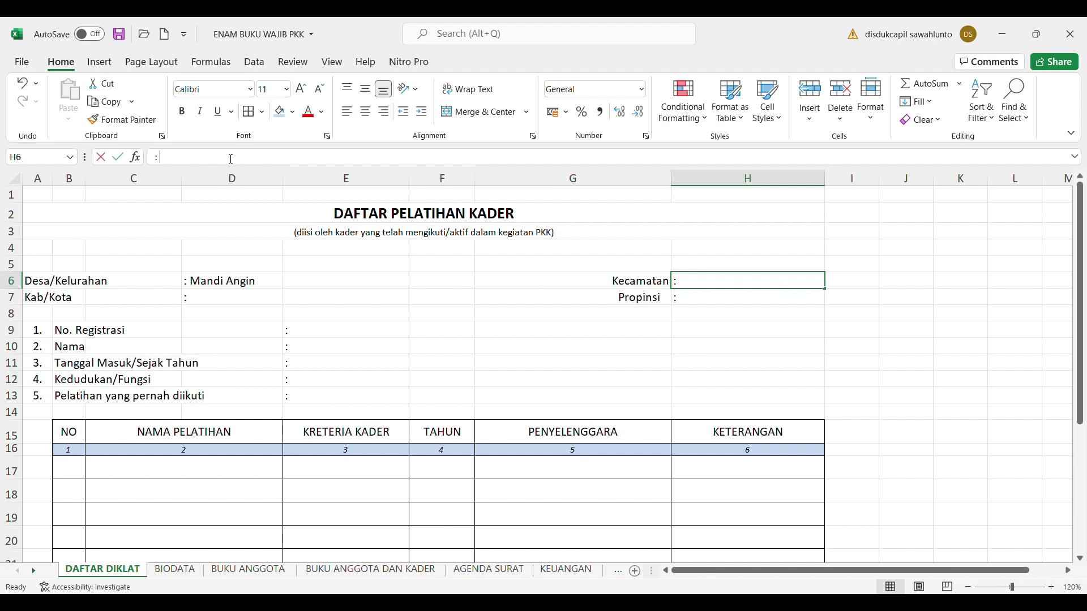
text(L)
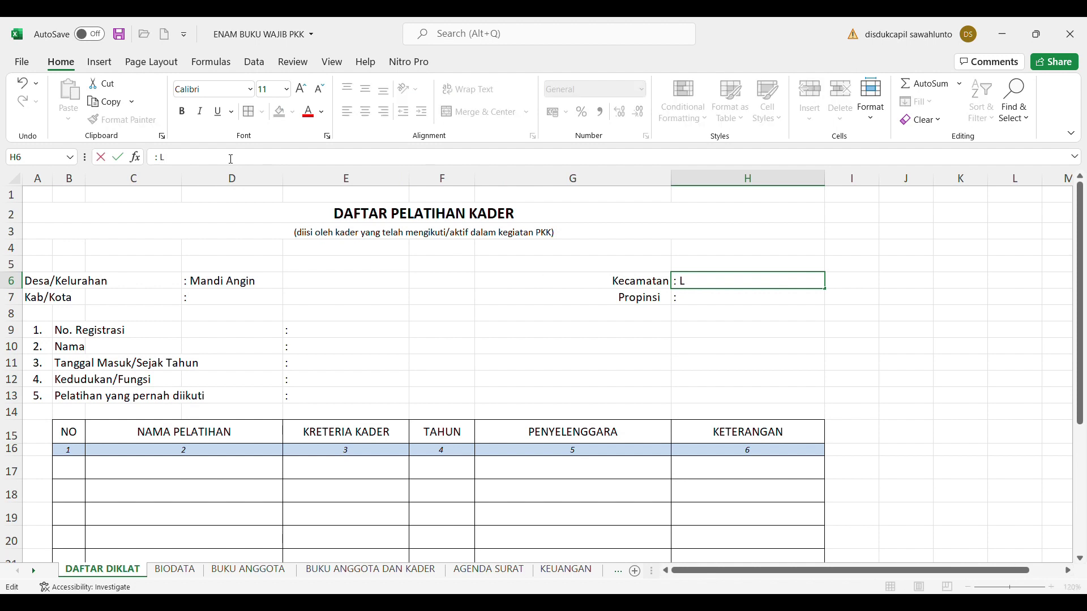
text(ahat)
click(41, 302)
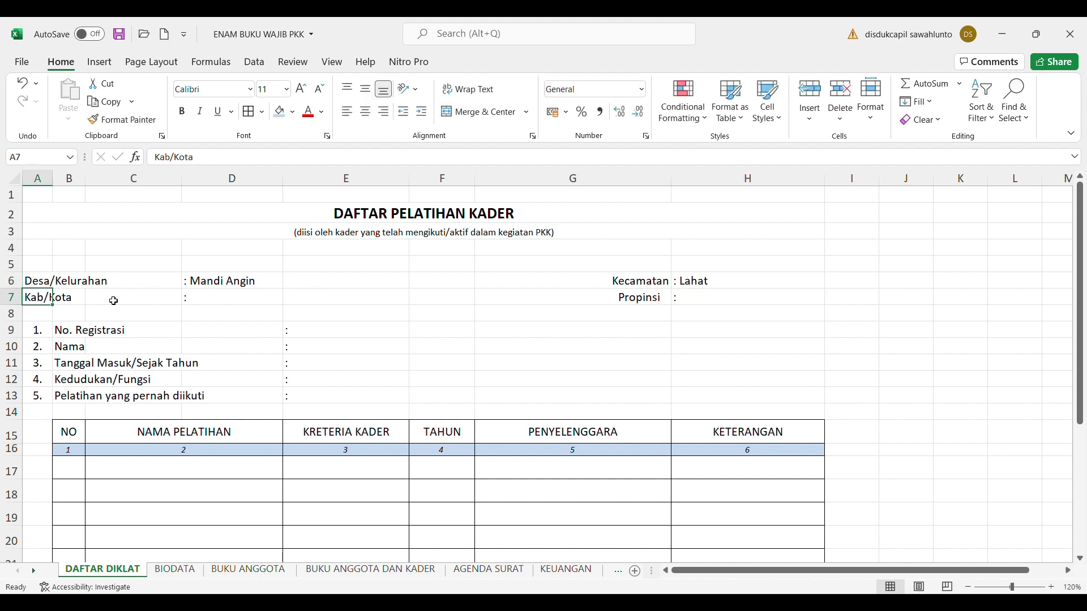
Enter Lahat for Kab/Kota in D7 and Sumatera Selatan for Propinsi in H7
text(Kota)
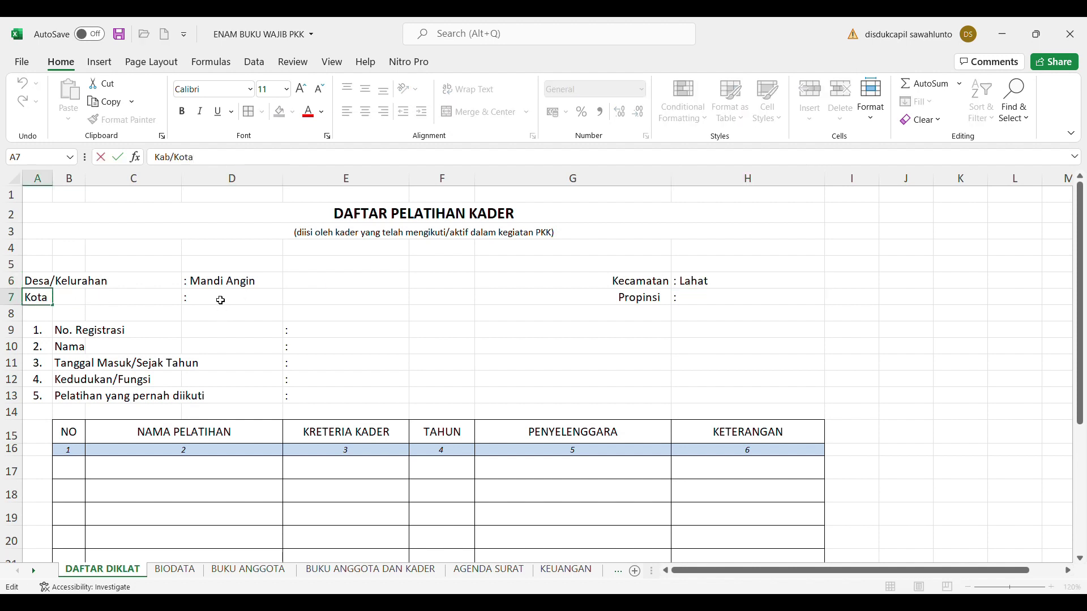
click(221, 300)
click(213, 159)
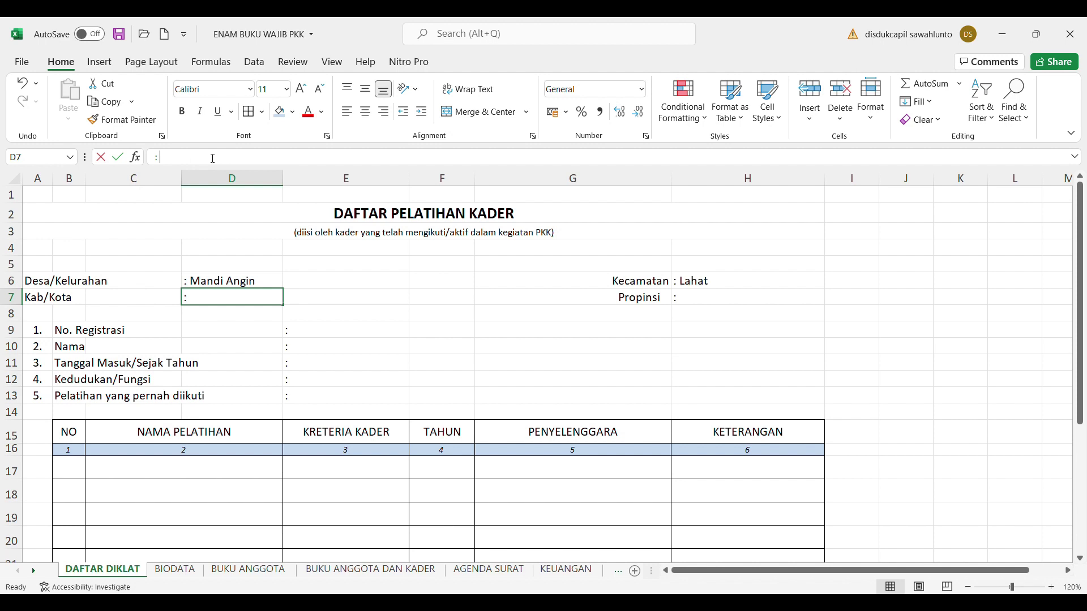
text(Lahat)
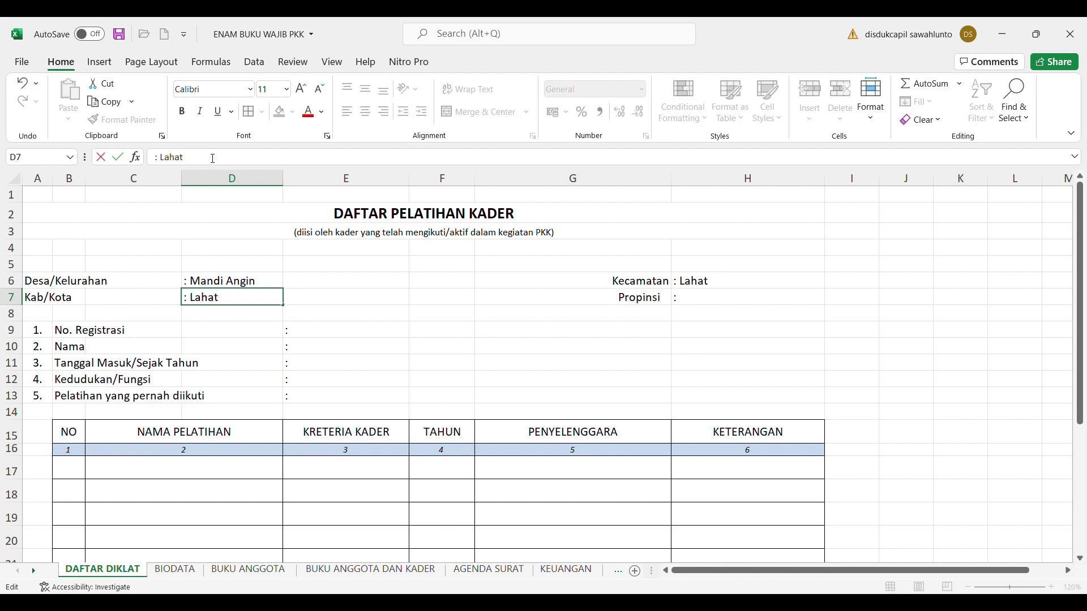
click(692, 300)
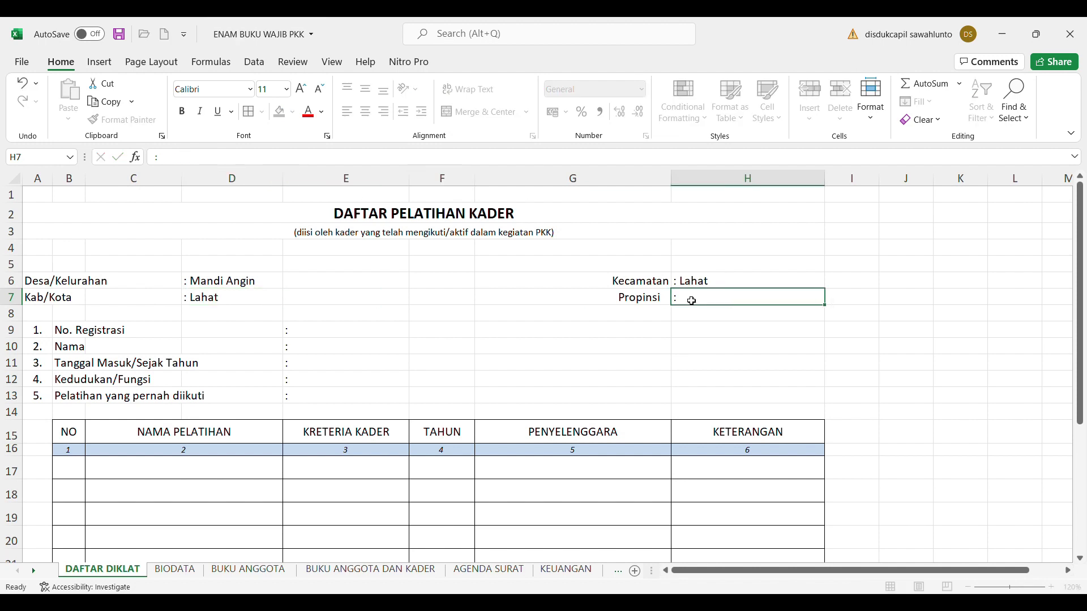
click(208, 163)
text(Sumatera Selatan)
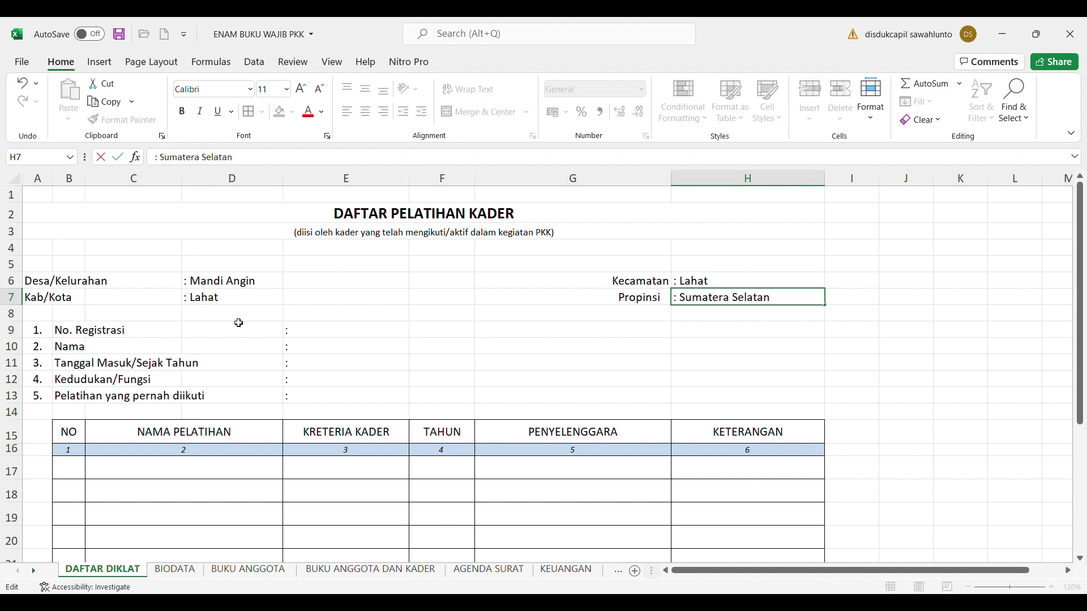
click(390, 360)
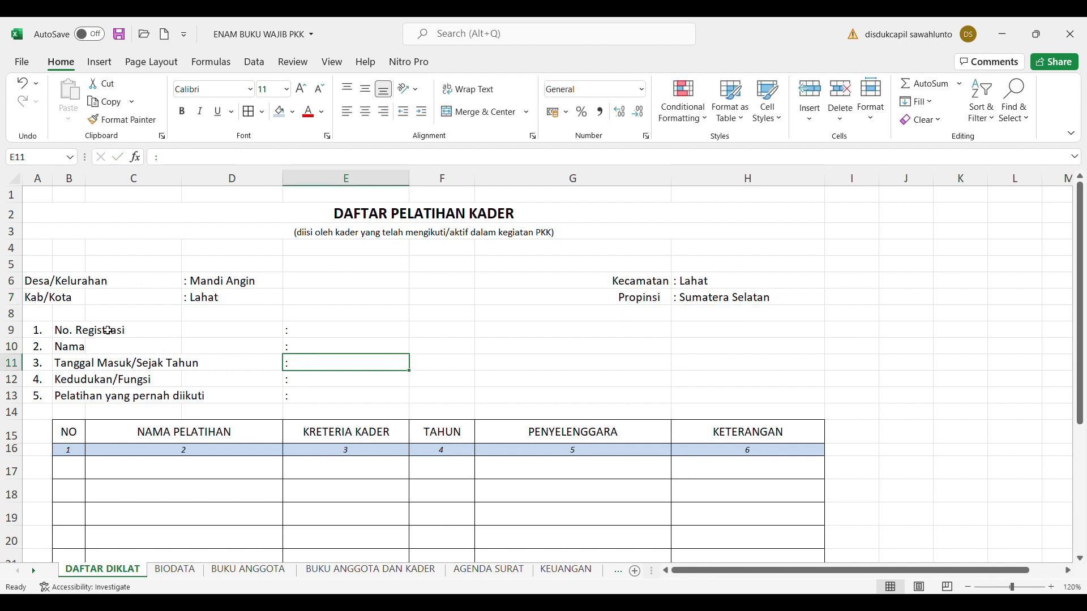
click(73, 333)
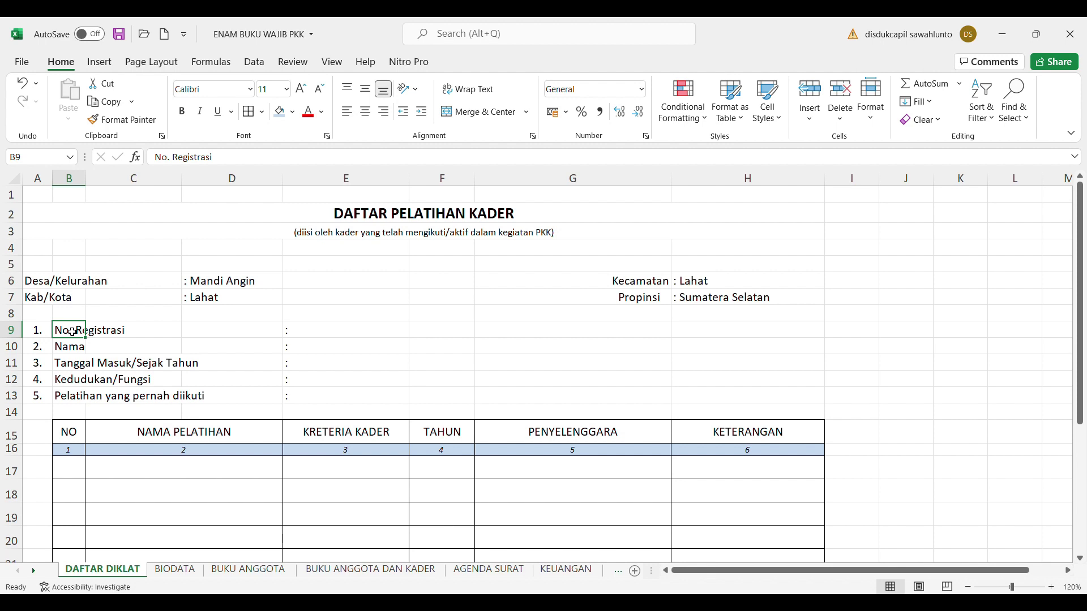
click(333, 337)
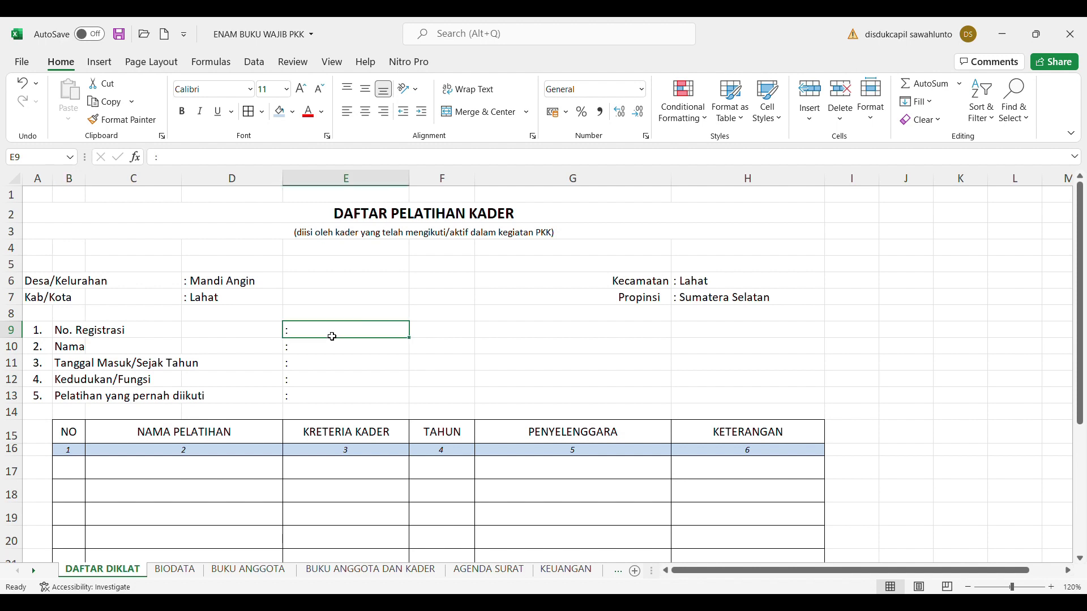
Enter No. Registrasi 123/PK/PKK-MA/2019 in E9, replacing the LHT part with MA
click(182, 158)
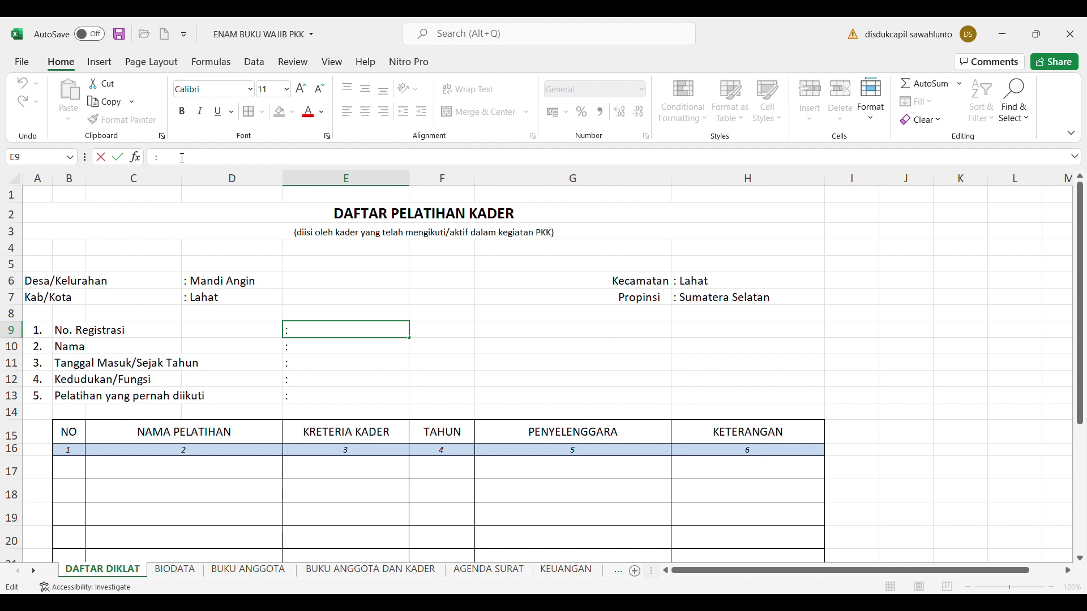
text(123/PK/PKK)
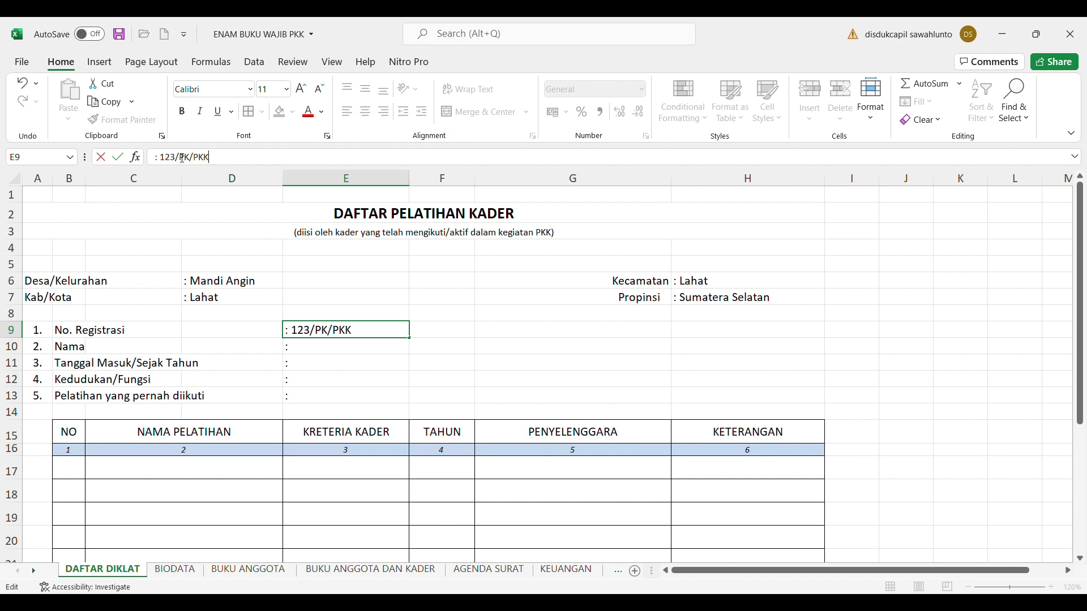
text(-)
text(L)
text(HT)
key(BackSpace)
key(BackSpace)
key(BackSpace)
text(MA/)
text(2019)
click(333, 299)
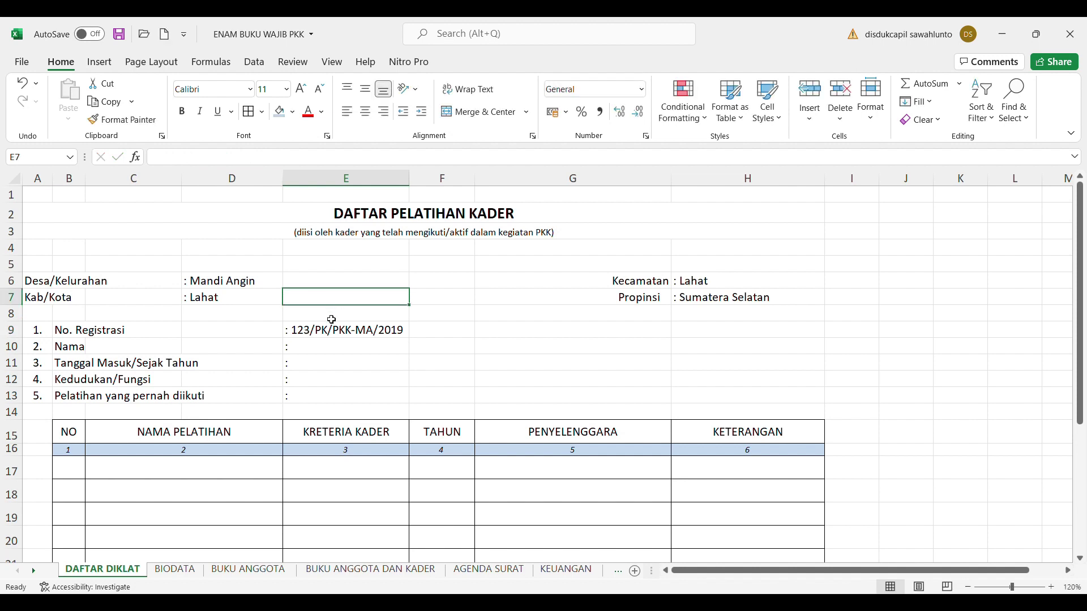
Type the member's name into the Nama field E10, then go to the BIODATA sheet
click(316, 351)
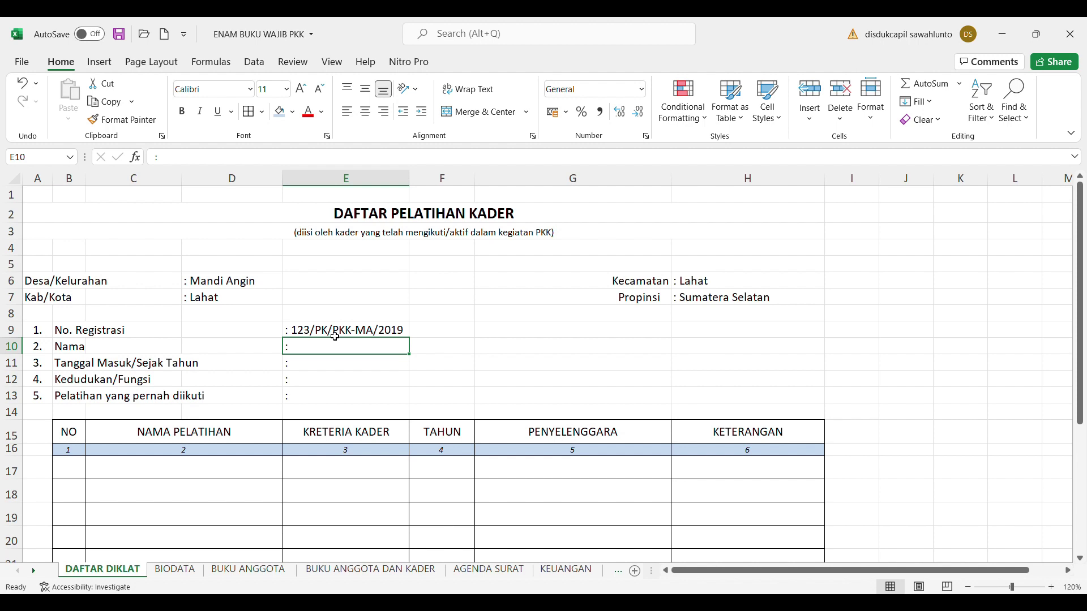
click(190, 164)
text(M)
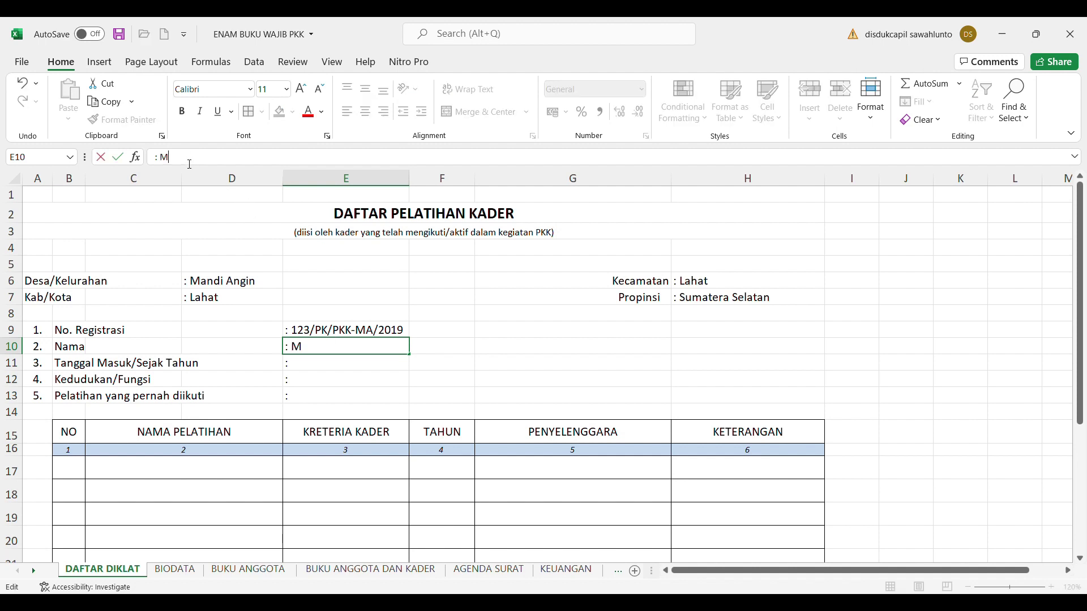
text(ERI)
click(329, 371)
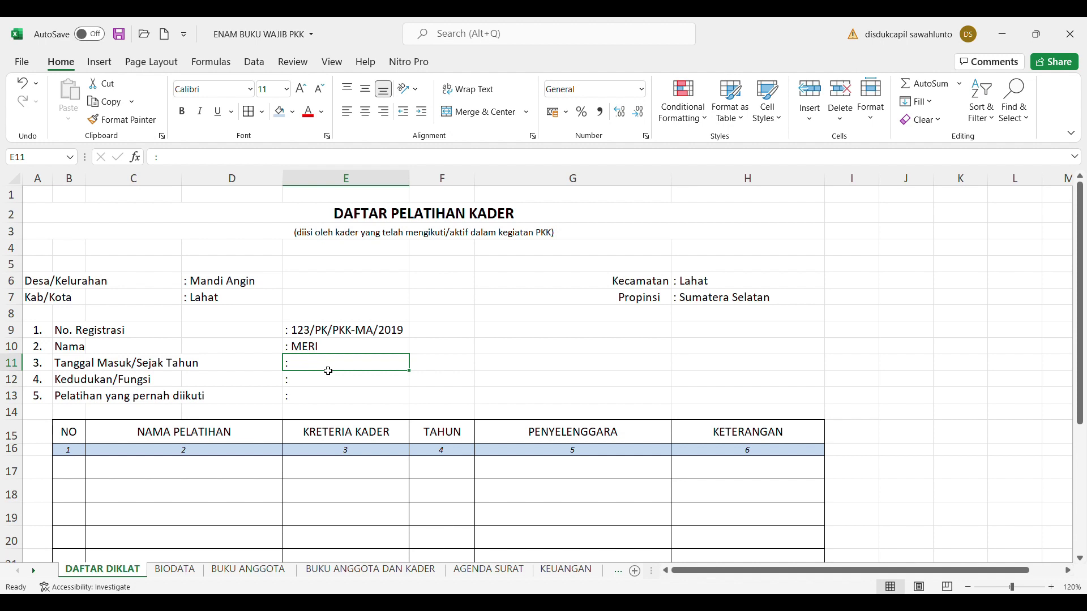
click(183, 572)
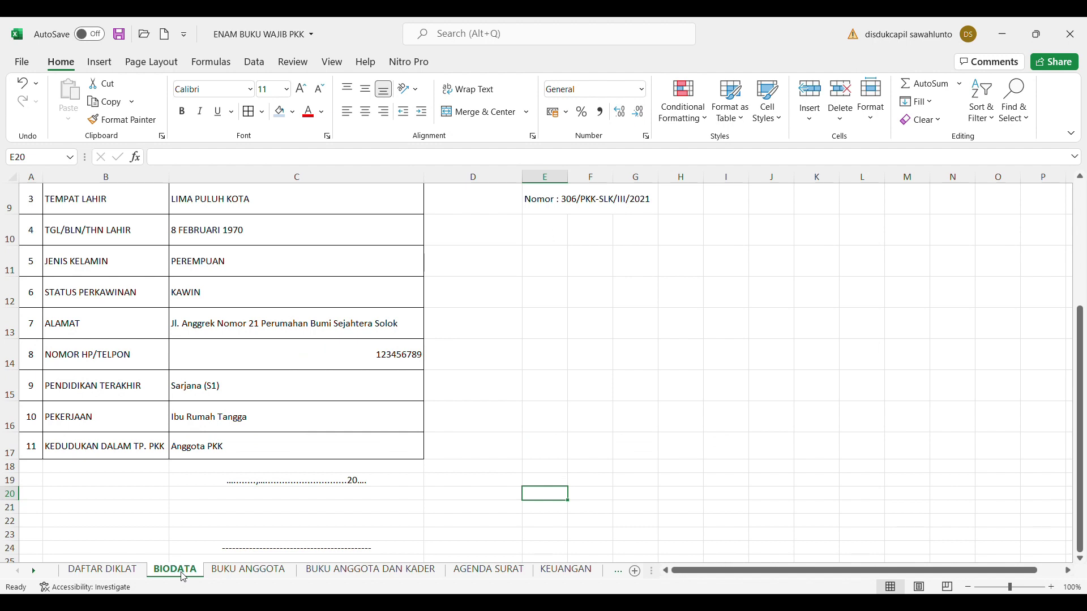
Middle-align and left-align the phone number in BIODATA cell C14
click(318, 352)
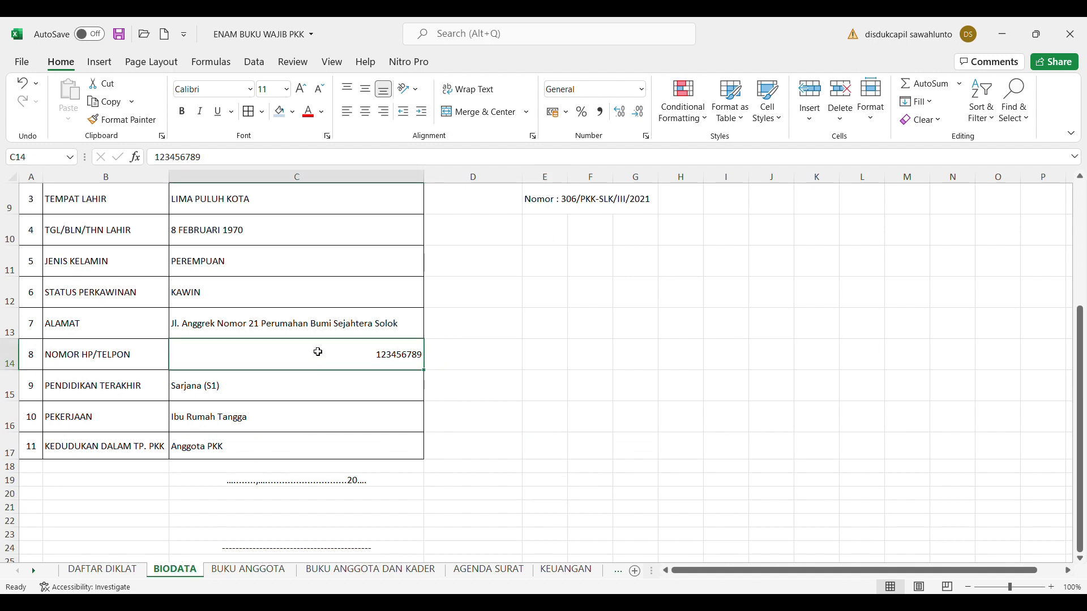
click(366, 89)
click(347, 113)
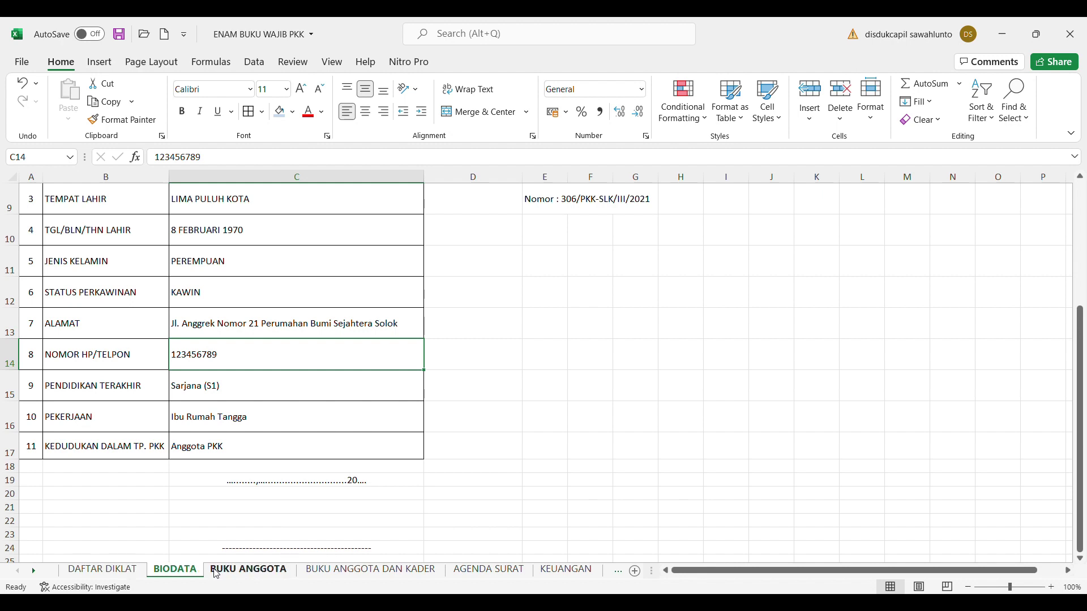
click(135, 573)
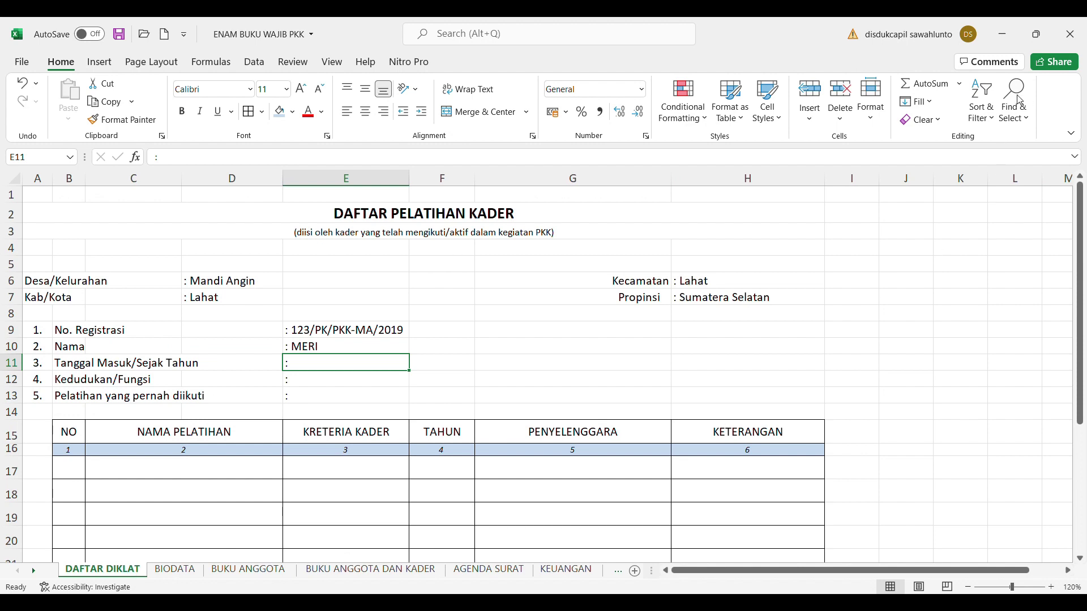
key(ctrl+Page_Down)
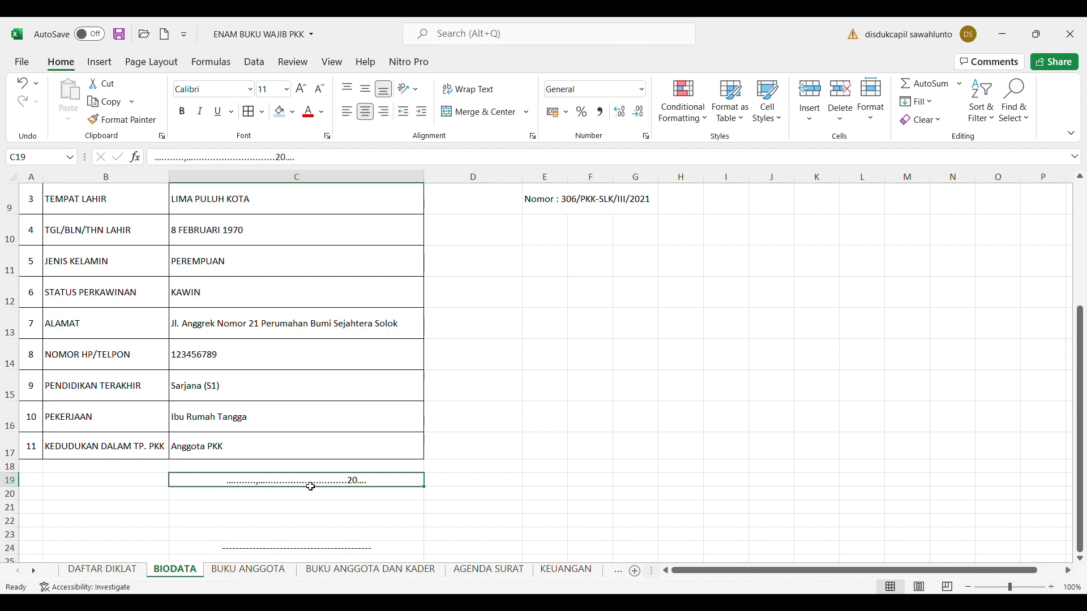
Replace the dotted C19 date line with 'Mandi Angin, 21 Januari 2019'
drag(182, 157, 164, 167)
text(mandi)
key(BackSpace)
key(BackSpace)
key(BackSpace)
key(BackSpace)
key(BackSpace)
key(BackSpace)
text(Mandi A)
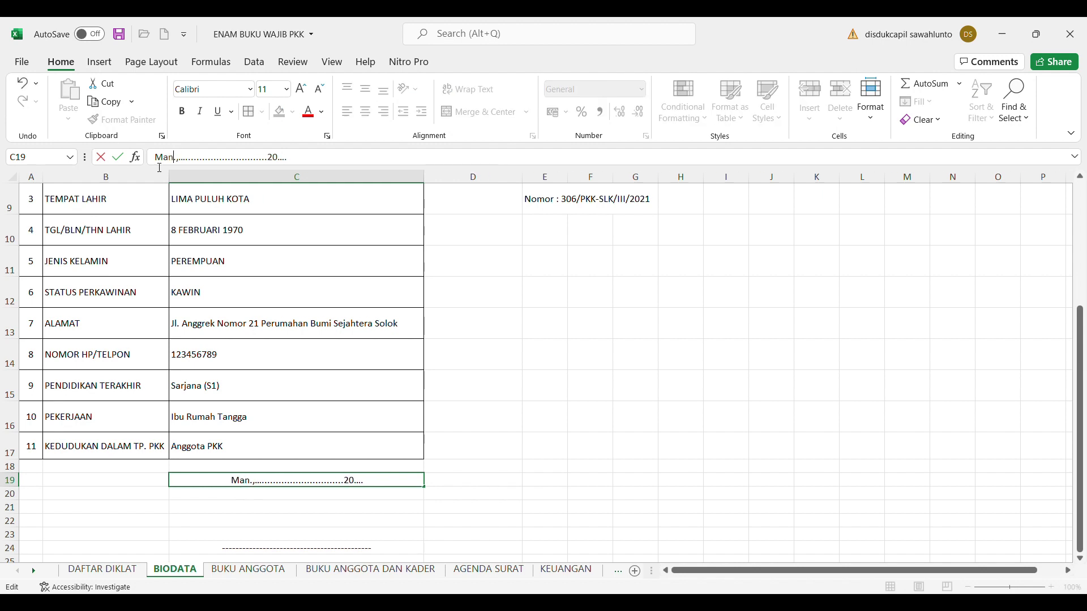
text(ngin)
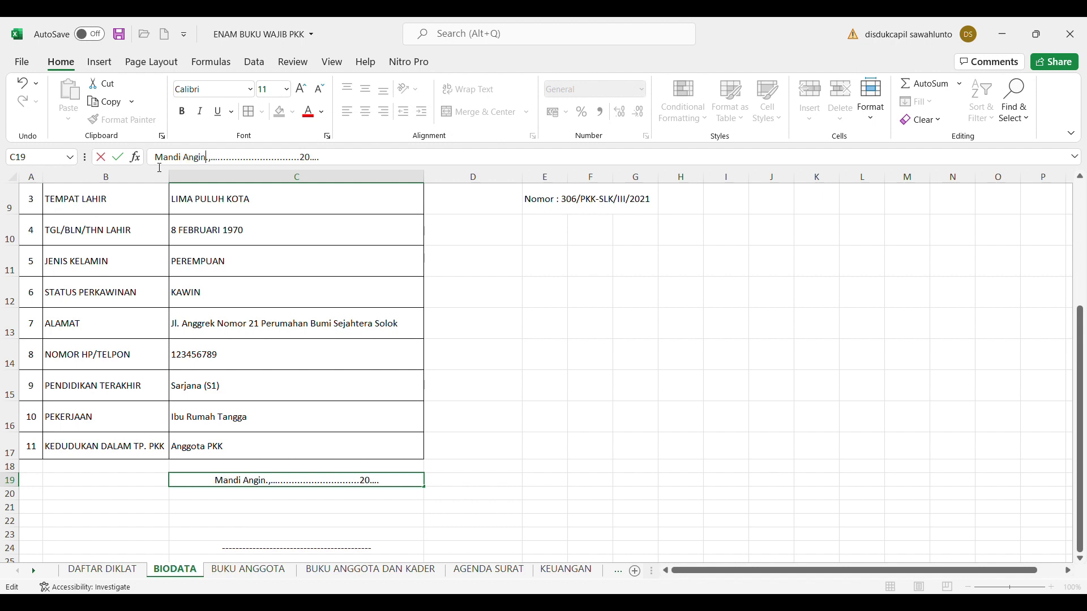
key(Delete)
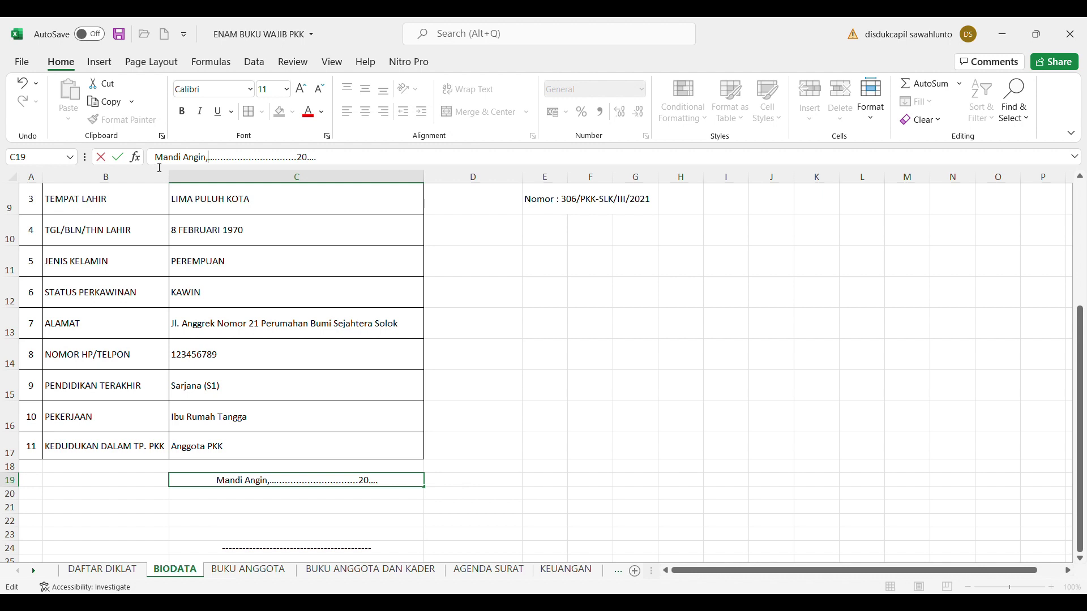
key(Delete)
key(Delete)
key(Delete)
key(Delete)
key(Delete)
key(Delete)
key(Delete)
key(Delete)
key(Delete)
key(Delete)
key(Delete)
key(Delete)
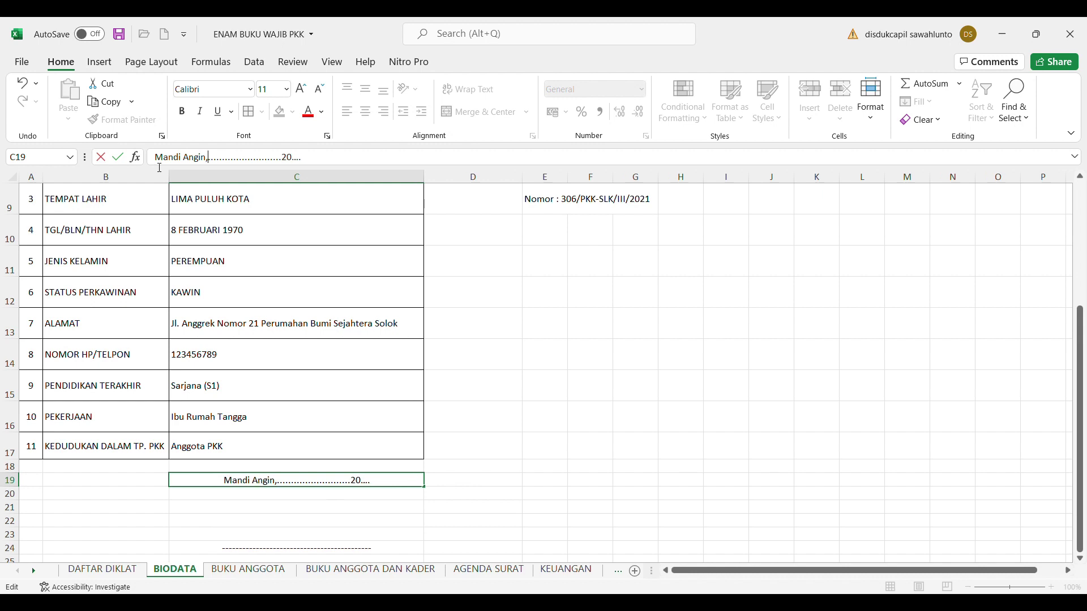
key(Delete)
key(Delete)
key(Delete)
key(Delete)
key(Delete)
key(Delete)
key(Delete)
key(Delete)
key(Delete)
key(Delete)
key(Delete)
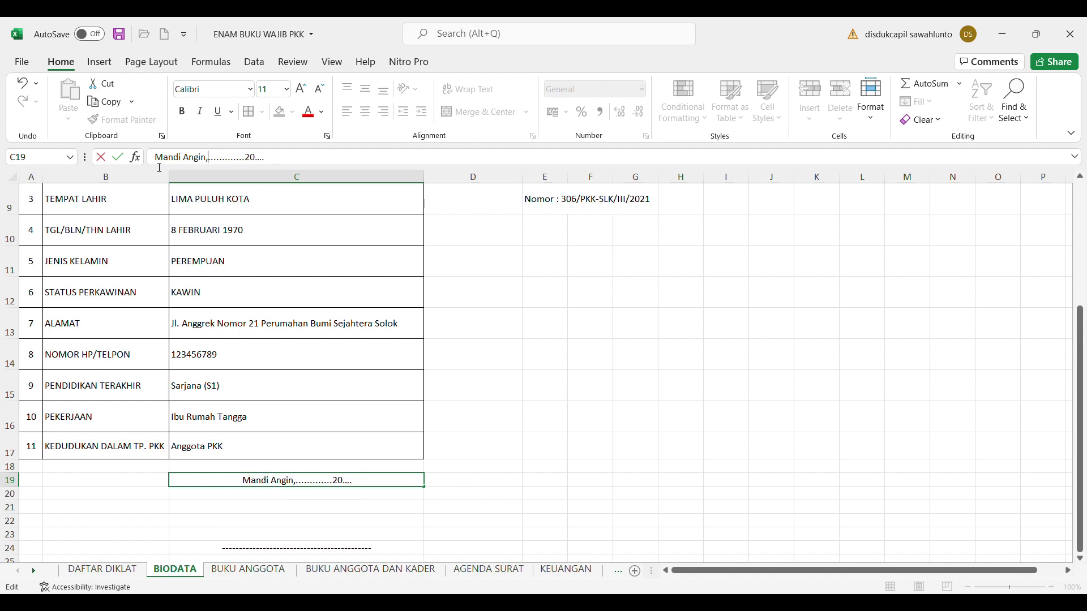
key(Delete)
key(Delete)
key(Delete)
key(Delete)
key(Delete)
key(Delete)
key(Delete)
key(Delete)
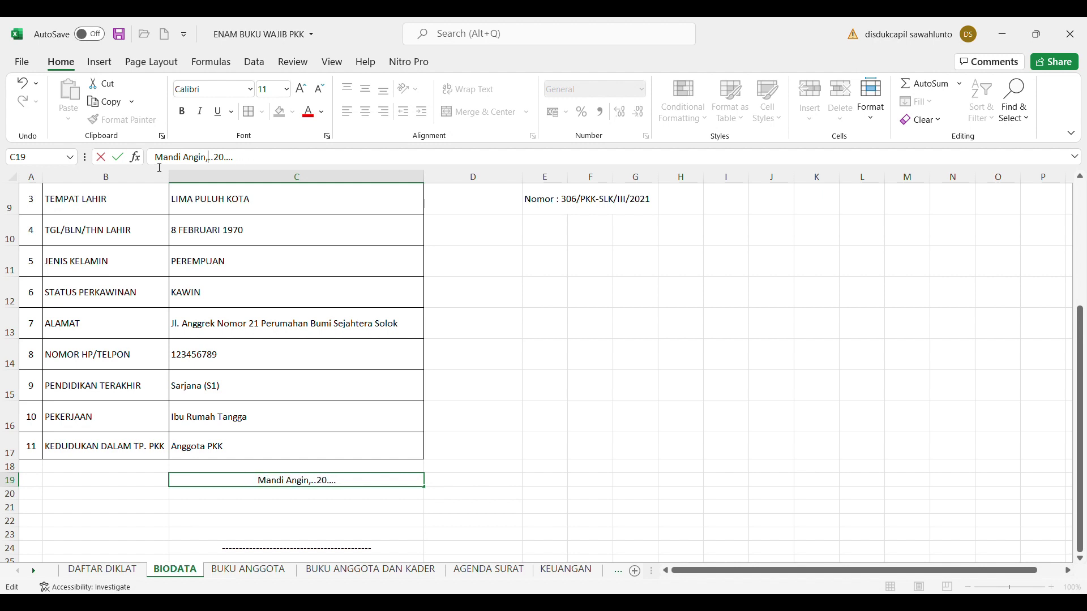
text(21 Januari)
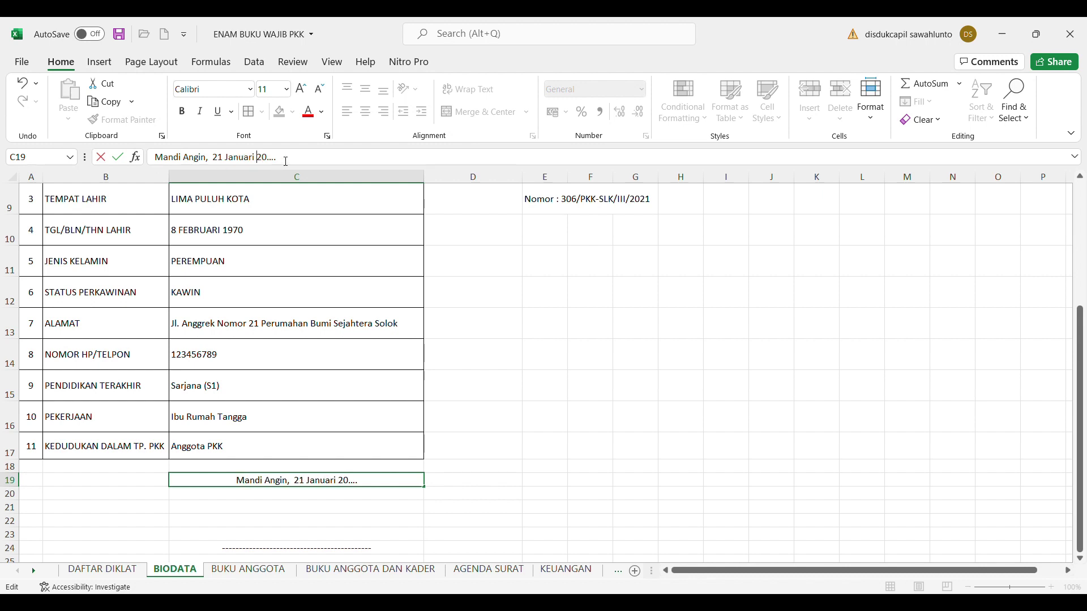
drag(285, 161, 272, 161)
text(1)
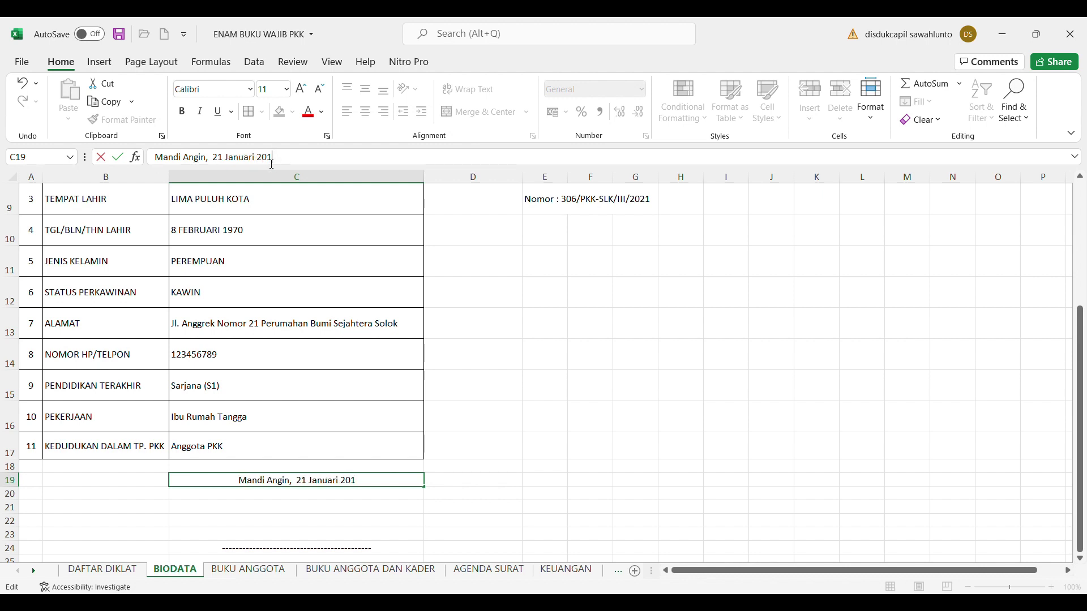
text(9)
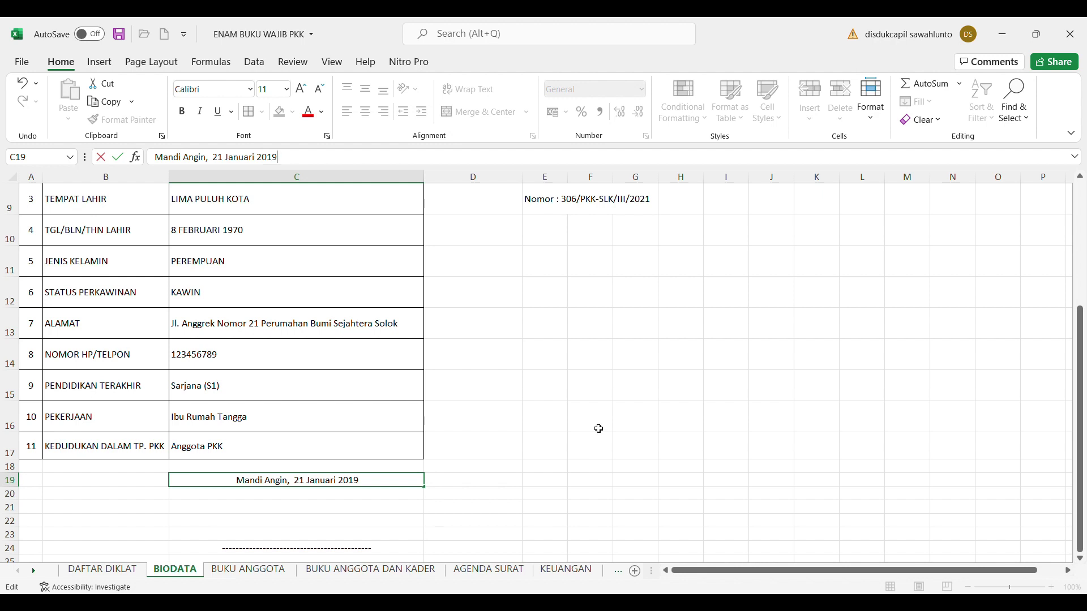
click(600, 427)
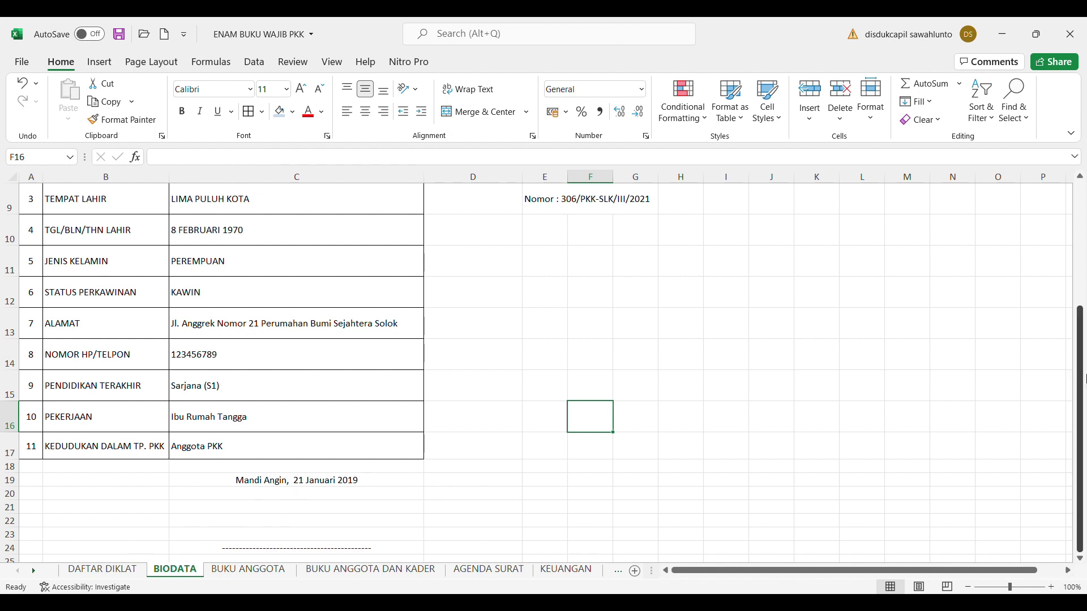
Return to the DAFTAR DIKLAT sheet and check the Nama entry in E10
mouse_move(1084, 371)
mouse_down()
mouse_move(1085, 325)
mouse_move(1084, 371)
mouse_up()
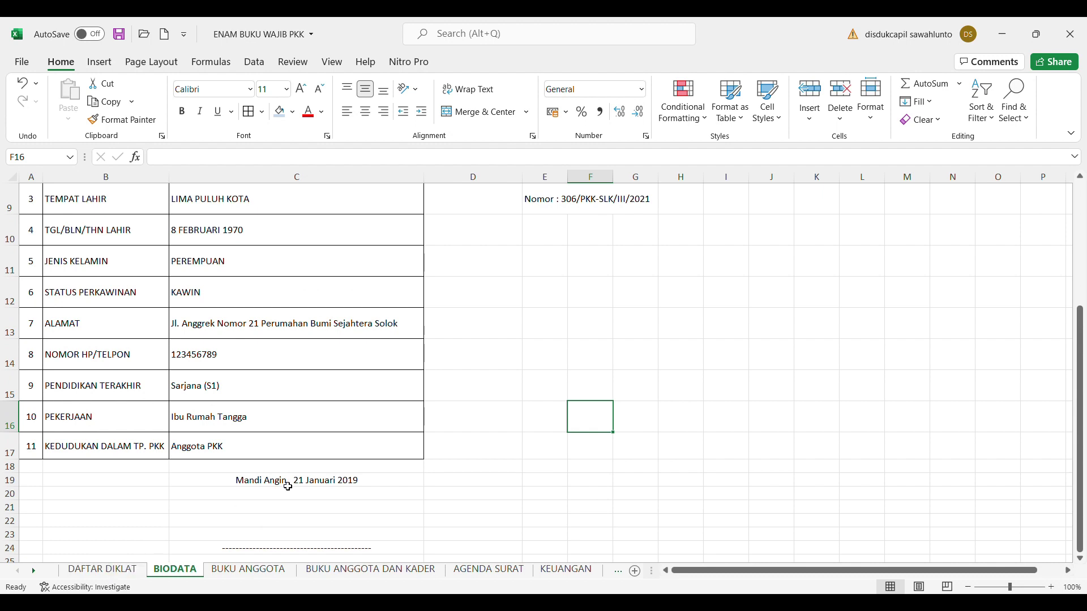
click(124, 572)
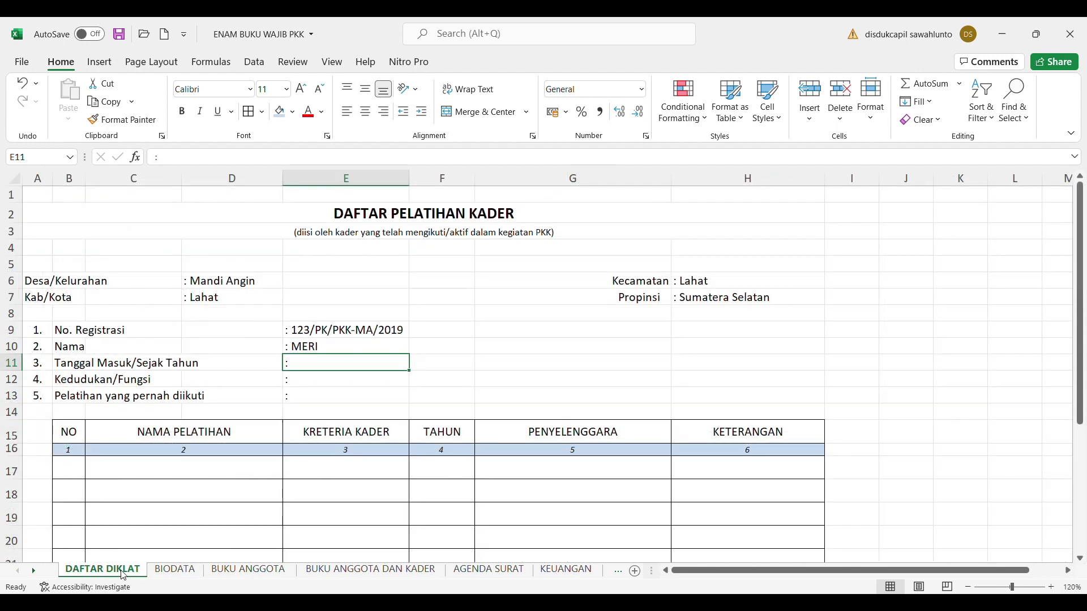
click(330, 350)
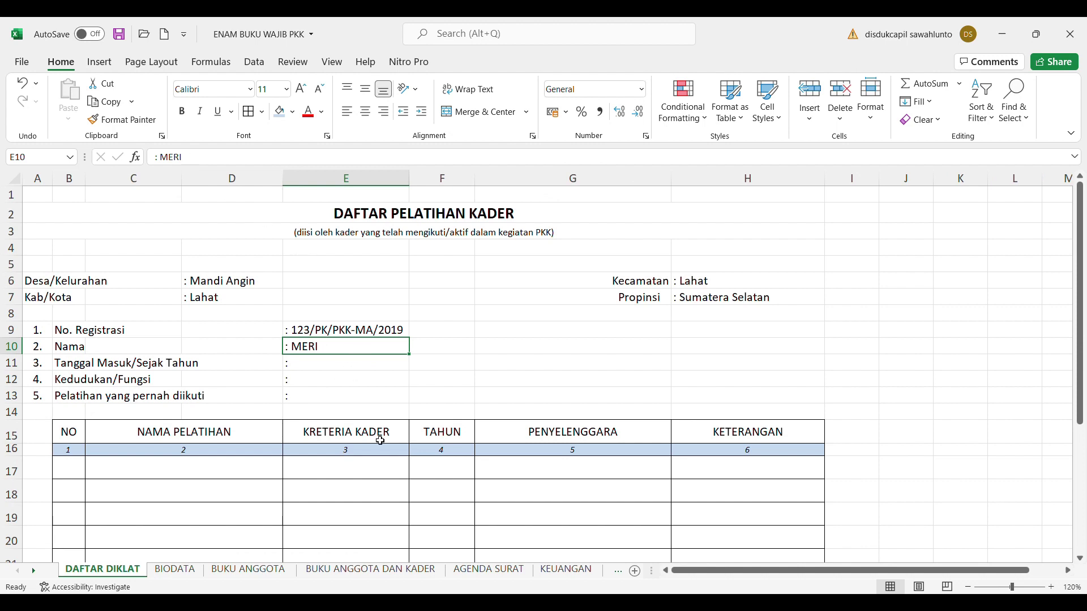
Fill the joining date E11 with 21 Januari 2019 and position E12 with Anggota PKK
click(320, 369)
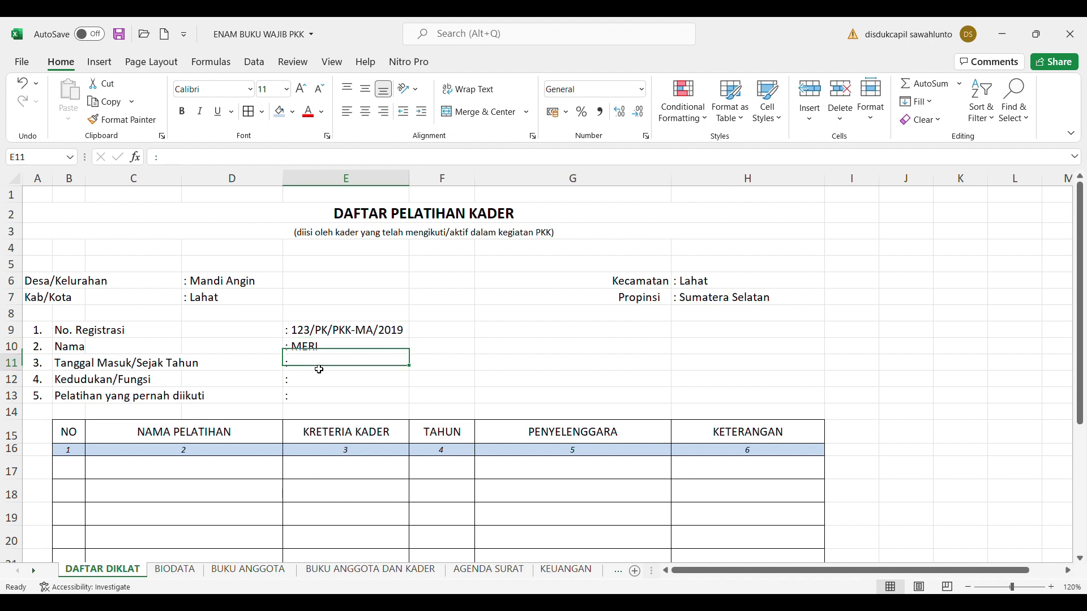
click(190, 162)
text(21 Januari 2019)
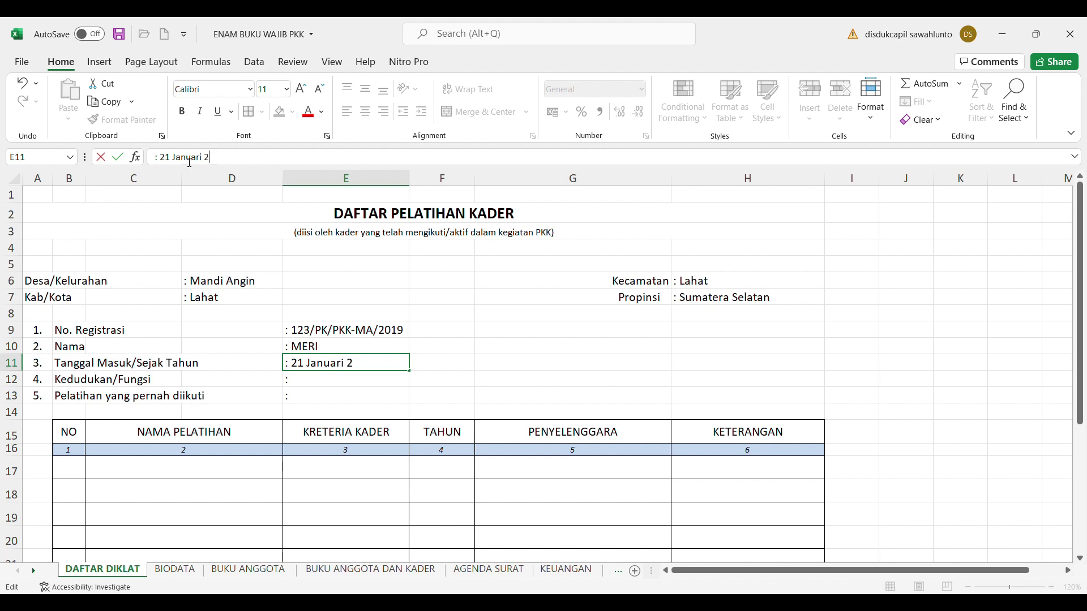
click(319, 384)
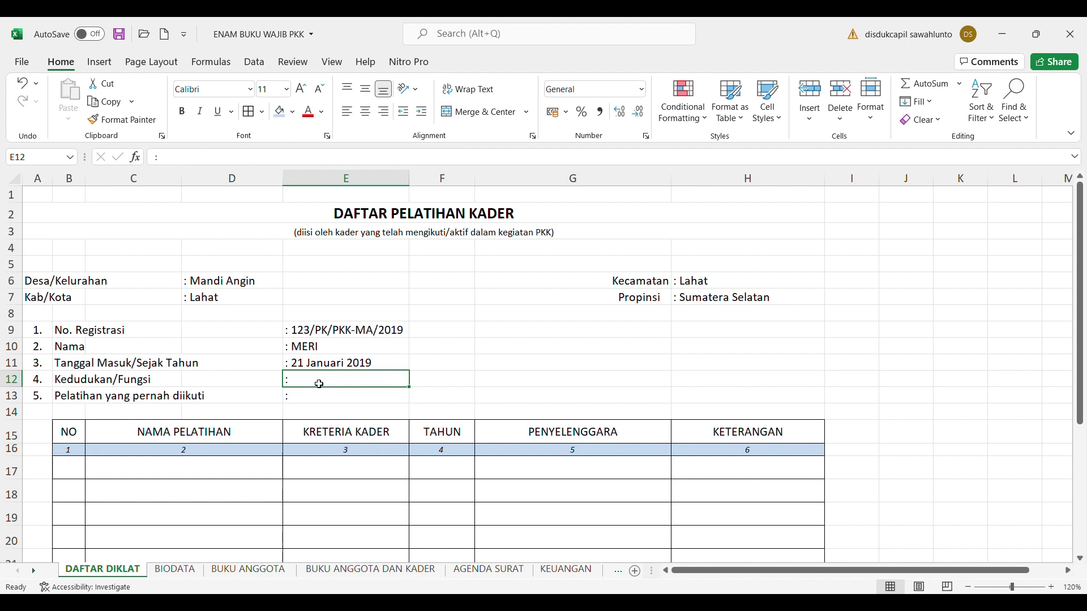
click(179, 157)
text(Anggota PKK)
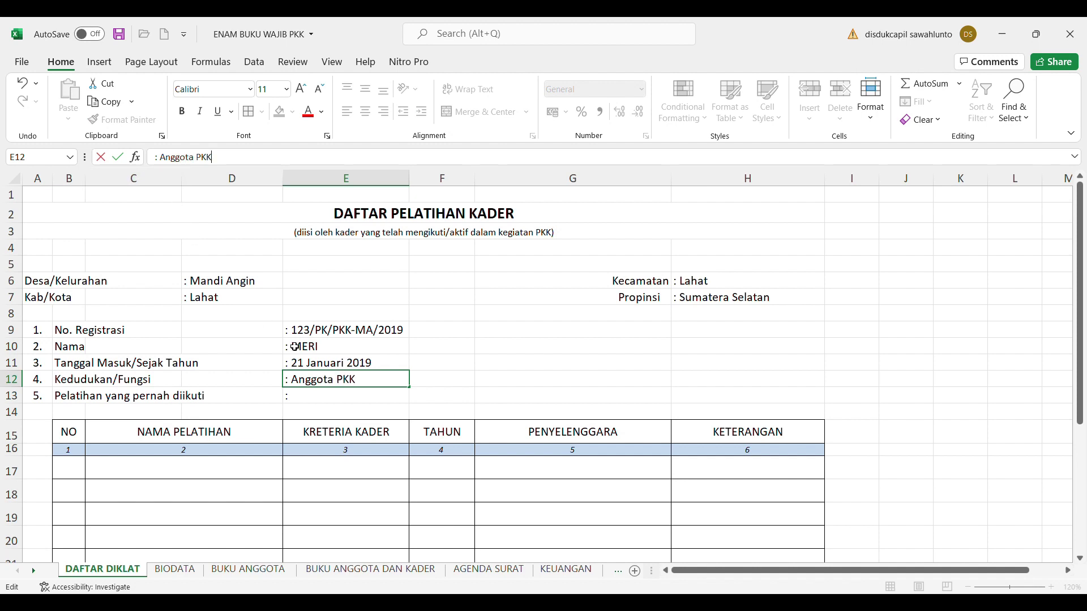
click(314, 404)
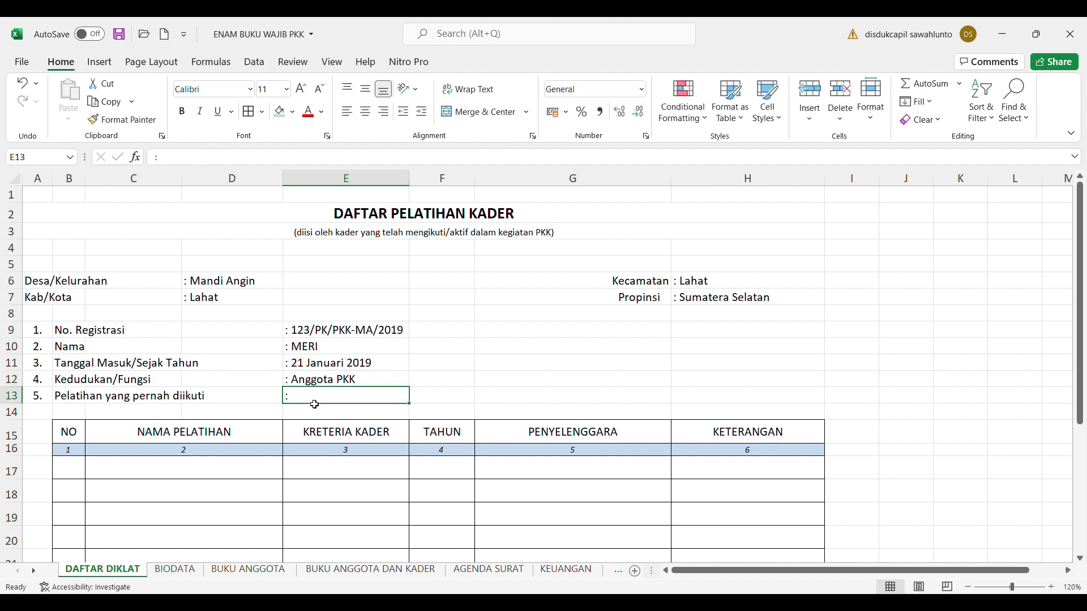
Revise the entries to start date 21 Maret 2018 and Kedudukan/Fungsi Kader
click(177, 163)
text('-)
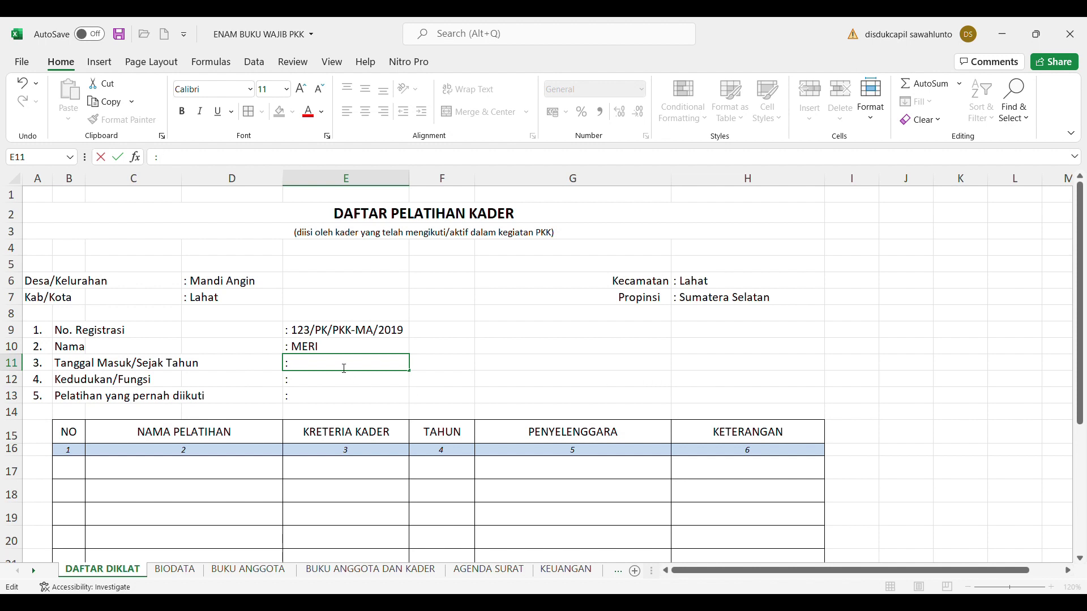
text(21 Maret)
text(2018)
click(342, 381)
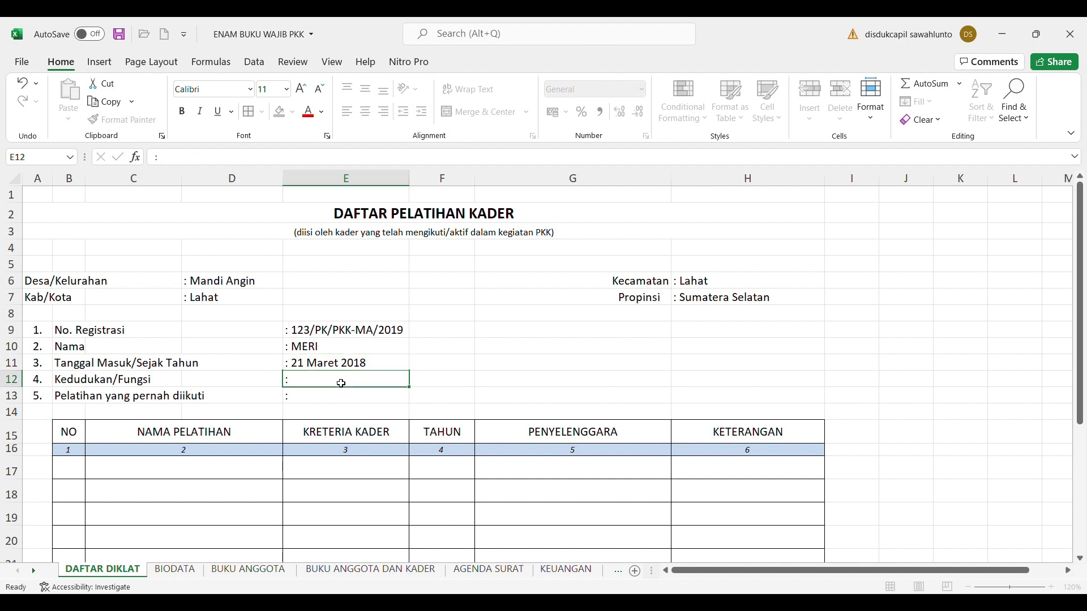
click(212, 158)
text(Kader)
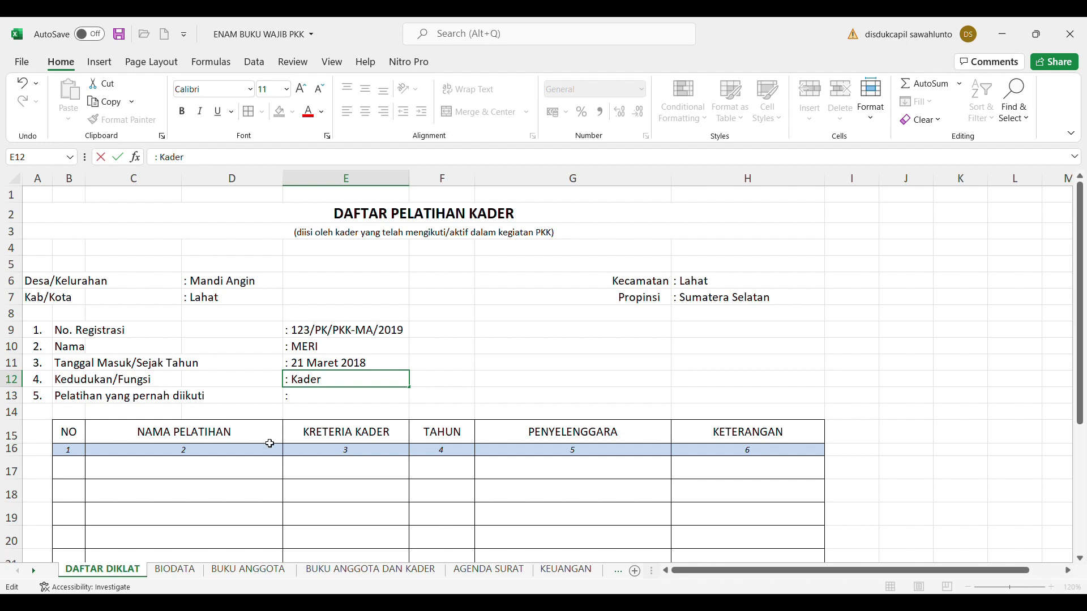
click(314, 400)
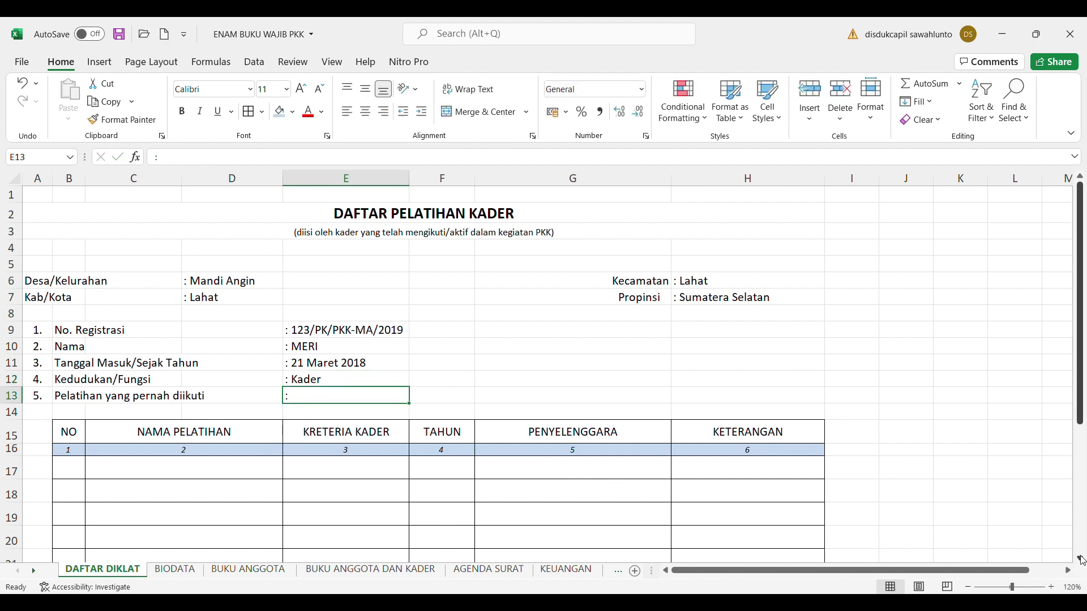
Scroll down to the training table and number its first row 1. in B17
scroll(1082, 560, down, 2)
scroll(1082, 560, down, 1)
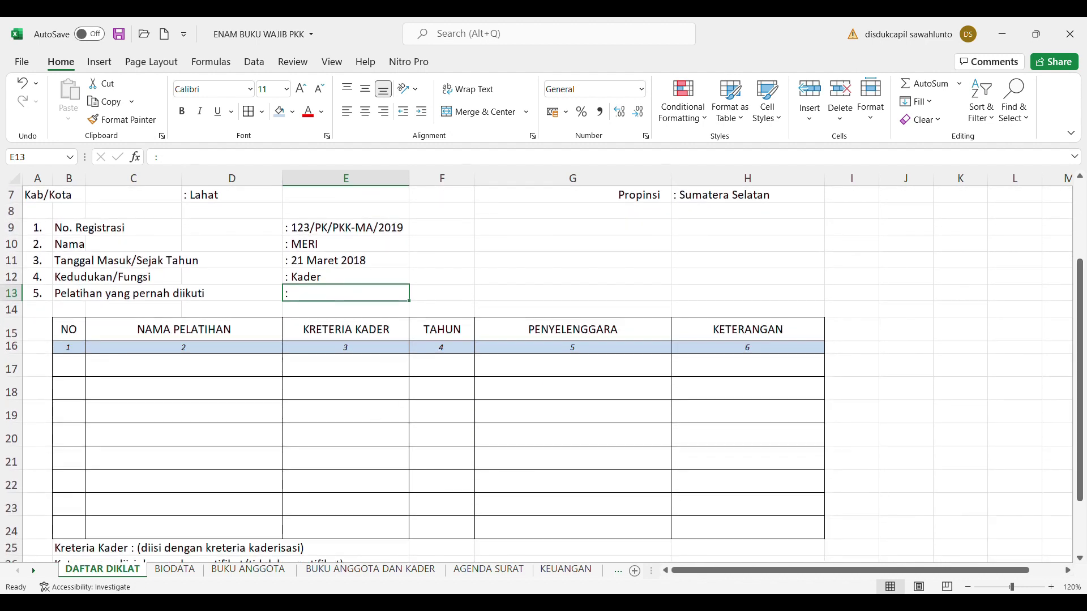
click(1081, 560)
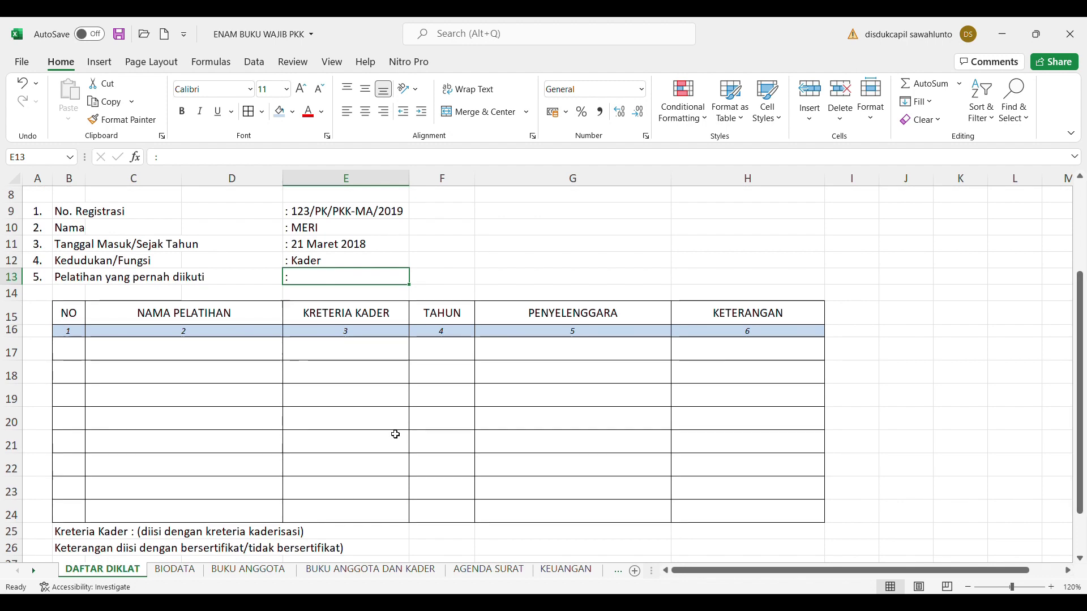
click(79, 357)
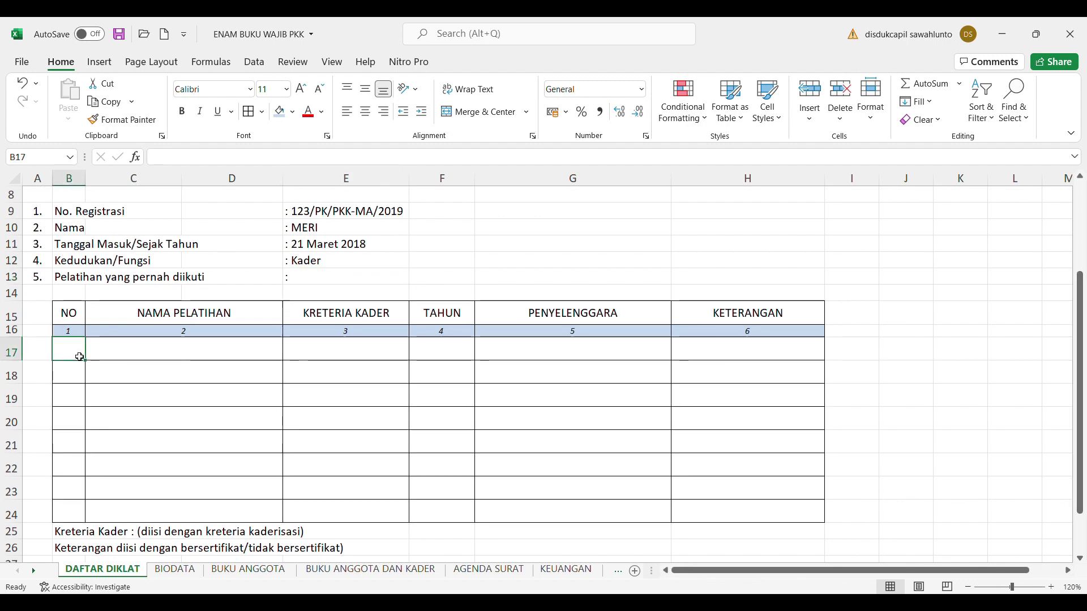
text(1.)
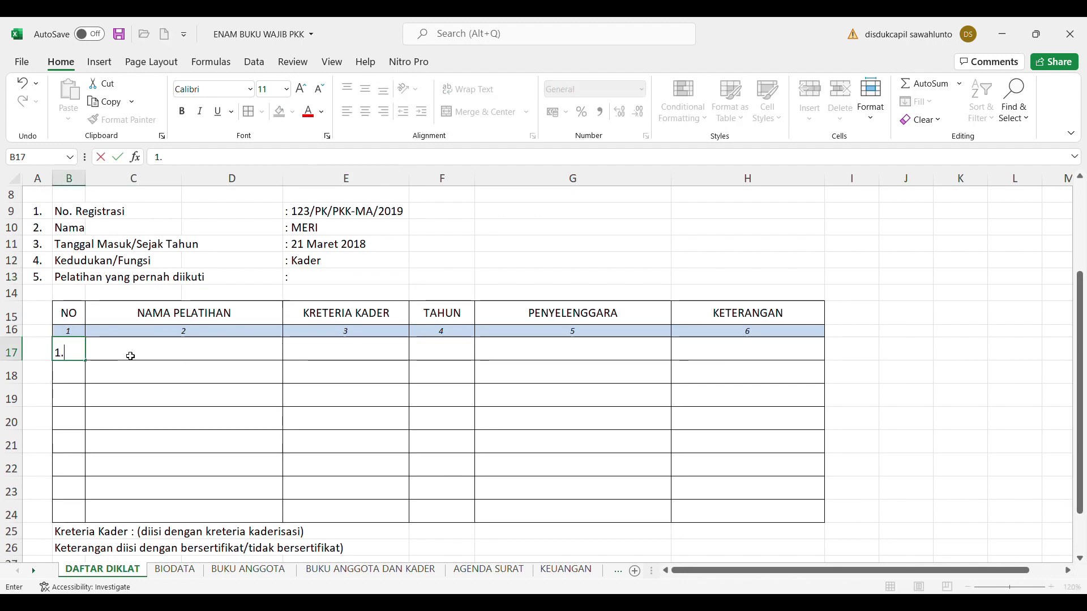
click(130, 356)
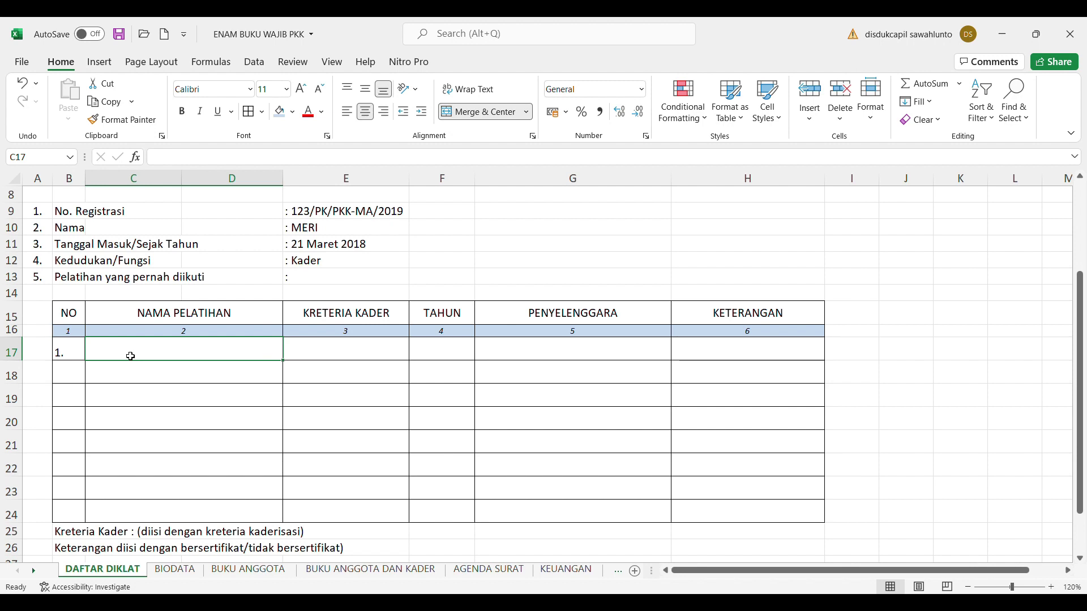
Enter Penyuluhan PKDRT in C17 and select the training name column down to row 24
text(Kader)
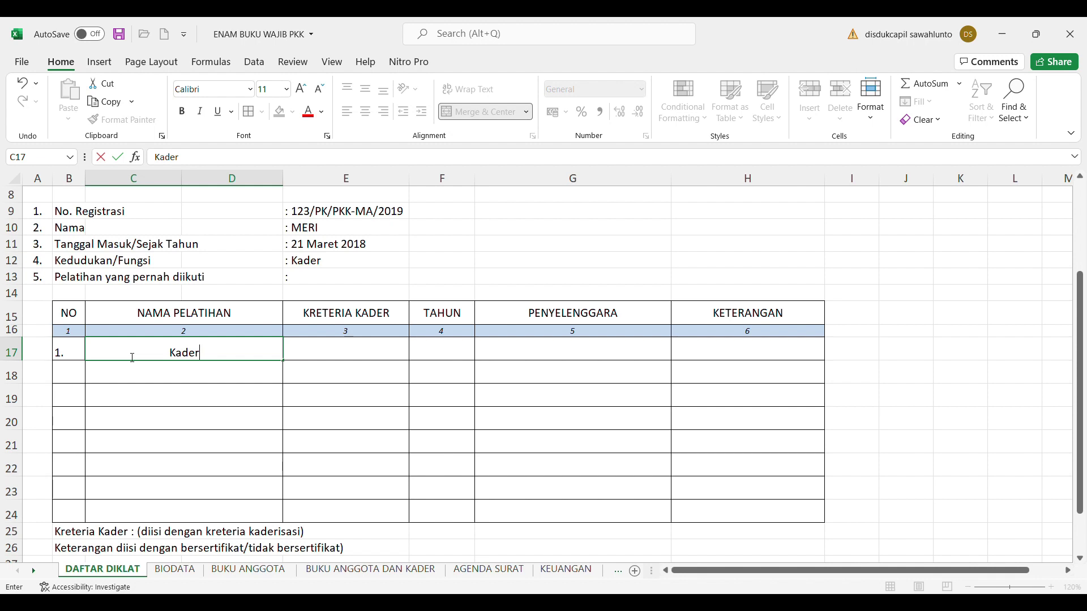
key(BackSpace)
key(BackSpace)
key(BackSpace)
key(BackSpace)
key(BackSpace)
text(So)
key(BackSpace)
key(BackSpace)
text(Penyuluhan PKDRT)
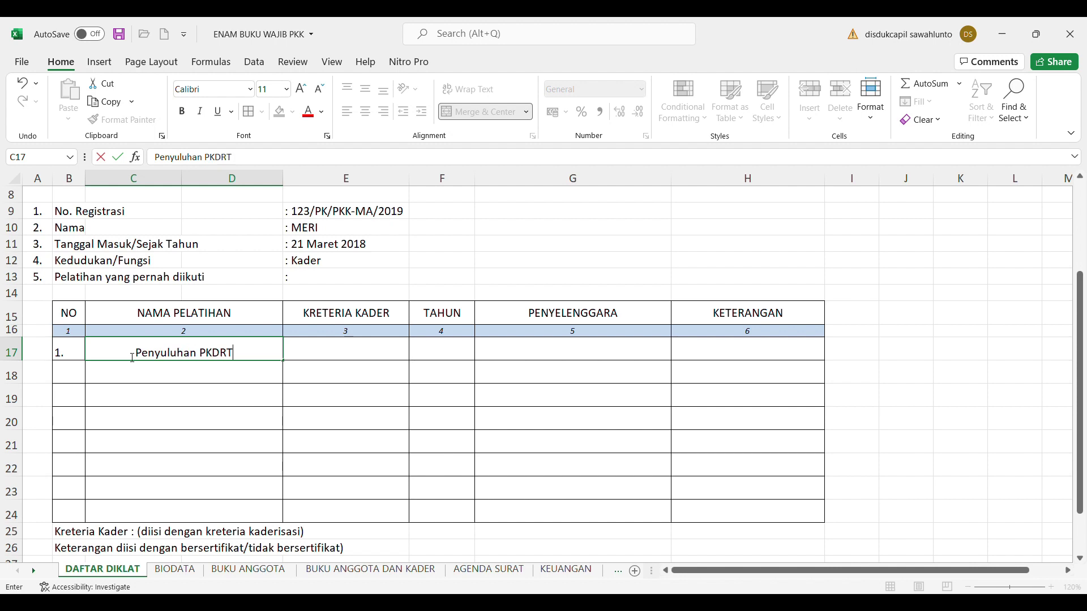
click(182, 385)
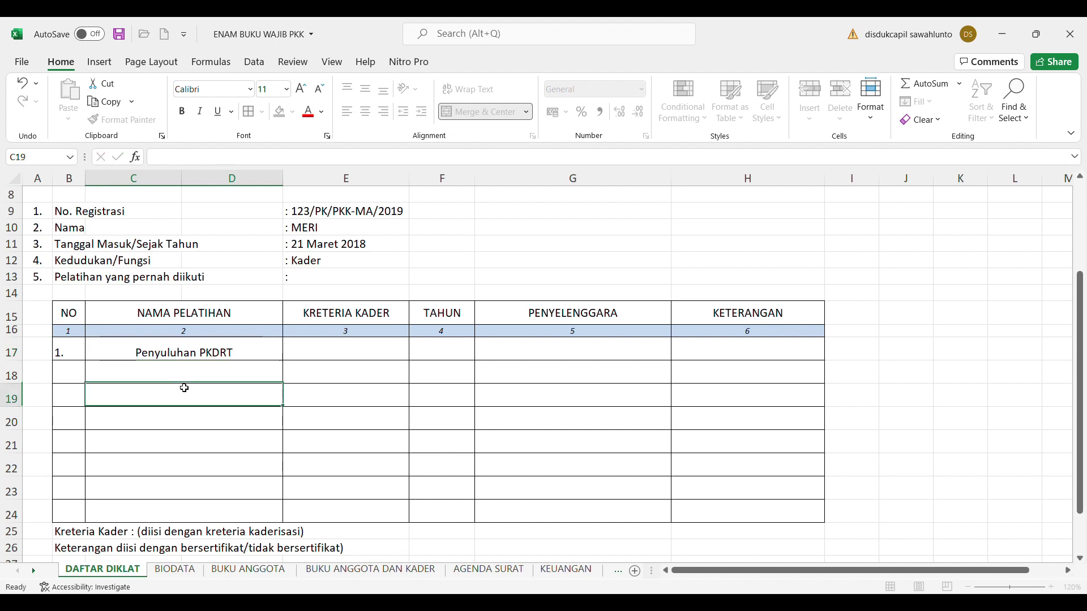
click(175, 360)
key(shift+Down)
key(shift+Down)
key(shift+Down)
key(shift+Down)
key(shift+Down)
key(shift+Down)
key(shift+Down)
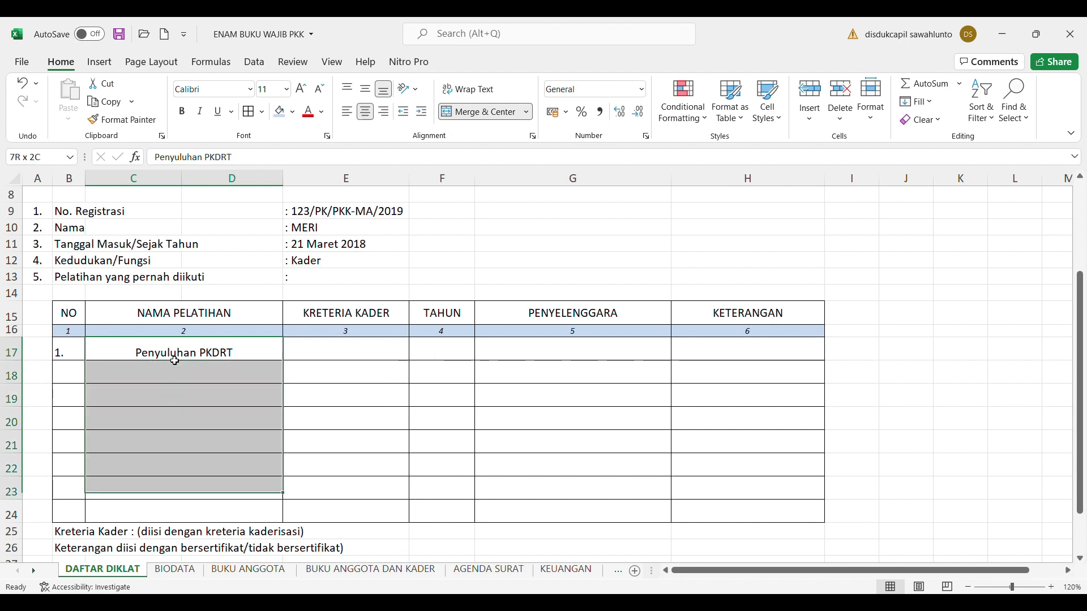
Left-align the training names and add row 2, Penyuluhan Trafikking
click(348, 111)
click(74, 373)
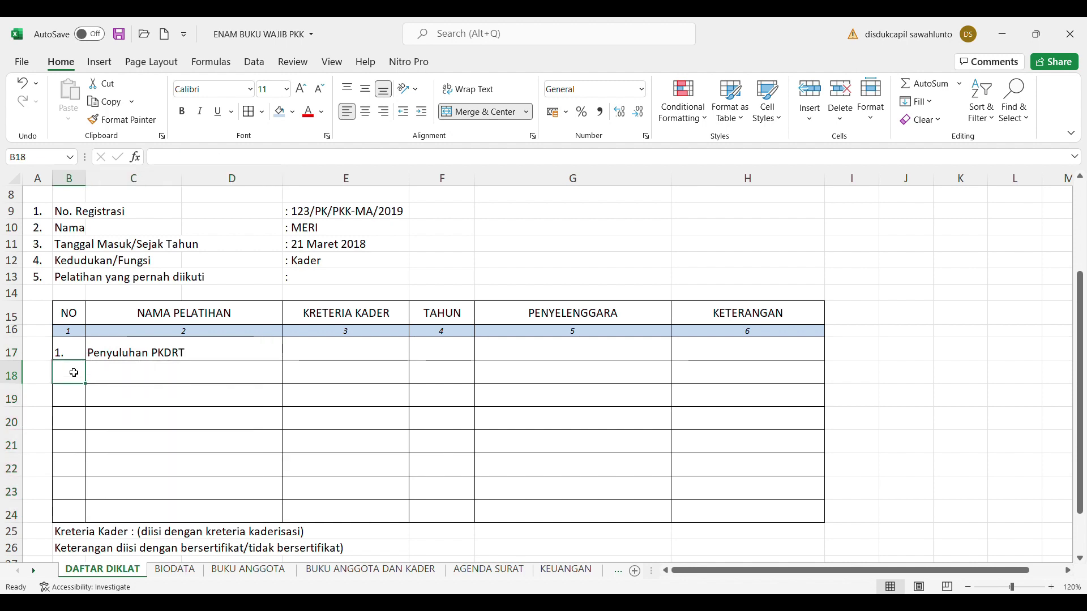
text(2.)
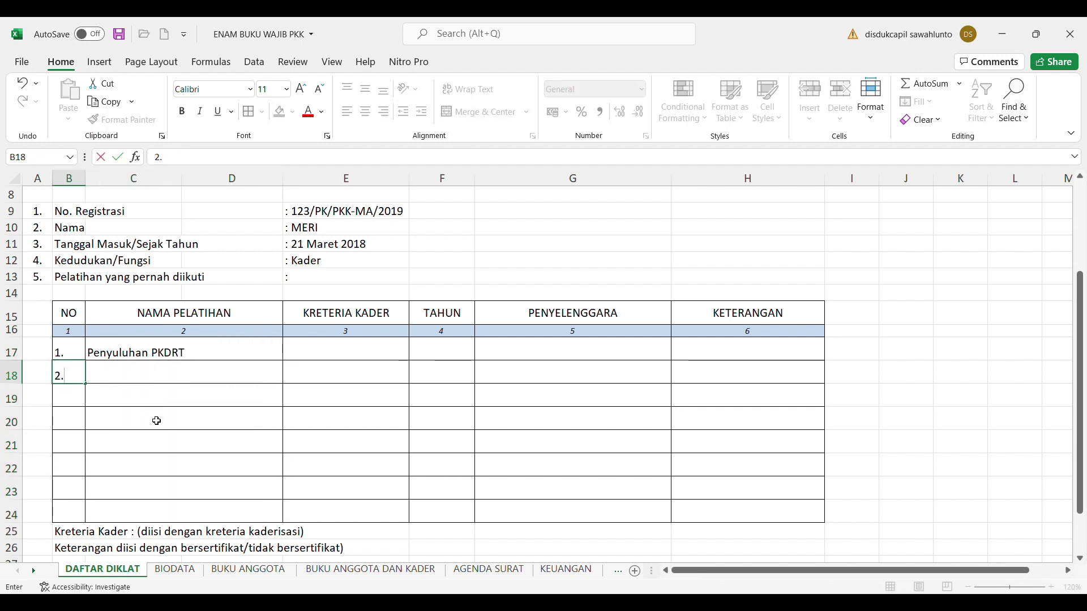
click(257, 381)
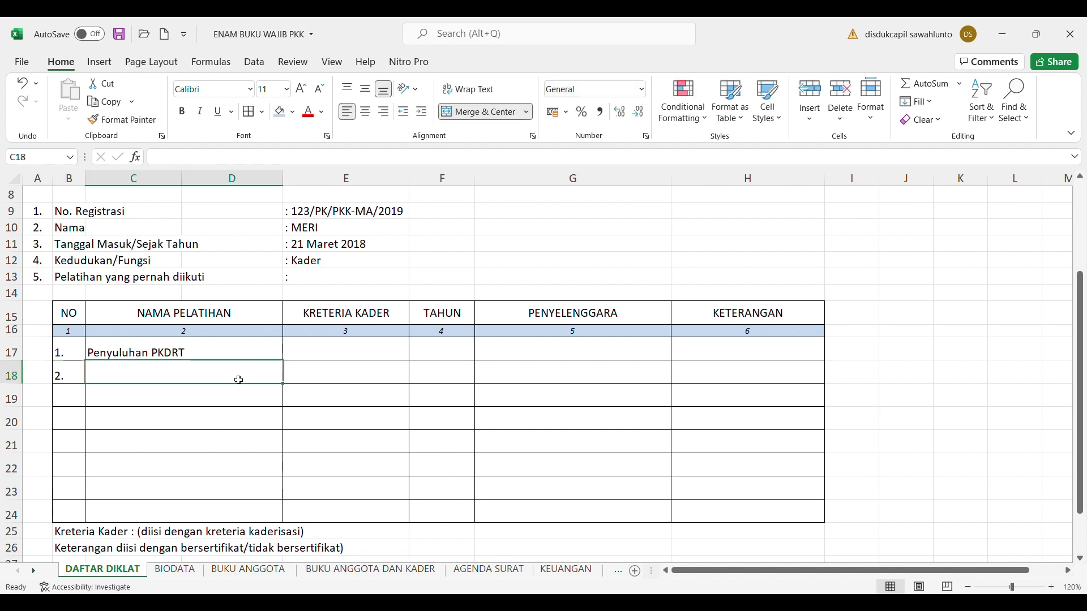
text(Penyuluh)
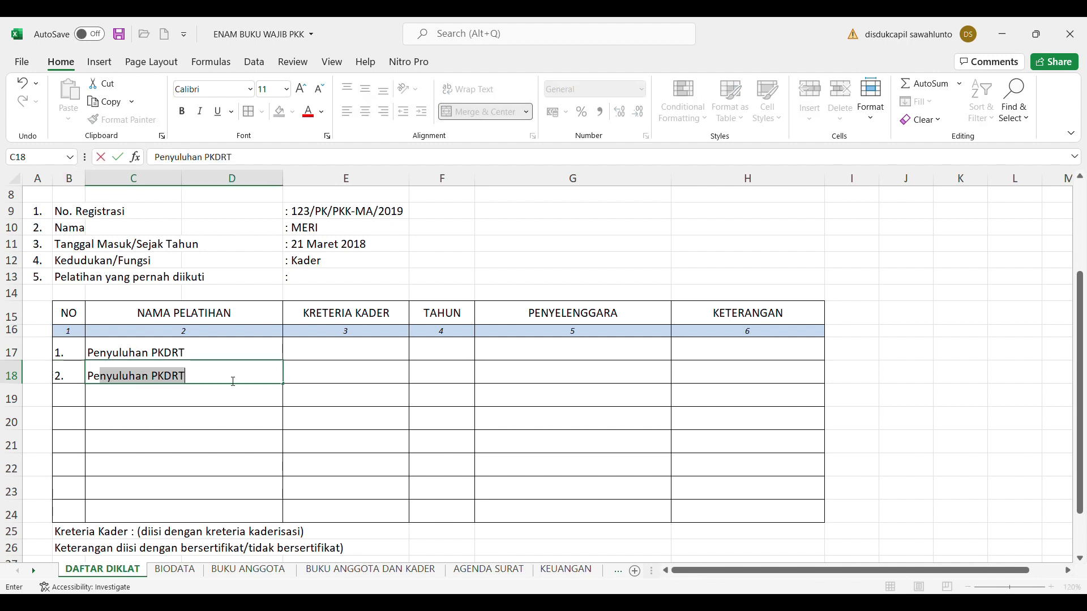
text(an )
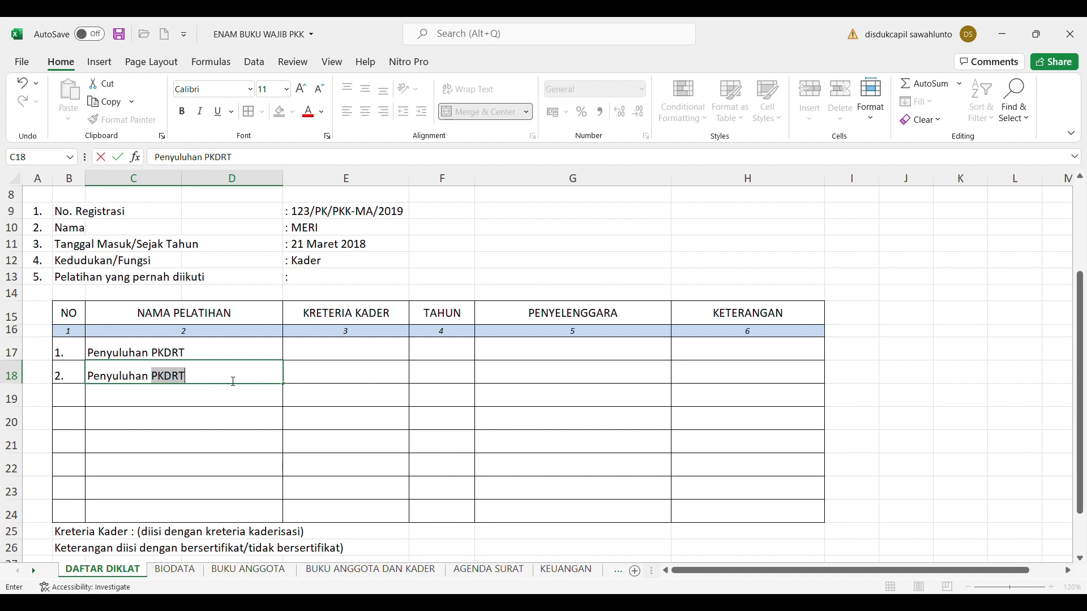
text(Tra)
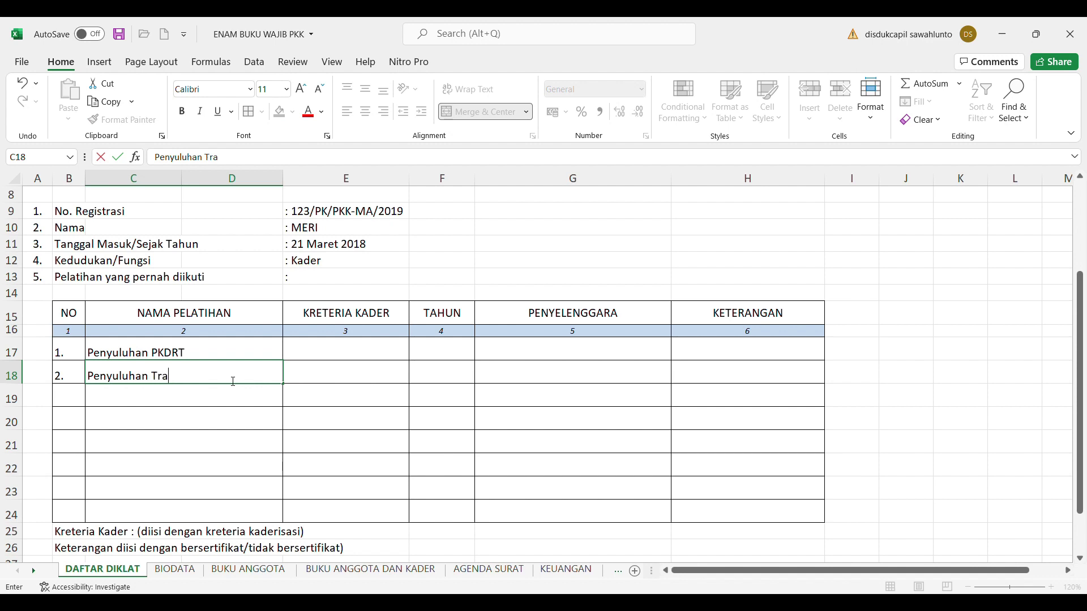
text(fikking)
Enter Kader PKDRT as the first row's KRETERIA KADER in E17
click(389, 350)
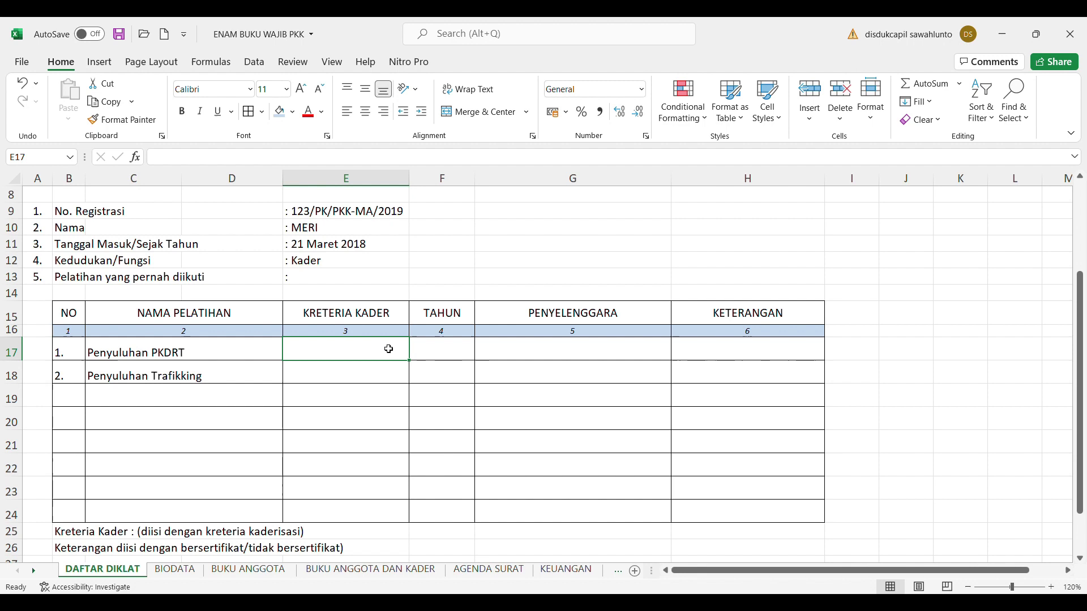
text(K)
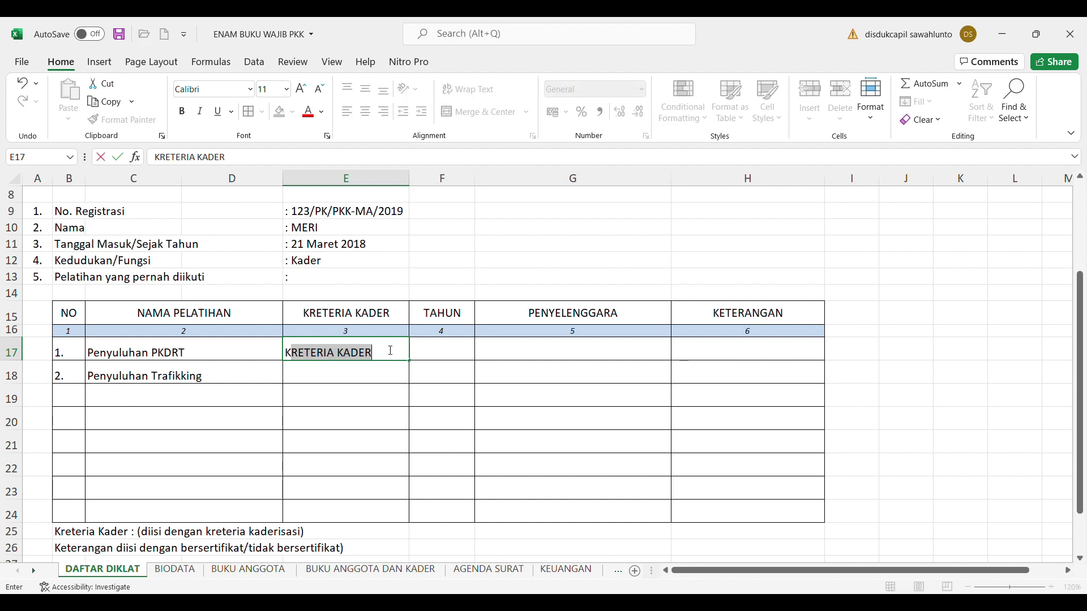
text(ader PKDRT)
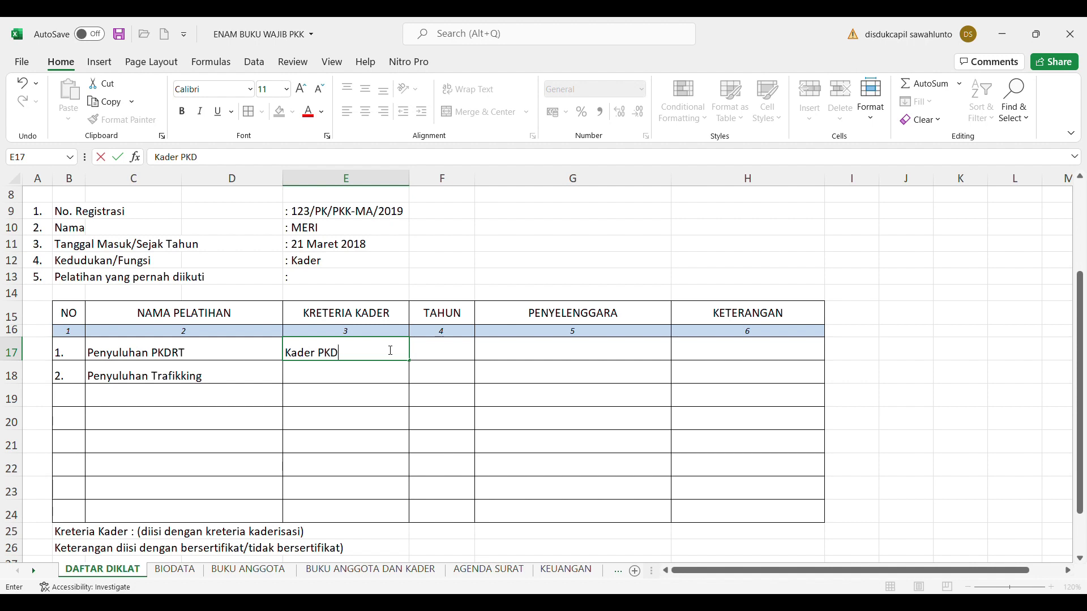
click(372, 378)
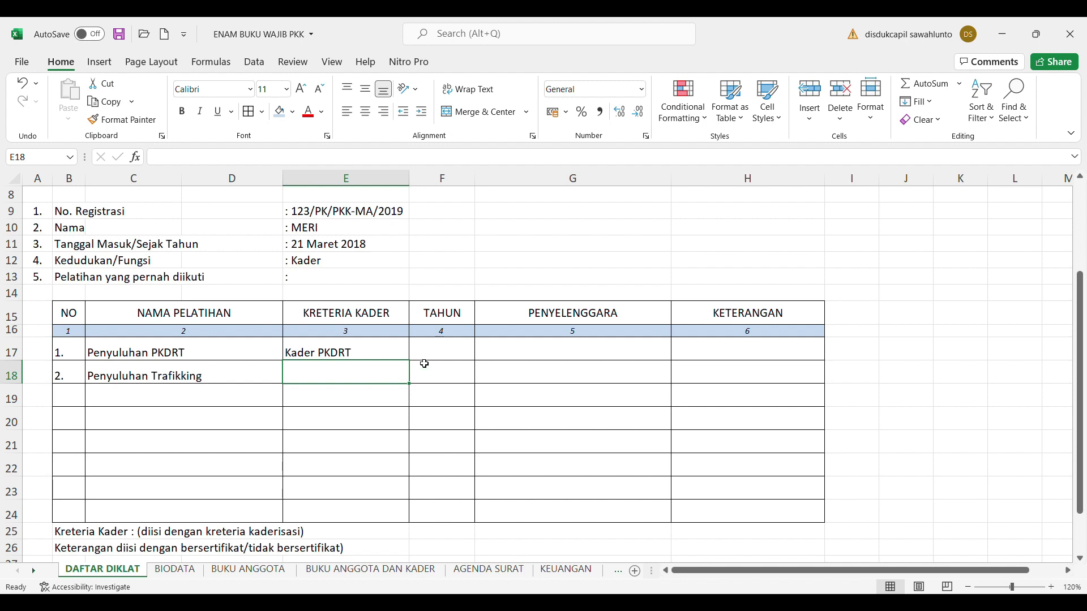
Enter year 2018 in F17 and organiser TP. PKK Kota in G17 for the first training
click(441, 353)
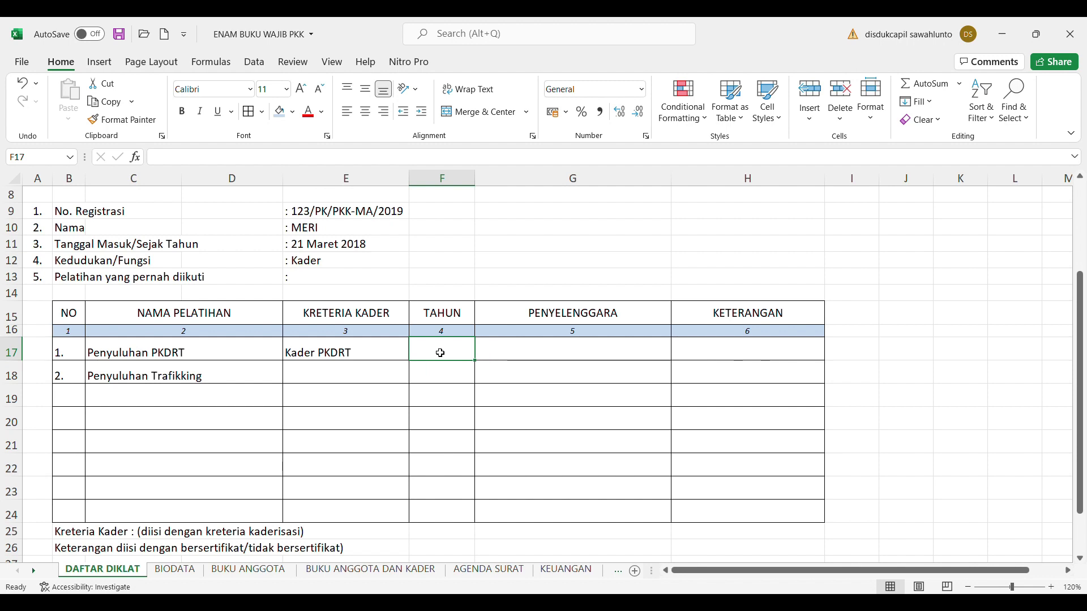
text(2)
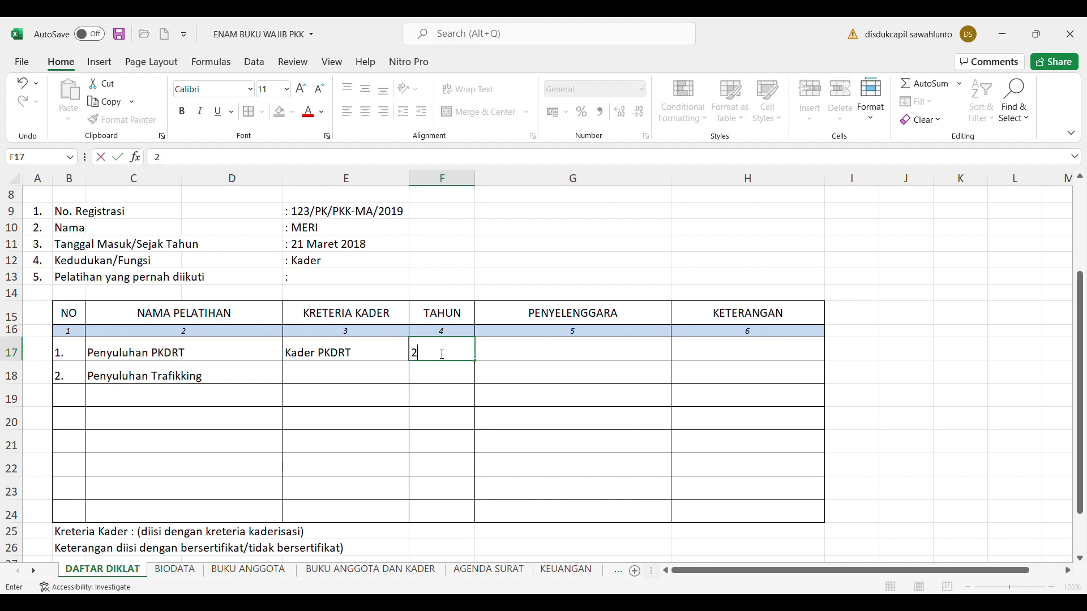
text(018)
click(562, 357)
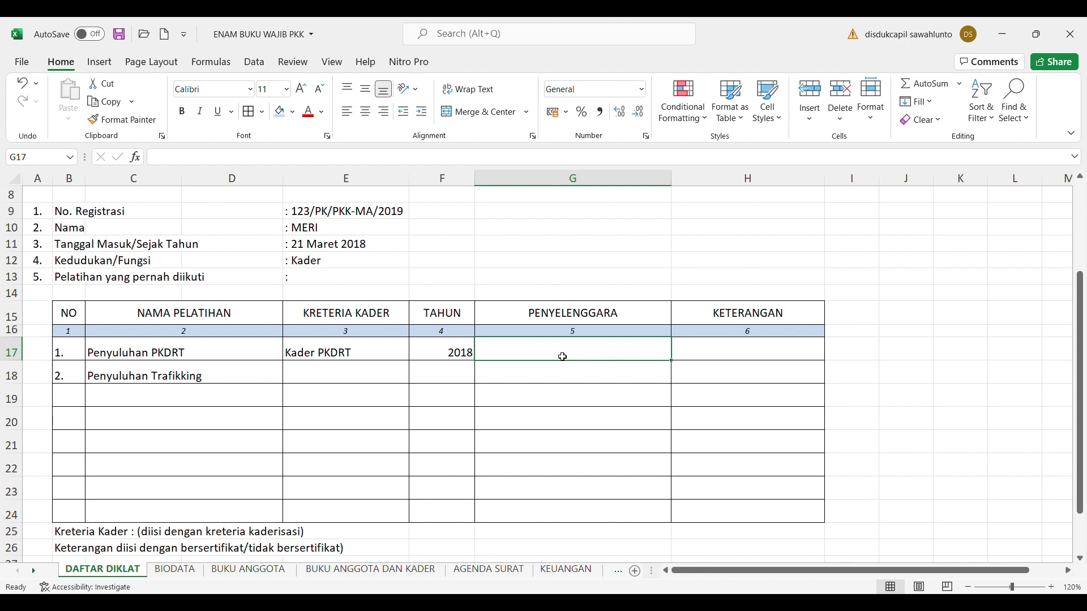
text(PKK)
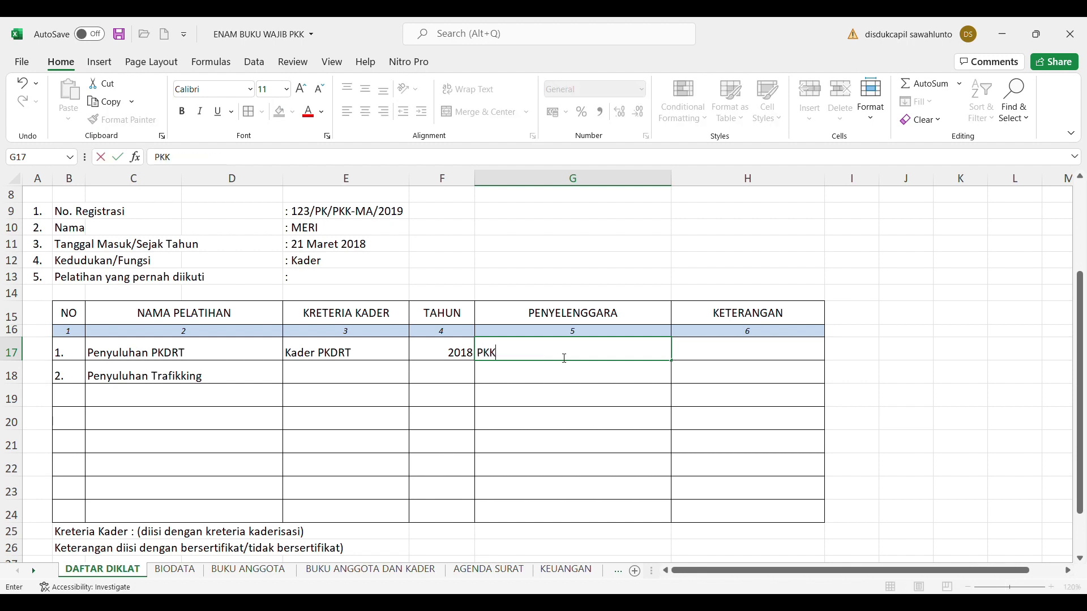
key(BackSpace)
key(BackSpace)
key(BackSpace)
text(TP)
text(>PK)
key(BackSpace)
key(BackSpace)
key(BackSpace)
text(. PKK Kota)
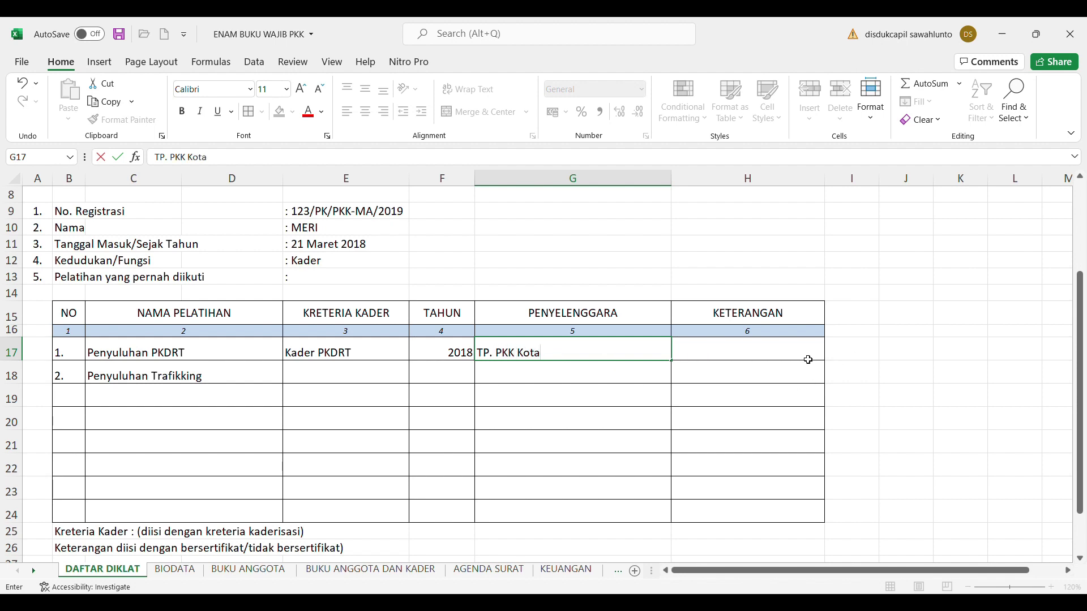
click(787, 354)
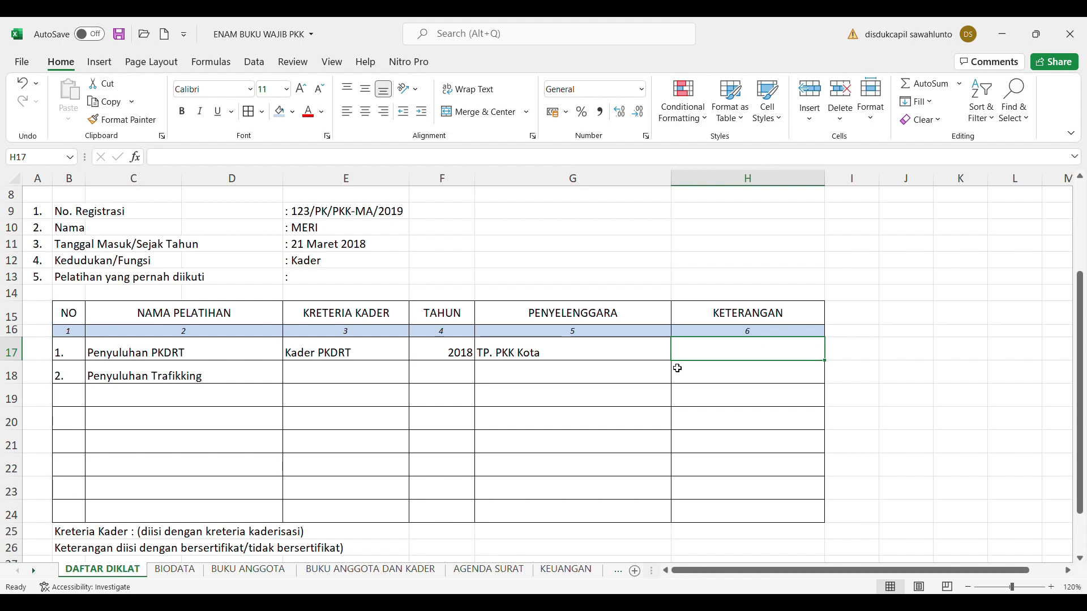
click(562, 361)
Extend the organiser in G17 to read TP. PKK Kota Lahat
click(260, 158)
text(Lahat)
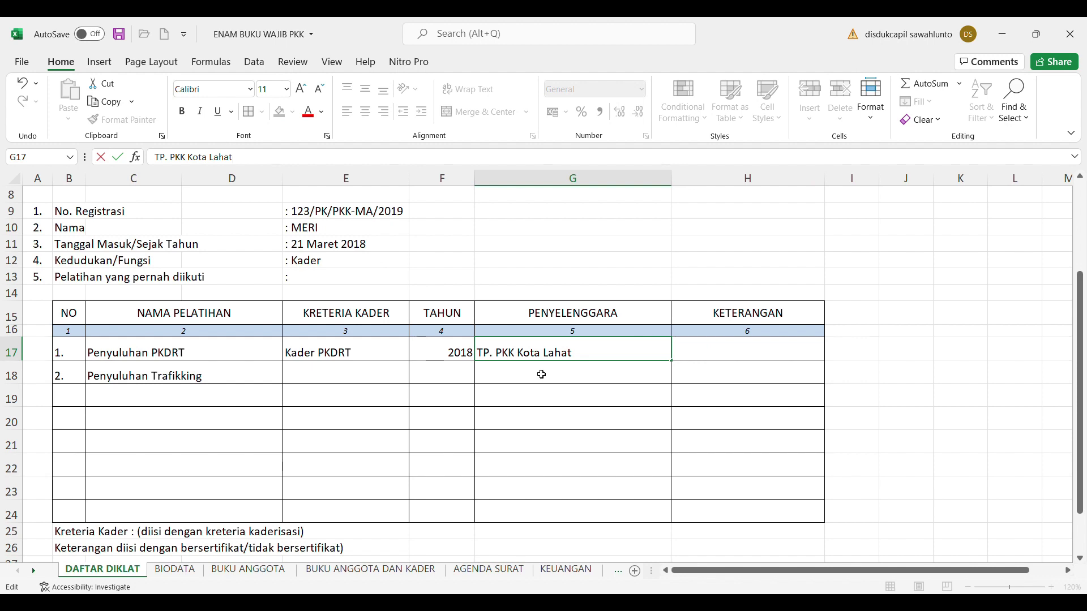
click(728, 350)
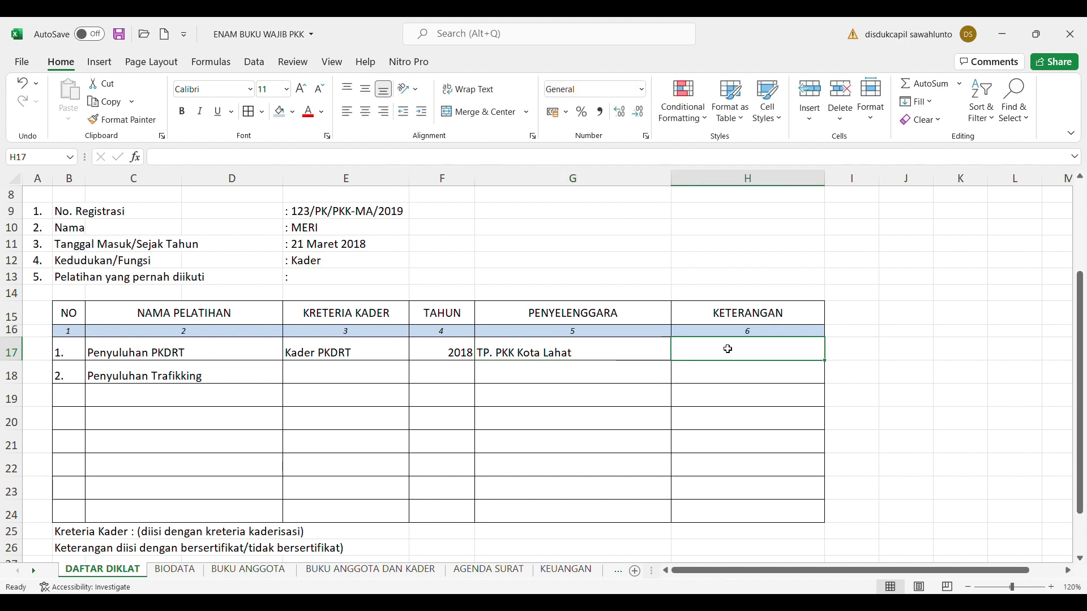
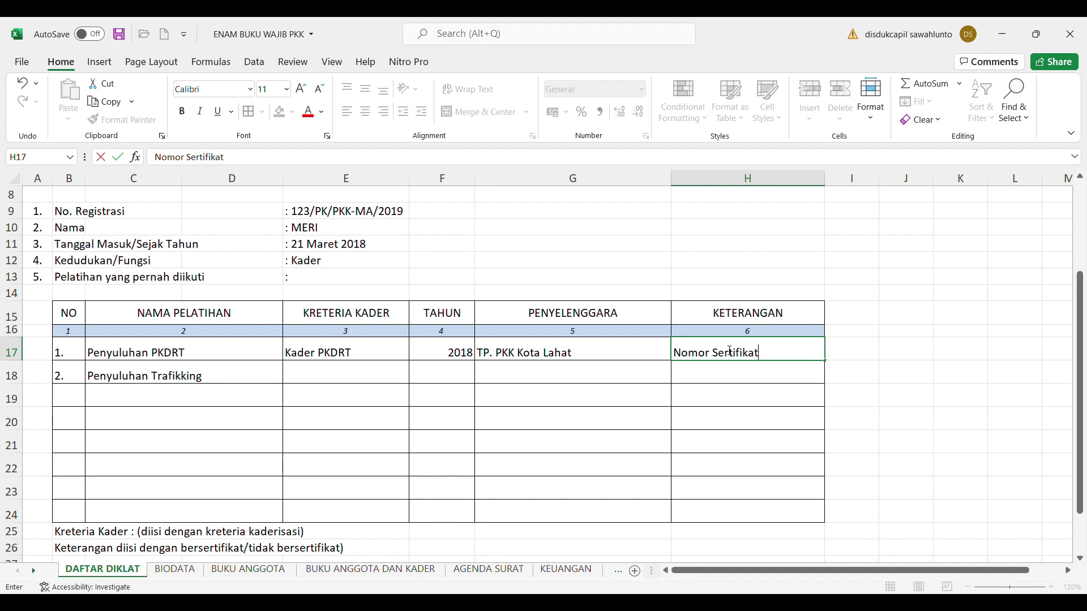
Enter the remark 'Nomor Sertifikat : 009/STPK/PKK-LHT/IV/2018' in H17
key(BackSpace)
key(BackSpace)
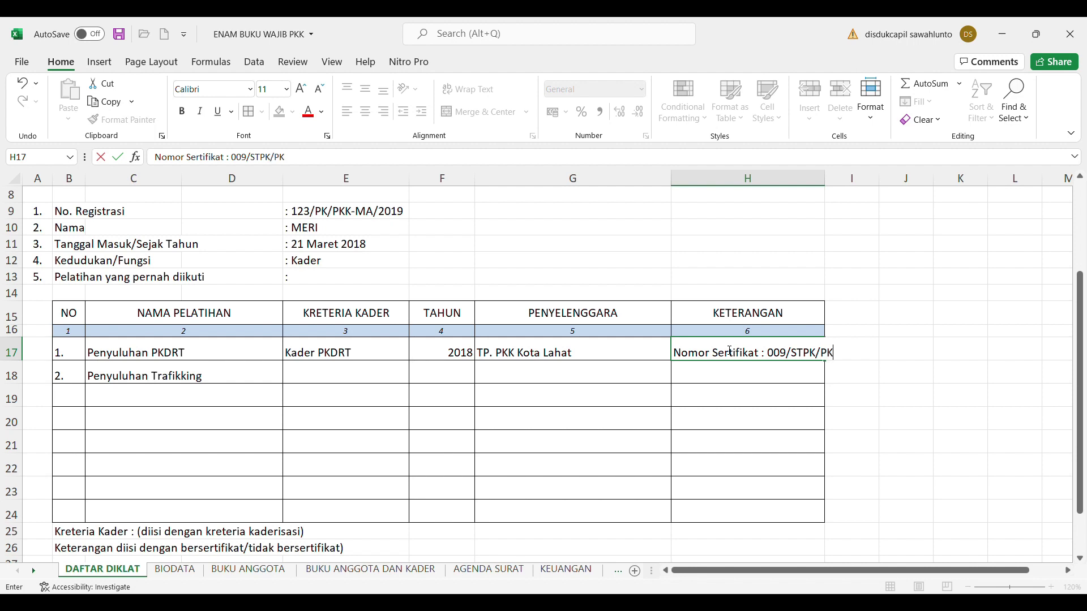
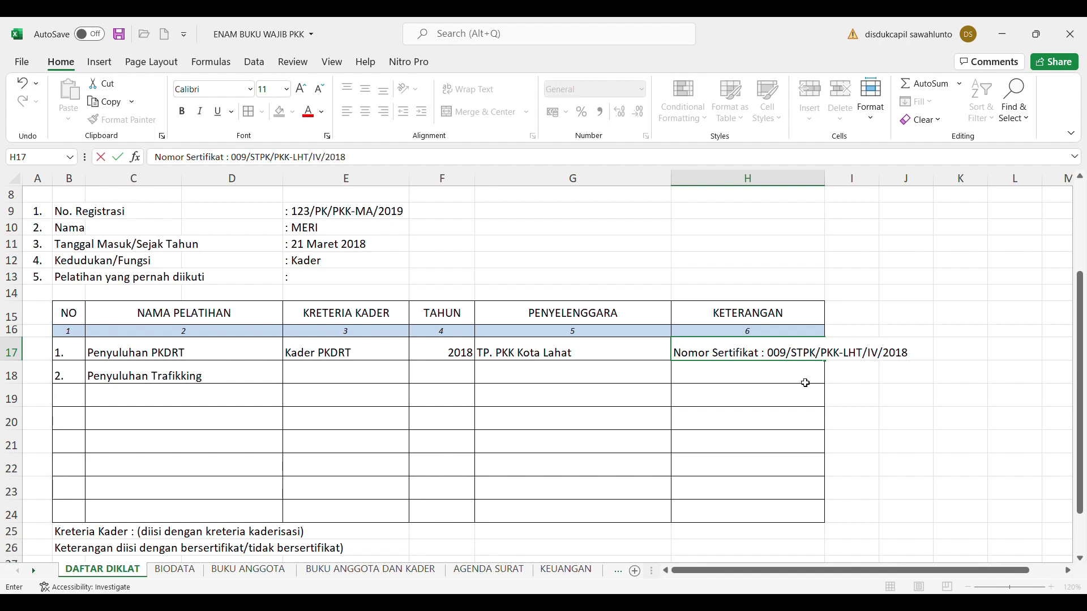
click(948, 422)
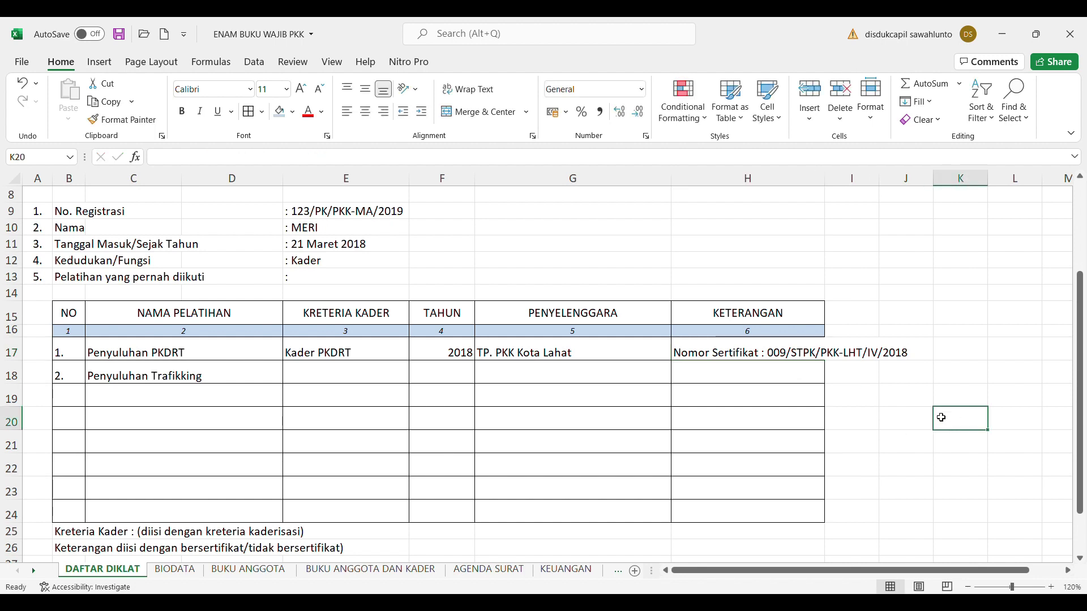
Wrap the H17 remark, widen column H and heighten row 17, then go to BUKU ANGGOTA
click(803, 356)
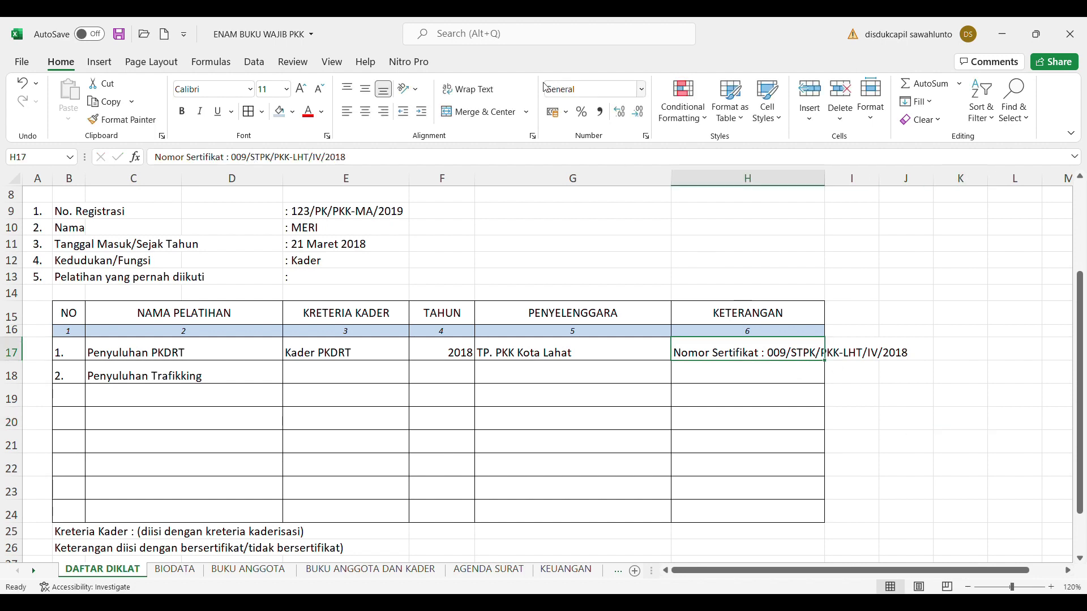
click(474, 90)
drag(825, 181, 843, 183)
drag(24, 365, 25, 374)
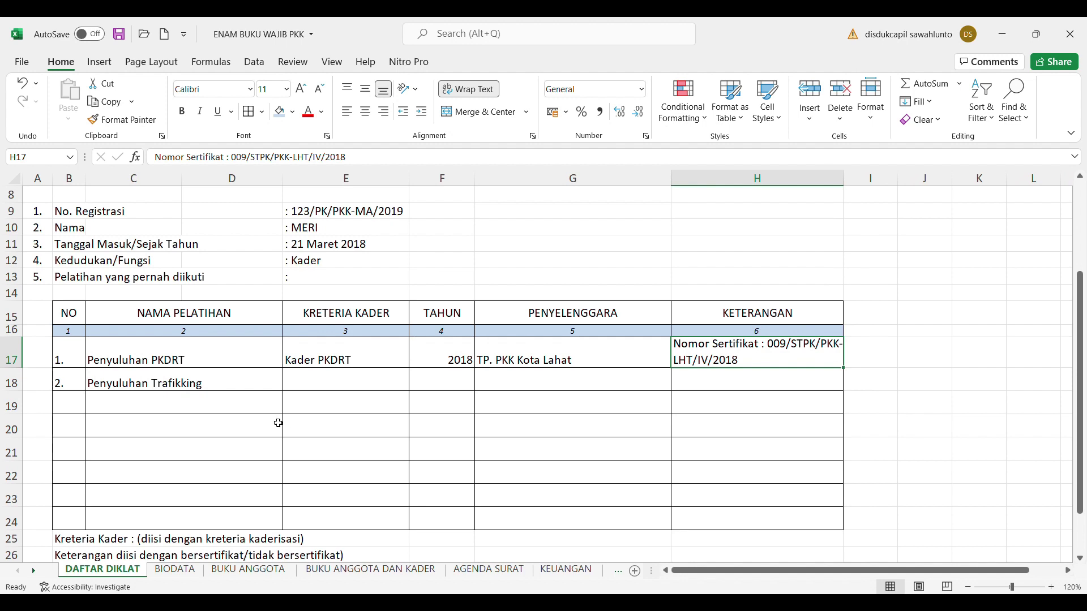
drag(1083, 327, 1084, 232)
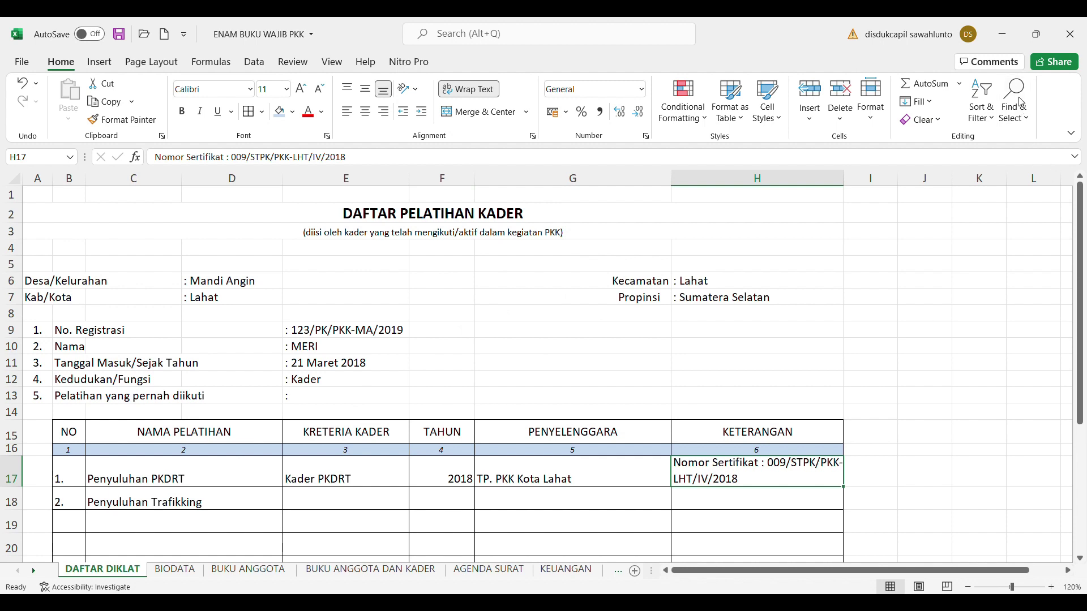
key(ctrl+Page_Down)
key(ctrl+Page_Down)
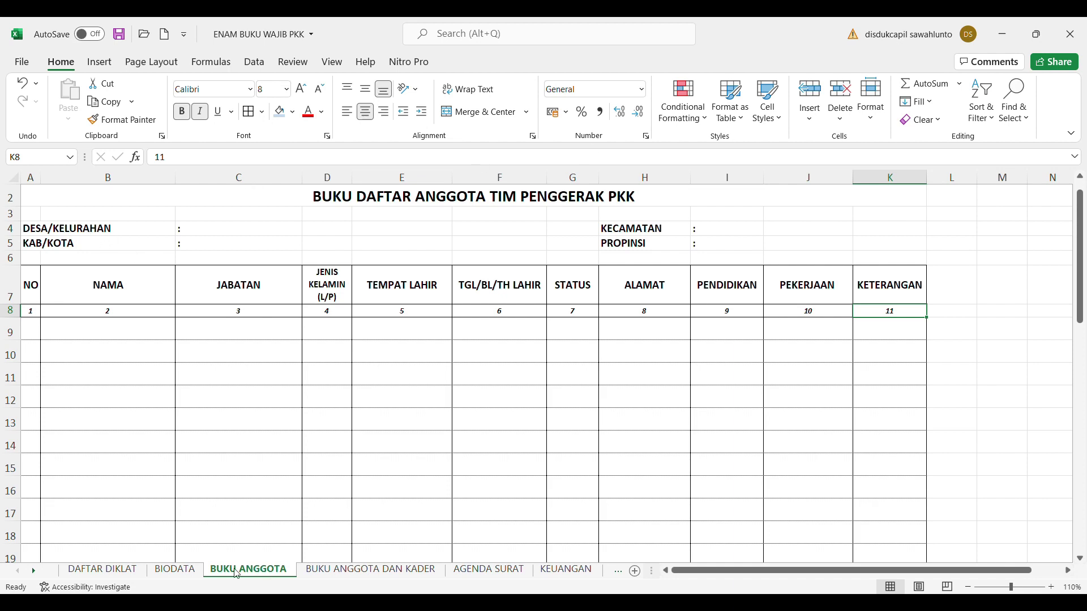
Fill the header's village as Mandi Angin in C4 and KECAMATAN as Lahat in I4
click(47, 236)
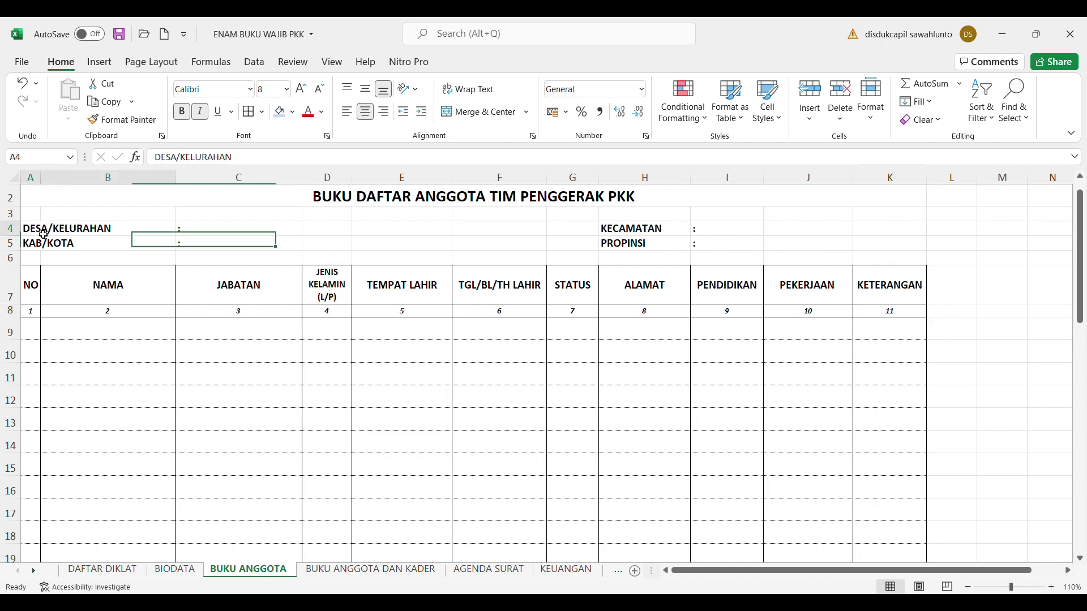
click(209, 233)
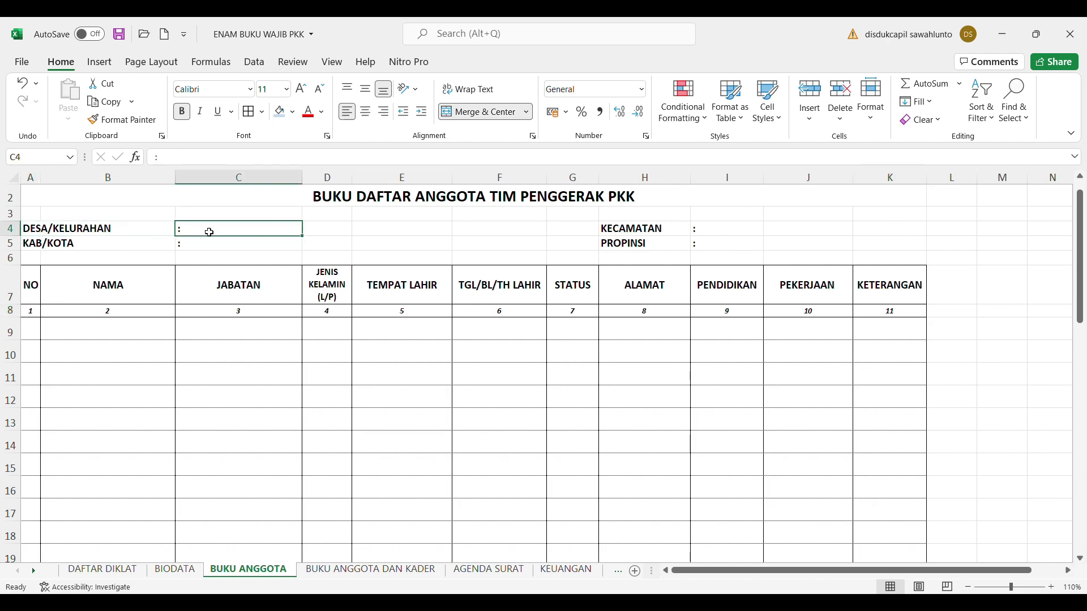
click(175, 159)
text(mandi)
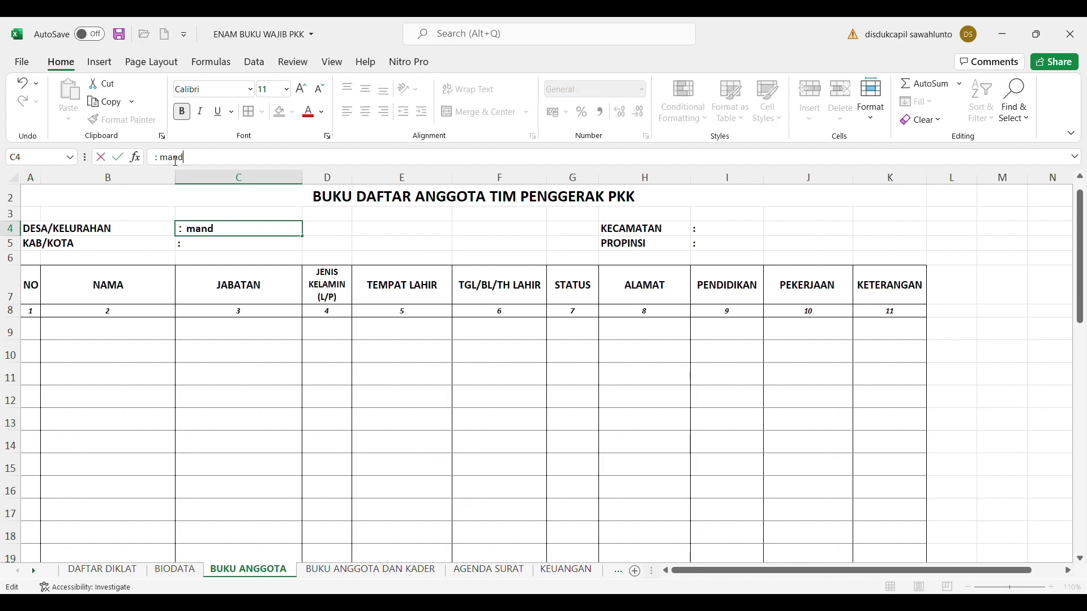
key(BackSpace)
key(BackSpace)
key(BackSpace)
key(BackSpace)
key(BackSpace)
key(BackSpace)
text(Mandi Angin)
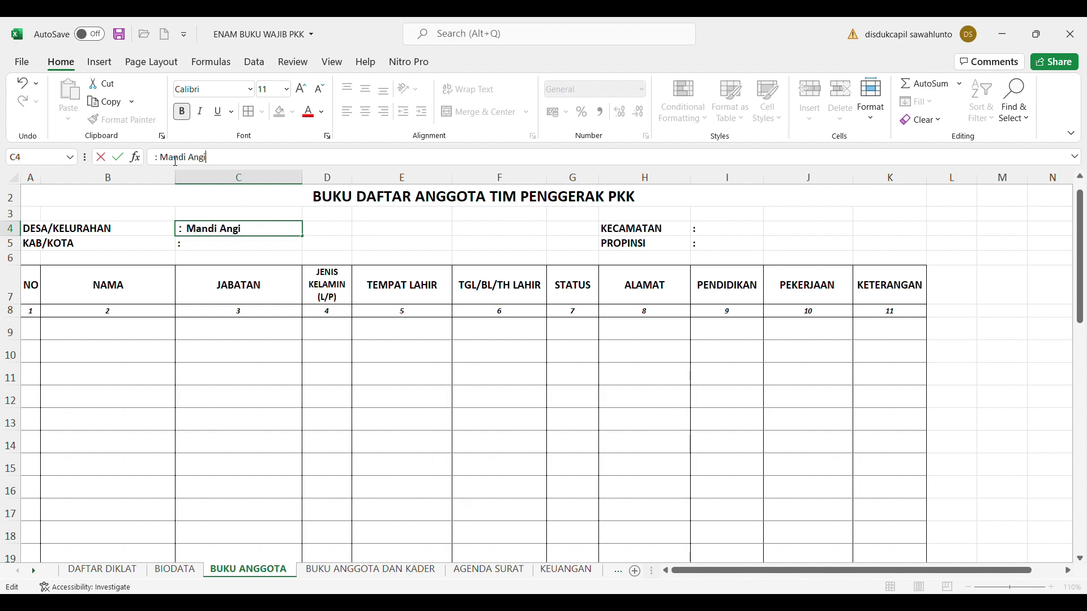
click(730, 234)
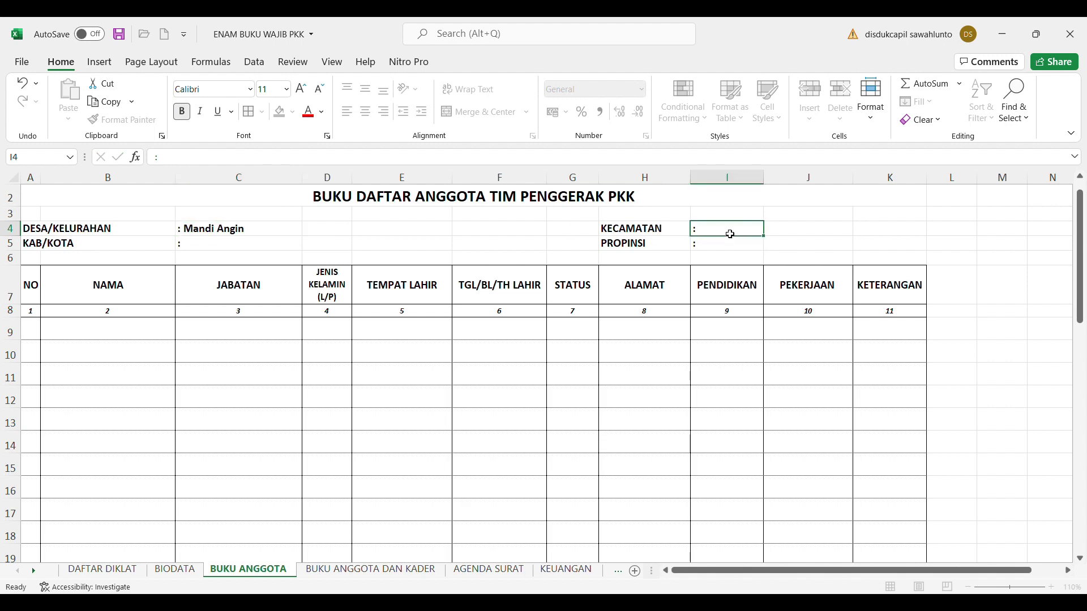
click(229, 167)
text(LAhat)
key(BackSpace)
key(BackSpace)
key(BackSpace)
key(BackSpace)
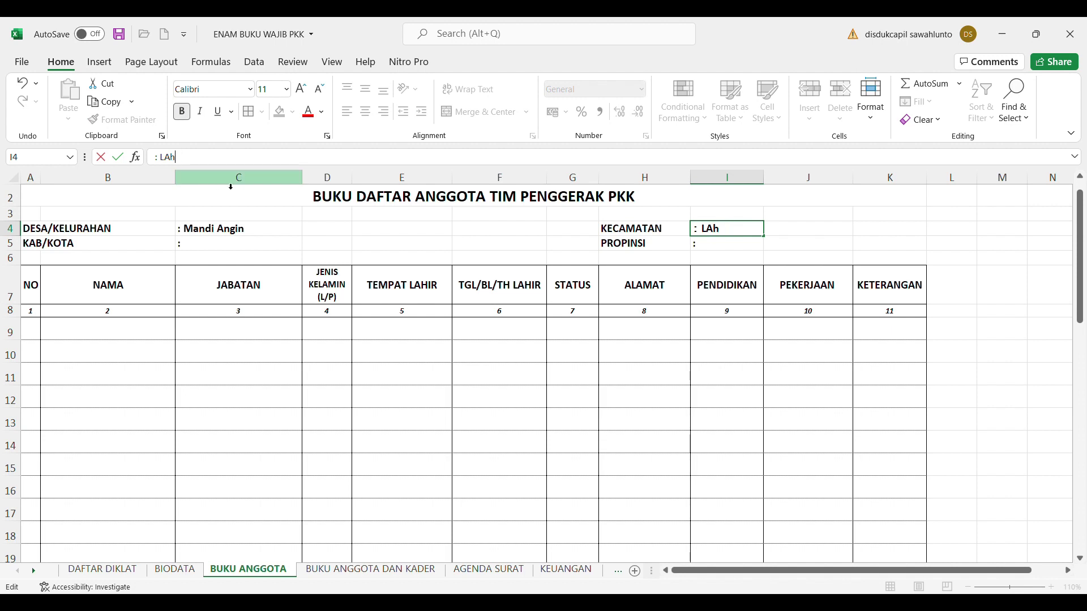
text(ahat)
Set KAB/KOTA to Lahat in C5 and PROPINSI to Sumatera Selatan in I5
click(206, 243)
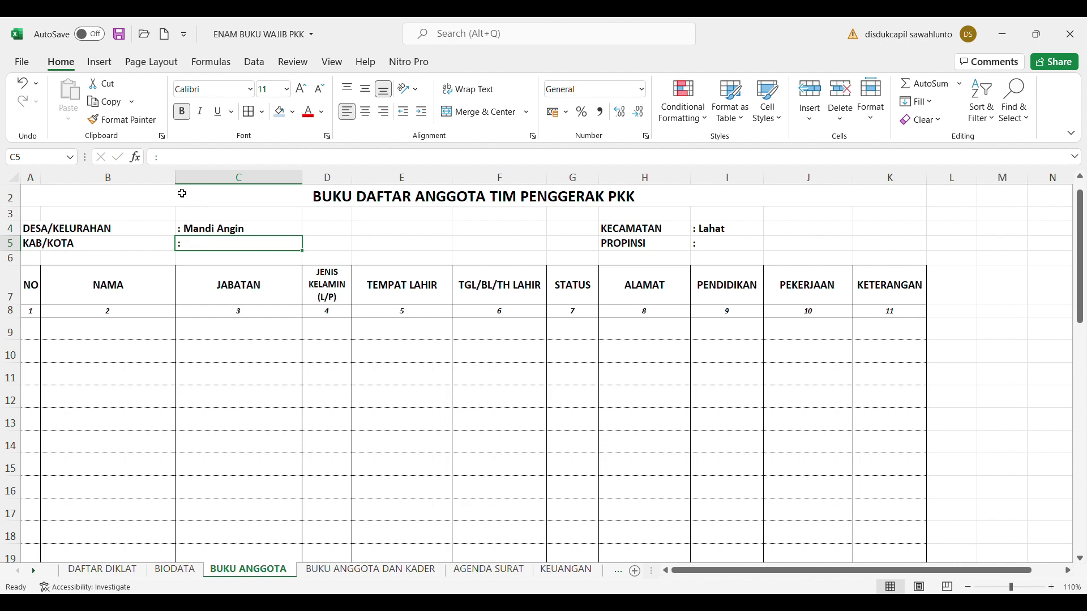
click(182, 161)
text(Lahat)
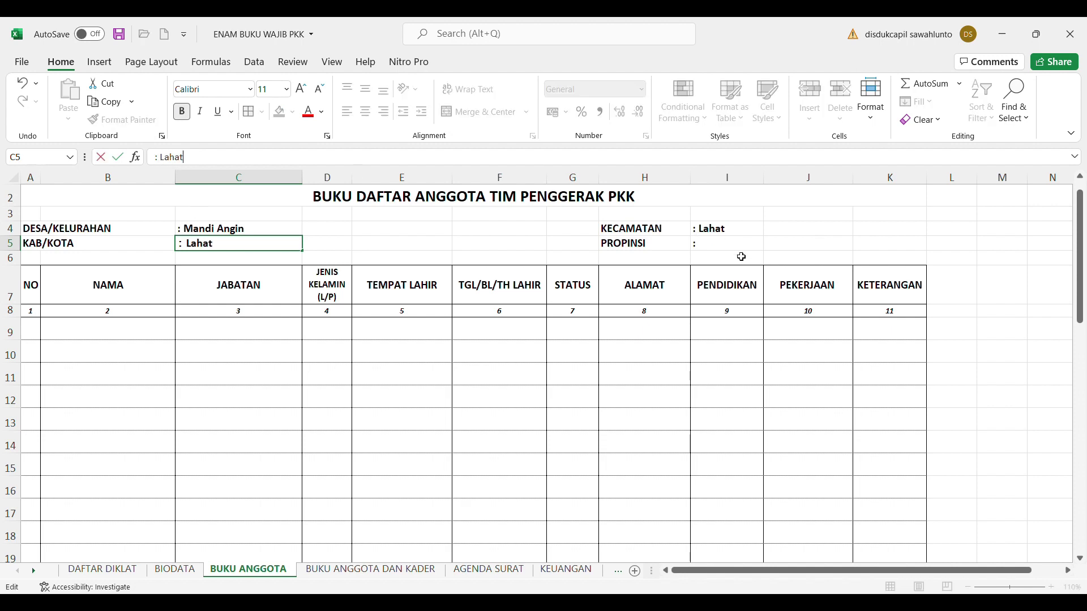
click(726, 247)
click(243, 164)
text(Sumat)
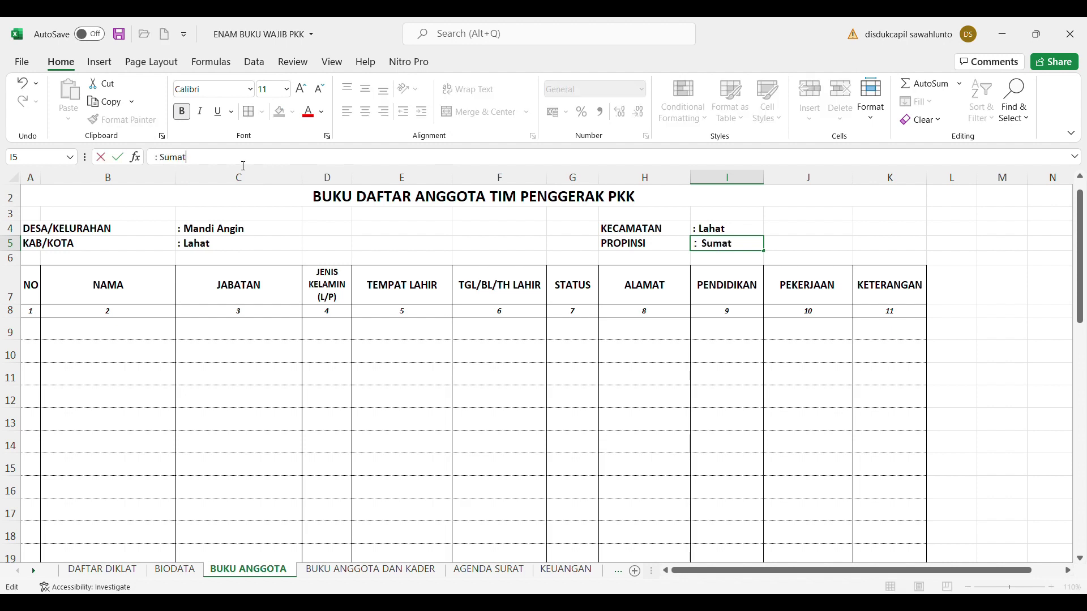
text(era Selata)
click(687, 418)
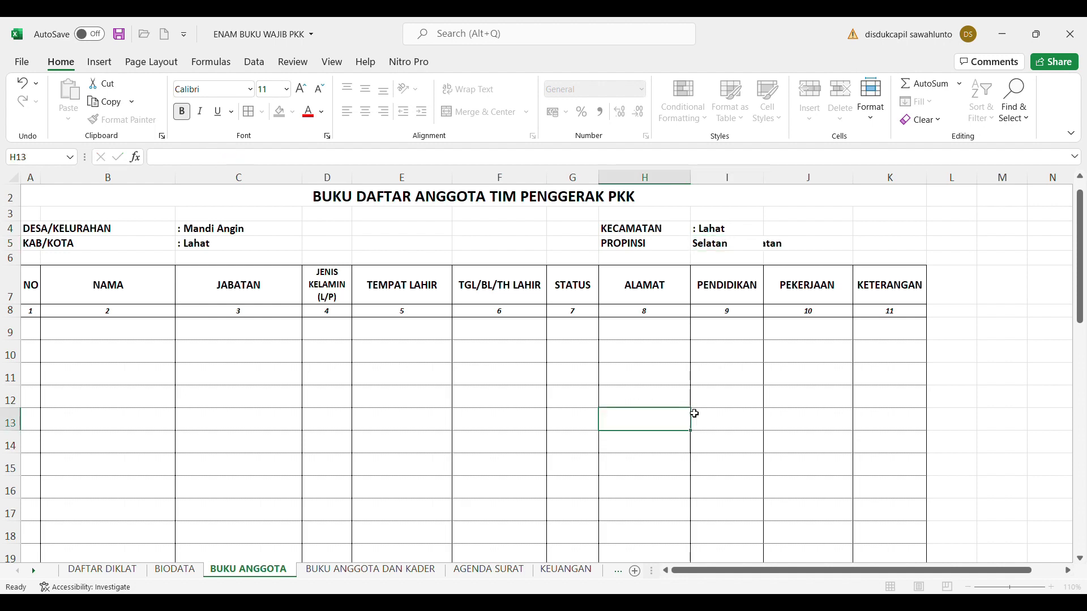
Widen column A, number member 1 as '1.' in A9 and enter her name in B9
drag(46, 182, 49, 187)
click(38, 341)
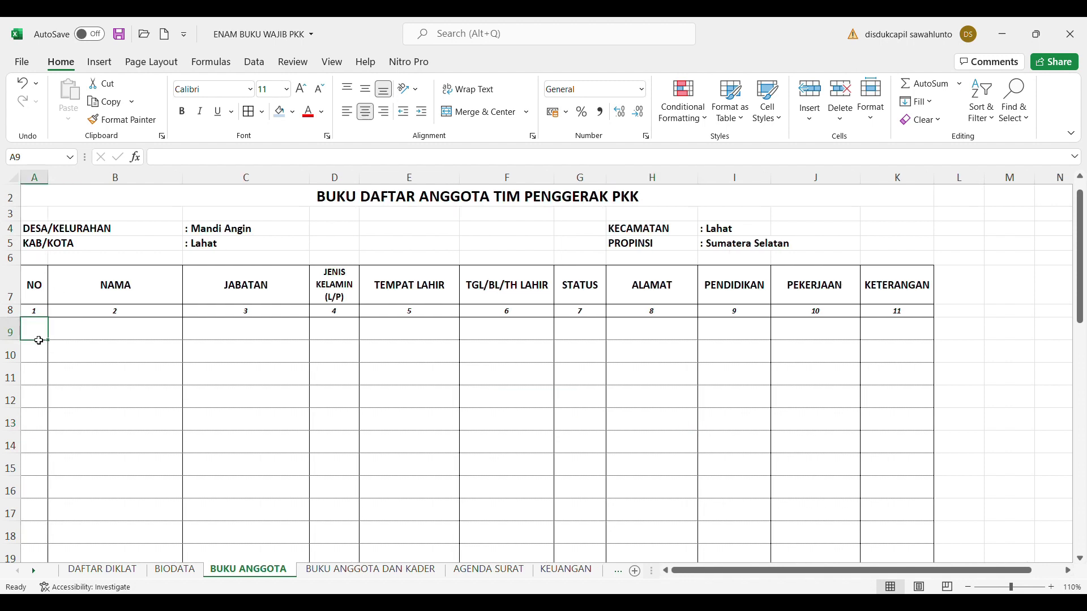
text(1.)
key(Tab)
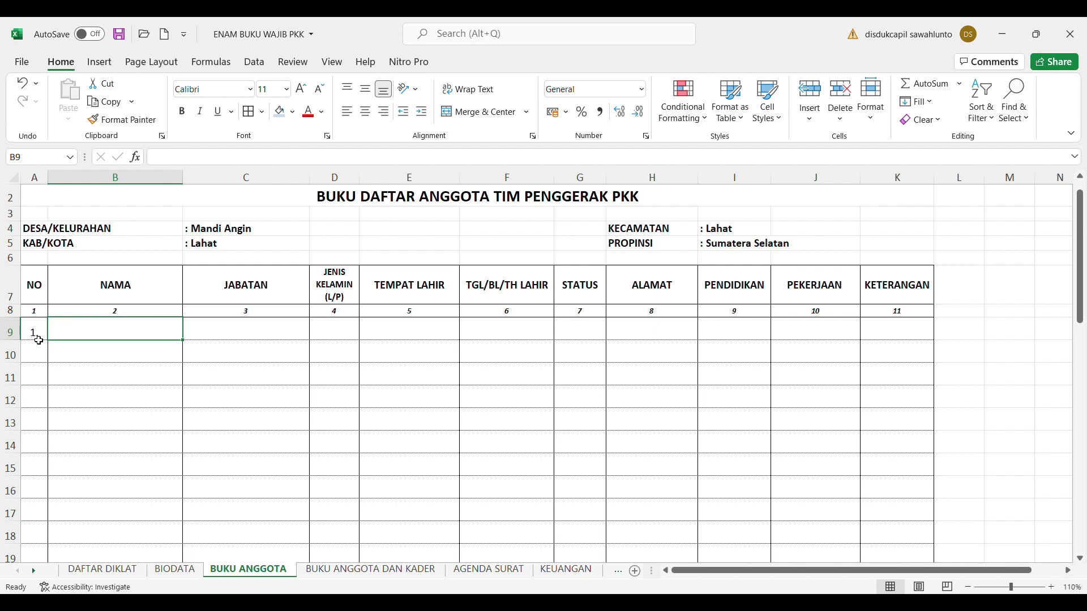
click(368, 571)
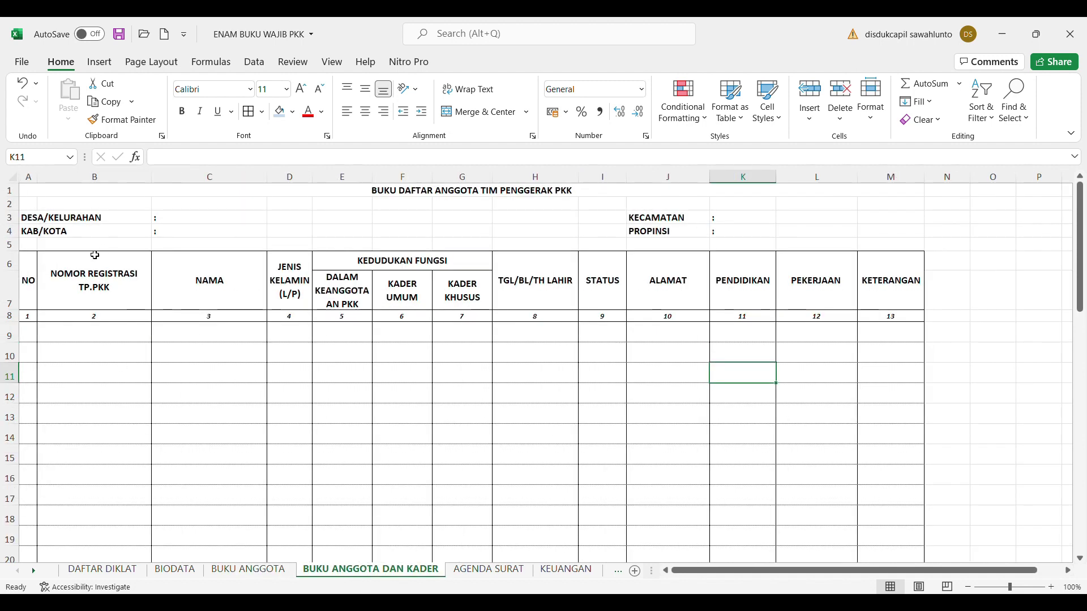
click(252, 575)
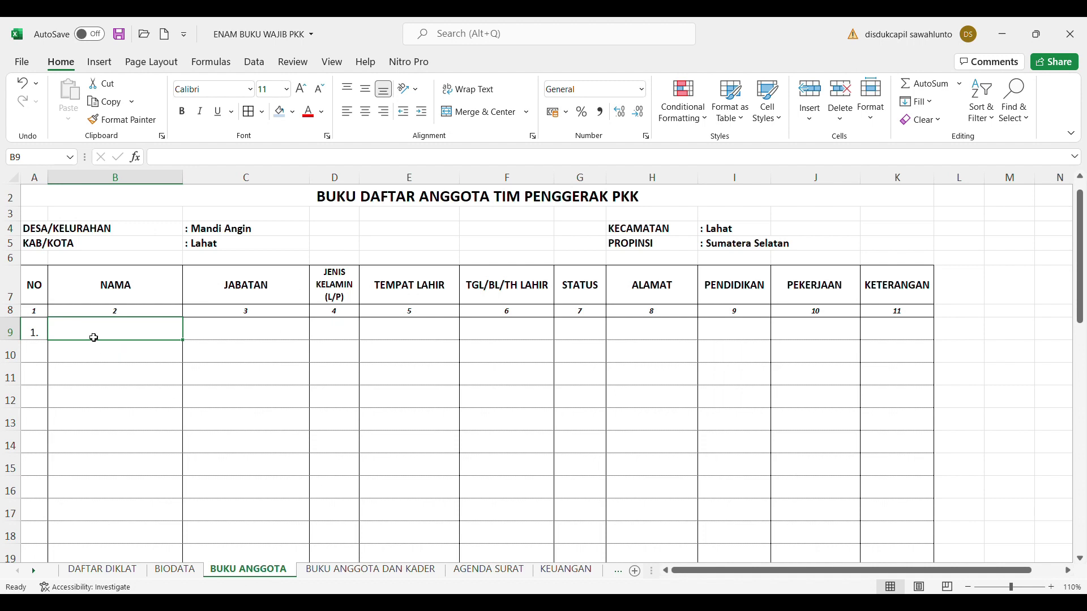
text(Meli)
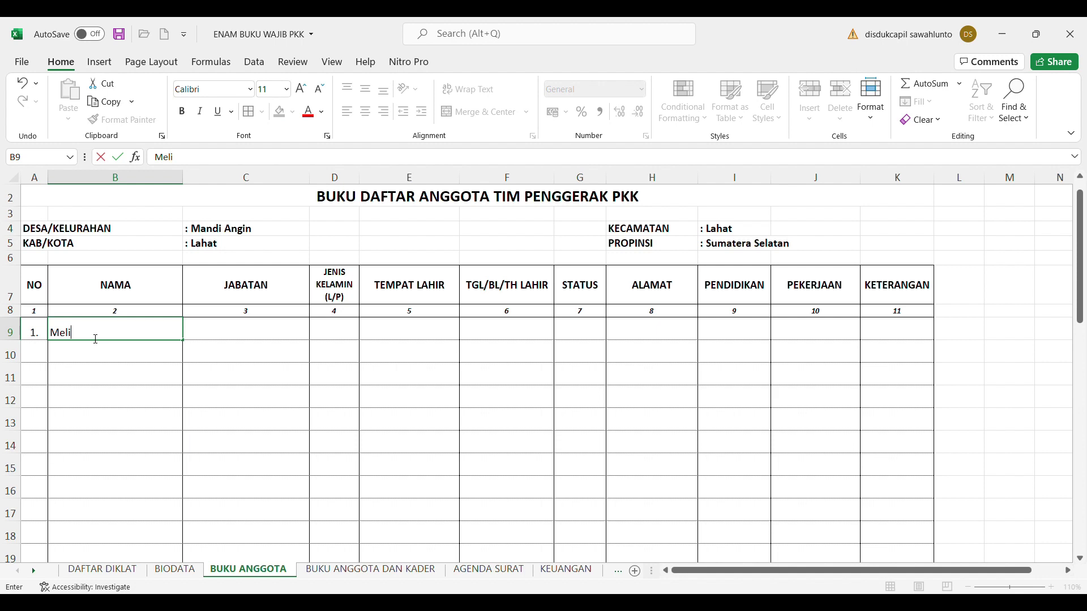
text(nda)
click(213, 332)
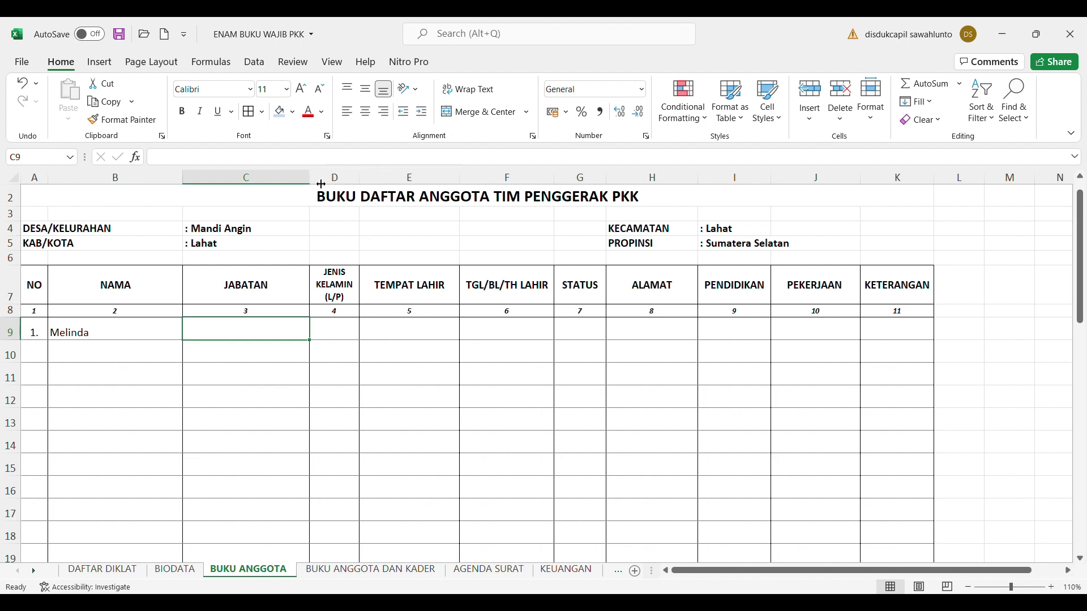
Widen column D slightly and enter position Ketua TP. PKK Desa with gender P
drag(360, 180, 370, 180)
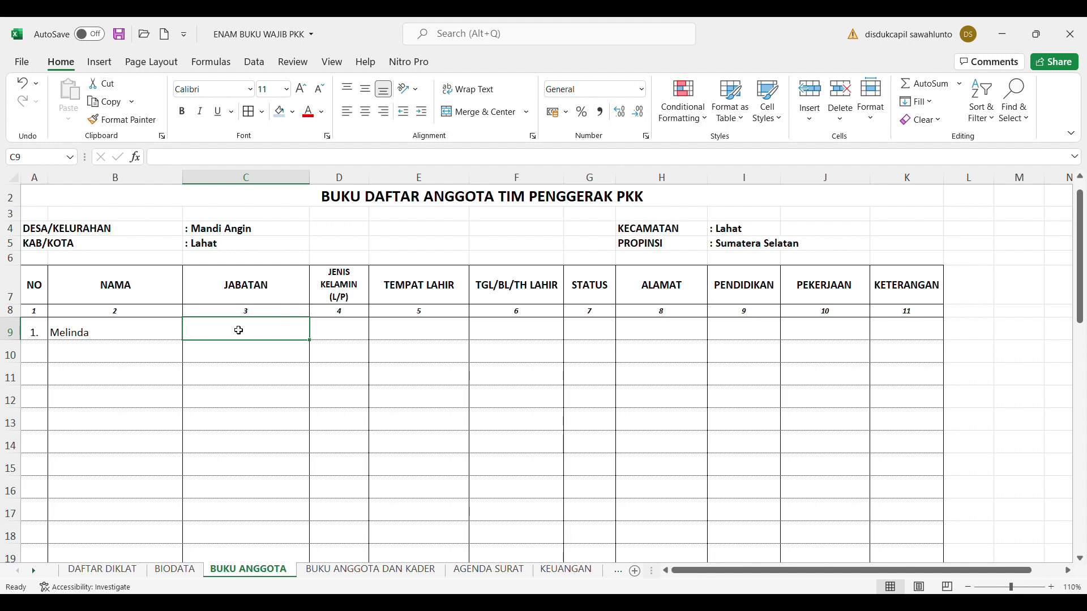
text(Ket)
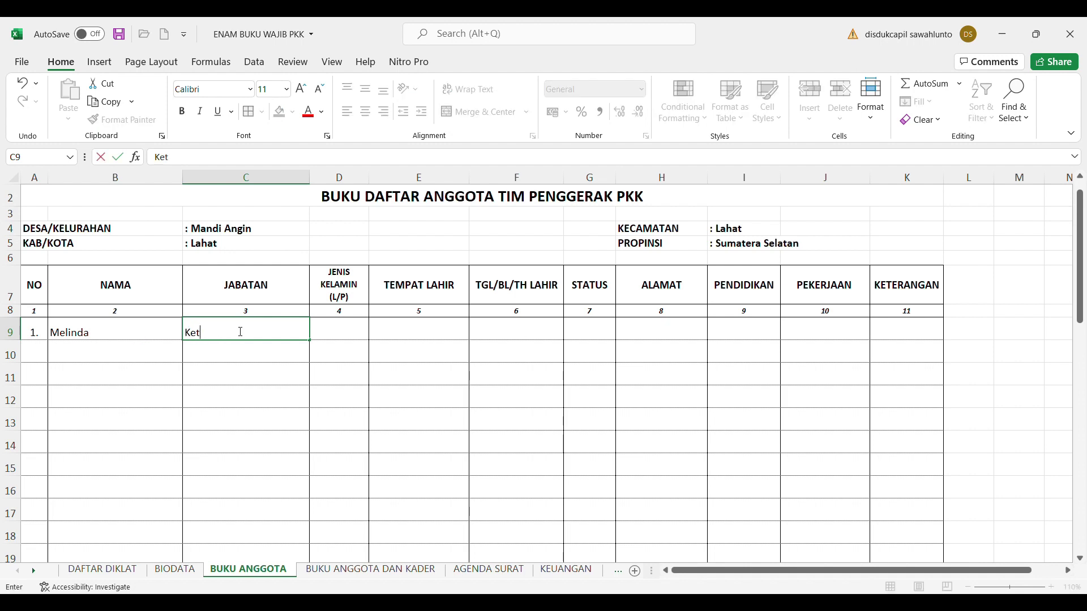
text(ua TP. PKK Desa)
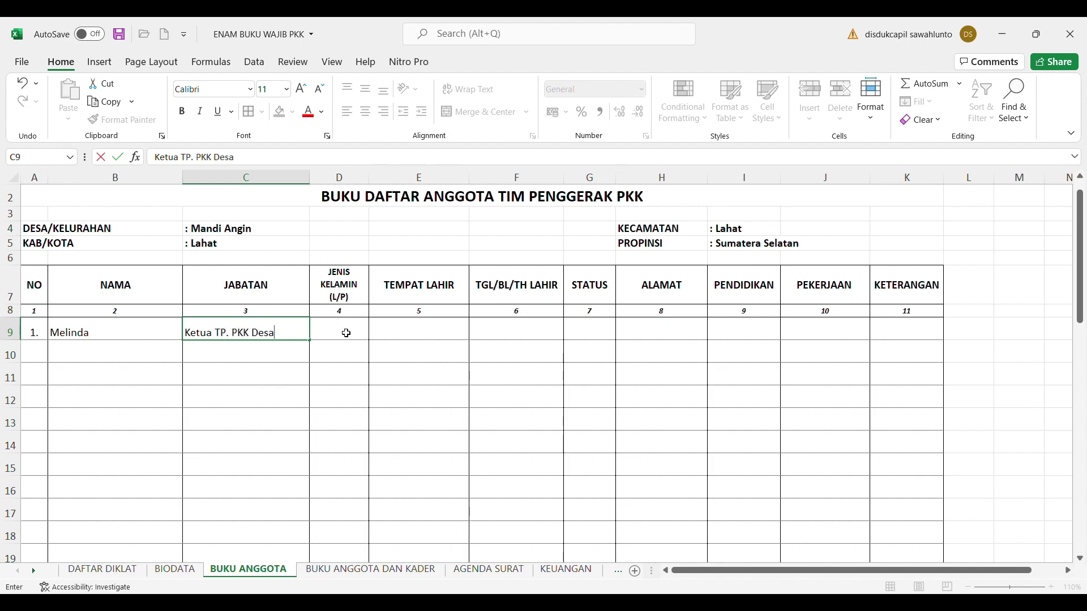
click(347, 332)
text(P)
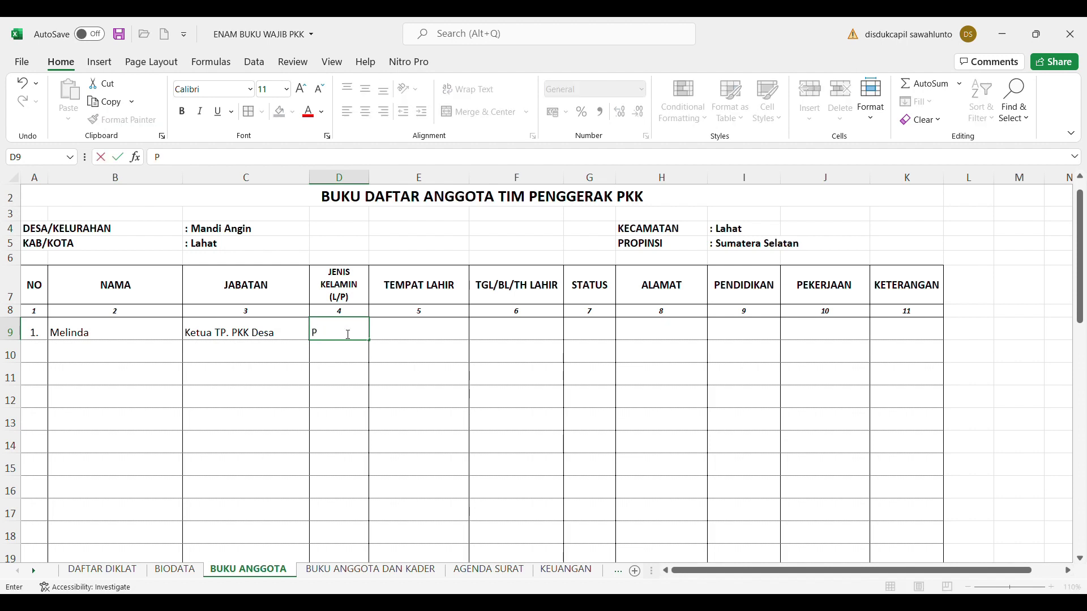
click(461, 400)
Centre the gender P in D9 both vertically and horizontally
click(343, 336)
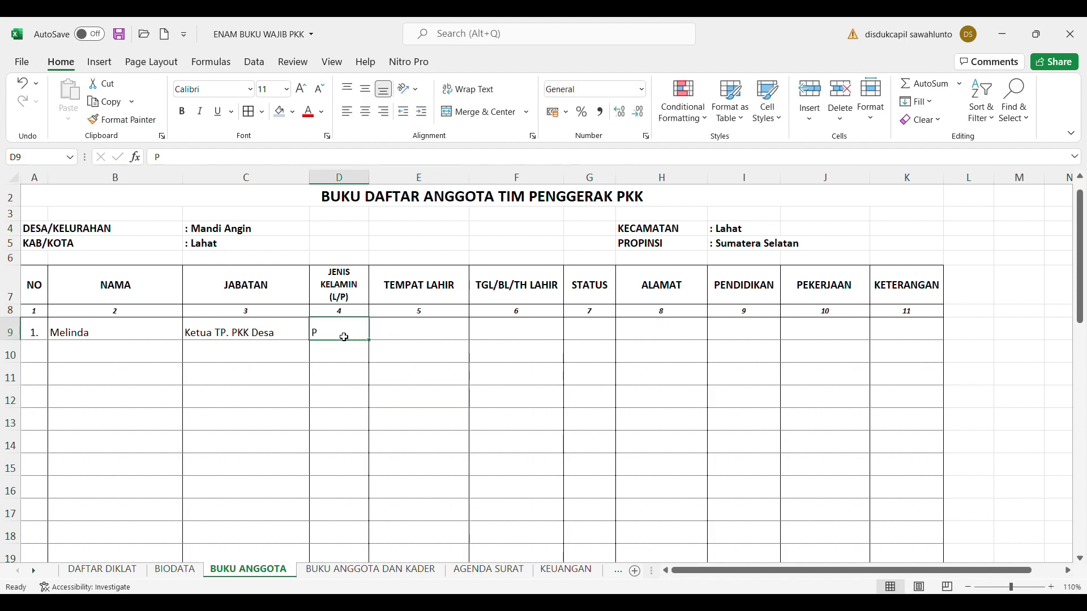
key(shift+Right)
key(Left)
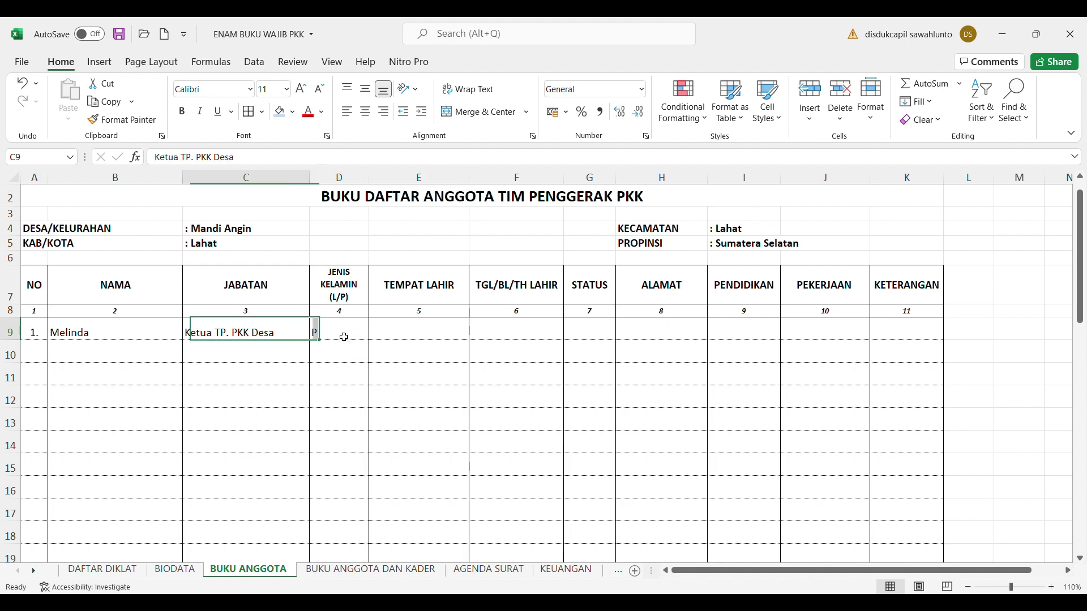
key(Right)
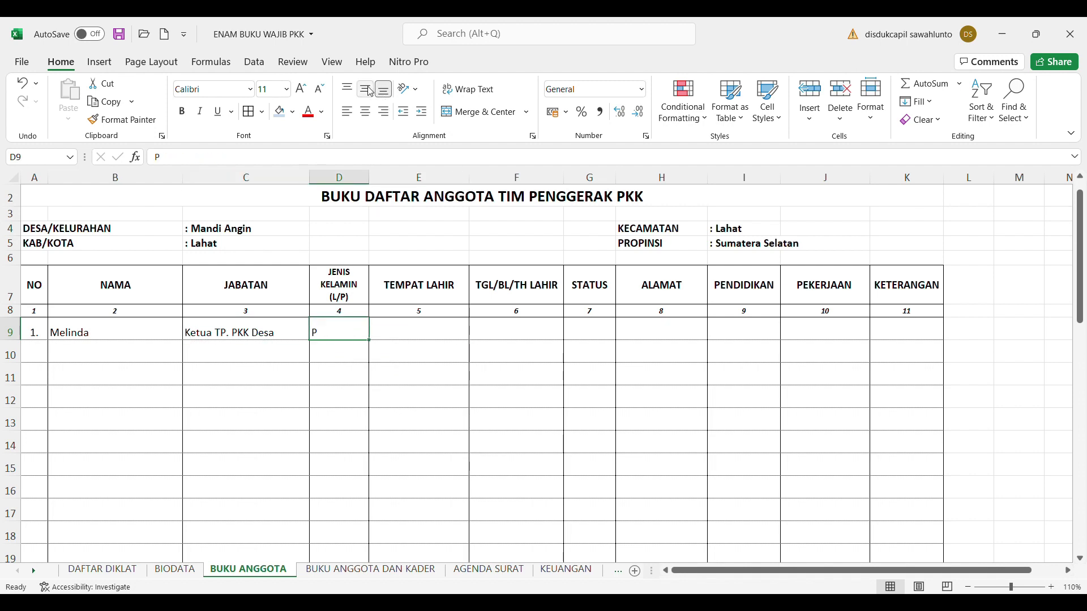
click(365, 89)
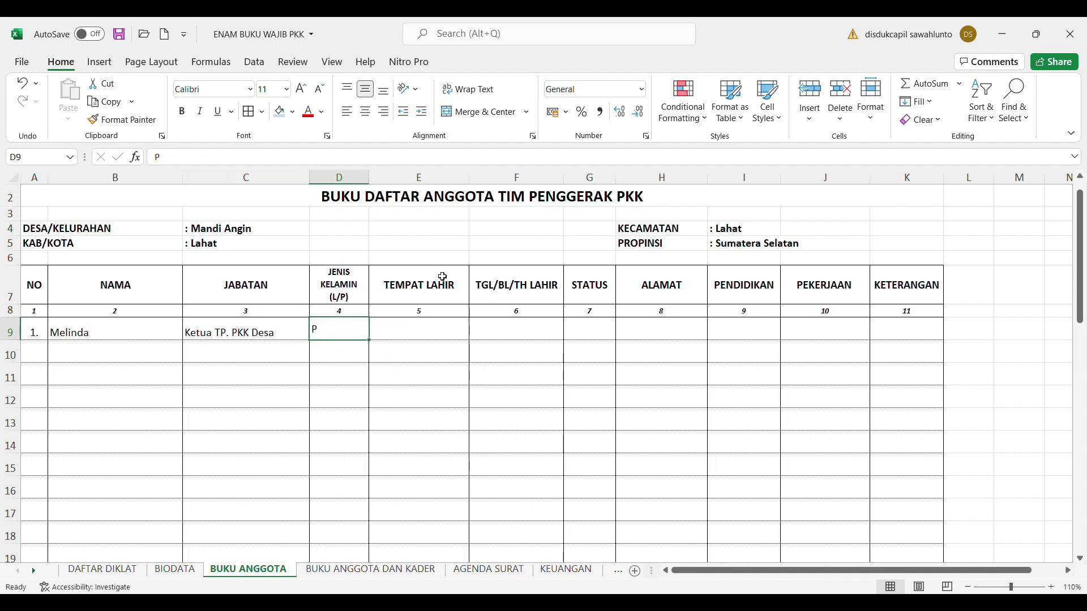
click(365, 112)
click(437, 327)
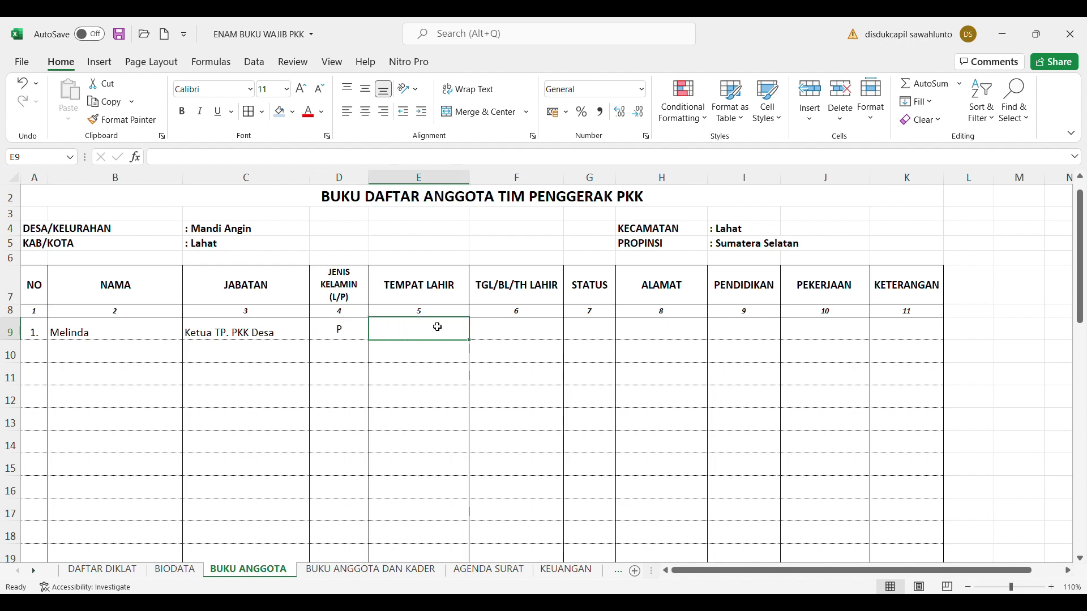
text(Mandi)
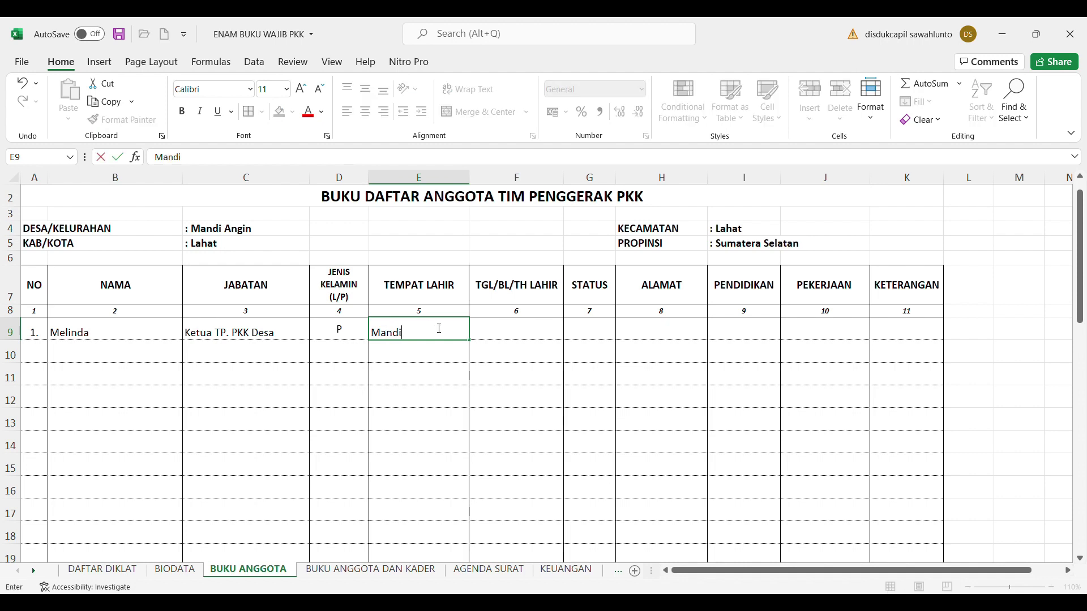
text( Angin,)
key(BackSpace)
click(535, 340)
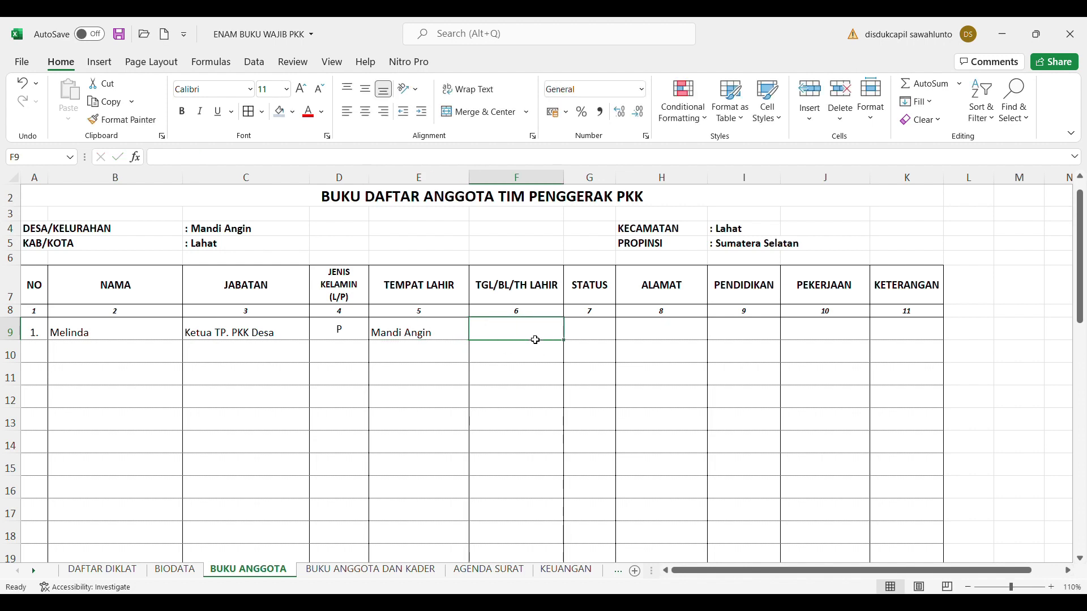
text(21 )
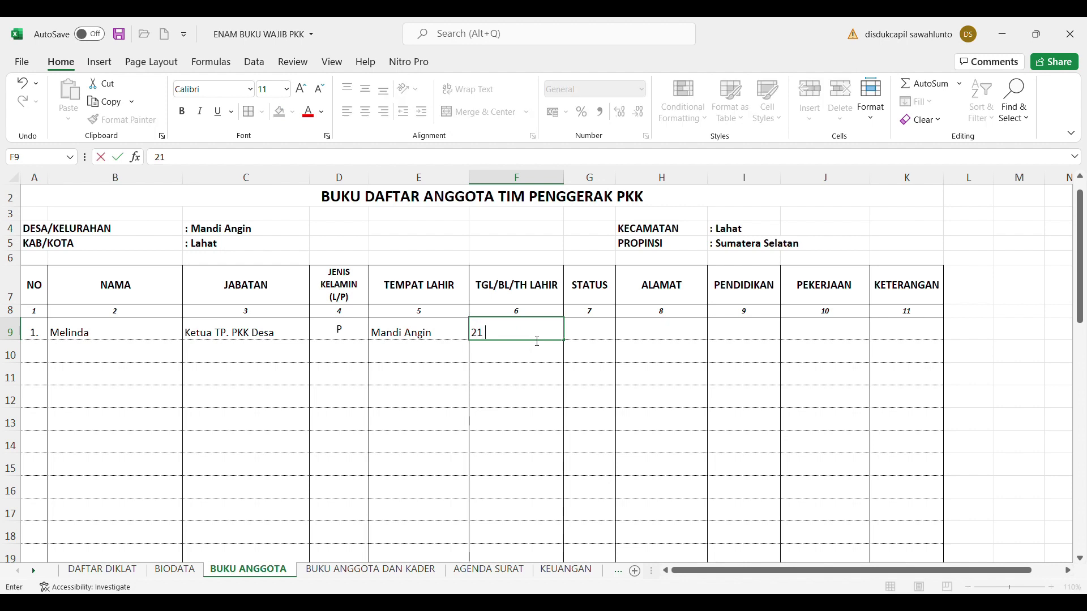
text(januari 1970)
click(609, 337)
Enter Kawin, address Mandi Angin, SMA and PNS, then number row 10 as '2.'
text(Kawin)
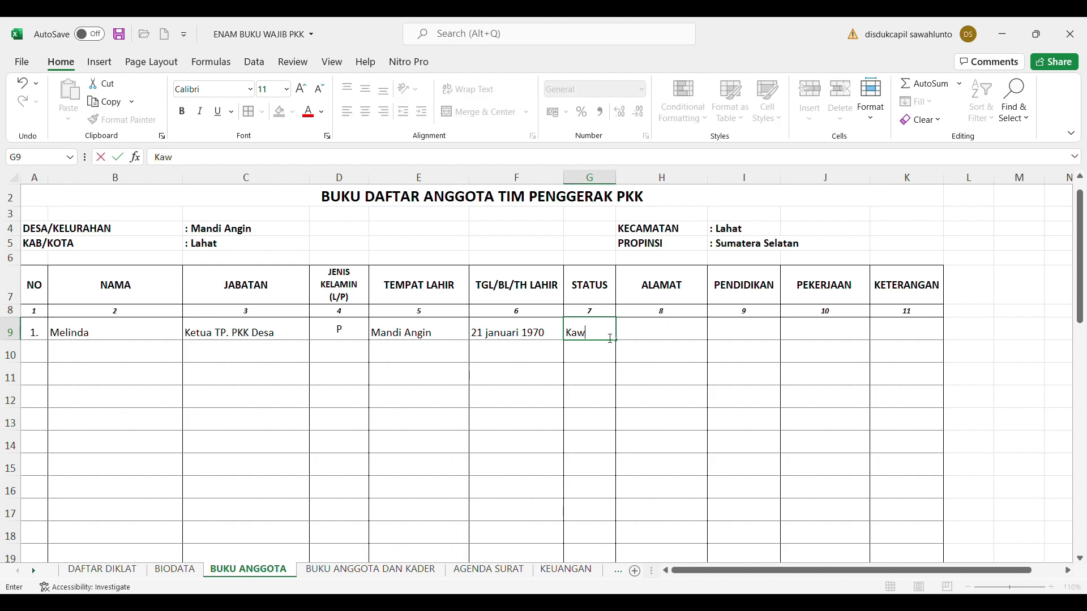
click(659, 333)
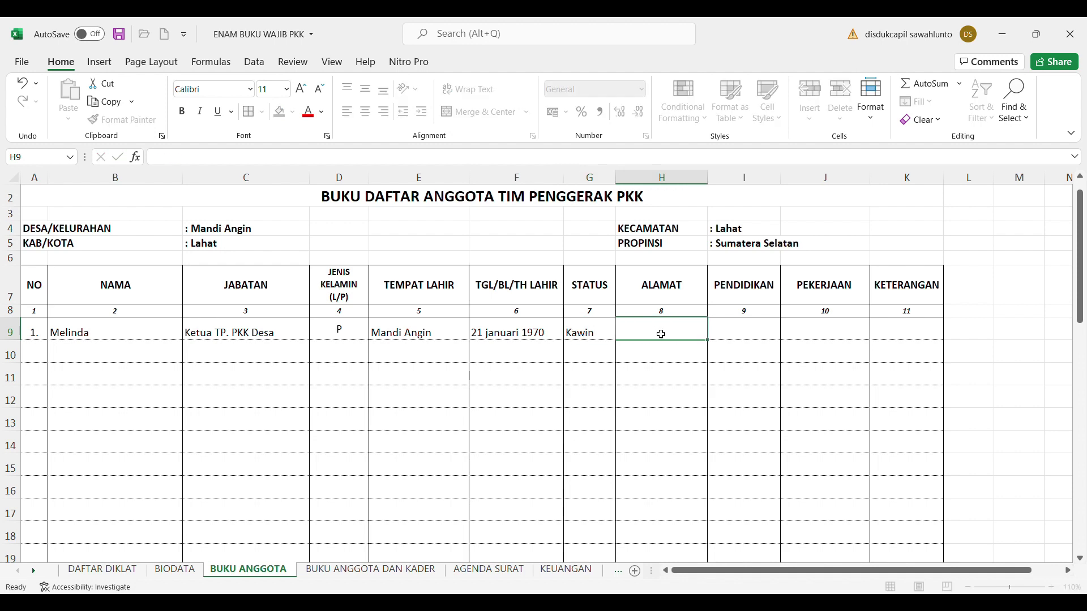
text(Mandi Angin)
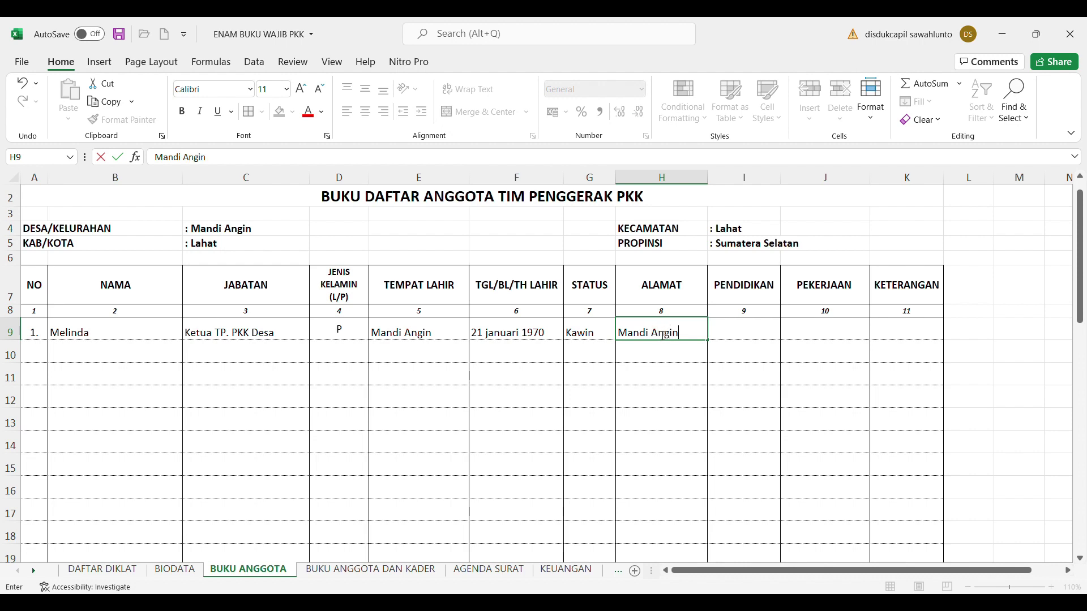
click(753, 333)
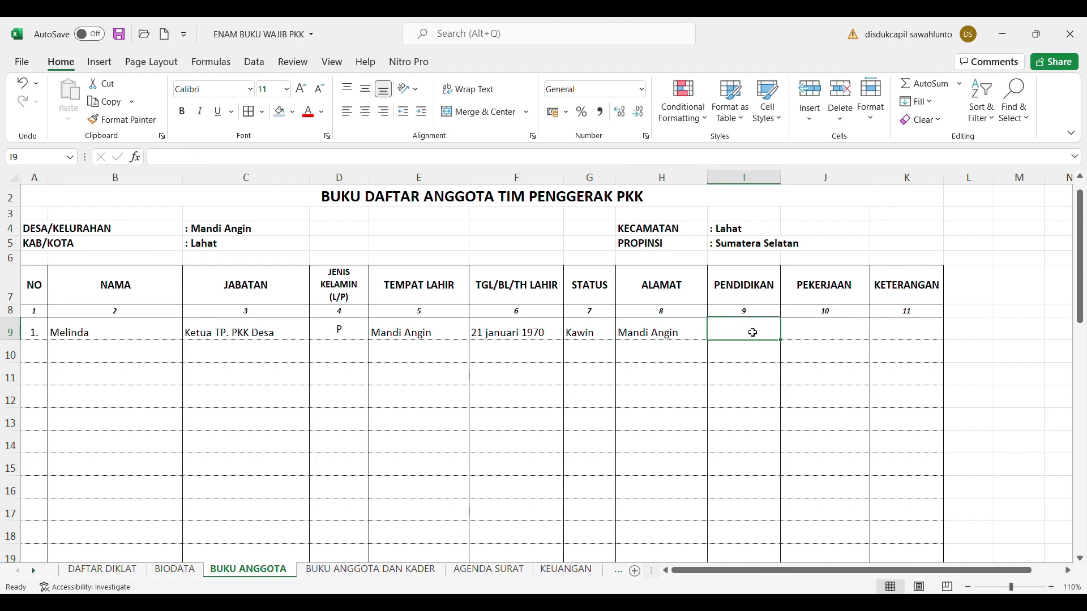
text(SMA)
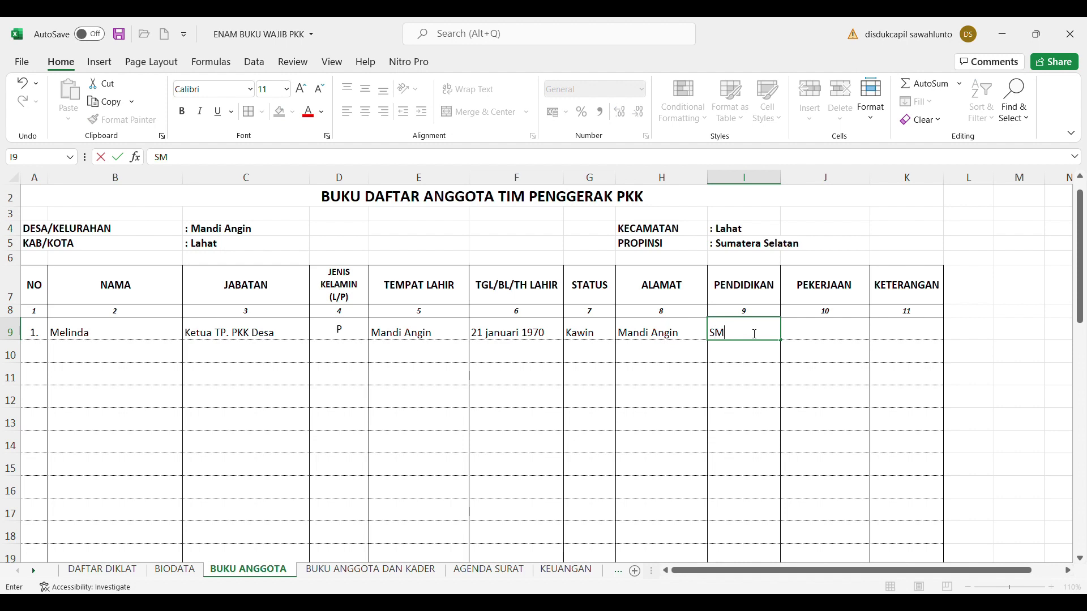
click(839, 334)
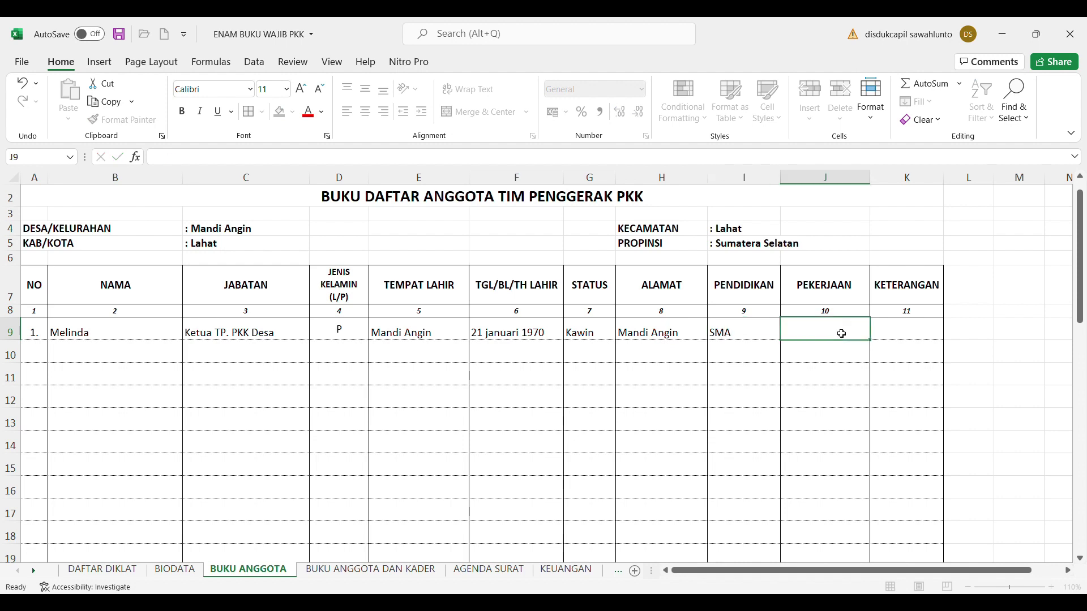
text(PNS)
click(929, 361)
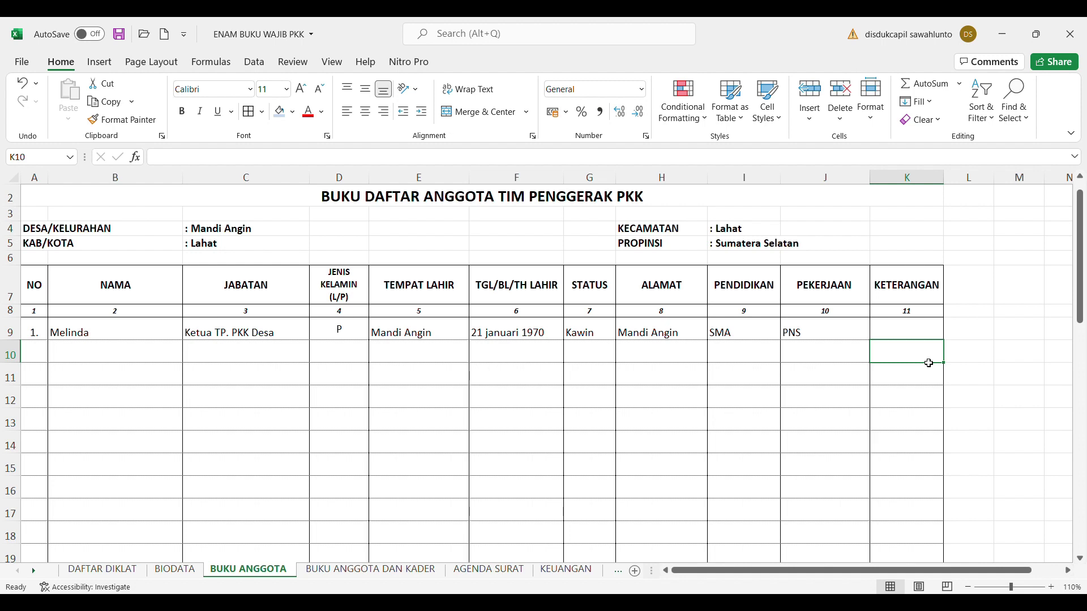
click(41, 355)
text(2.)
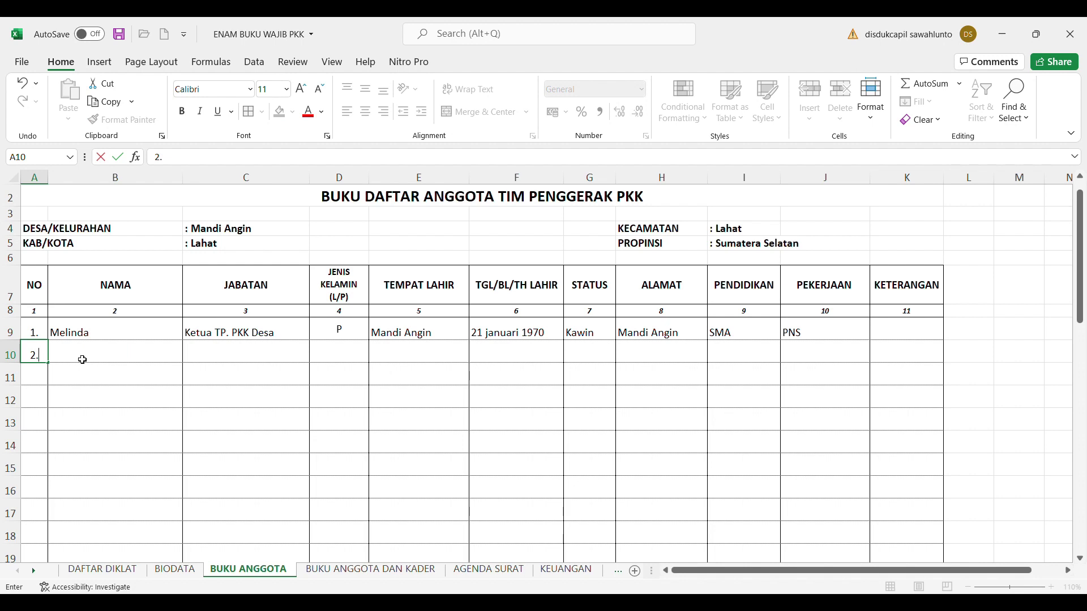
Copy member 2's name from the BIODATA sheet into B10
click(235, 471)
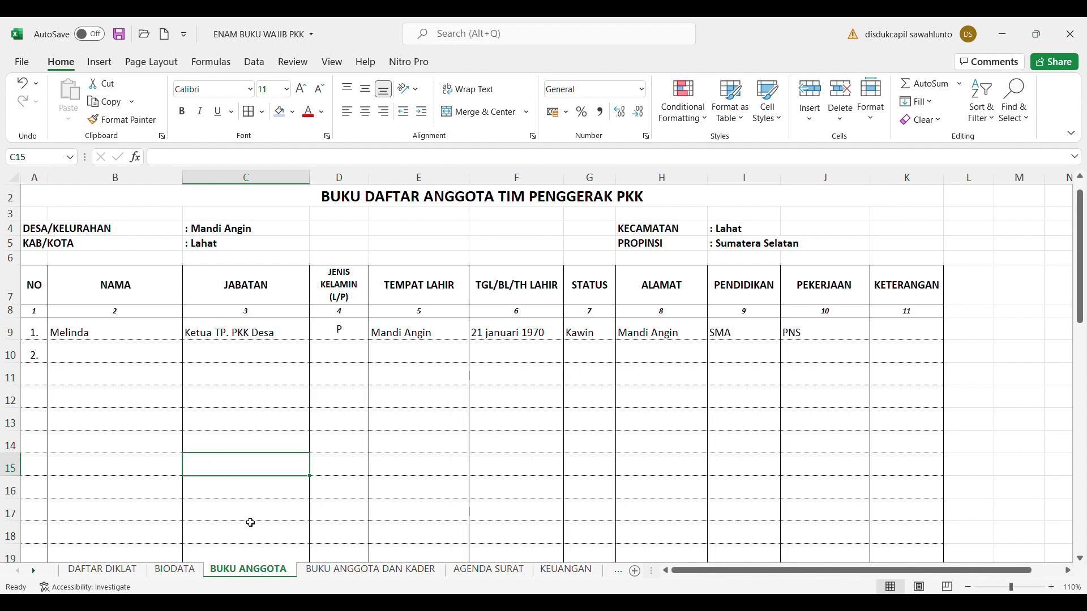
click(176, 571)
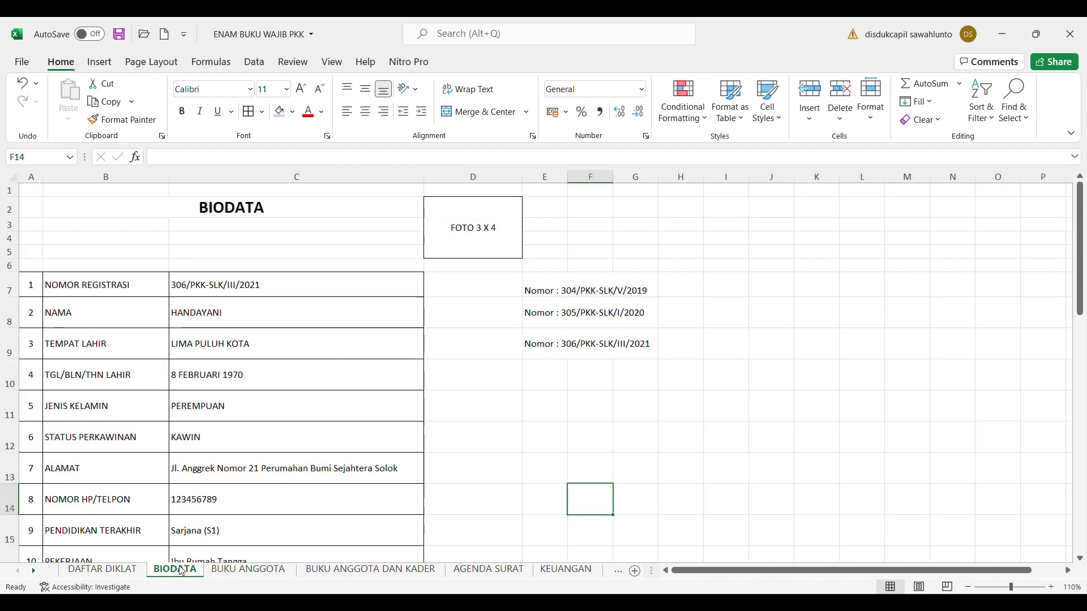
click(224, 305)
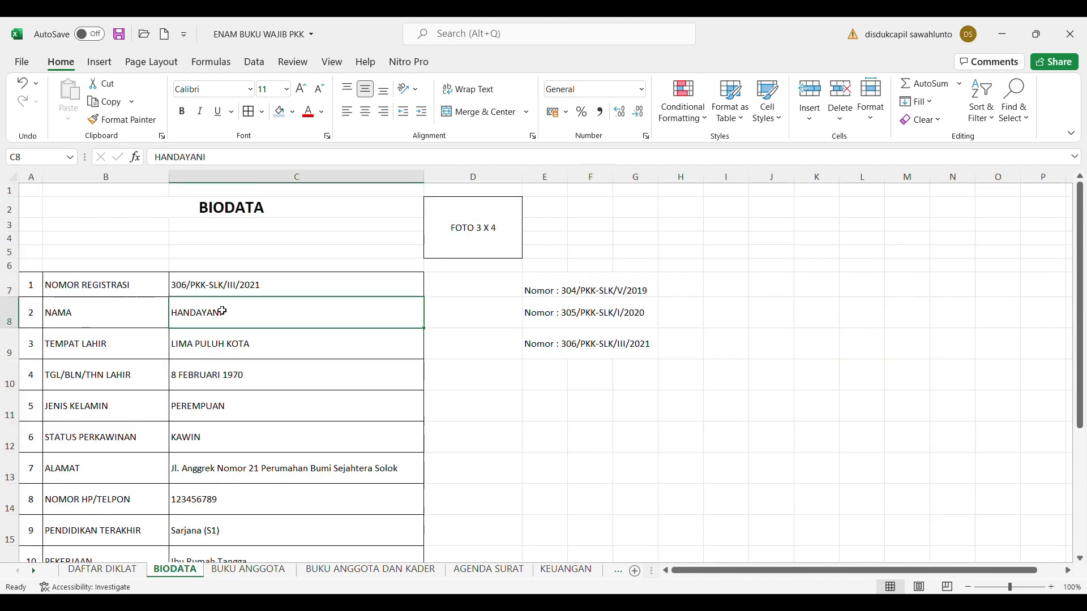
drag(218, 163, 160, 158)
key(ctrl+c)
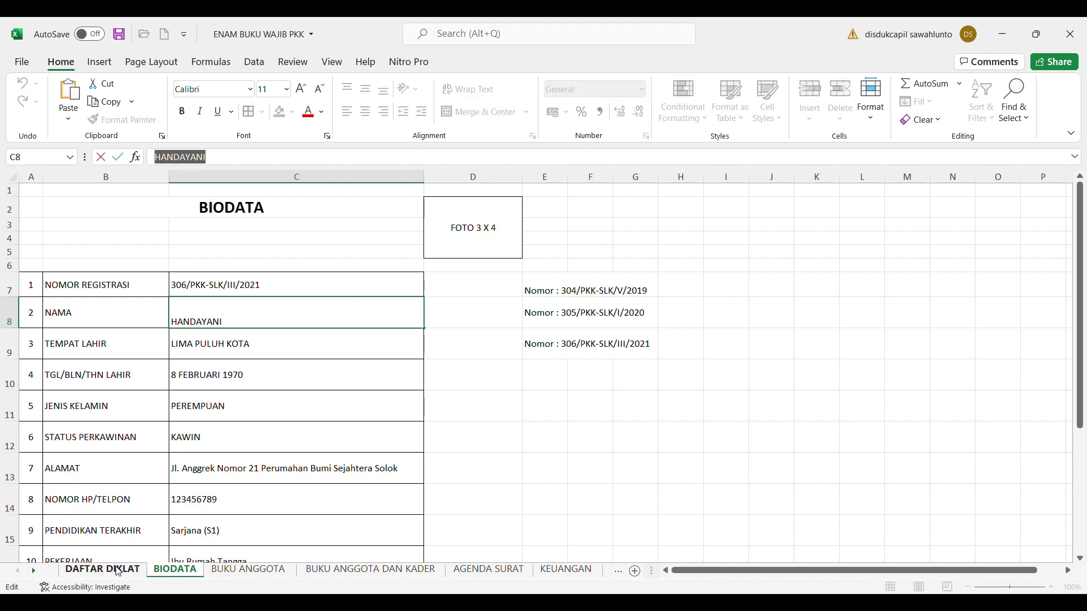
click(243, 569)
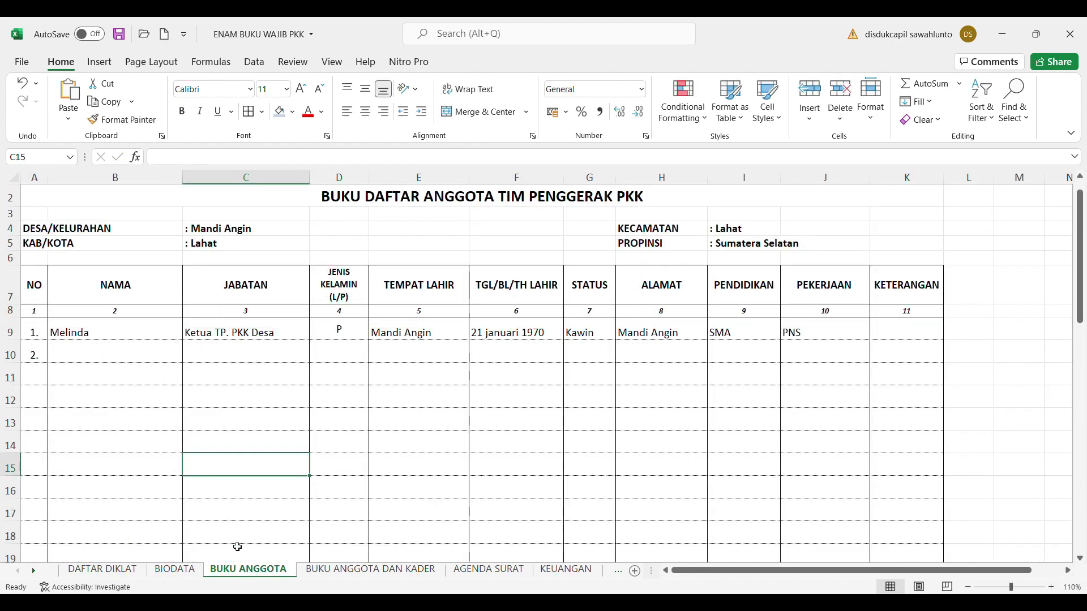
click(106, 367)
key(ctrl+v)
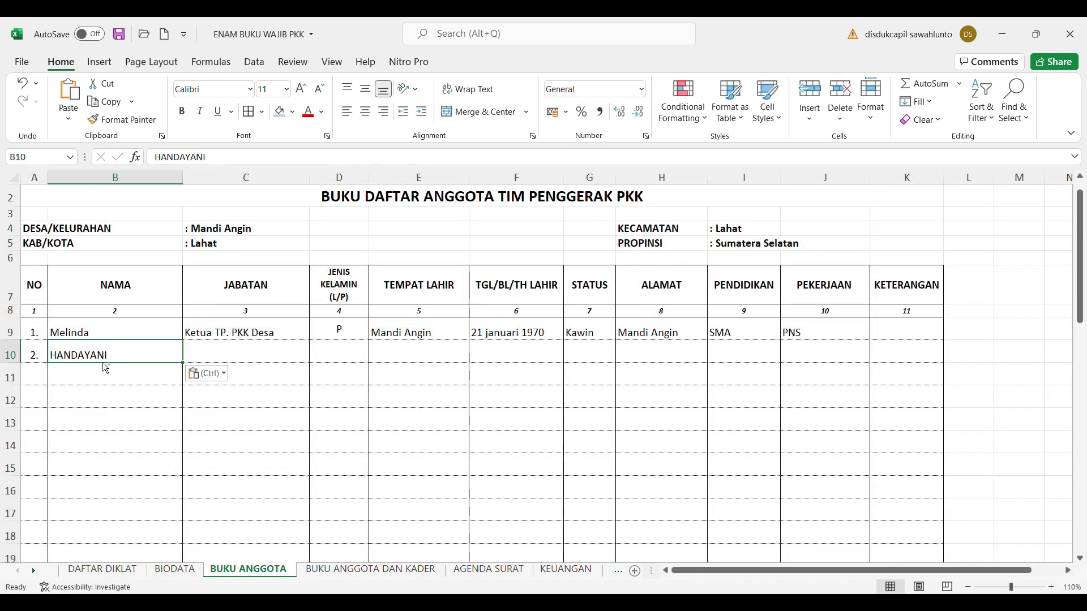
click(193, 572)
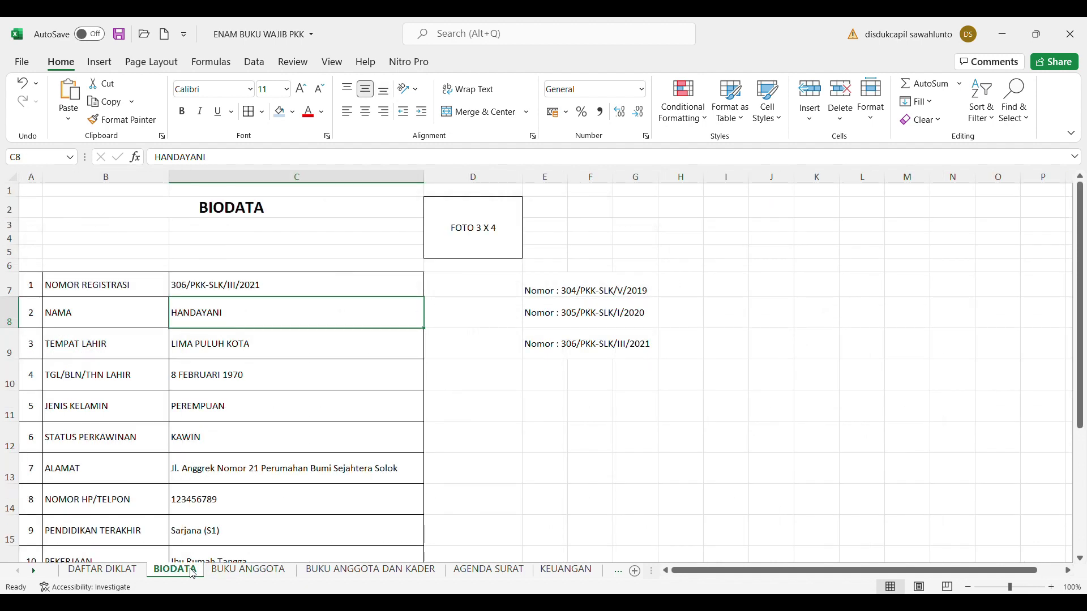
click(217, 387)
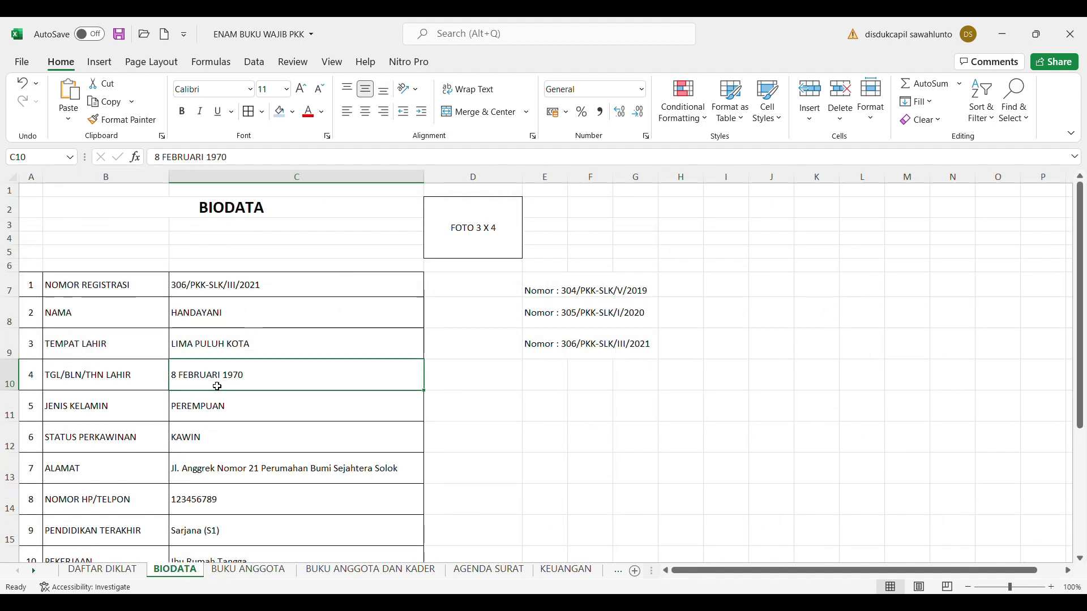
drag(233, 157, 158, 161)
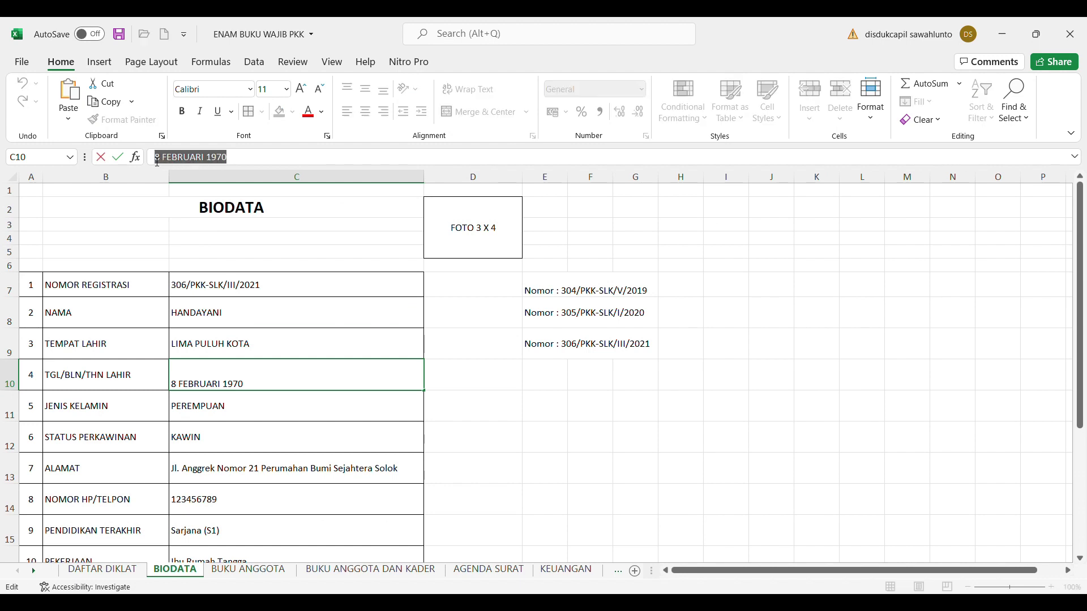
key(Escape)
click(270, 572)
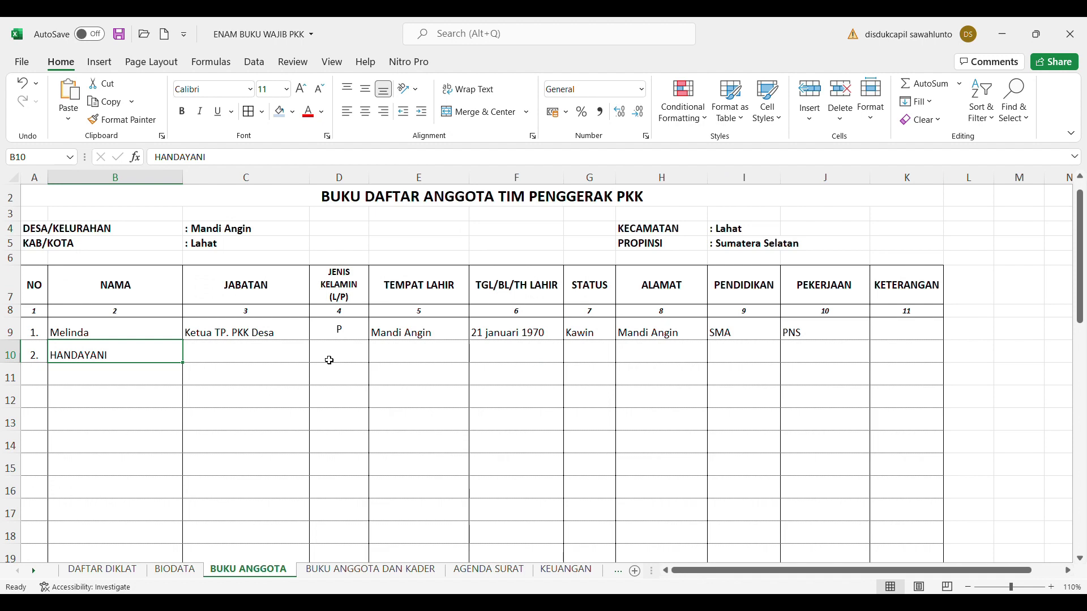
click(539, 357)
key(ctrl+v)
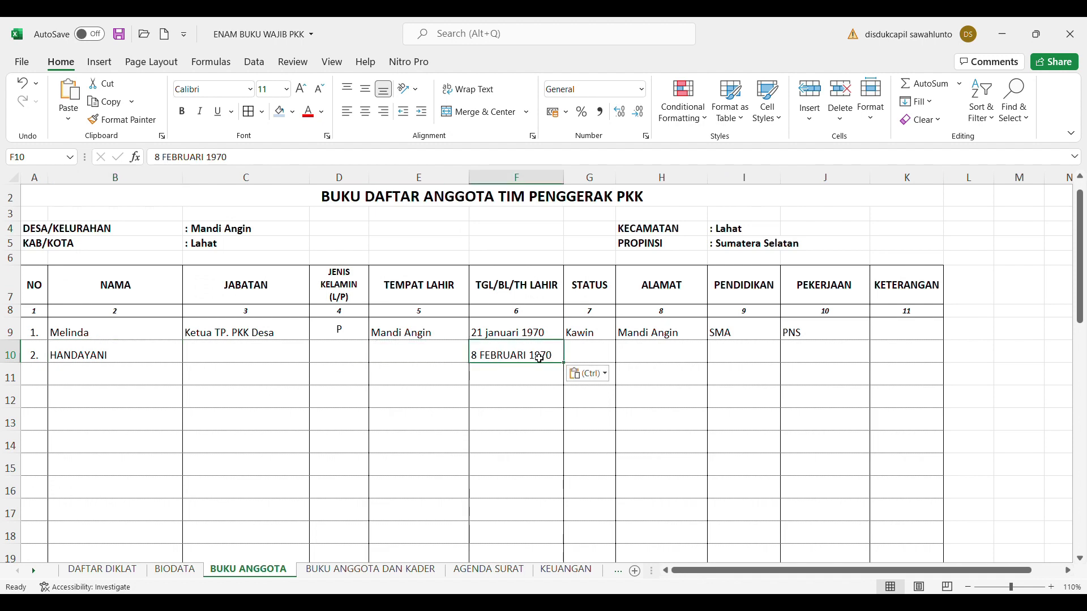
Copy the birthplace LIMA PULUH KOTA from BIODATA into E10
click(187, 573)
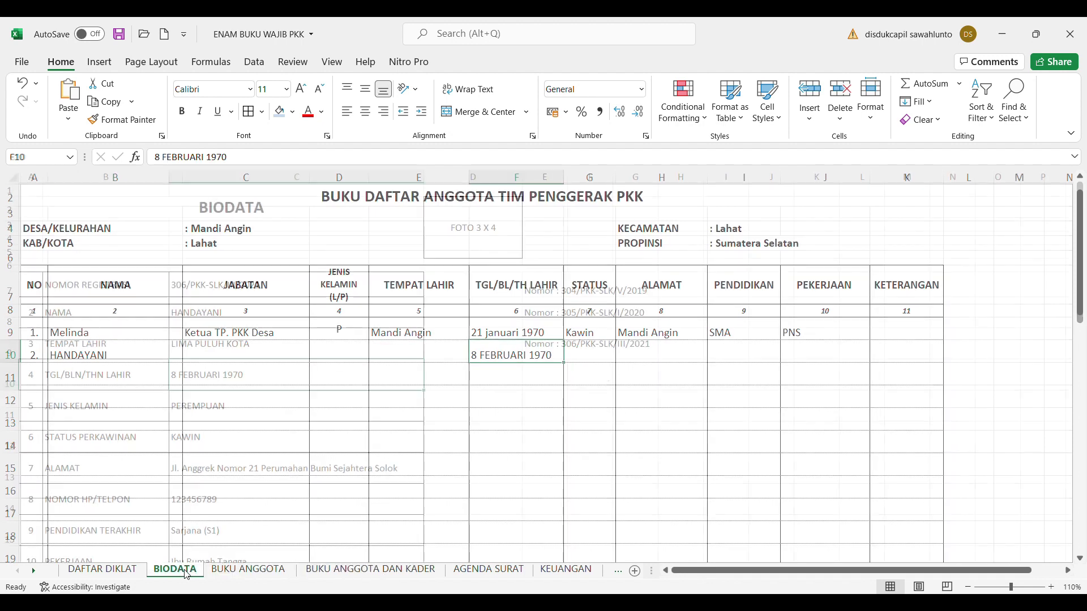
click(231, 344)
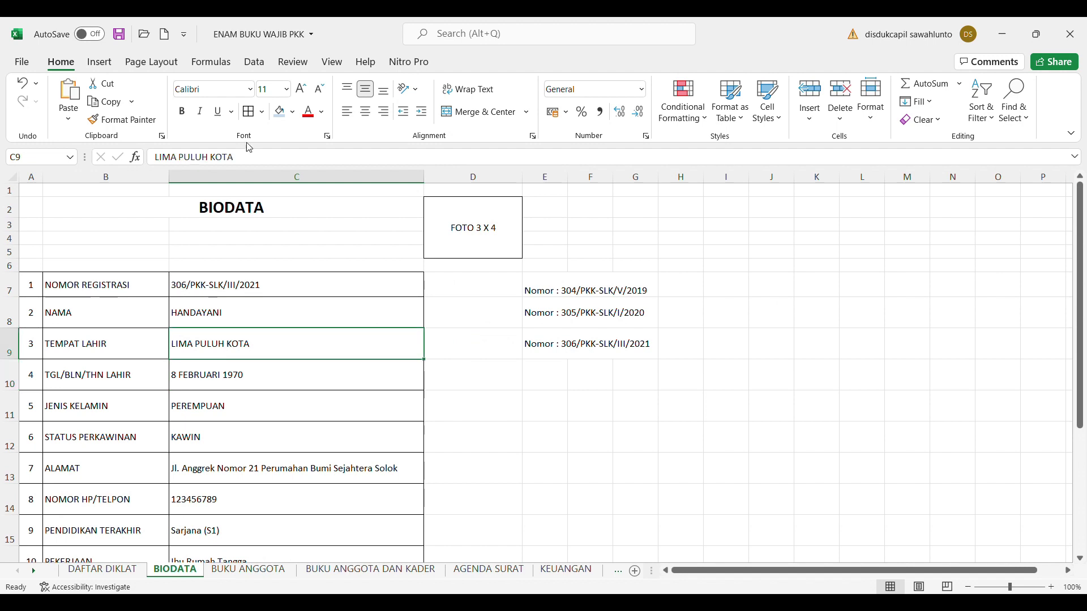
drag(235, 157, 161, 158)
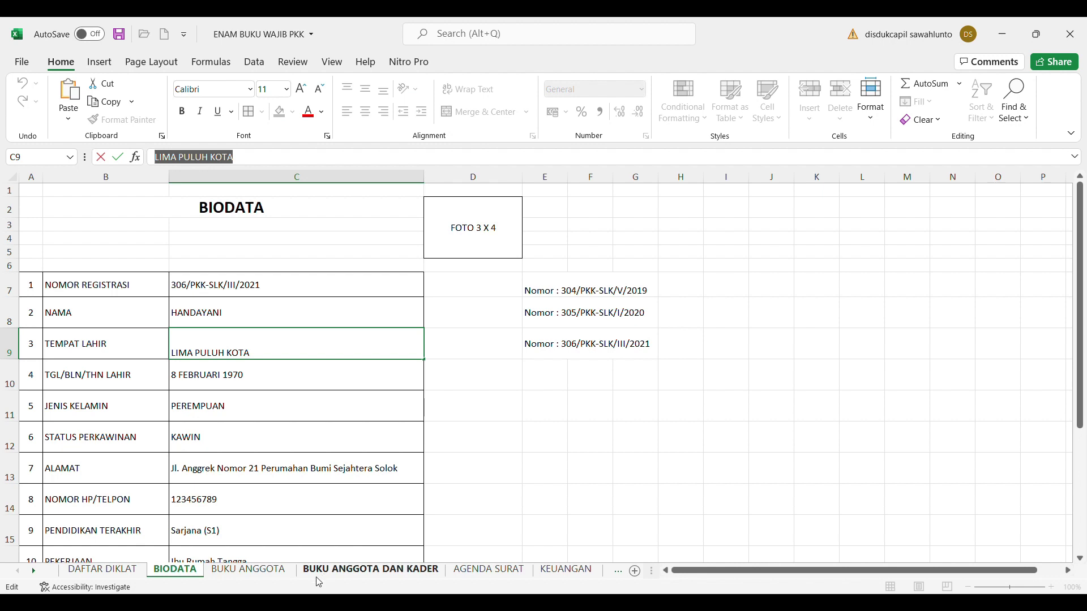
click(277, 572)
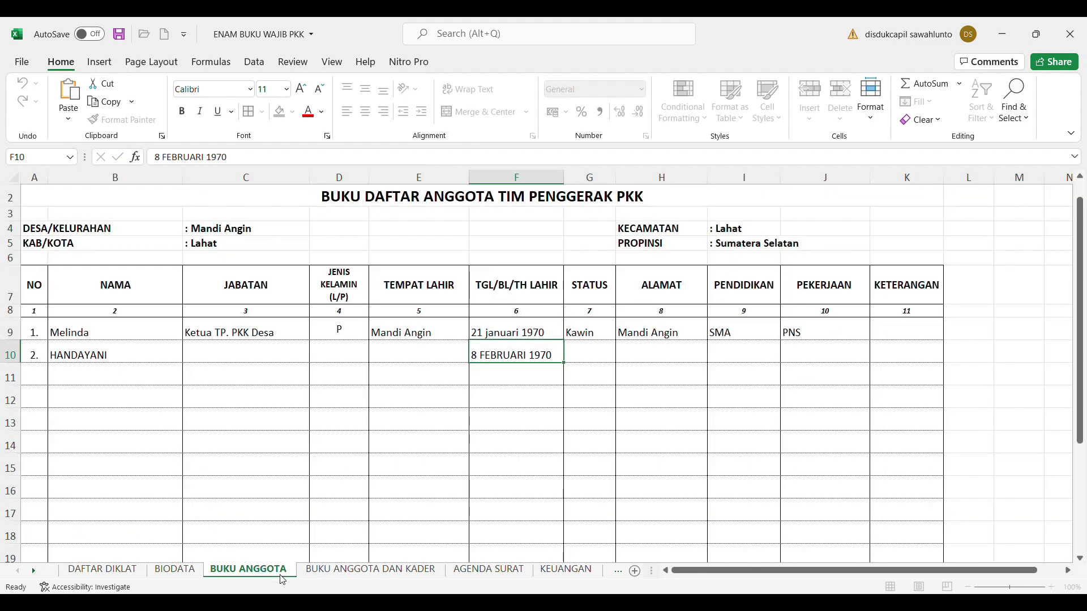
click(444, 361)
key(ctrl+v)
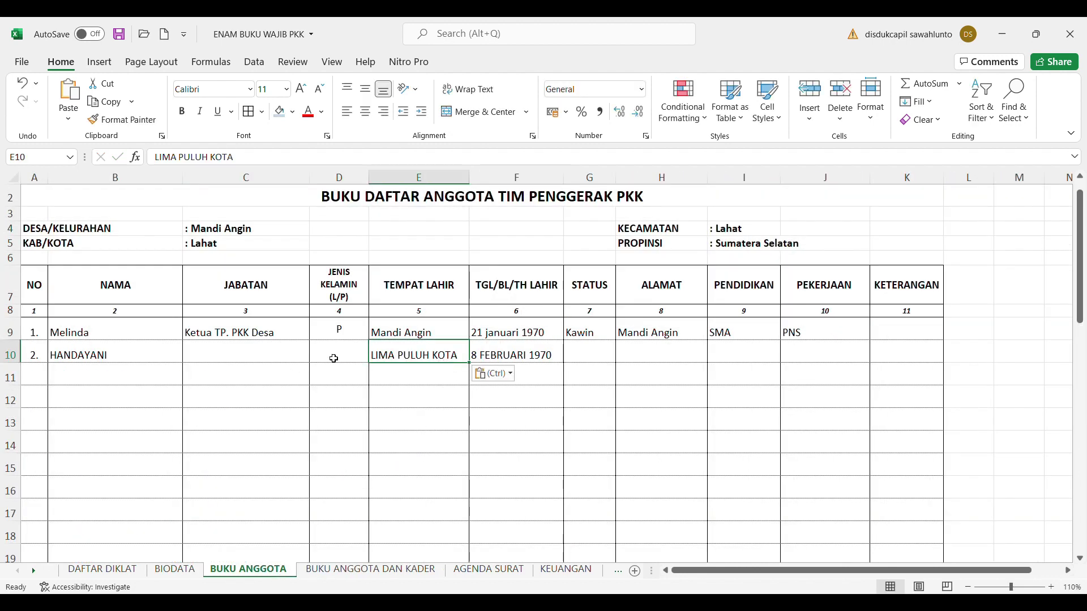
click(334, 357)
Enter gender P and position Wakil Ketua TP. PKK for member 2
text(P)
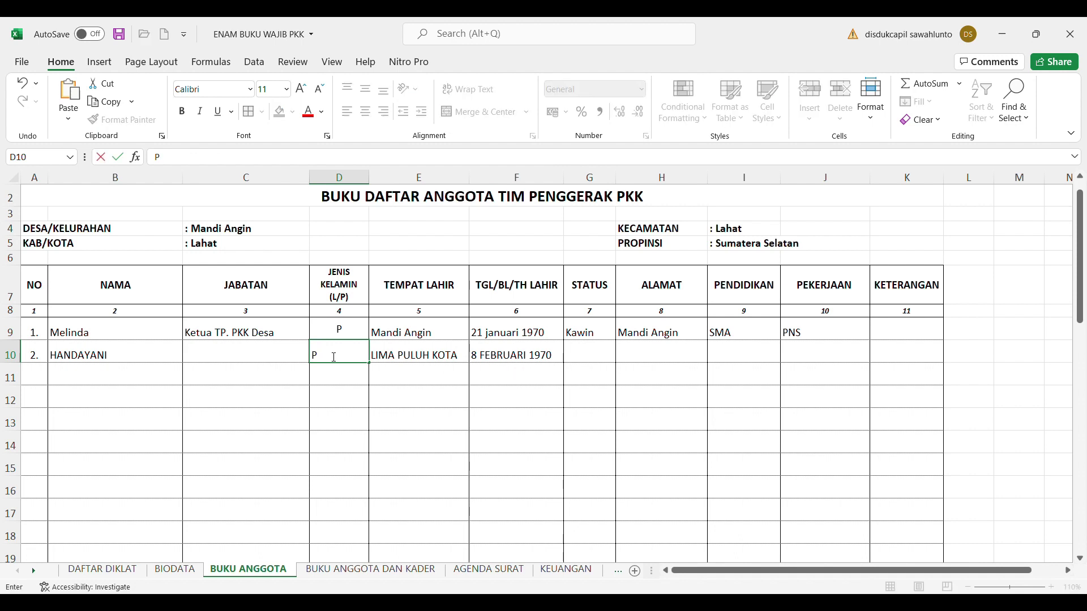
click(256, 359)
text(Wakil)
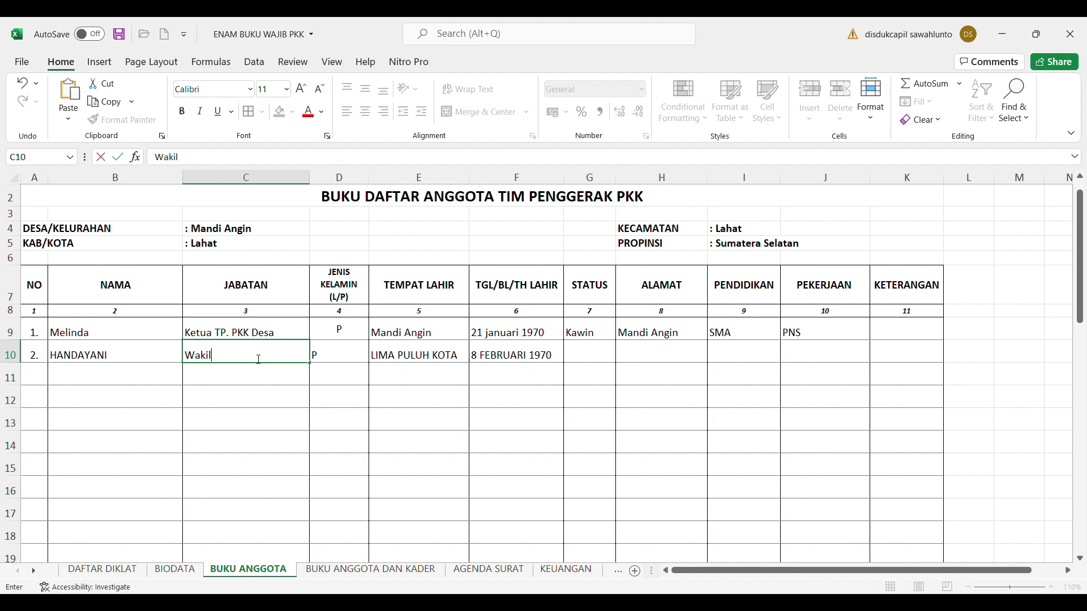
text( Ketua TP. PKK)
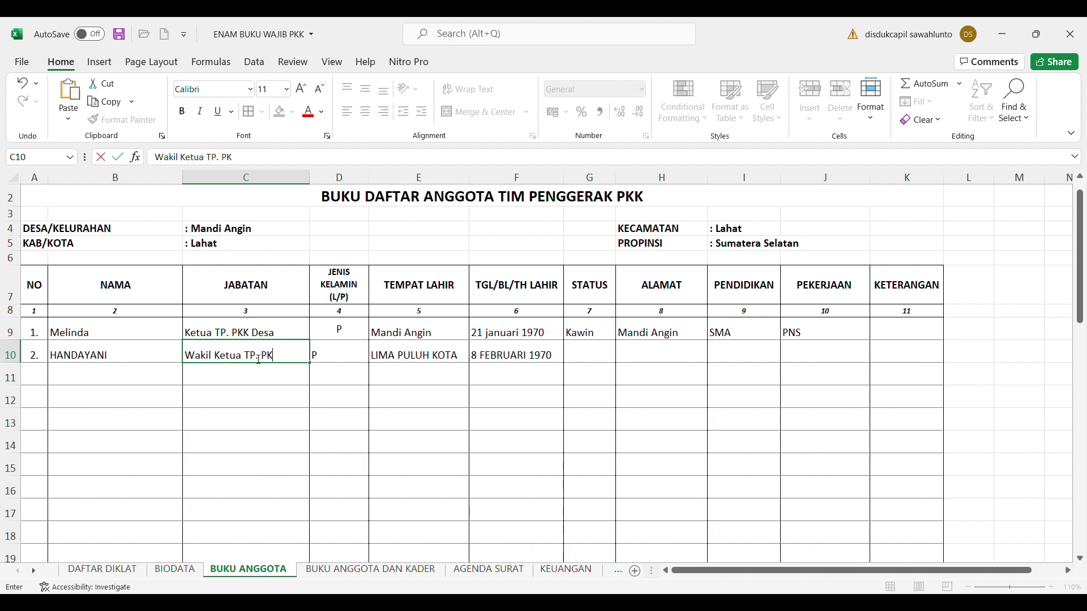
click(481, 400)
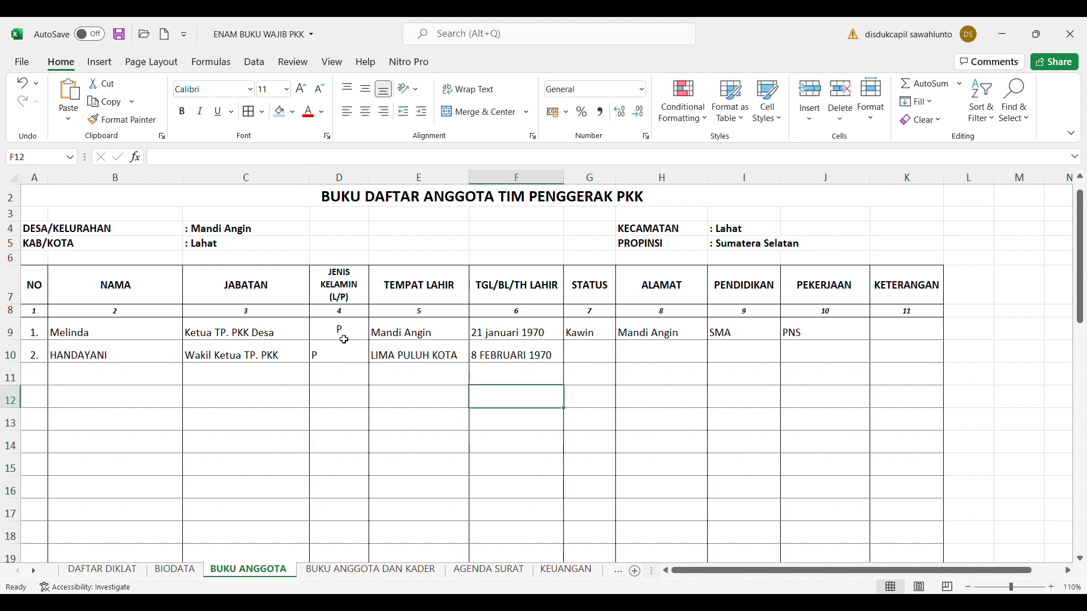
Bottom-align and centre both gender entries in D9:D10
drag(345, 339, 343, 354)
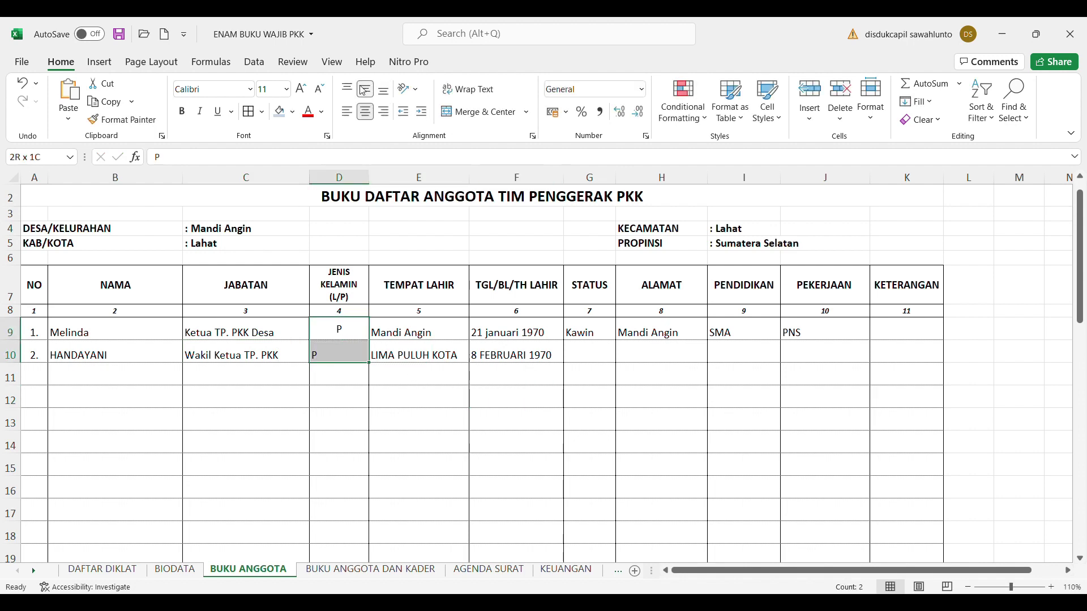
click(384, 89)
click(366, 114)
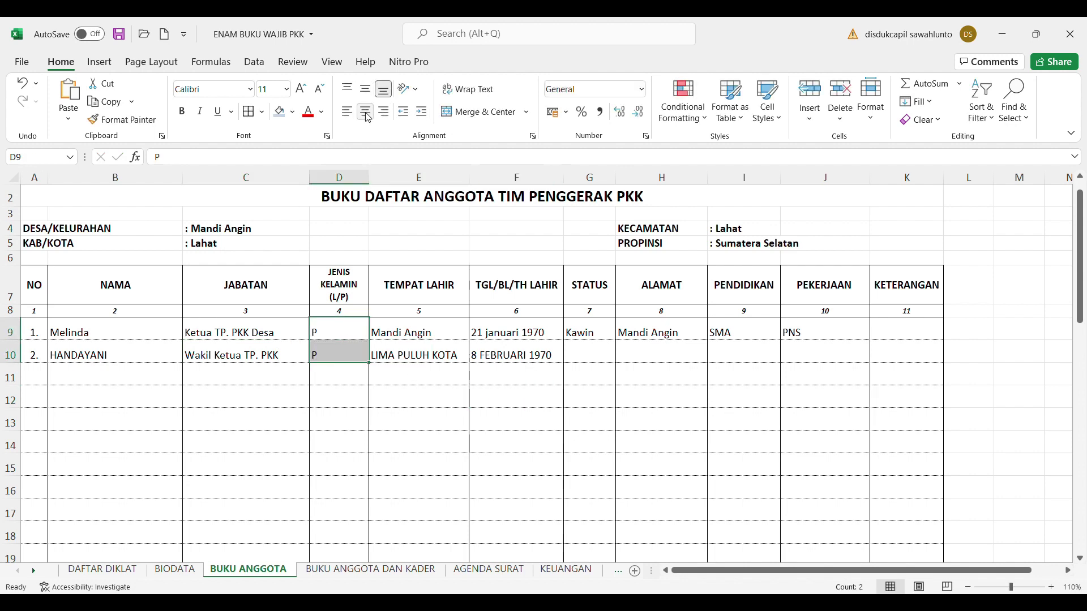
click(367, 115)
Enter Kawin, Mandi Angin, SMA and Ibu Rumah Tangga for member 2, widening column J
click(582, 355)
text(Kawin)
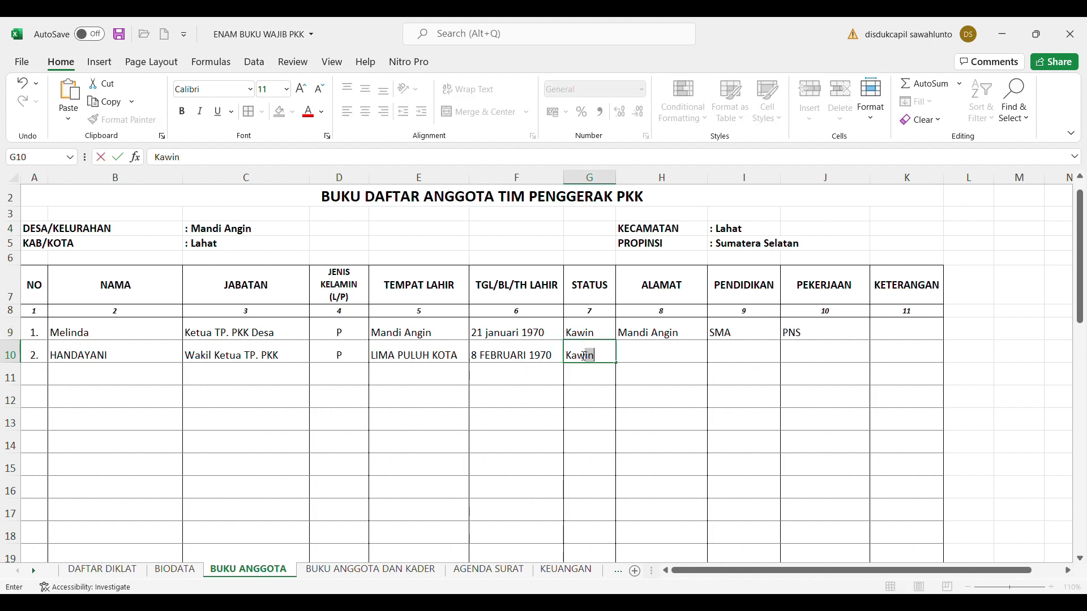
key(Return)
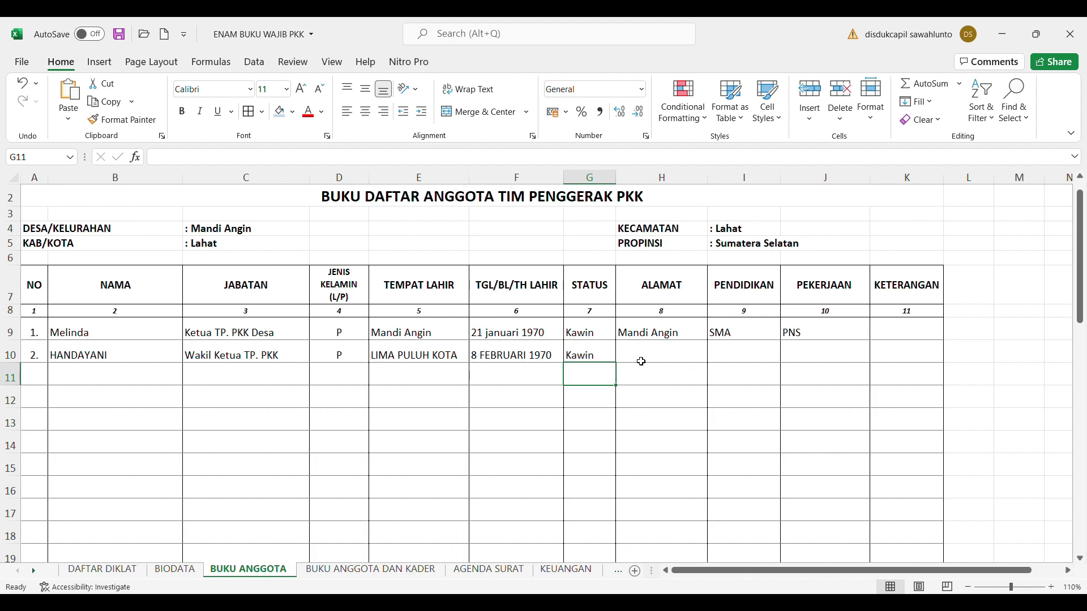
click(643, 361)
text(Man)
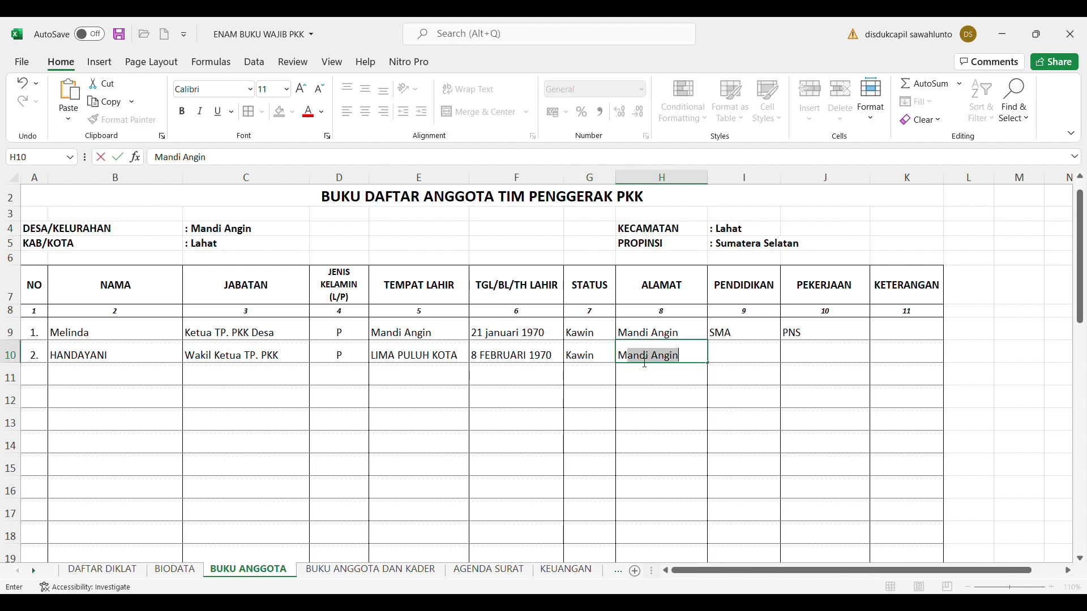
text(di Angin)
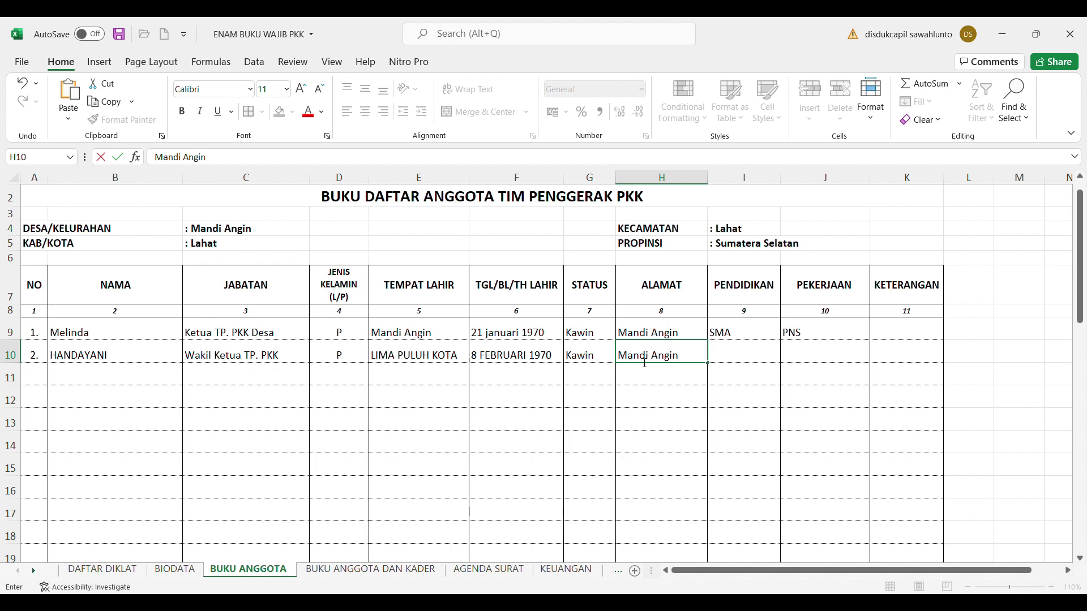
click(736, 366)
text(SMA)
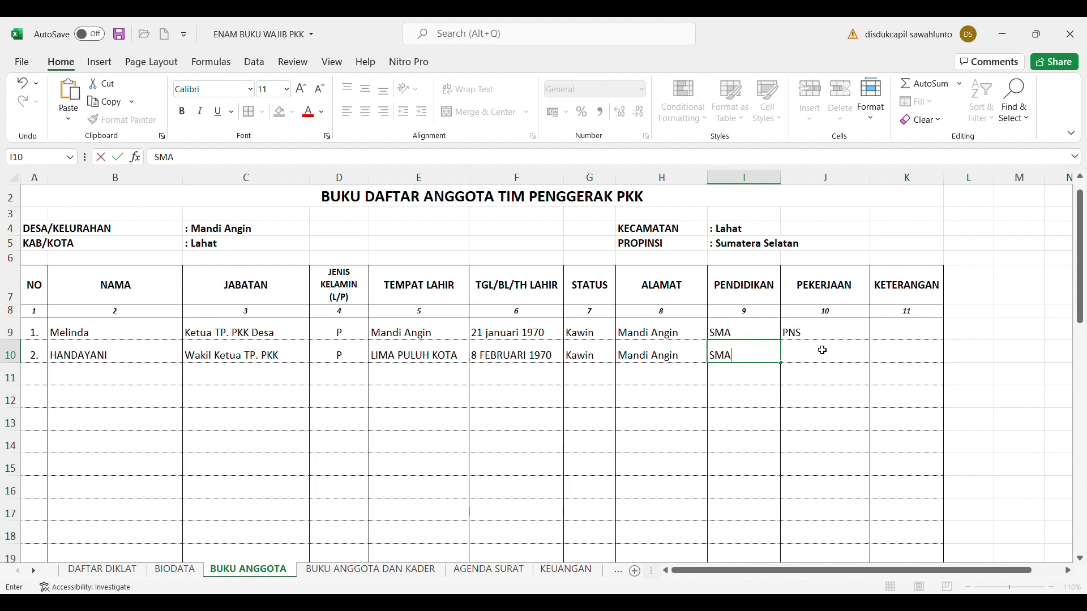
click(823, 351)
text(Ibu Rumah Tangga)
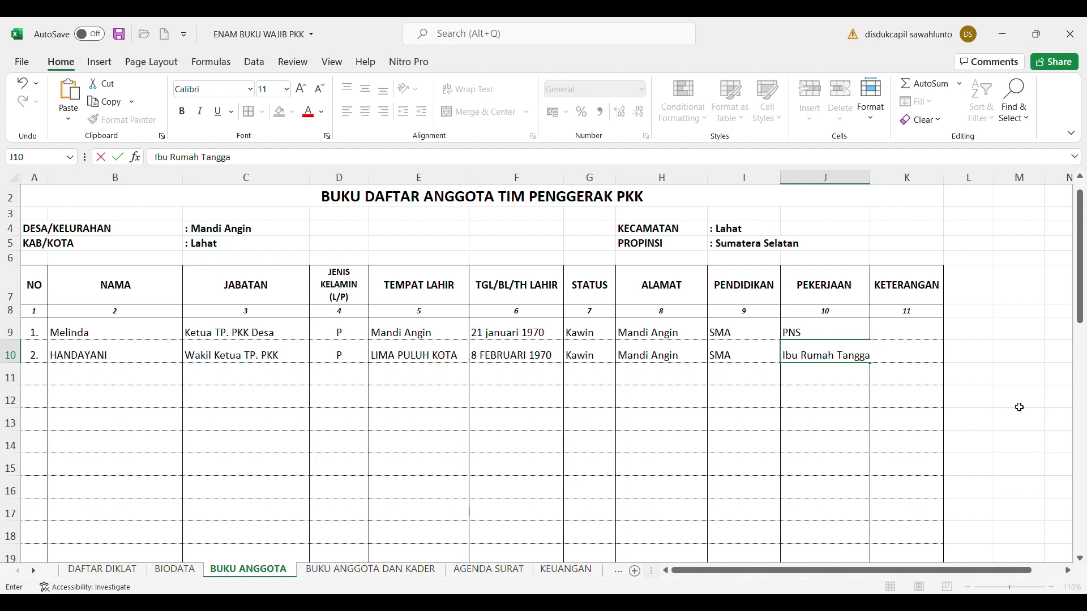
click(1018, 397)
drag(870, 178, 890, 181)
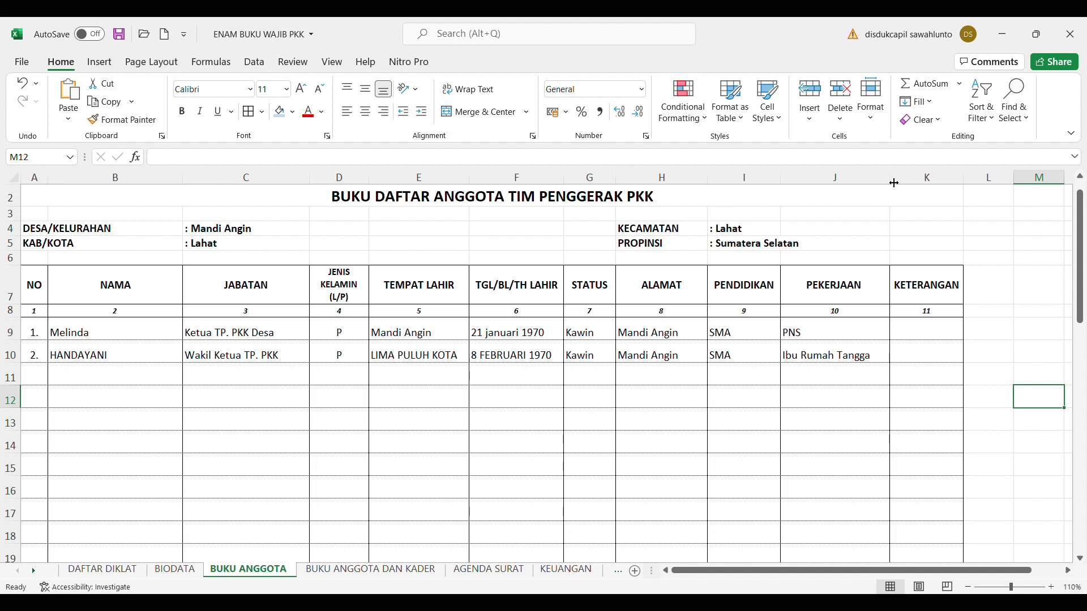
click(44, 384)
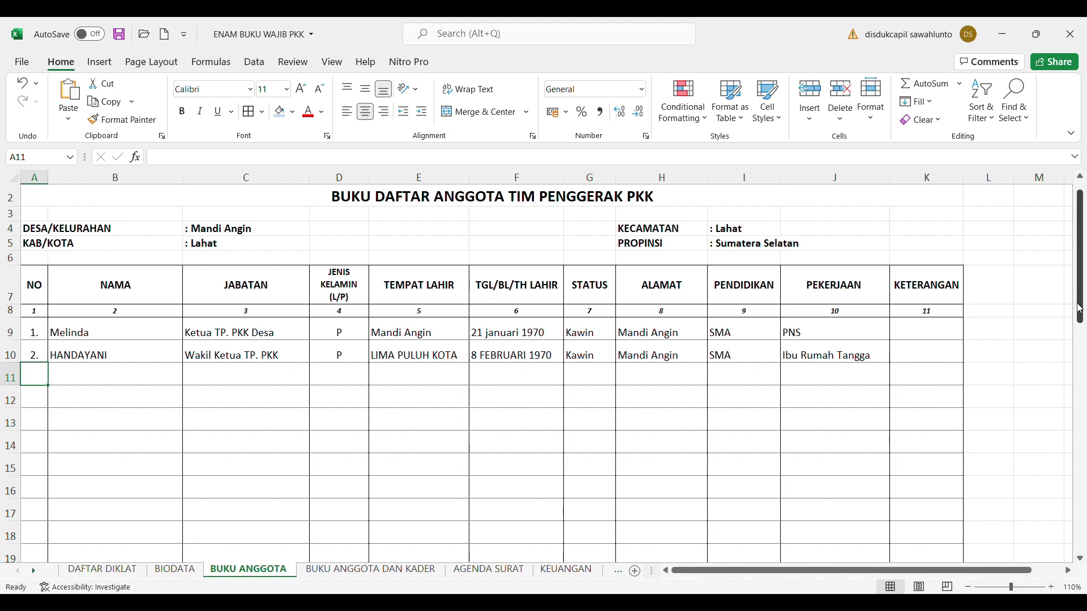
scroll(1080, 308, down, 2)
scroll(1082, 309, up, 2)
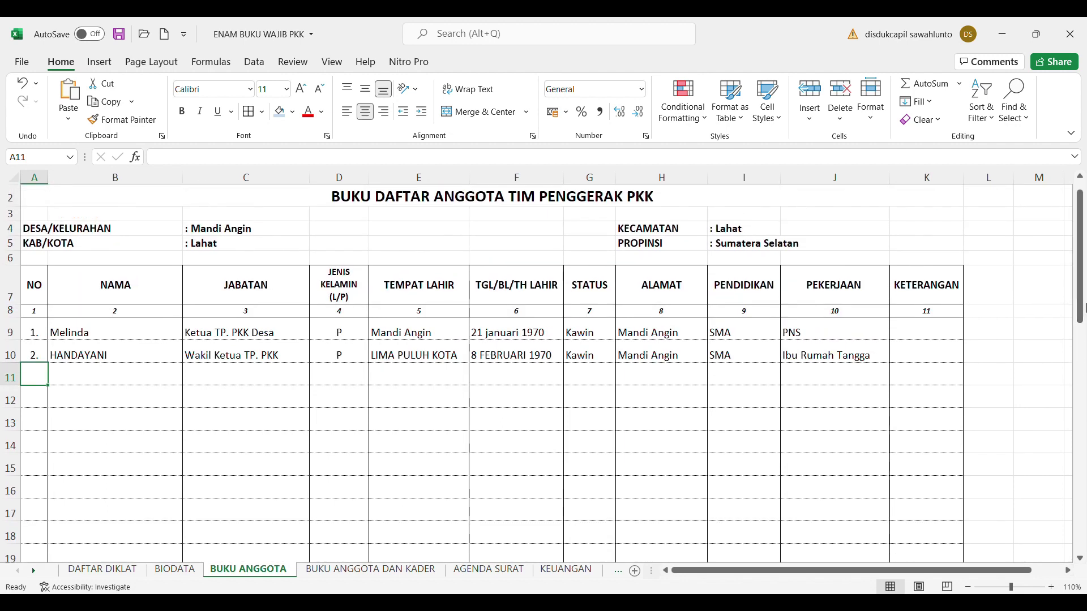
click(385, 573)
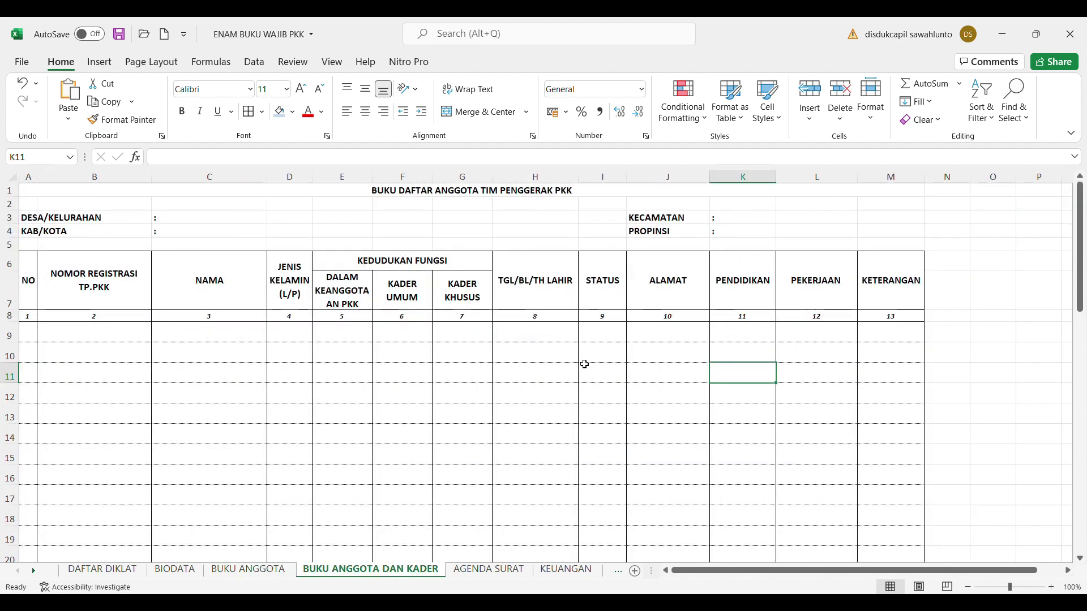
Enlarge the BUKU ANGGOTA DAN KADER title to font size 14
click(467, 199)
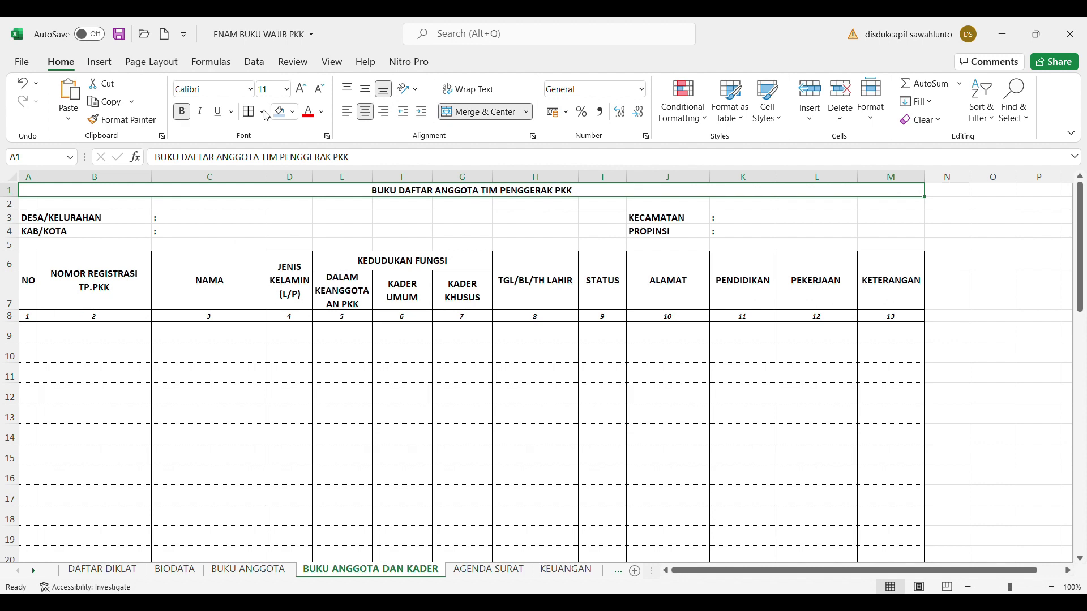
click(288, 88)
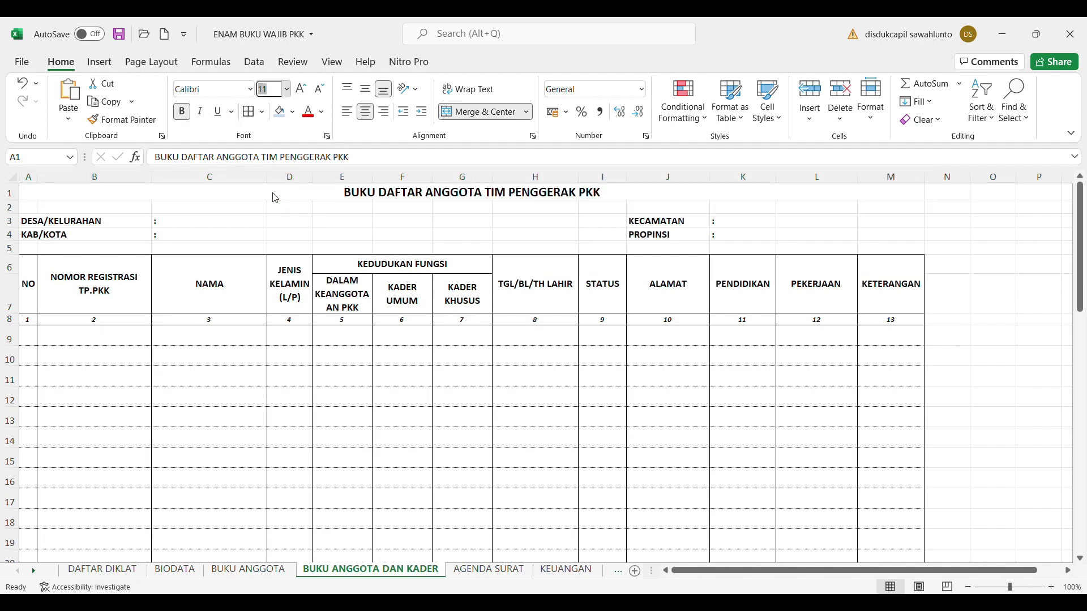
click(275, 198)
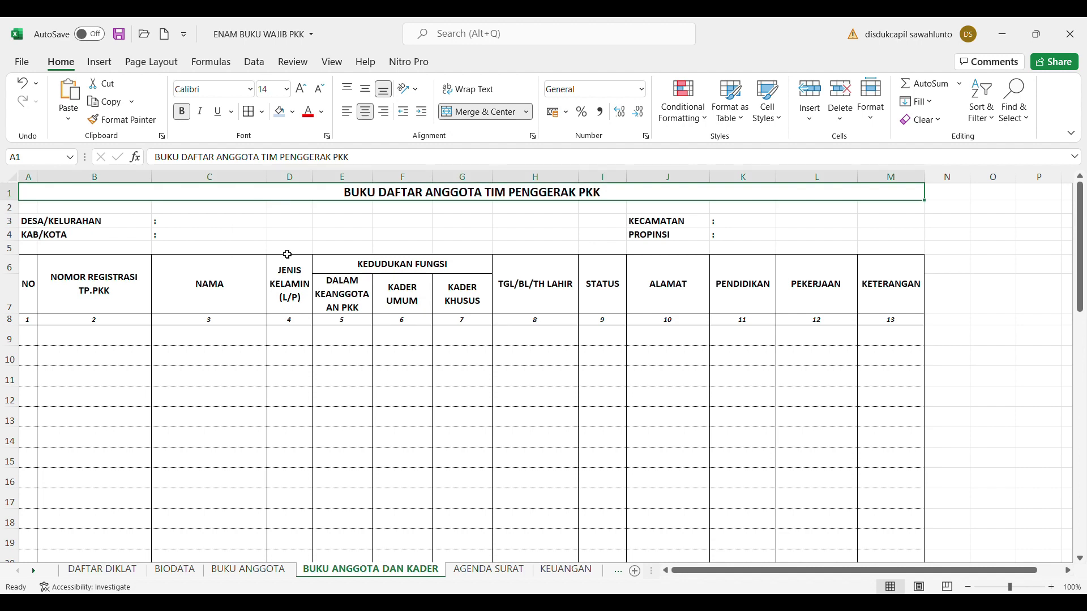
click(253, 568)
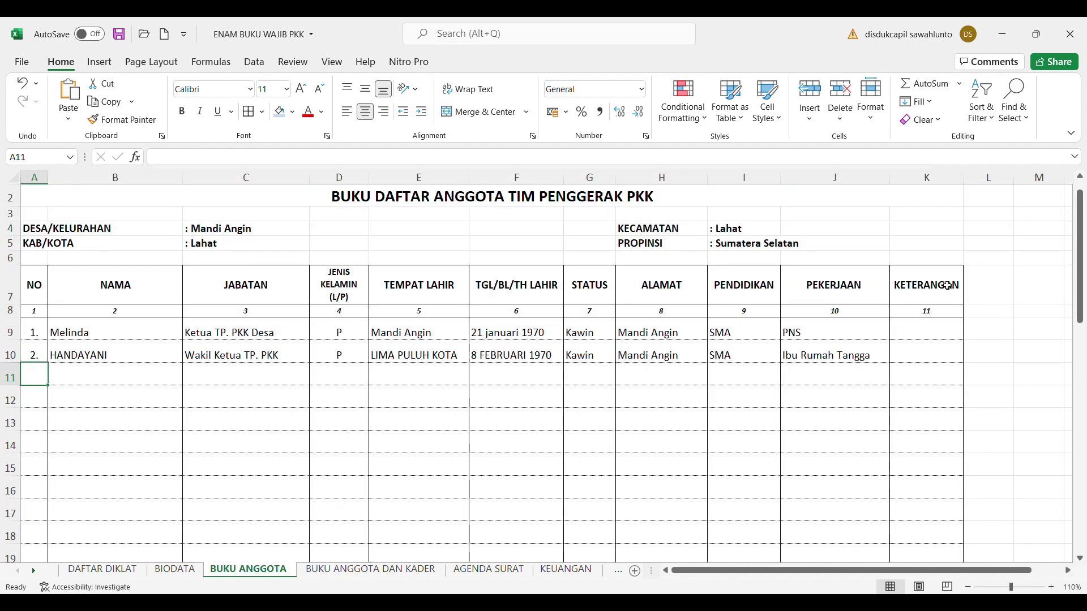
click(942, 300)
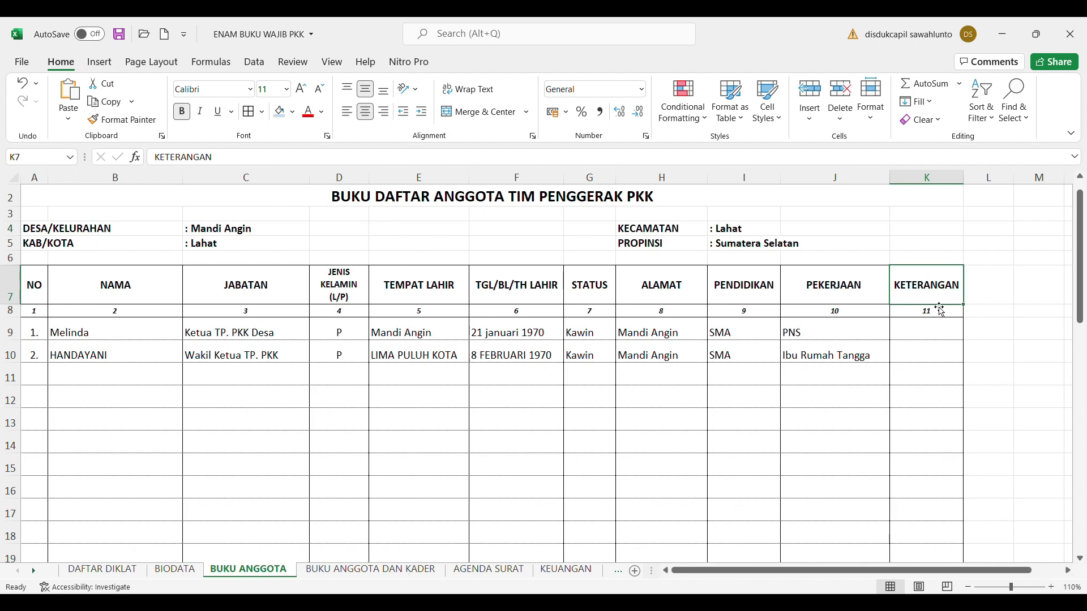
click(349, 572)
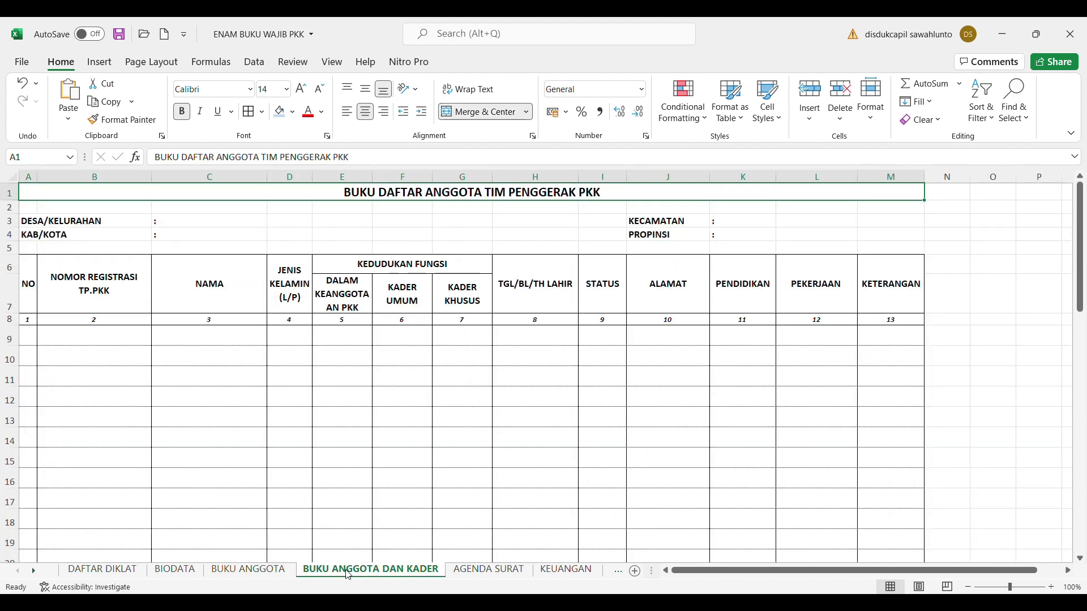
click(385, 164)
text(DAN KADER)
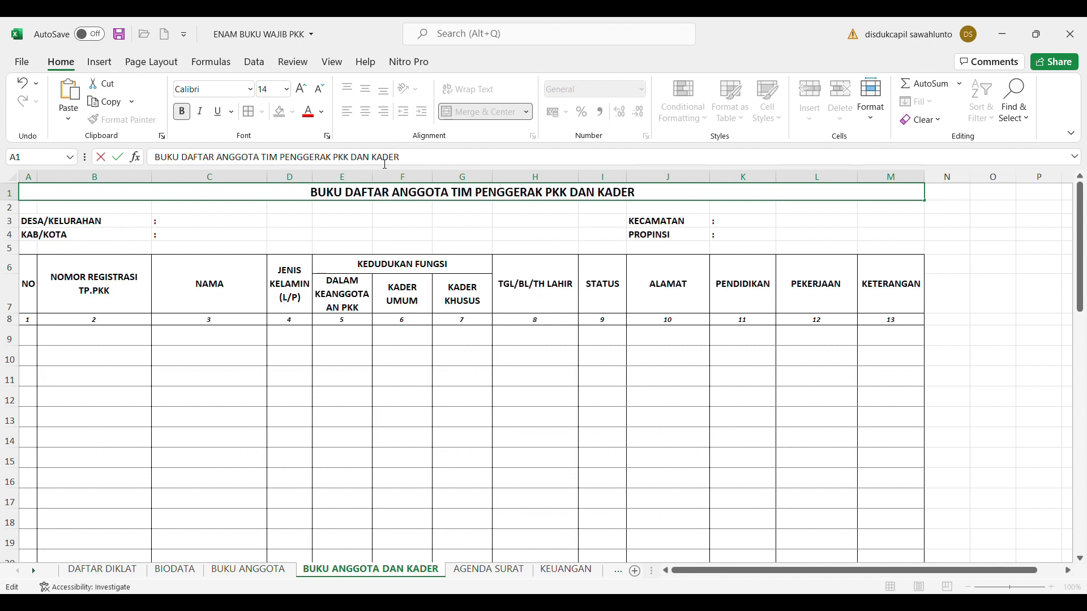
click(510, 436)
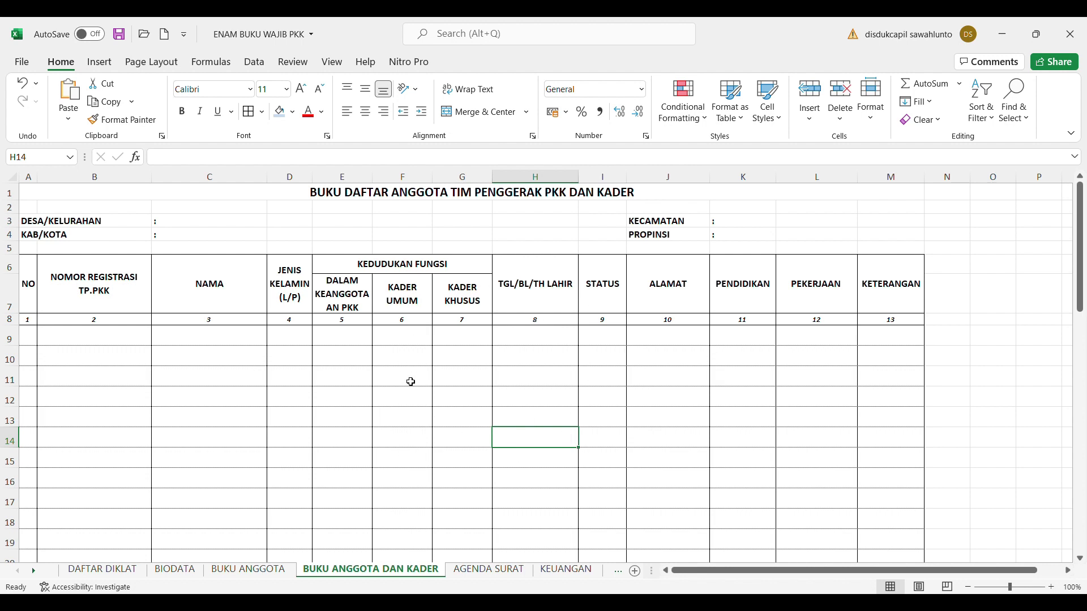
Go to the BUKU ANGGOTA DAN KADER sheet and bring up the Buku PKK PDF in Edge
click(269, 575)
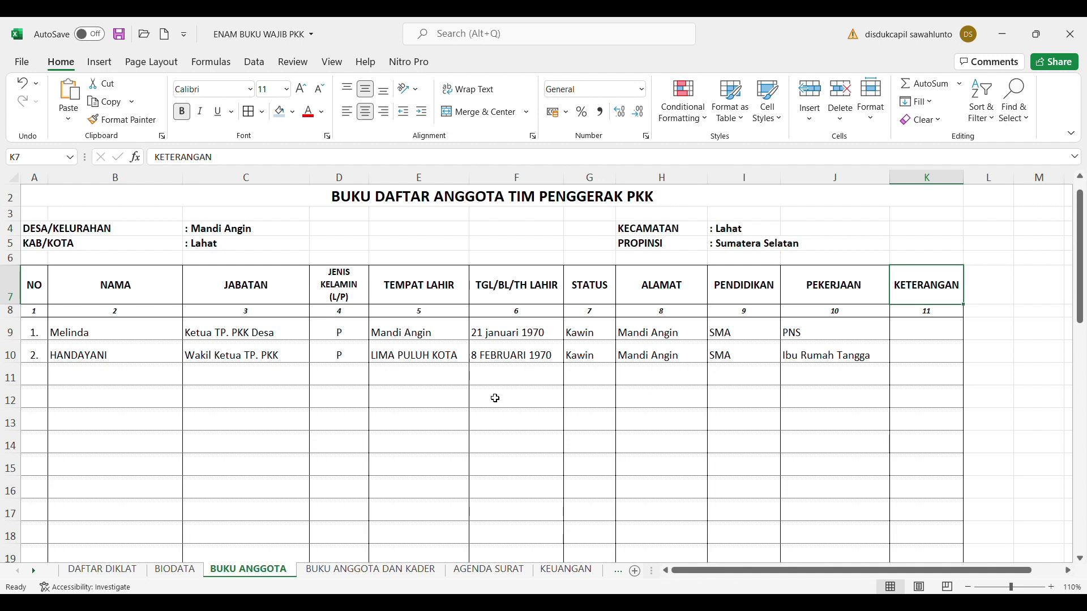
click(379, 571)
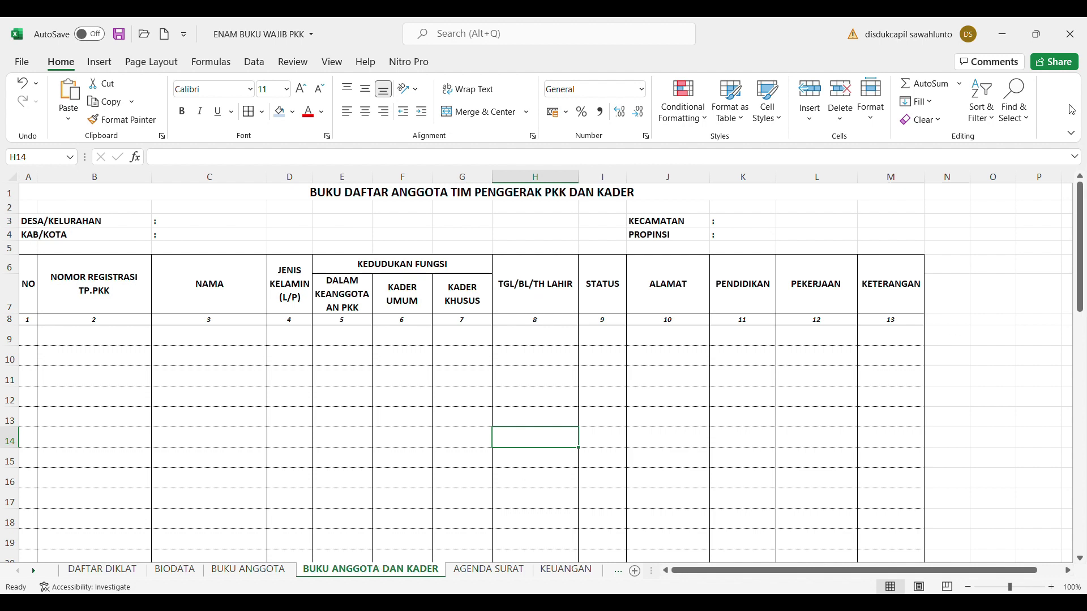
key(alt+Tab)
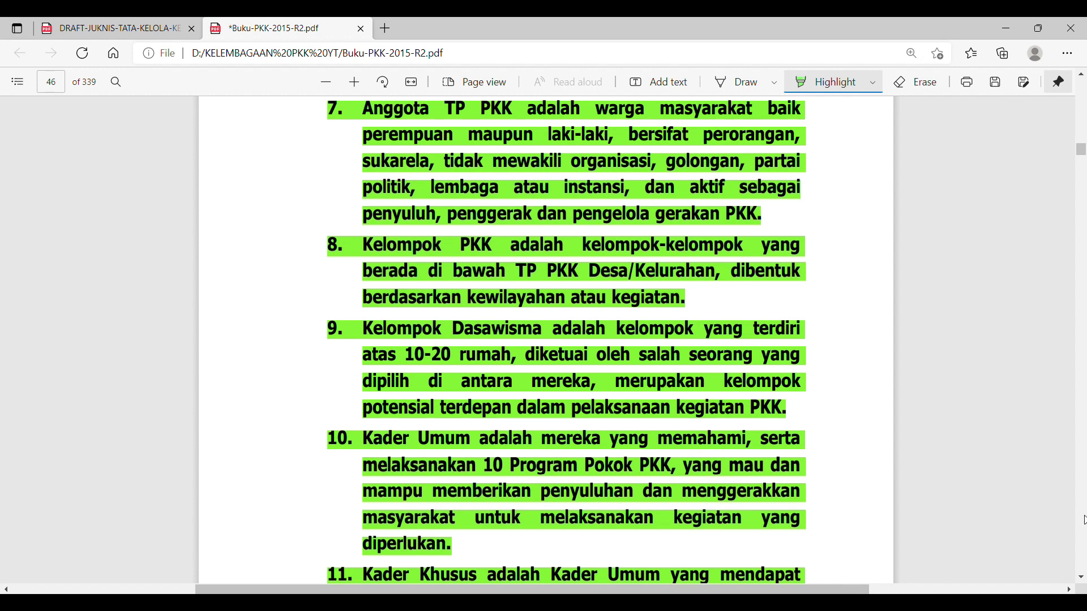
Read the PDF's items 10–12 on Kader Umum and Kader Khusus, then return to the Excel workbook
click(1082, 577)
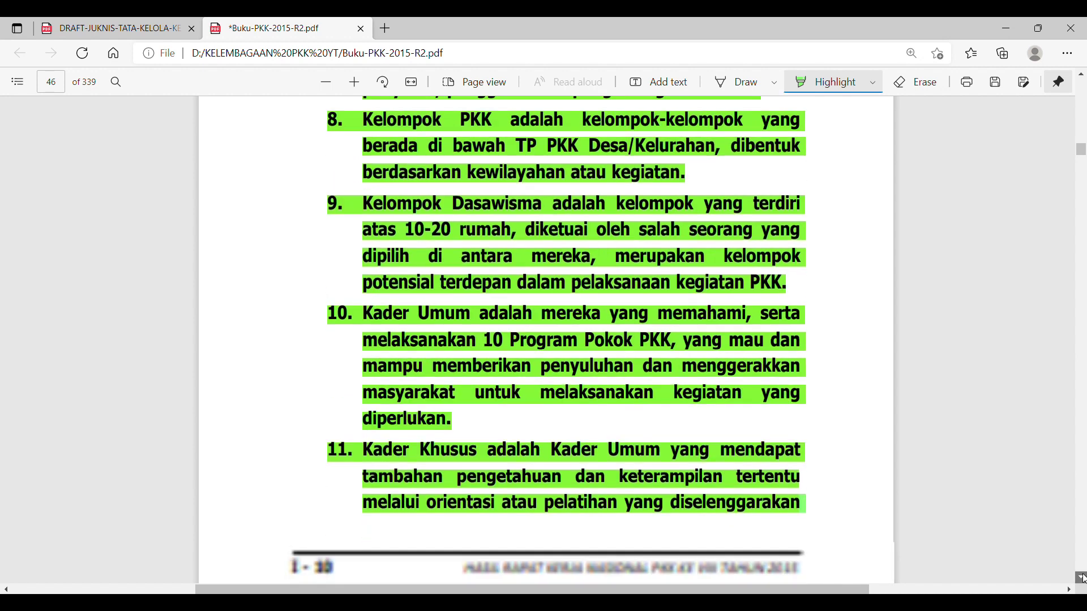
click(1082, 78)
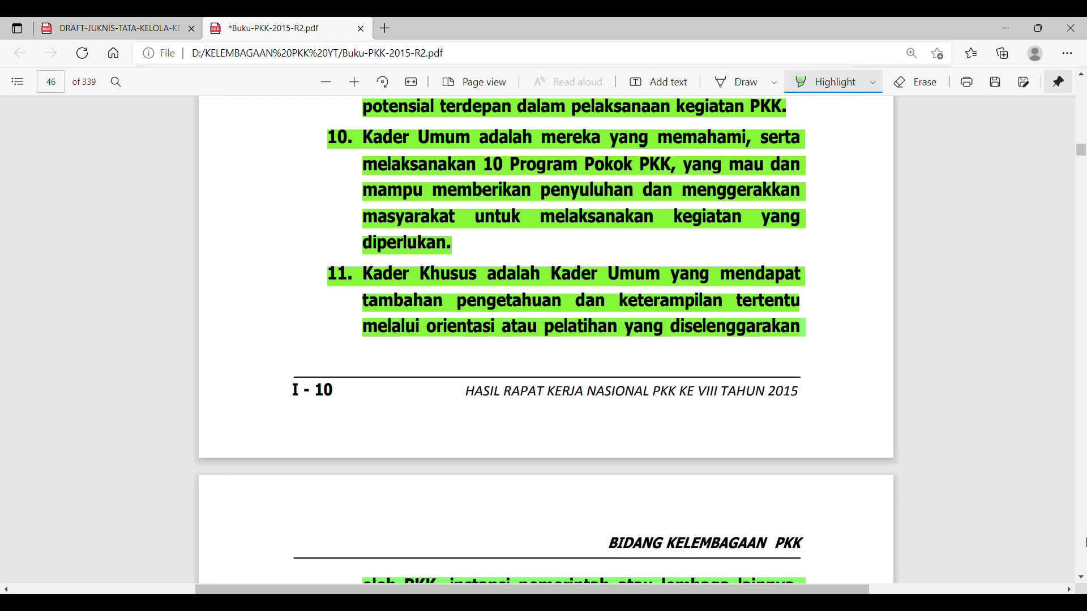
click(1081, 578)
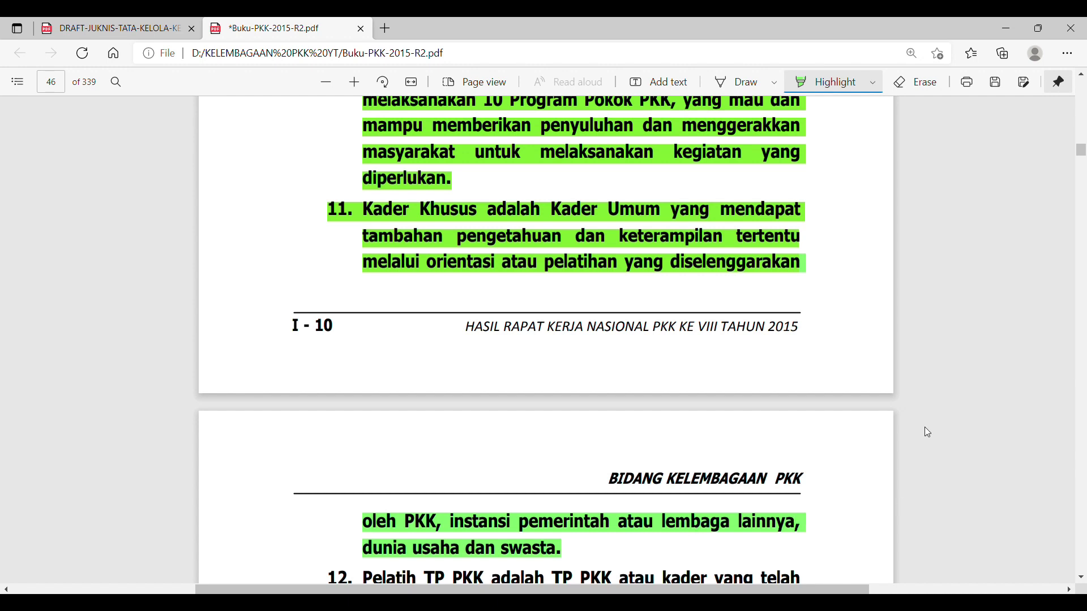
click(1081, 74)
scroll(1082, 75, up, 5)
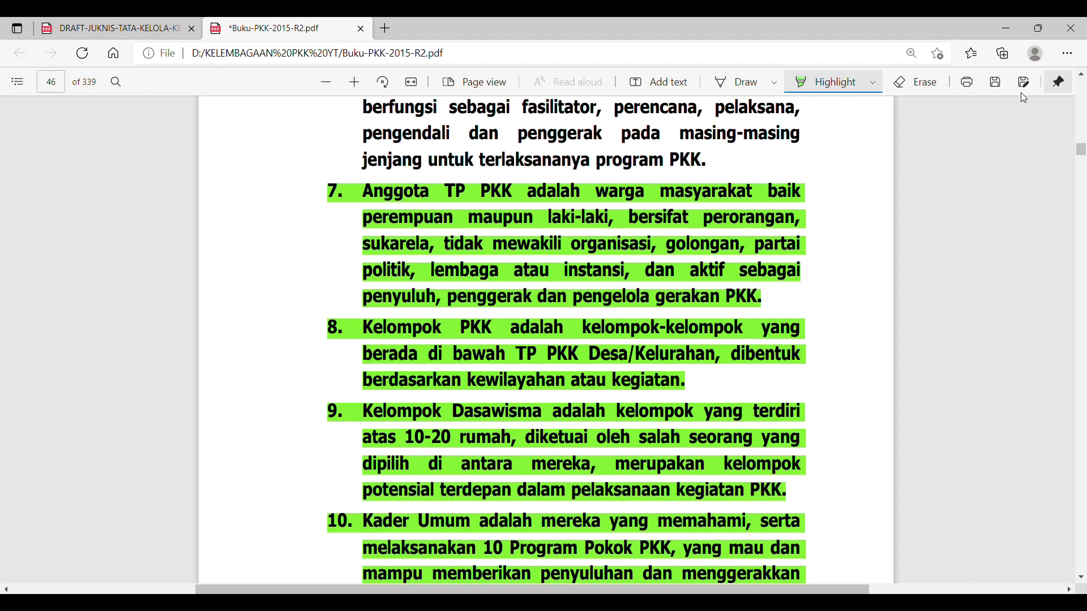
click(1006, 28)
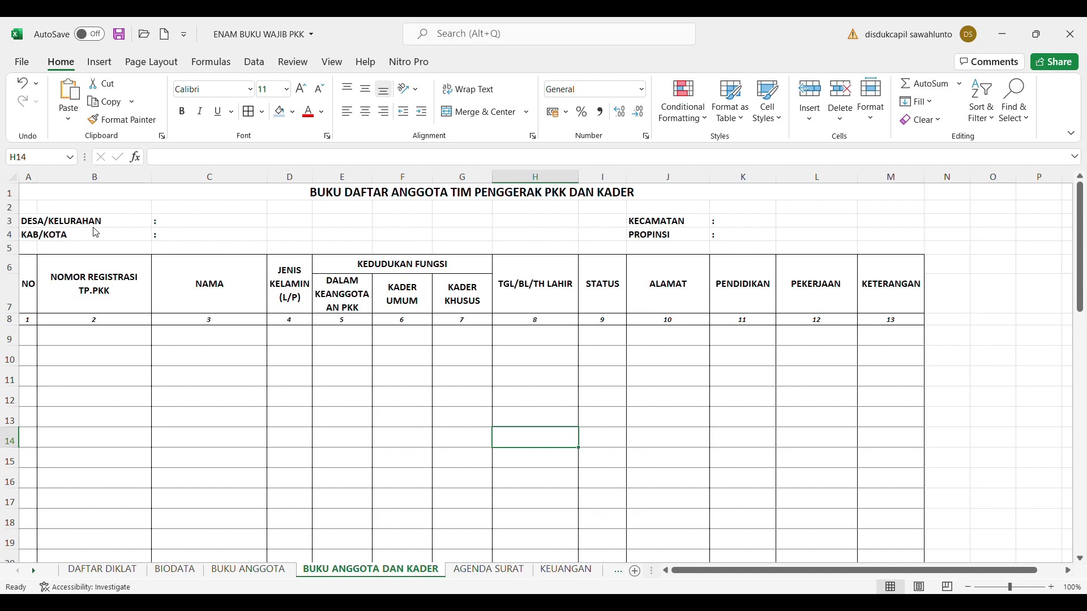
Add MANDI ANGIN as the Desa/Kelurahan and LAHAT as the Kecamatan in the header
click(41, 222)
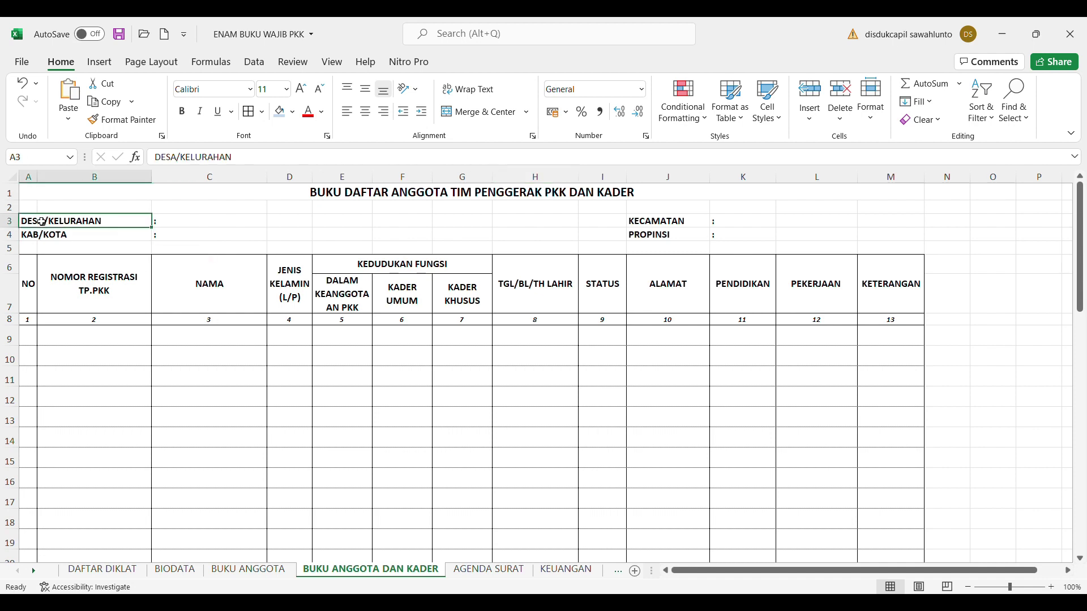
click(210, 221)
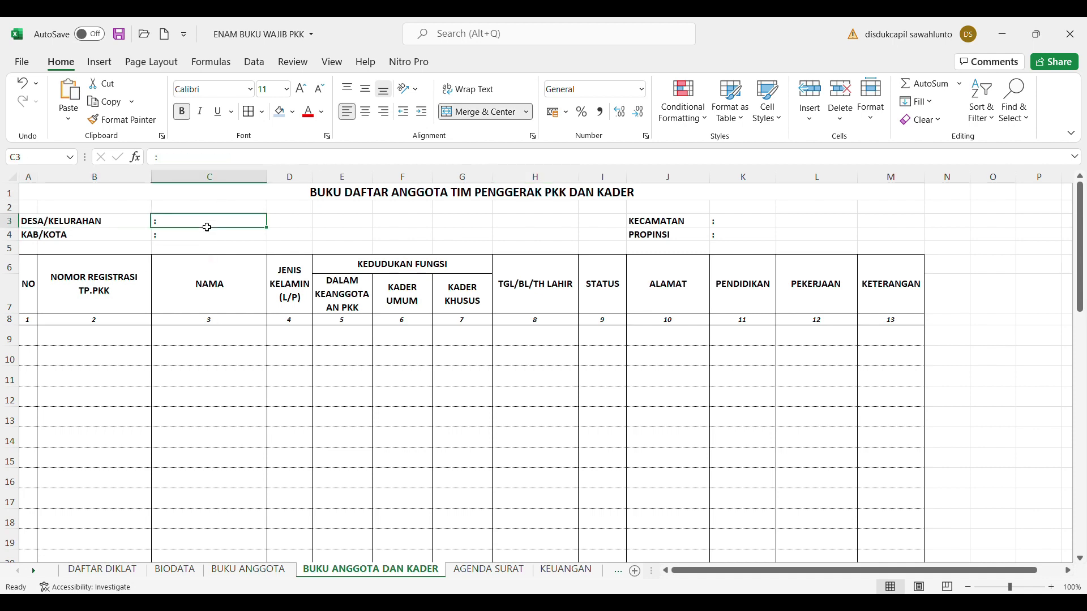
click(229, 165)
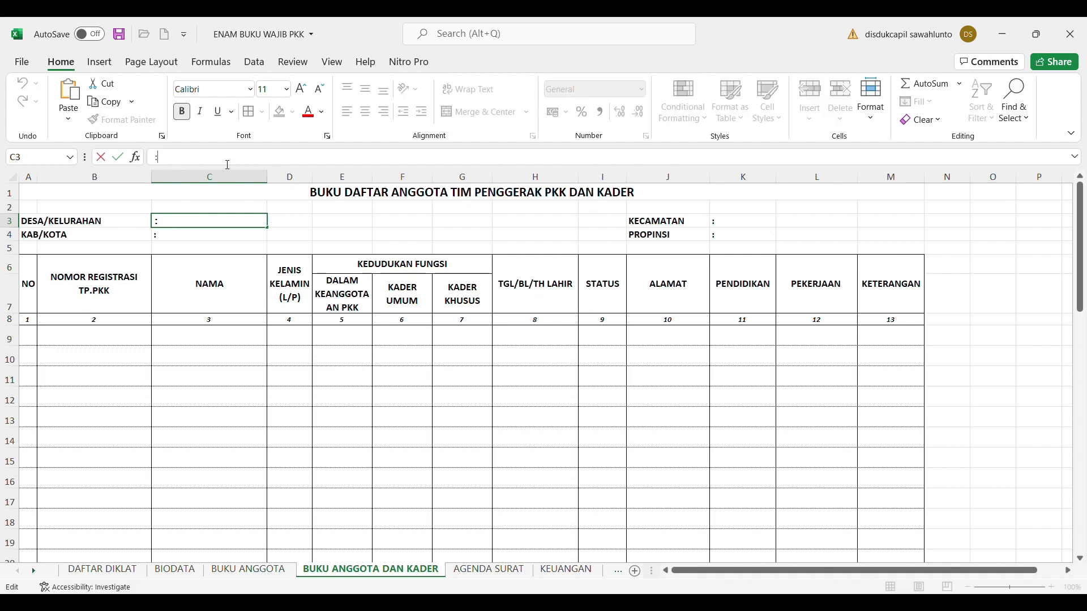
text(MANDI ANGIN)
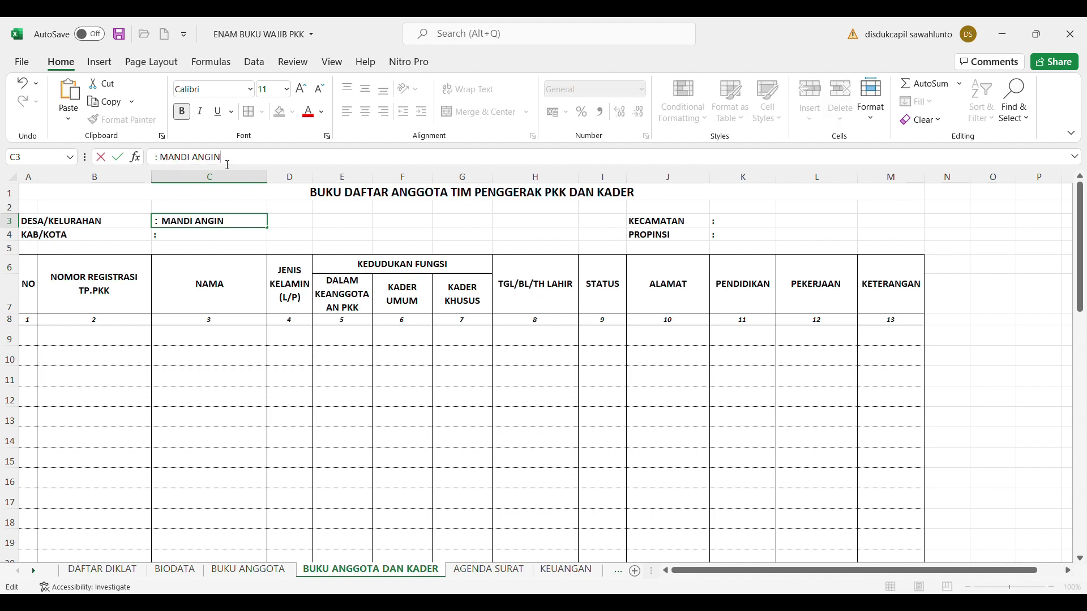
click(757, 222)
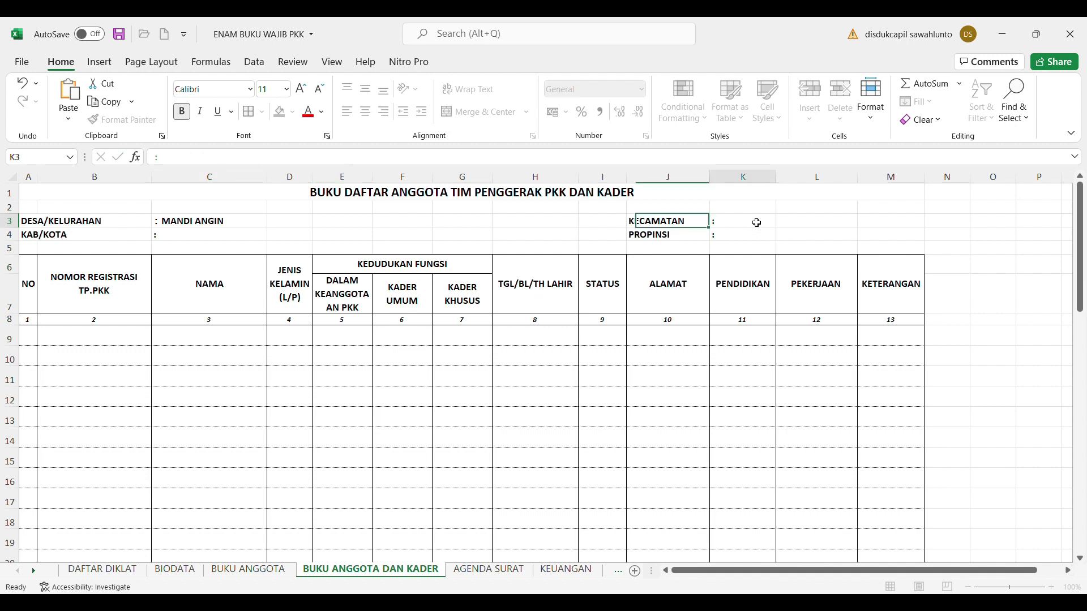
click(282, 163)
text(LAHAT)
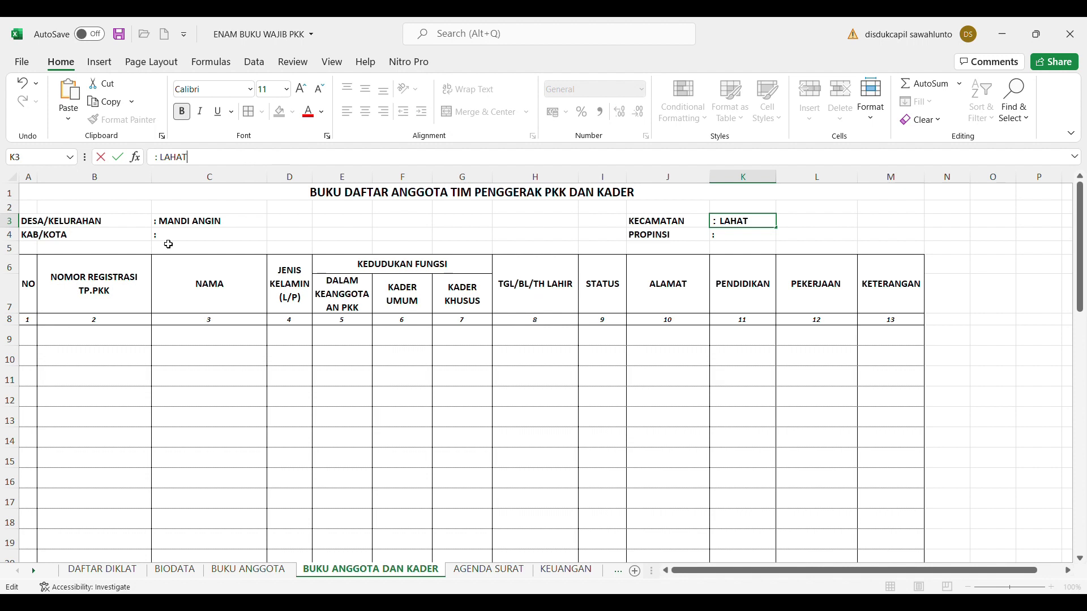
click(131, 248)
Add LAHAT as the Kab/Kota and SUMATERA SELATAN as the Propinsi in the header
click(193, 240)
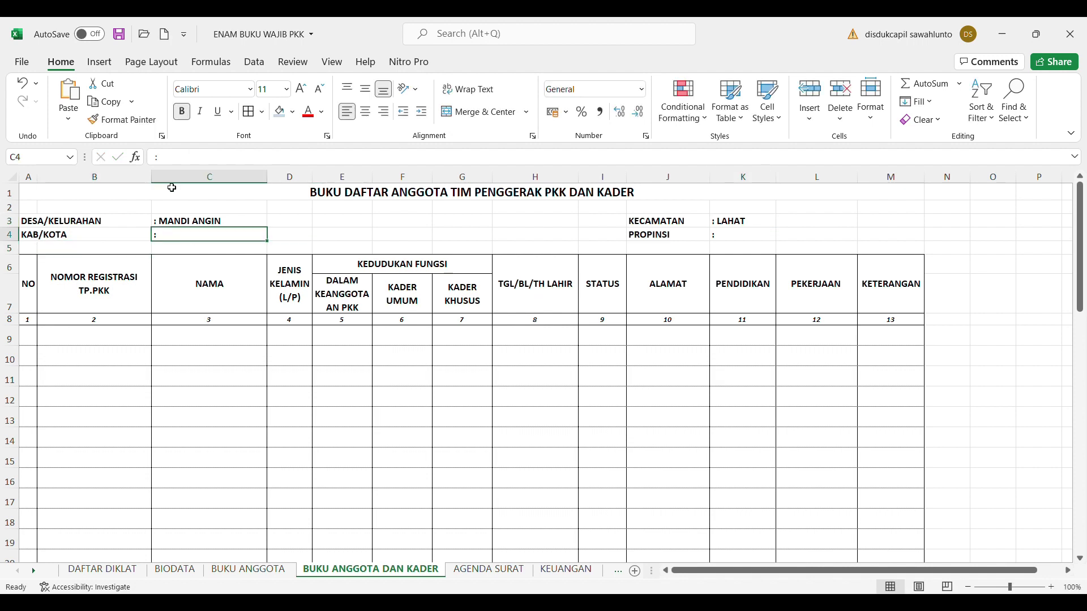
click(176, 164)
text(LAHAT)
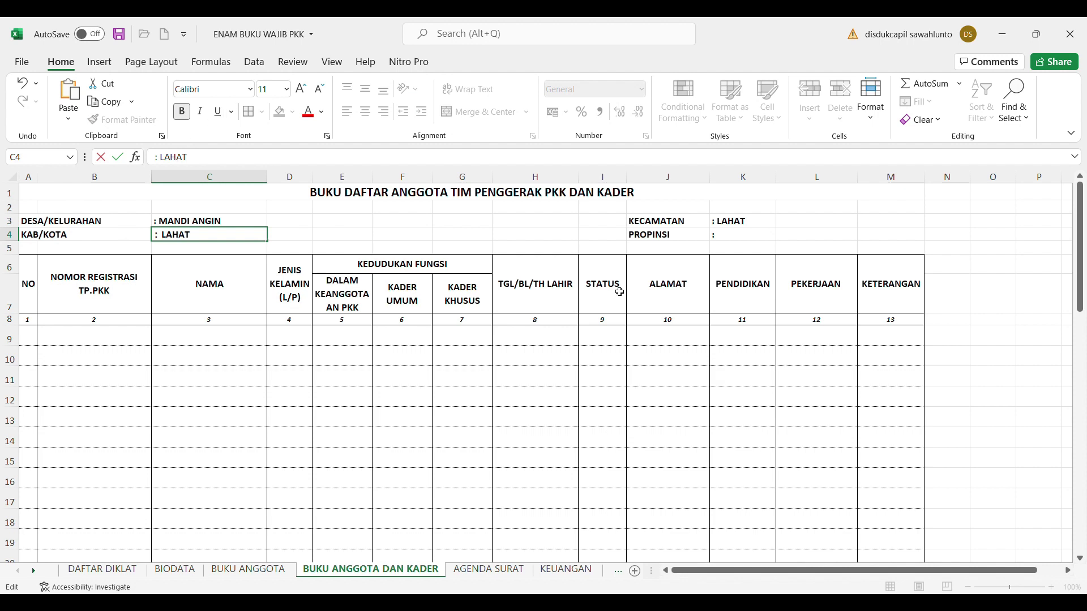
click(733, 238)
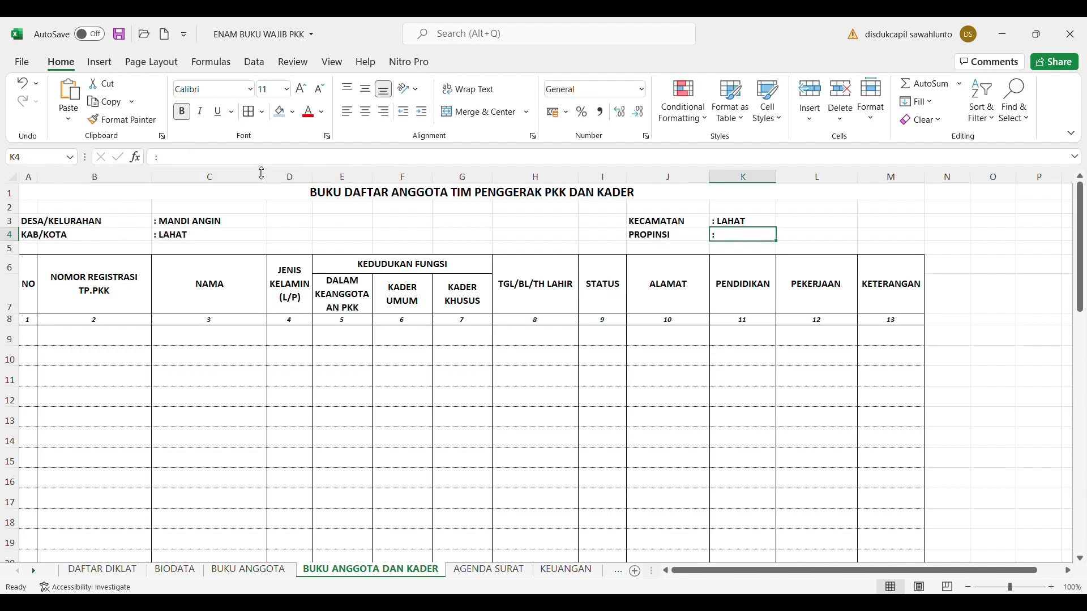
click(262, 164)
text(SUMA)
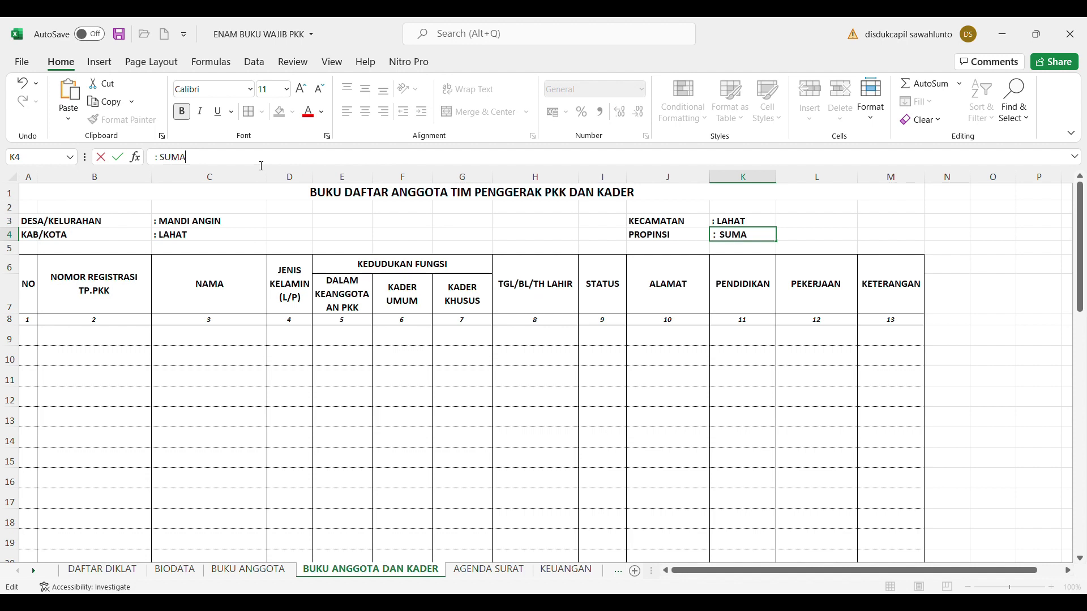
text(TERA SELATAN)
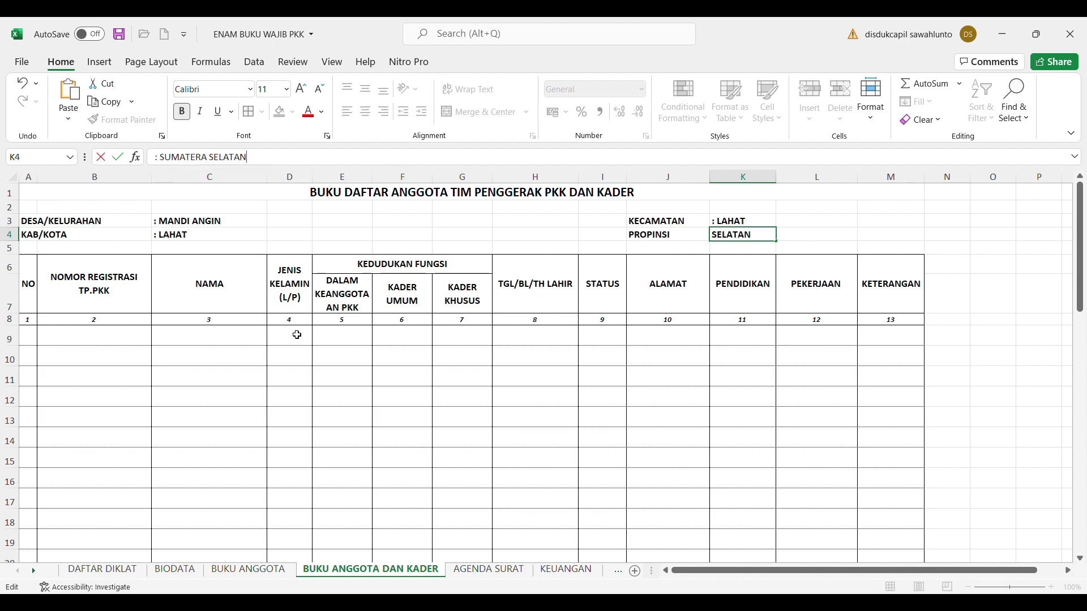
click(295, 334)
Number the first member row 1 in A9 and begin registration number 01/PKK-MA/I/ in B9
click(34, 342)
text(1,)
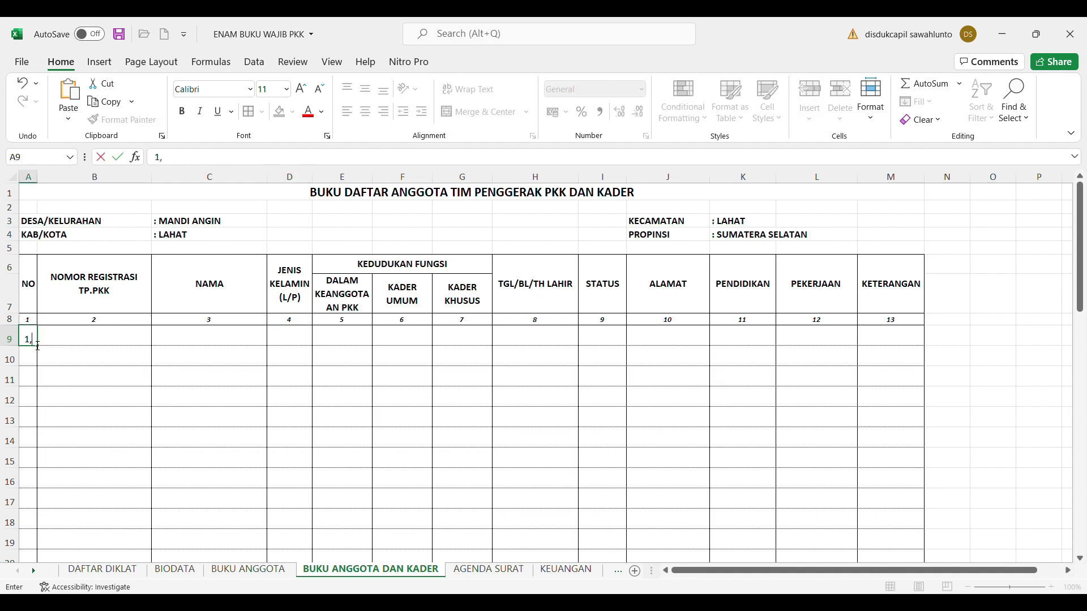
text(.)
key(Tab)
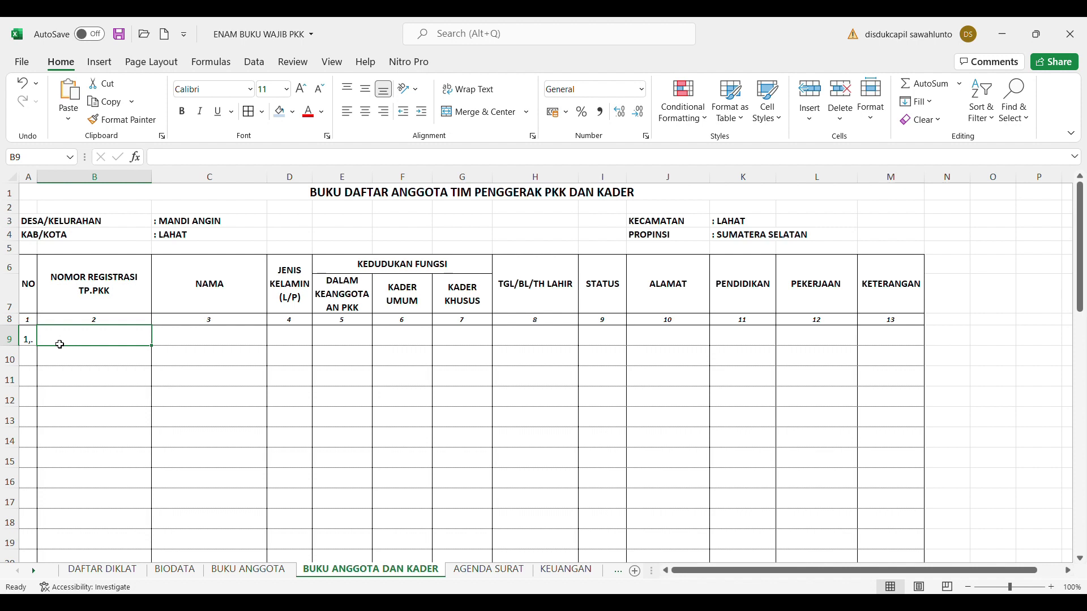
text(01/)
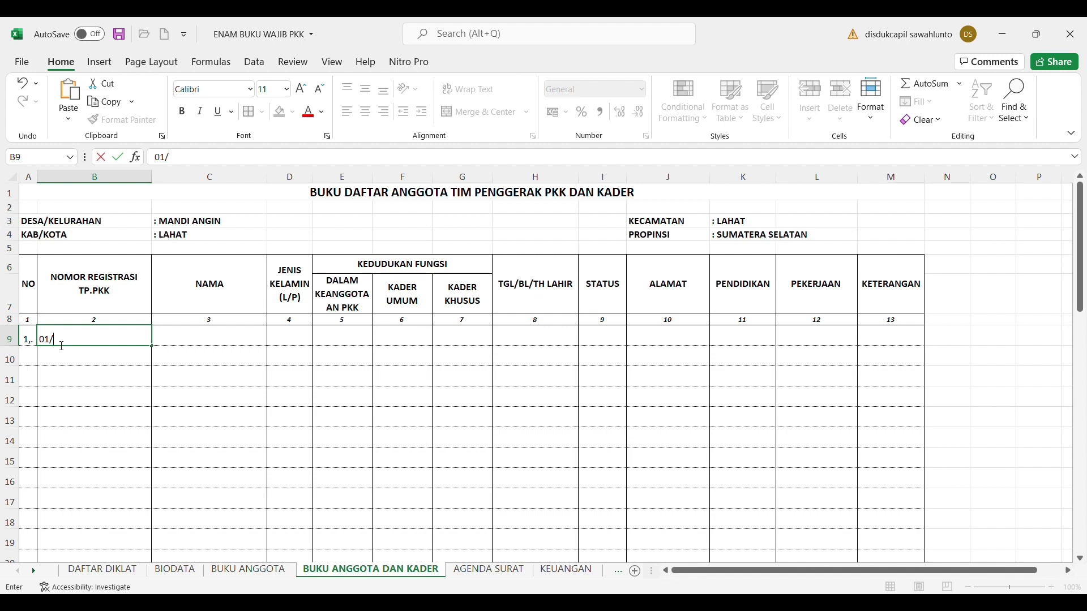
text(PKK-MA/I/)
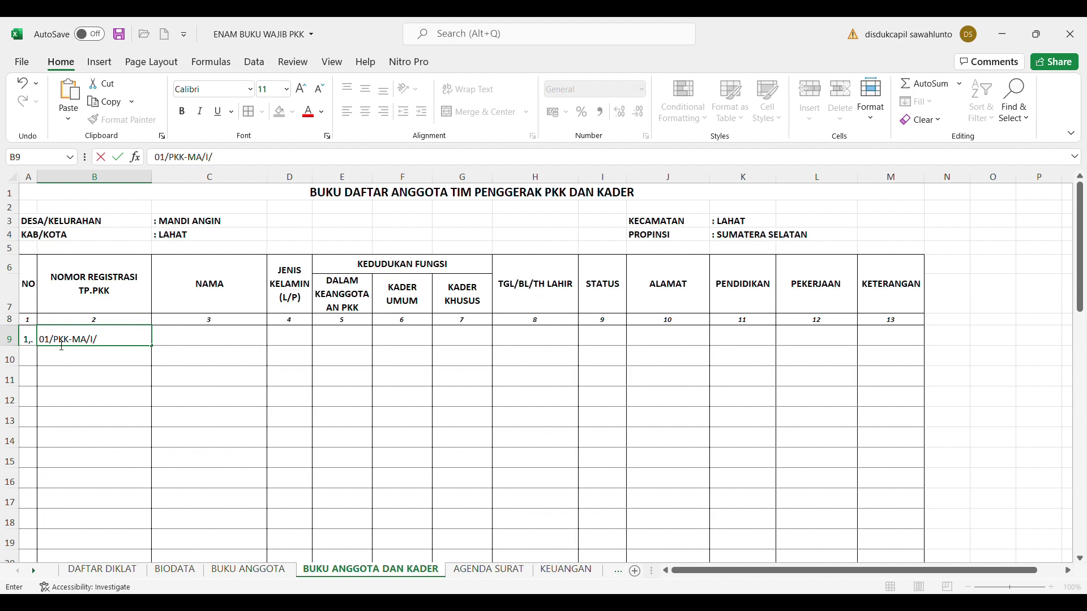
Complete B9 as 01/PKK-MA/I/2018 and switch to the BUKU ANGGOTA sheet
text(2018)
click(215, 336)
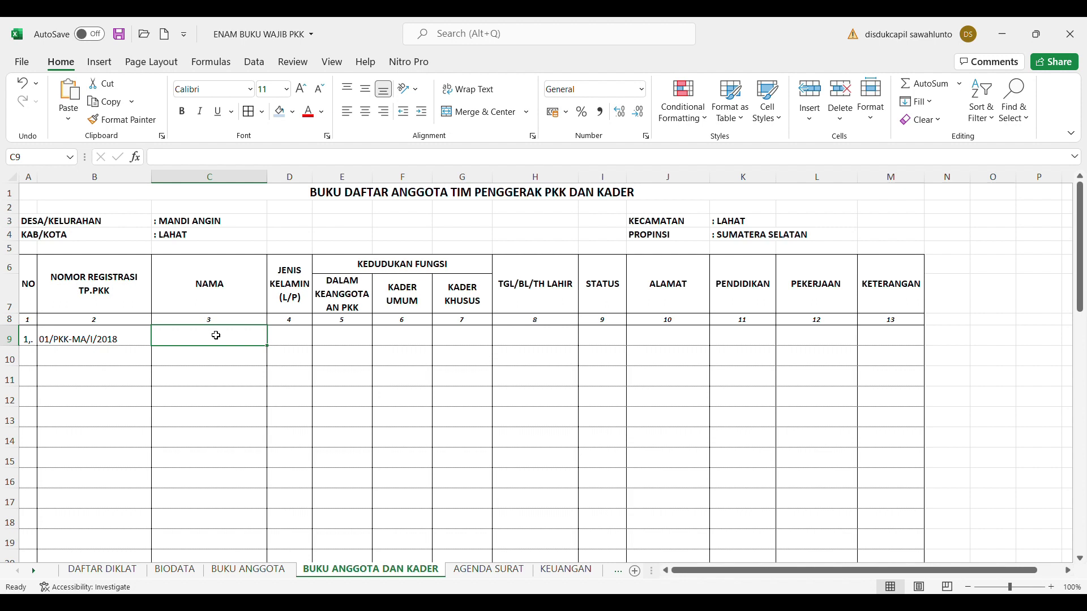
click(244, 571)
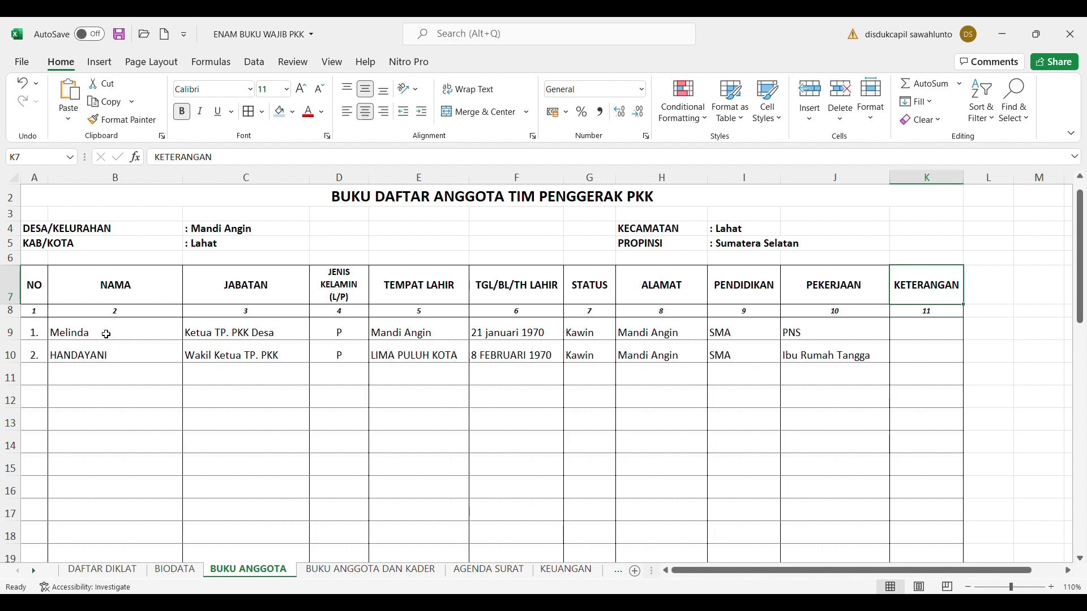
Copy the first member's name from BUKU ANGGOTA into C9 and enter gender P in D9
click(94, 333)
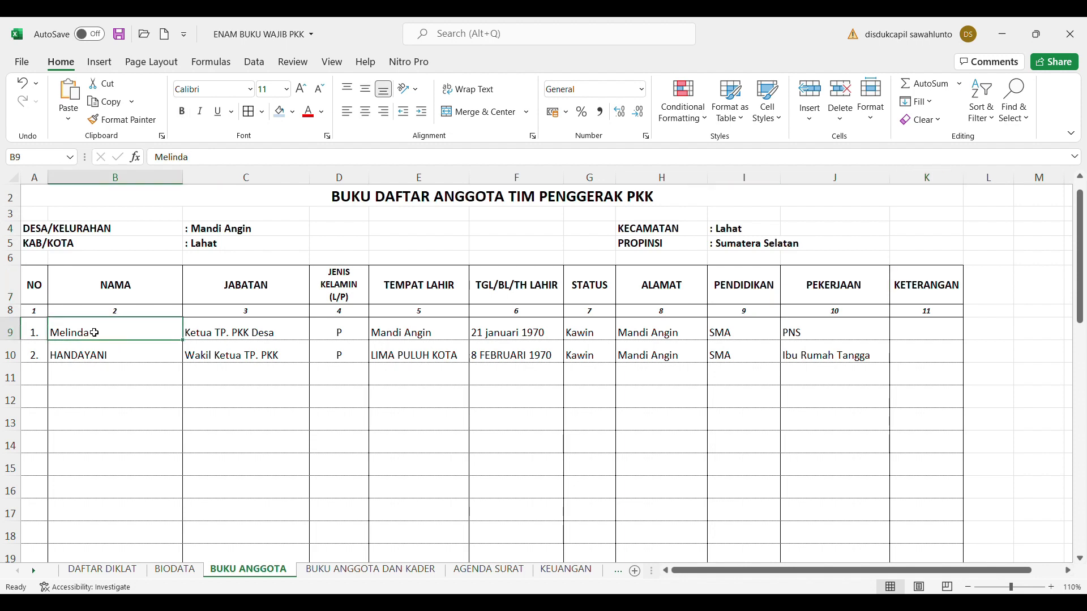
click(403, 573)
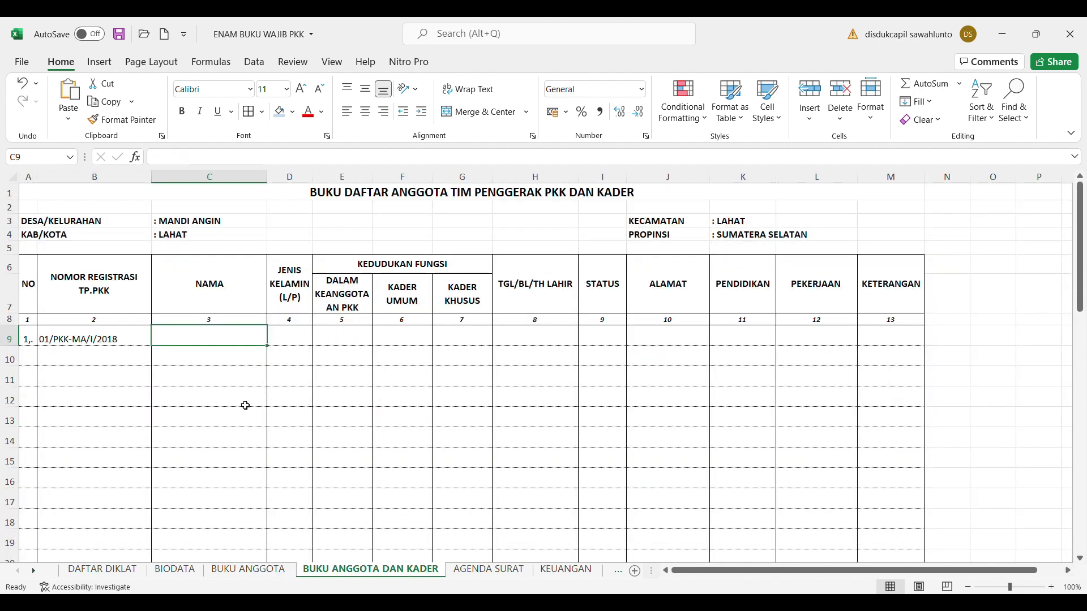
text(Melinda)
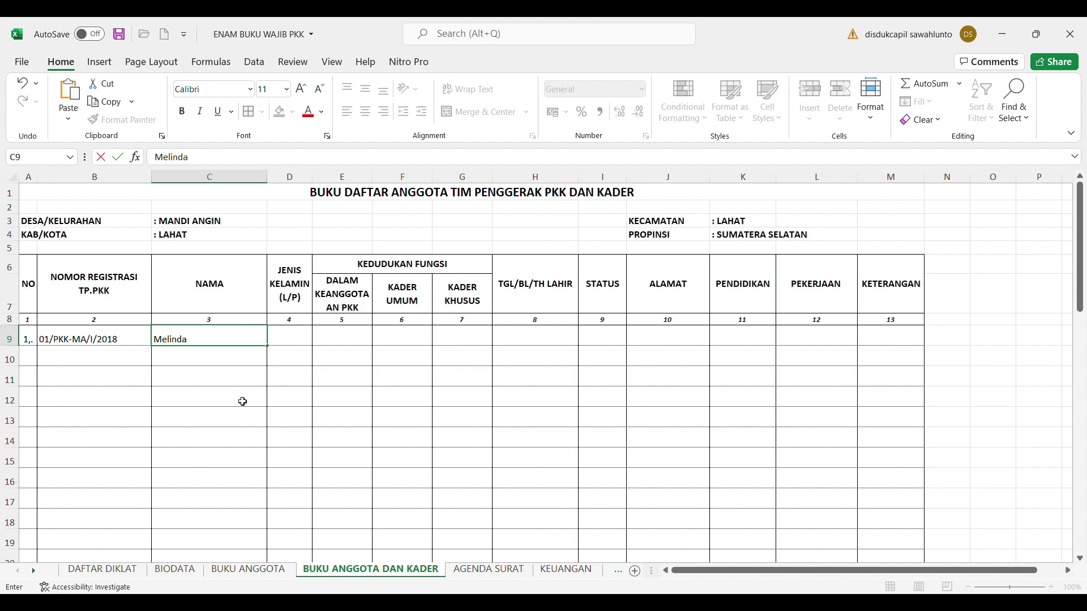
click(368, 382)
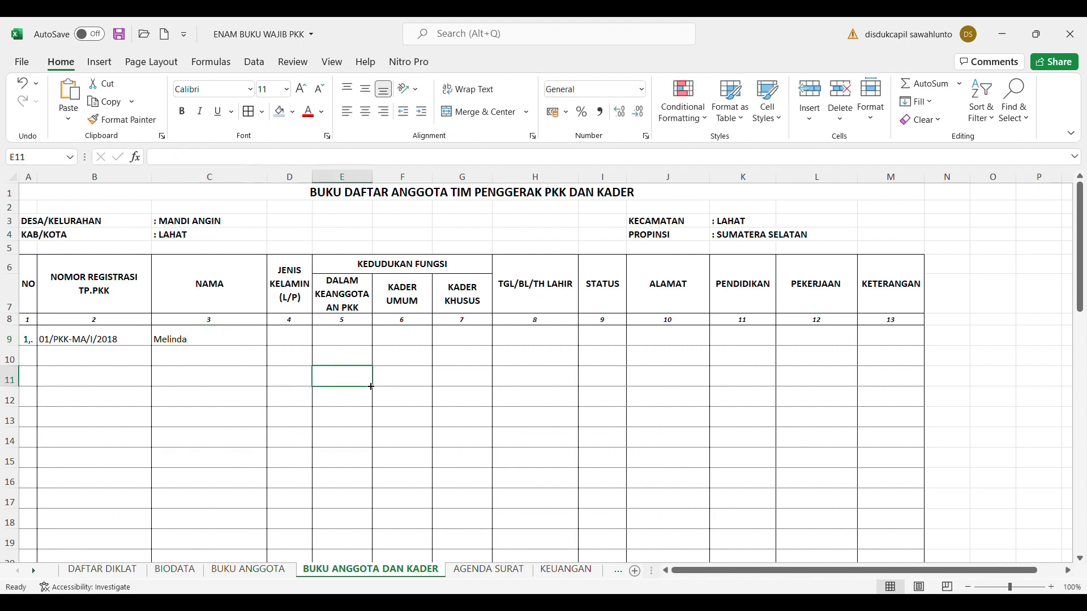
click(300, 344)
text(P)
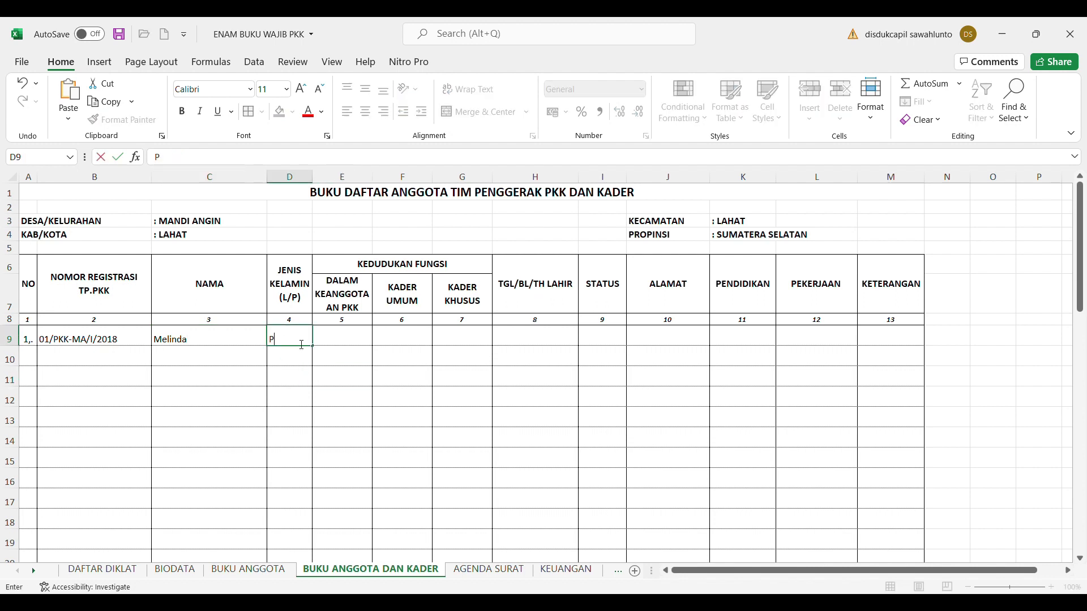
click(357, 339)
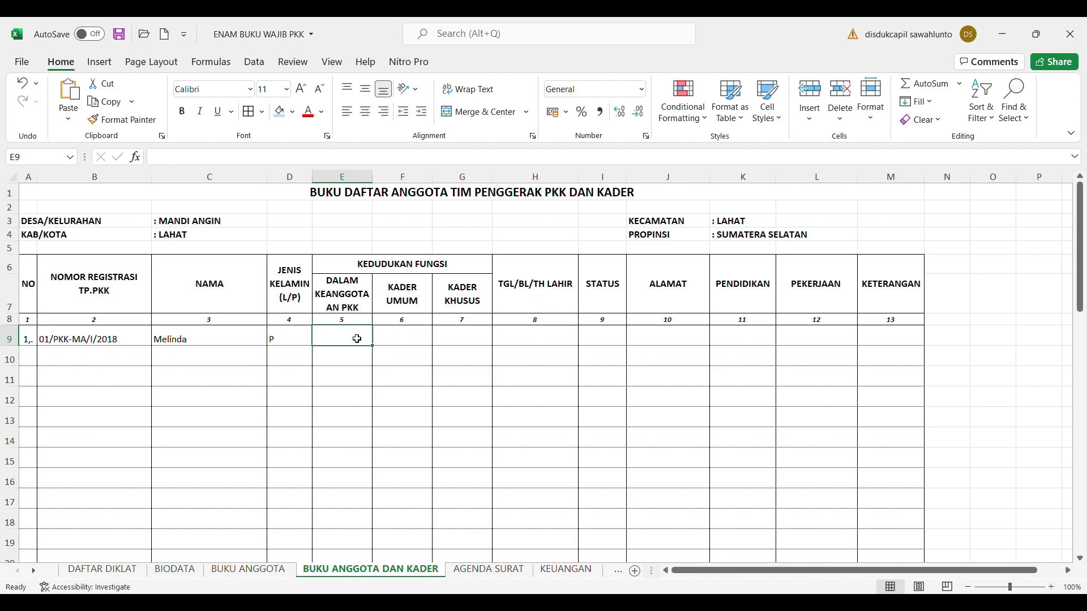
Enter role Ketua TP. PKK in E9 and widen column E to fit it
text(Ket)
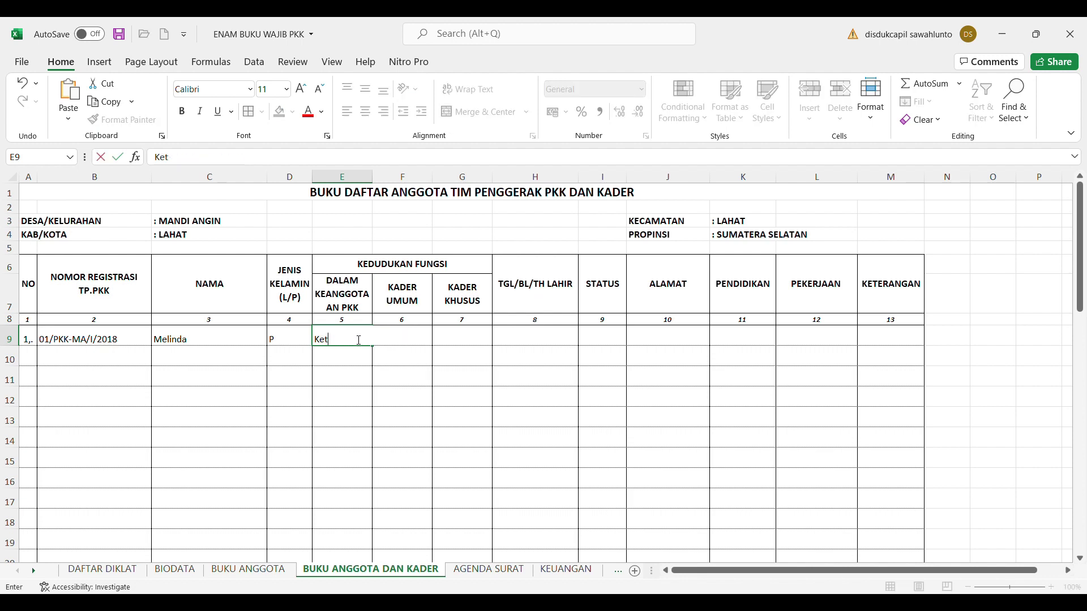
text(ua TP. PKK)
click(453, 385)
drag(375, 179, 382, 179)
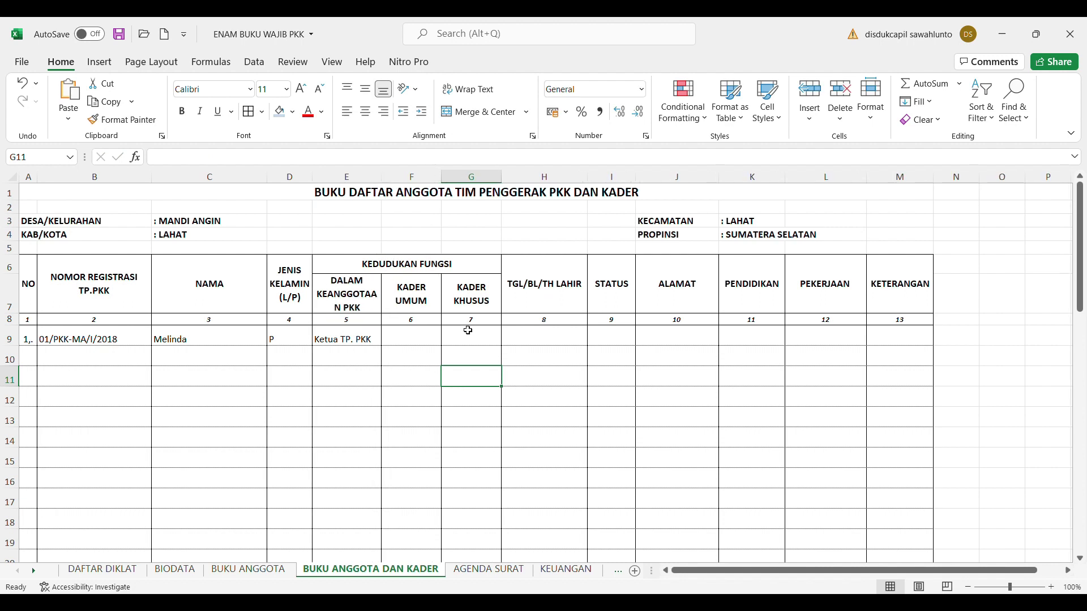
click(420, 343)
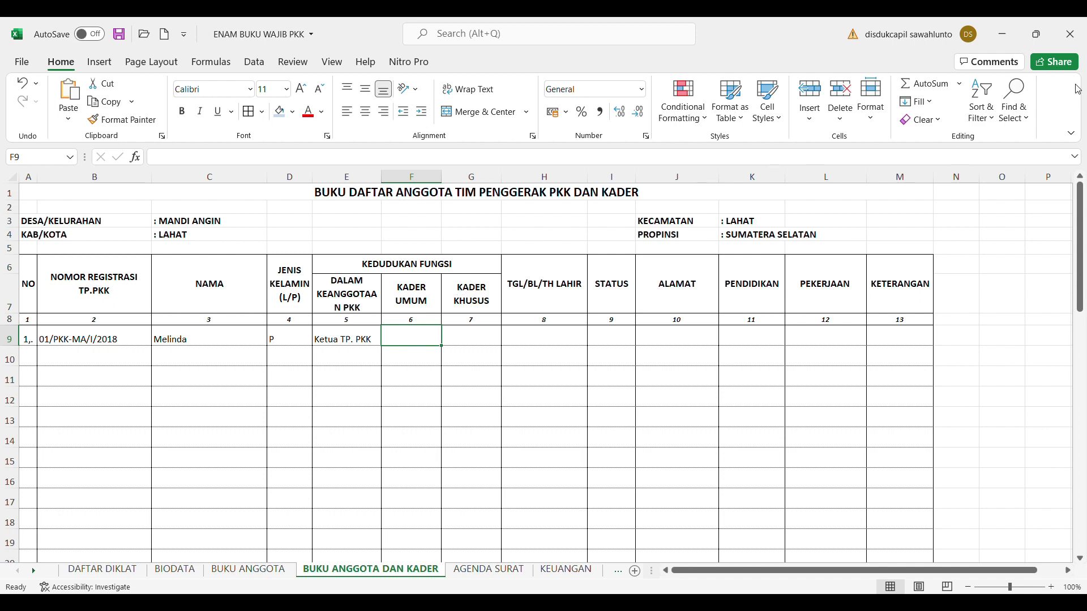
Put dashes in F9 and G9, centred horizontally and vertically
text('-)
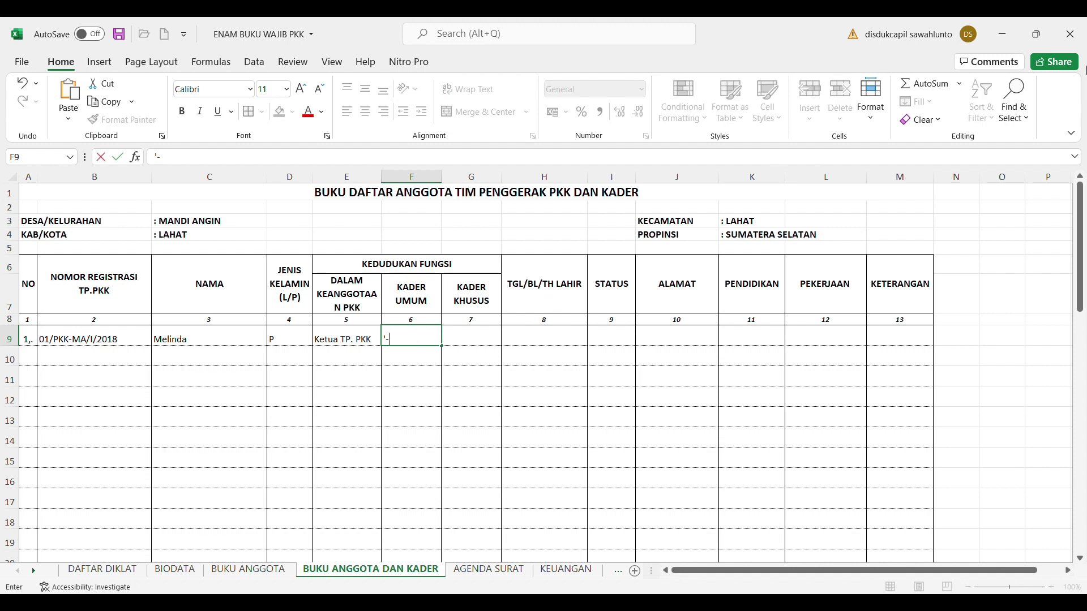
click(472, 340)
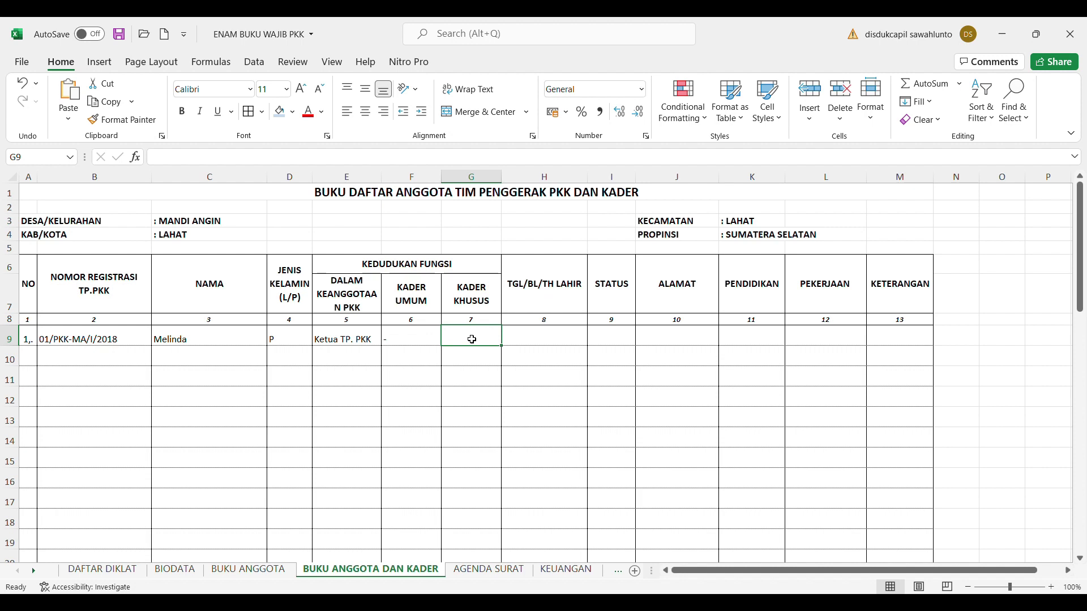
text('-)
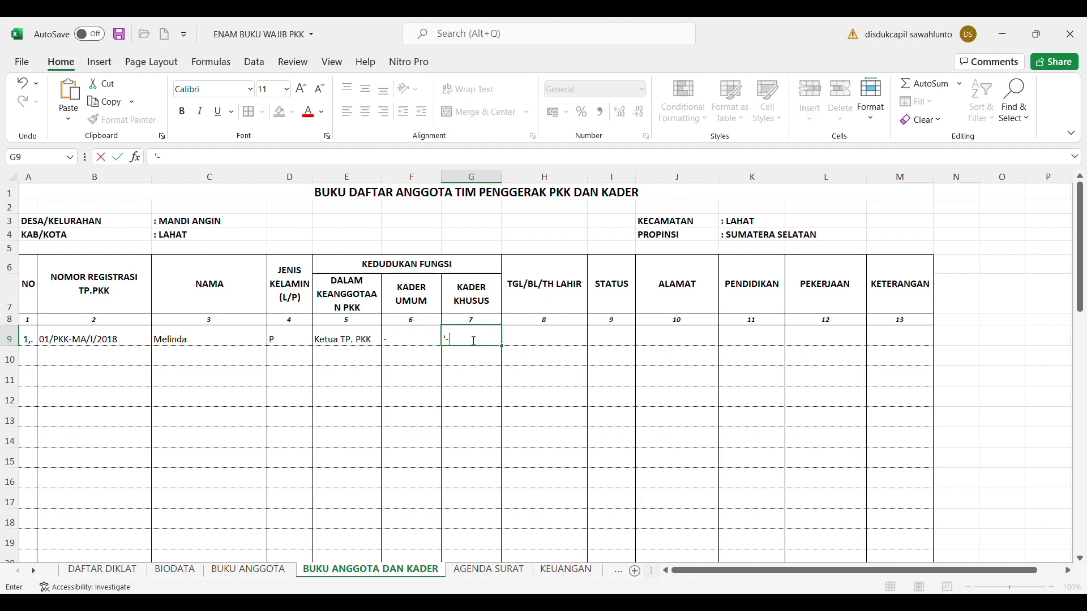
click(506, 376)
click(403, 340)
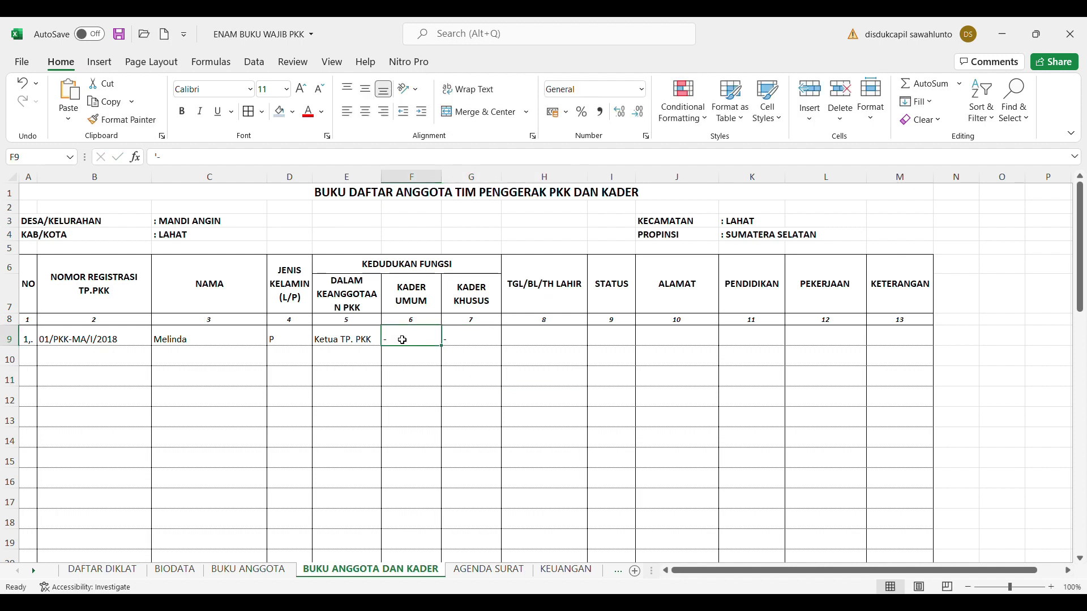
key(shift+Right)
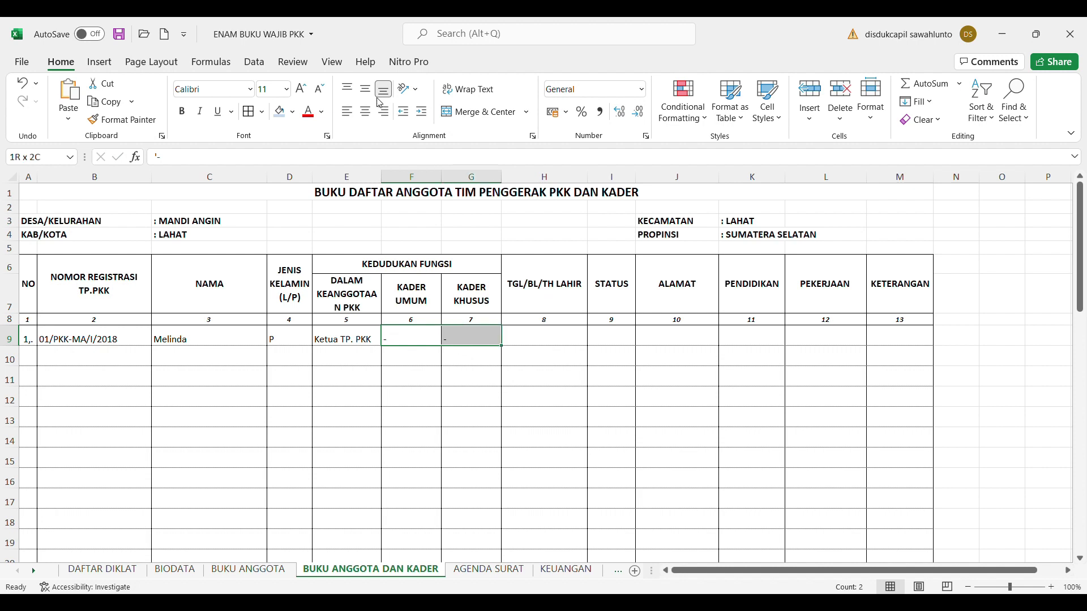
click(364, 111)
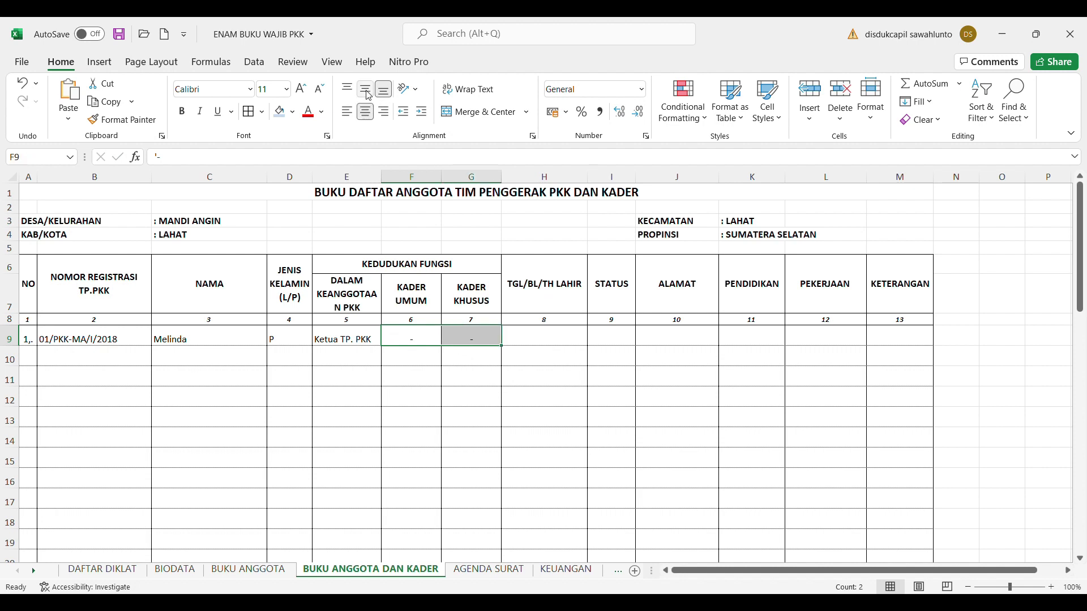
click(367, 93)
Save the workbook and turn to BUKU ANGGOTA for the birth date
key(ctrl+s)
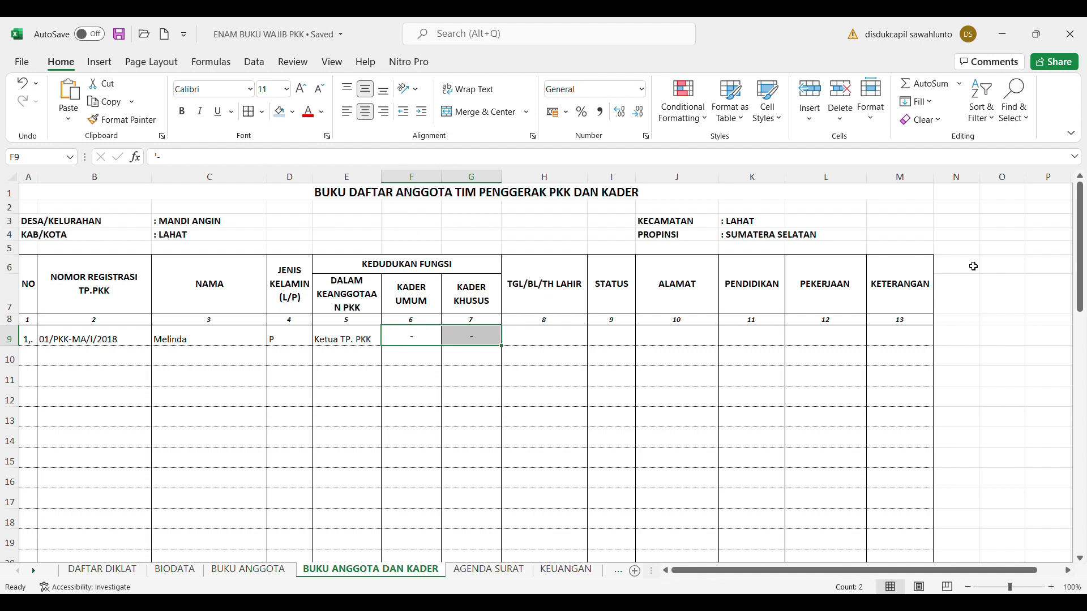
click(551, 341)
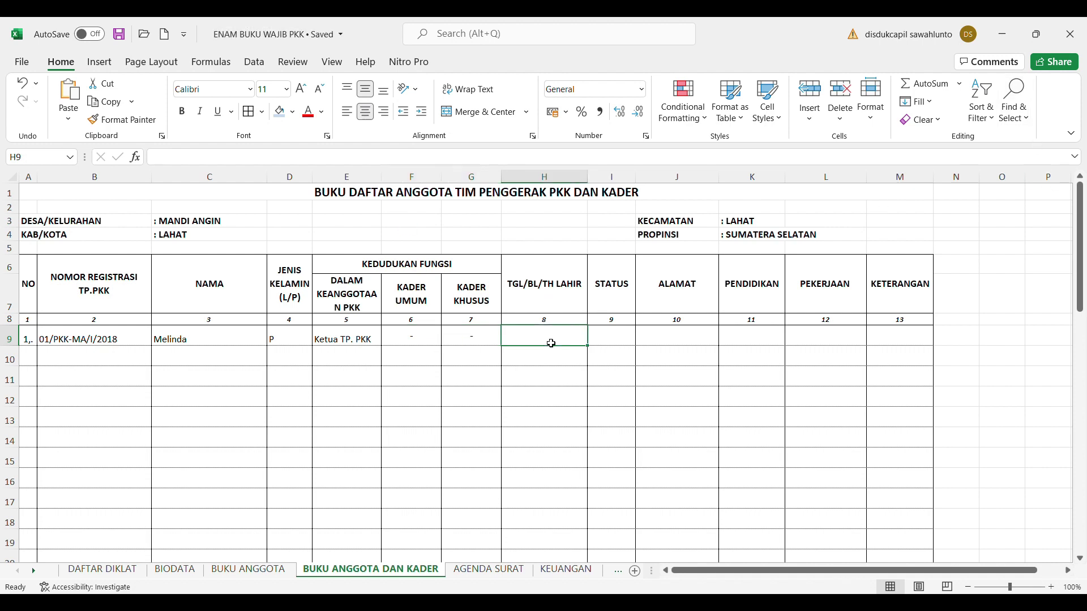
click(242, 571)
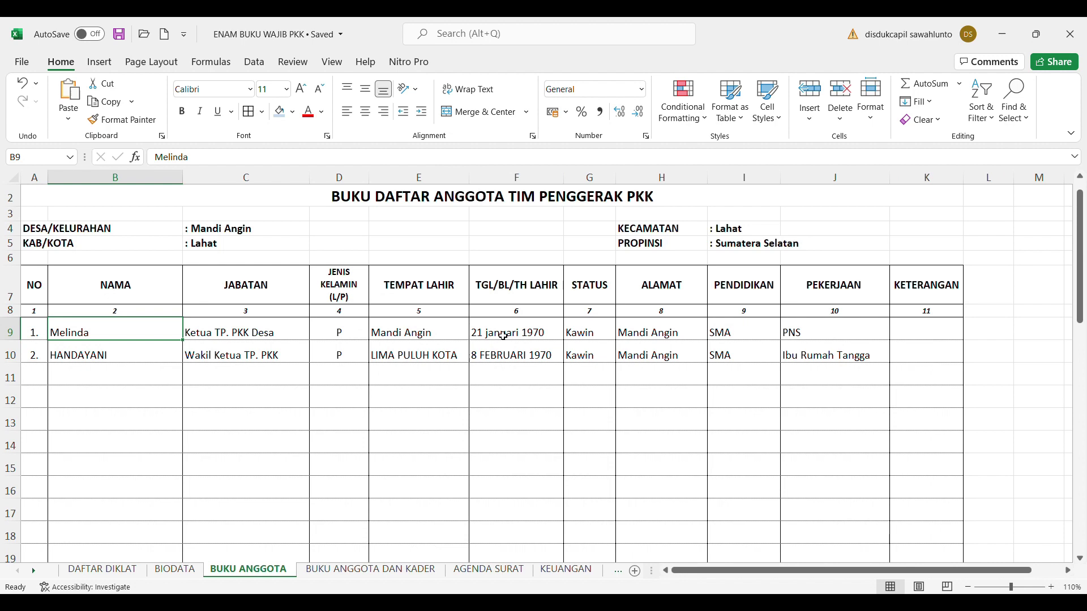
Copy the first member's birth date 21 januari 1970 from BUKU ANGGOTA into H9
click(503, 336)
key(ctrl+c)
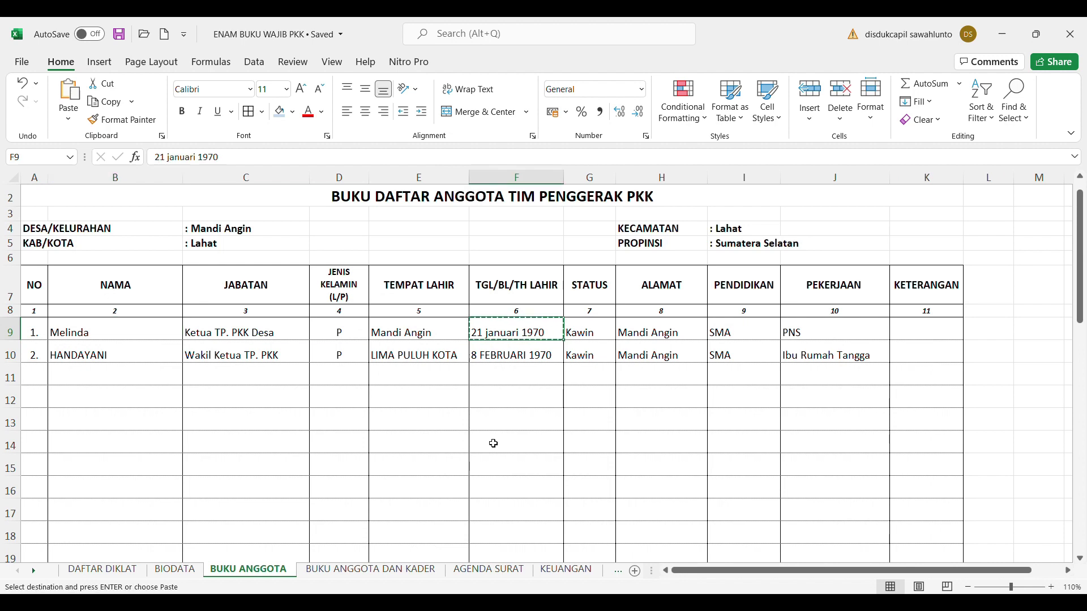
click(404, 572)
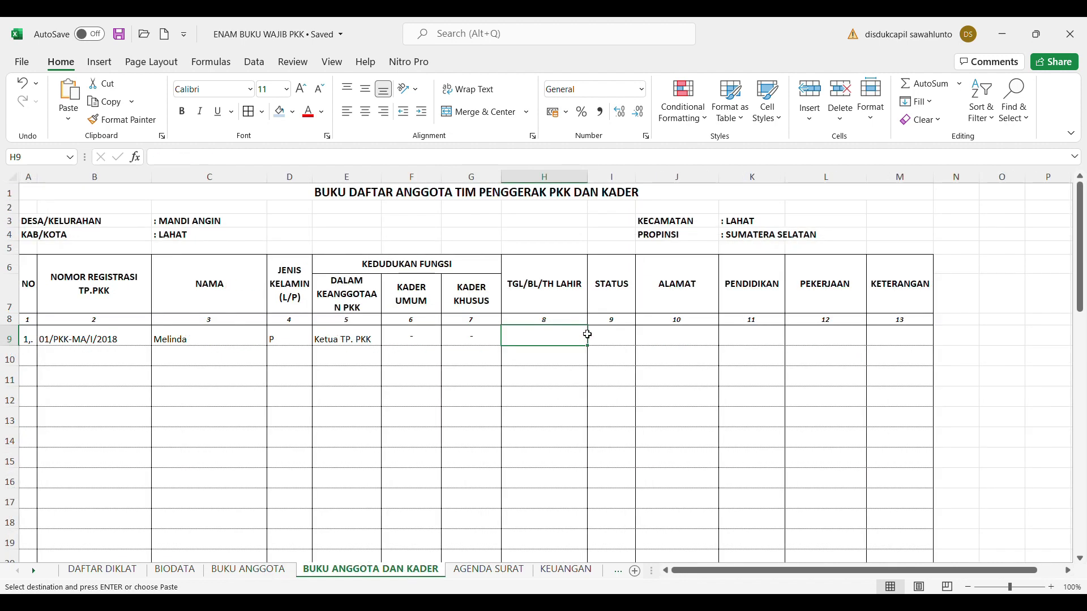
key(ctrl+v)
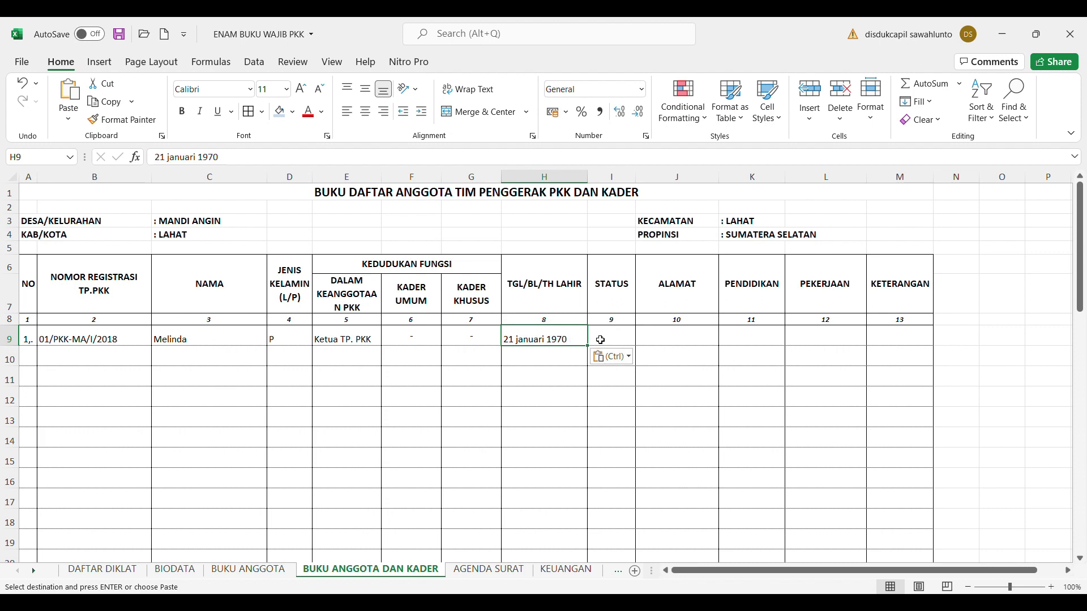
Enter status Kawin in I9 and address Mandi Angin in J9
click(605, 340)
text(kaw)
key(BackSpace)
key(BackSpace)
key(BackSpace)
text(ka)
key(BackSpace)
key(BackSpace)
text(Kawin)
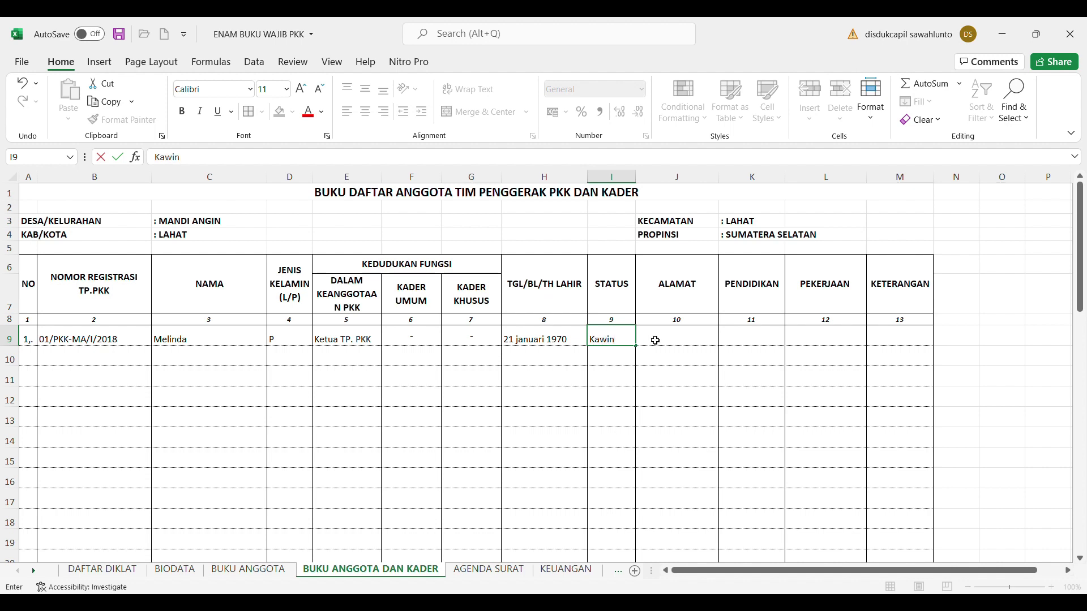
click(655, 340)
text(Mandi Angin)
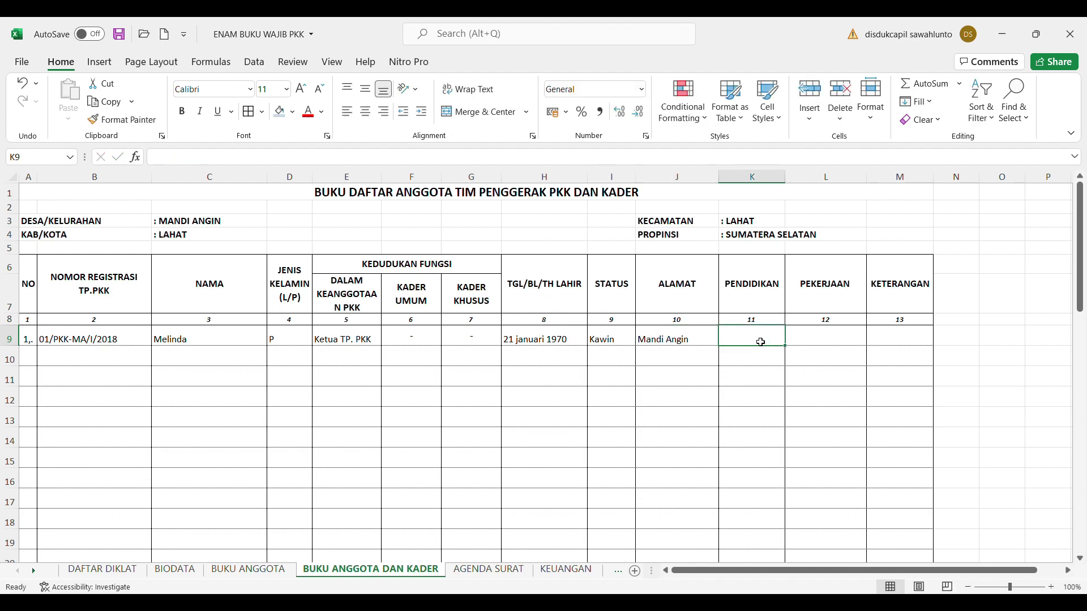
Enter education SMA in K9 and occupation PNS in L9, checked against BUKU ANGGOTA
text(SMA)
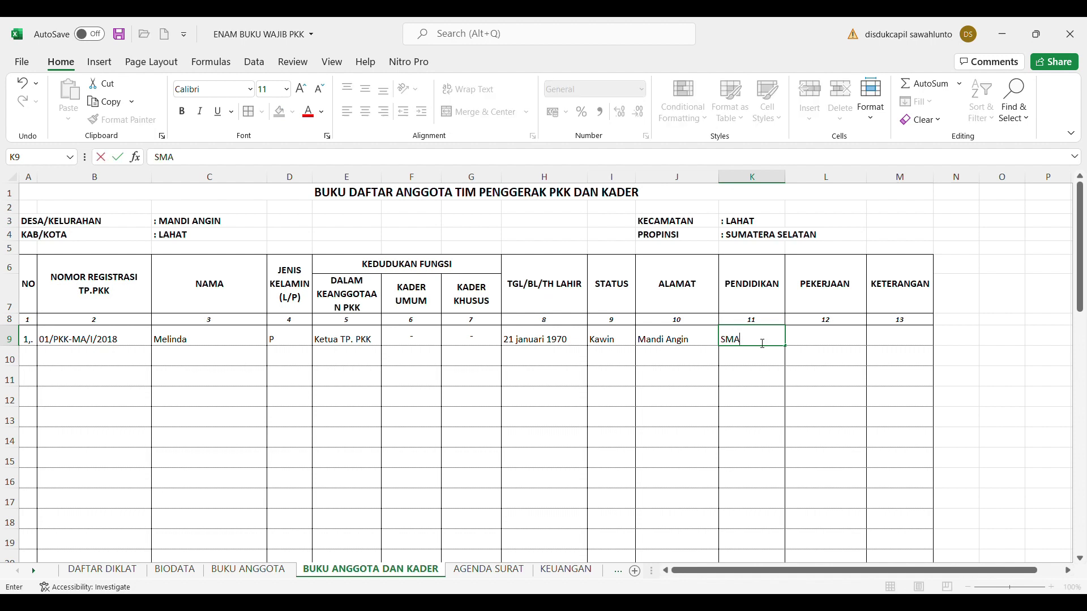
click(849, 344)
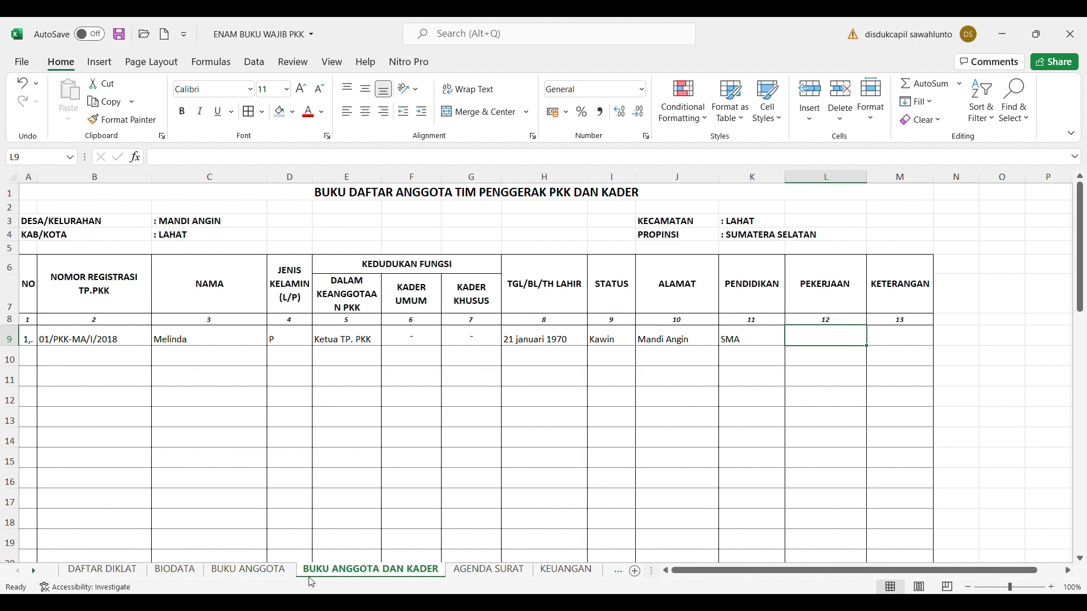
click(248, 570)
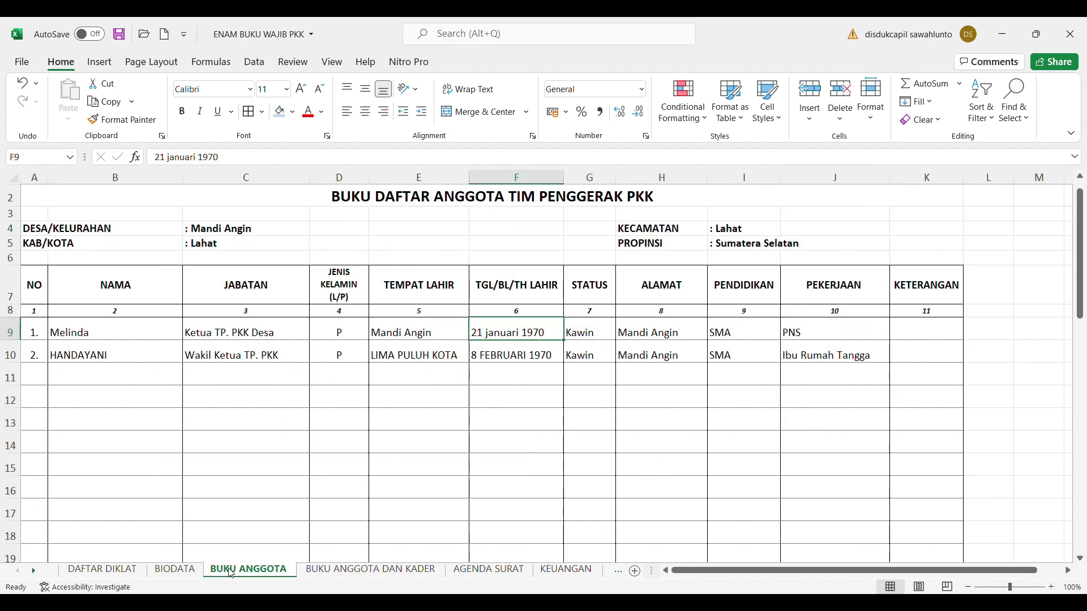
click(350, 573)
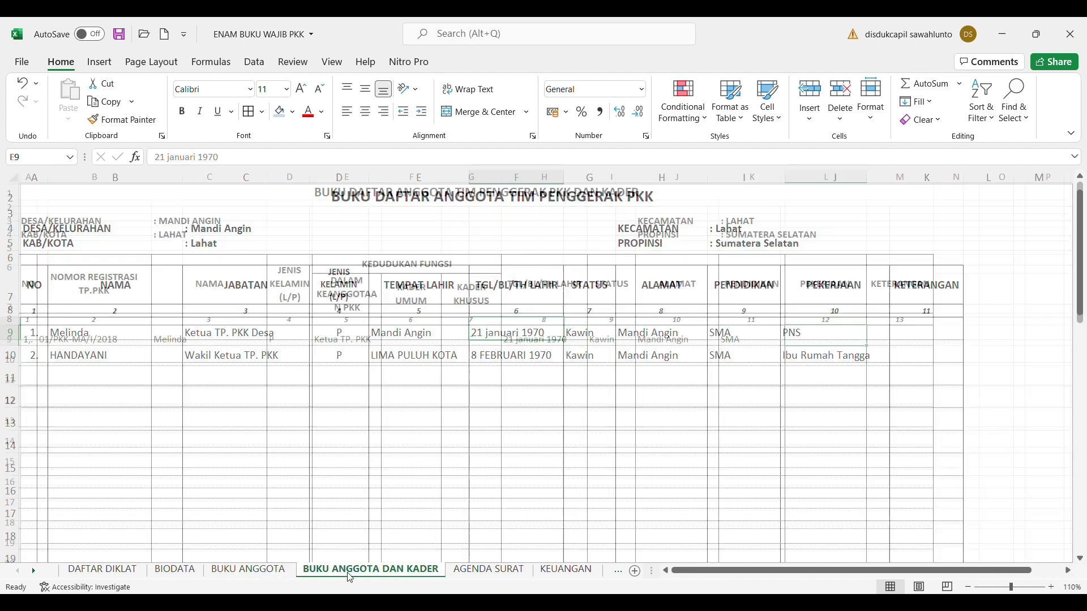
text(PNS)
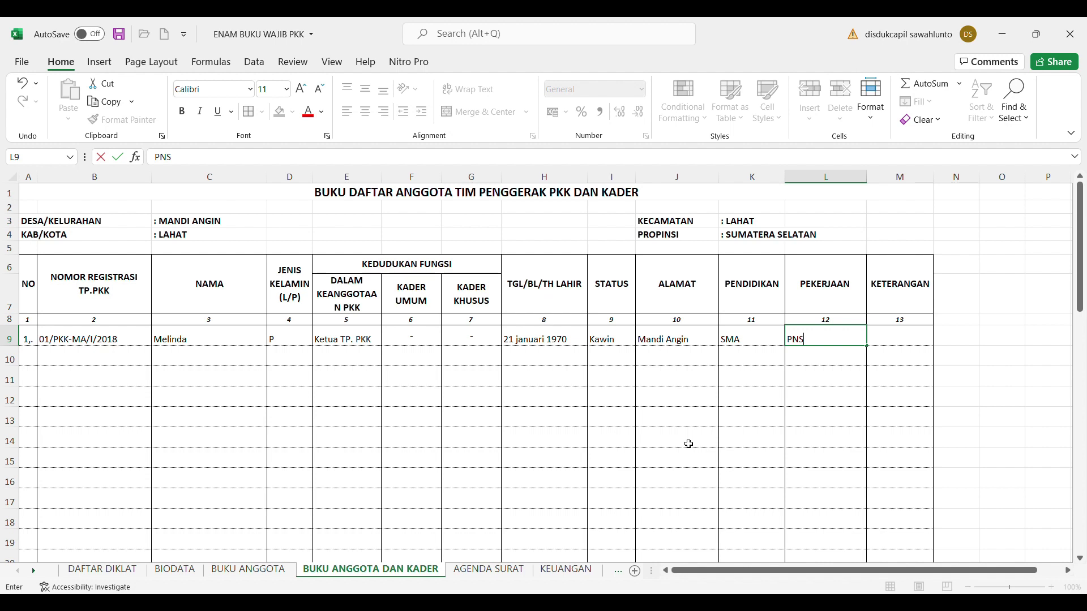
click(948, 439)
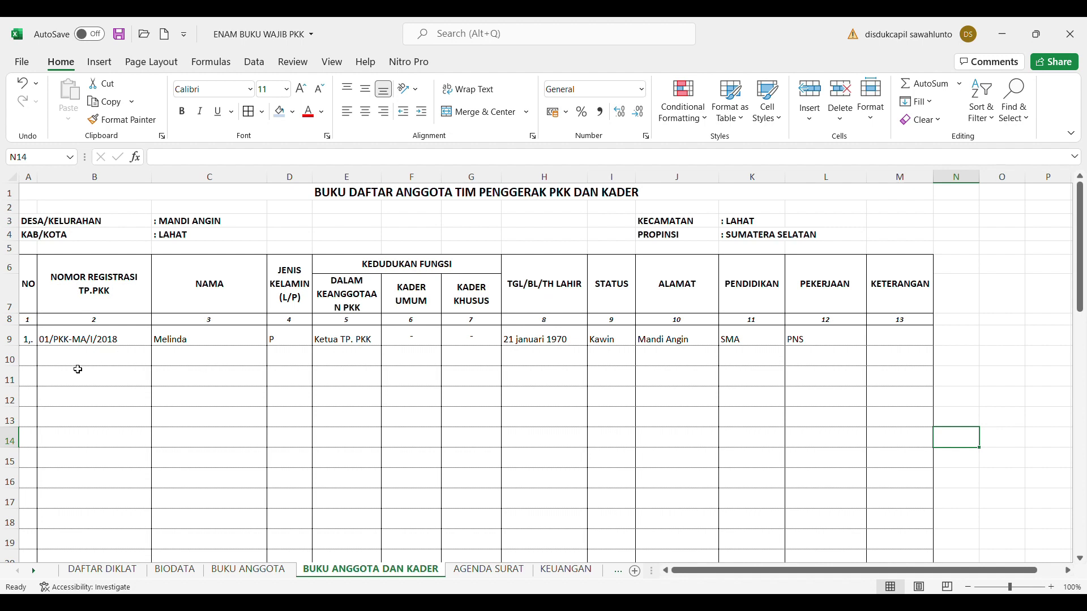
Number the second member row 2. in A10 after checking BUKU ANGGOTA
click(31, 363)
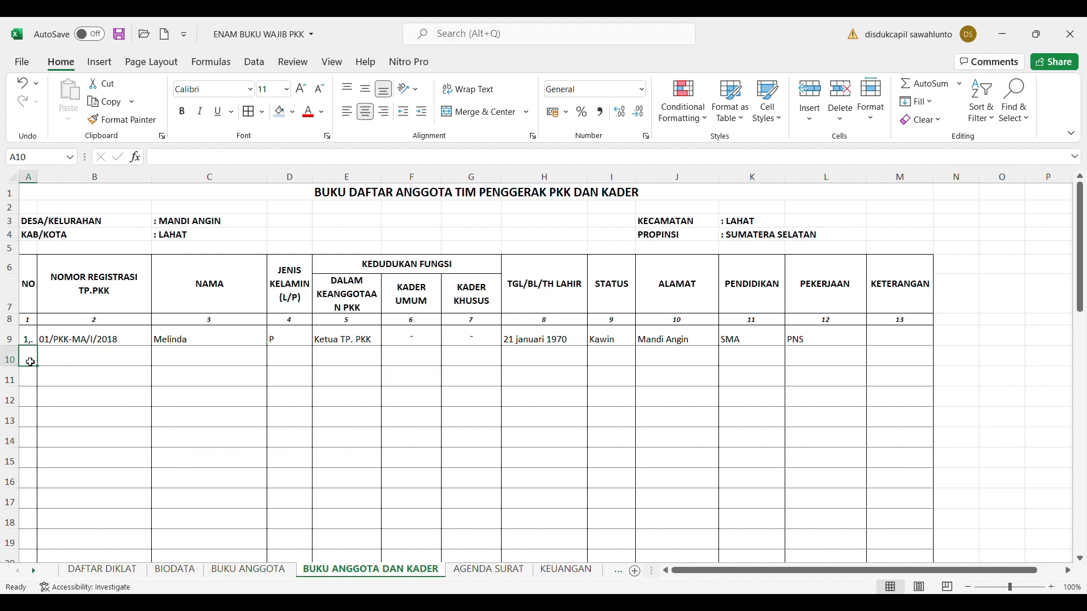
text(2.)
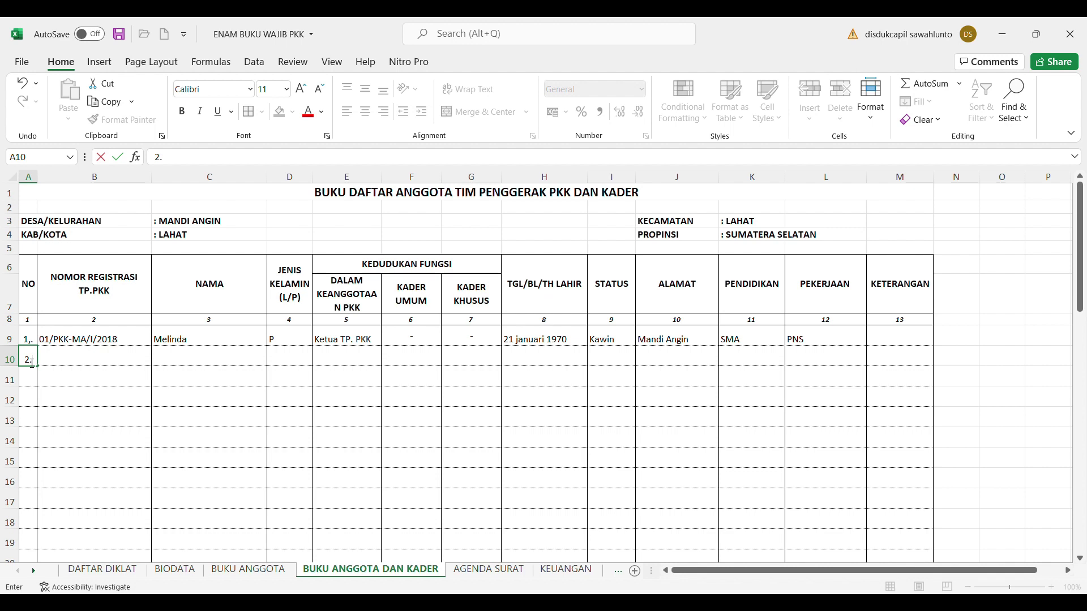
click(271, 571)
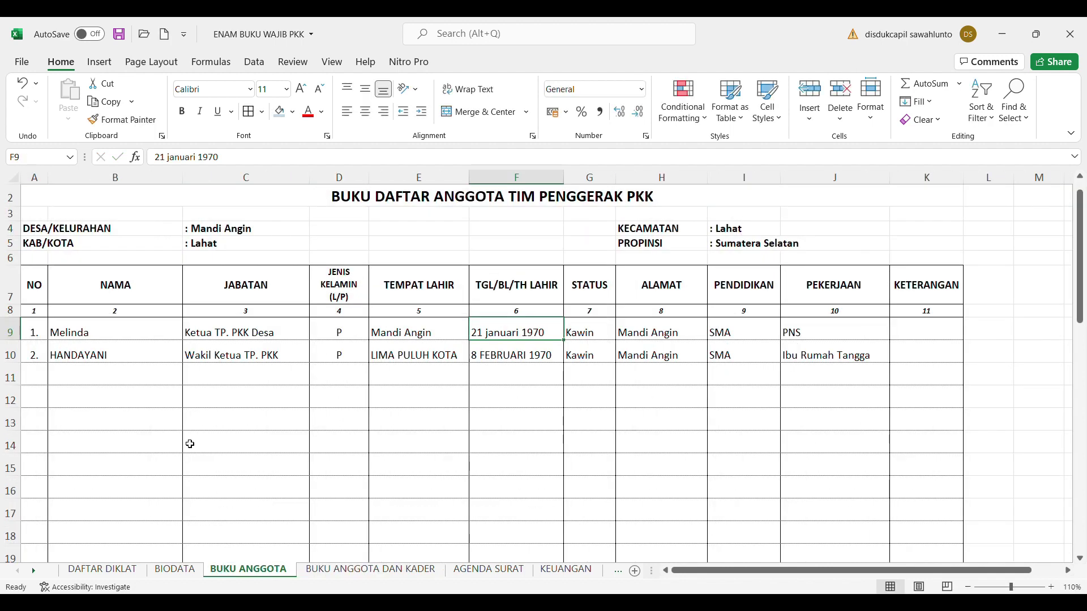
click(364, 571)
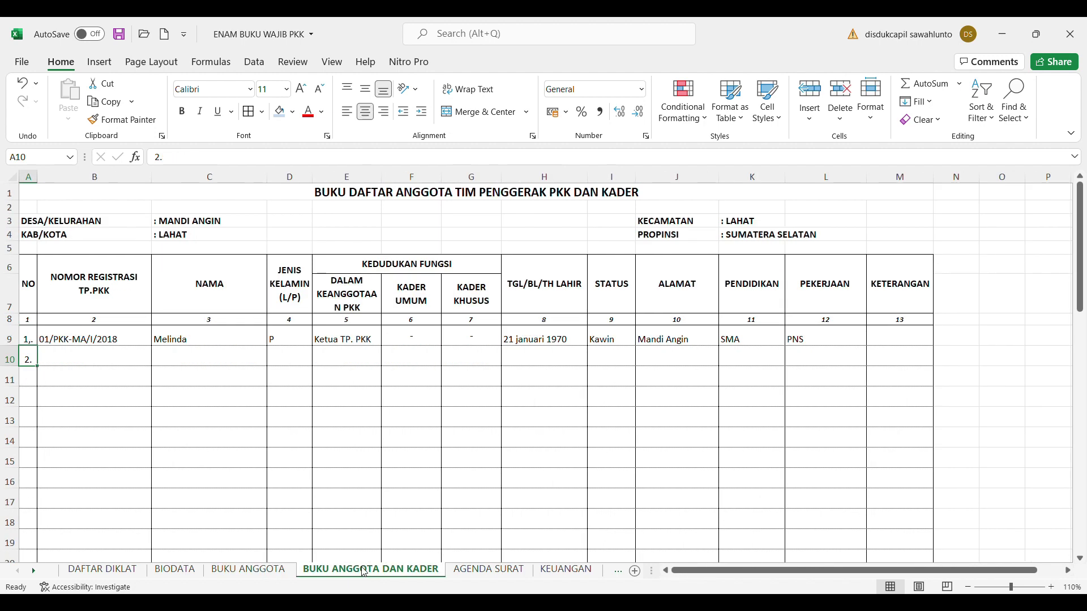
Type the second member's registration number 02/PKK-MA/I?2018 in B10
click(120, 353)
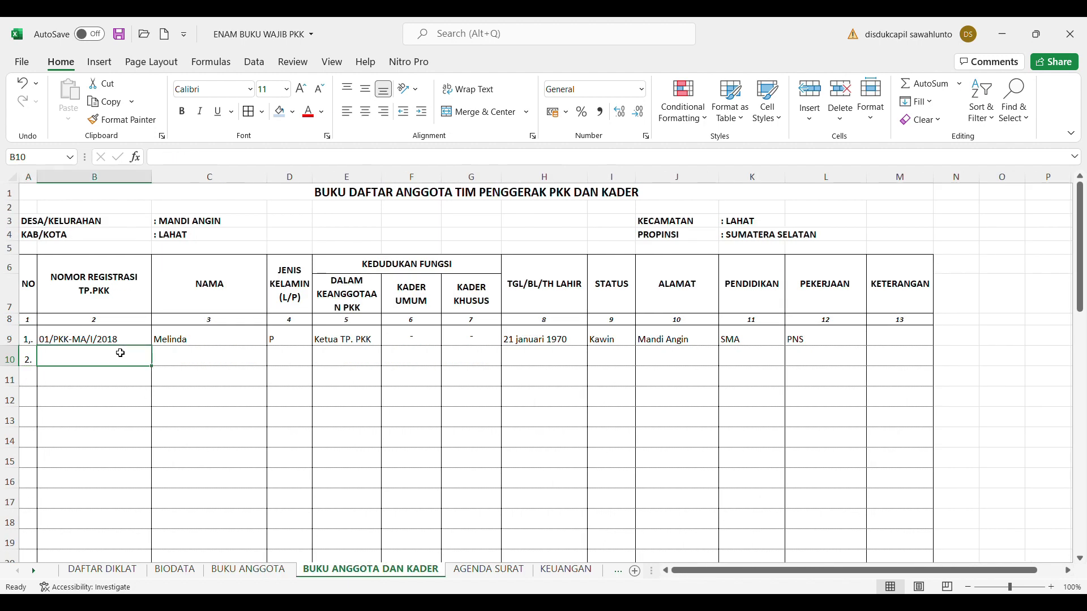
text(02/p)
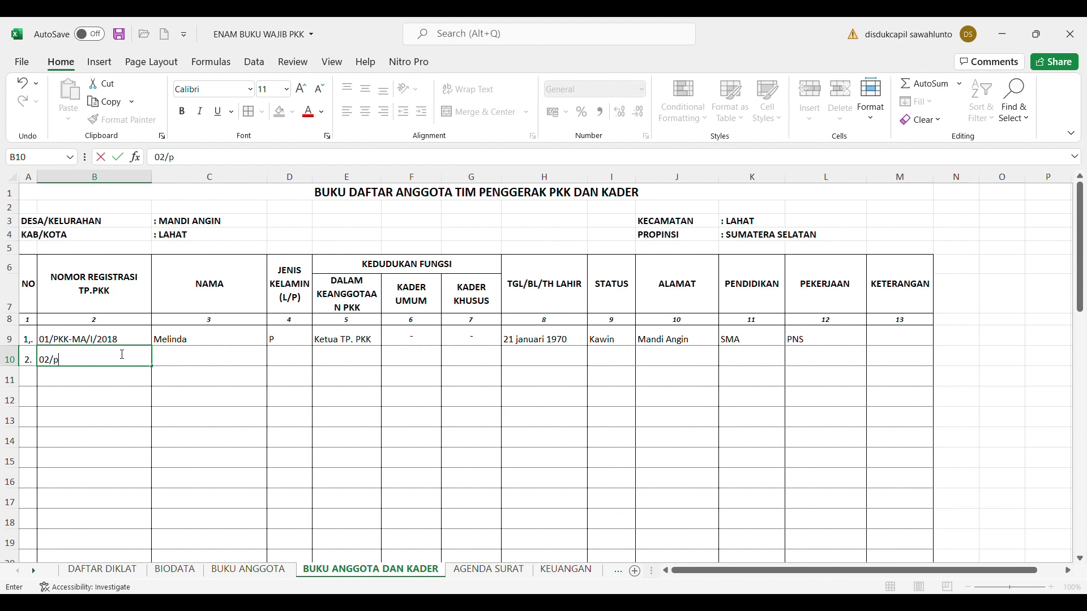
key(BackSpace)
text(PKK-MA/I?2018)
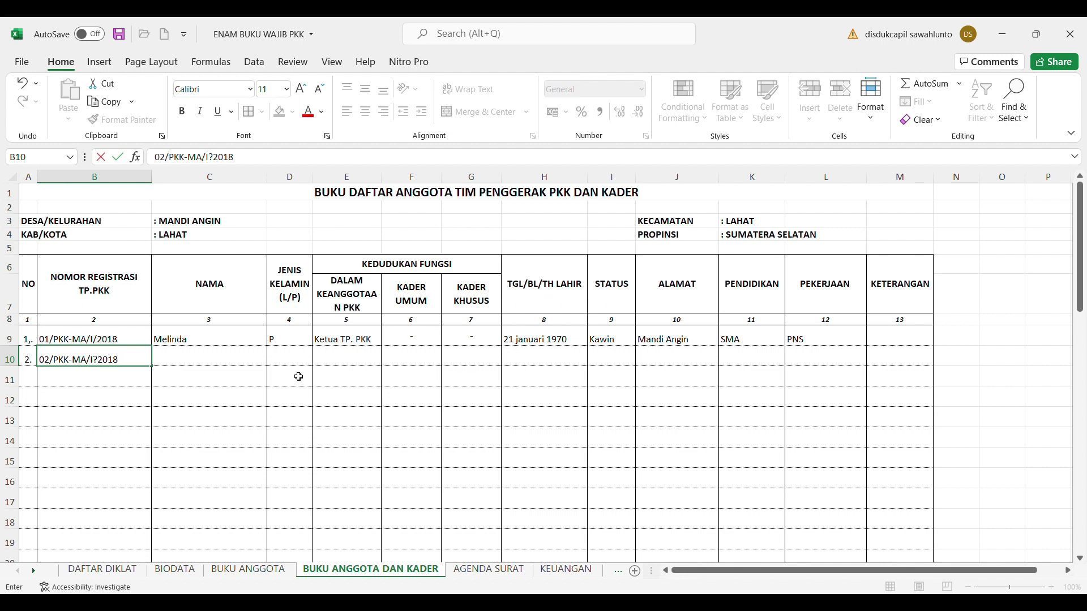
click(219, 356)
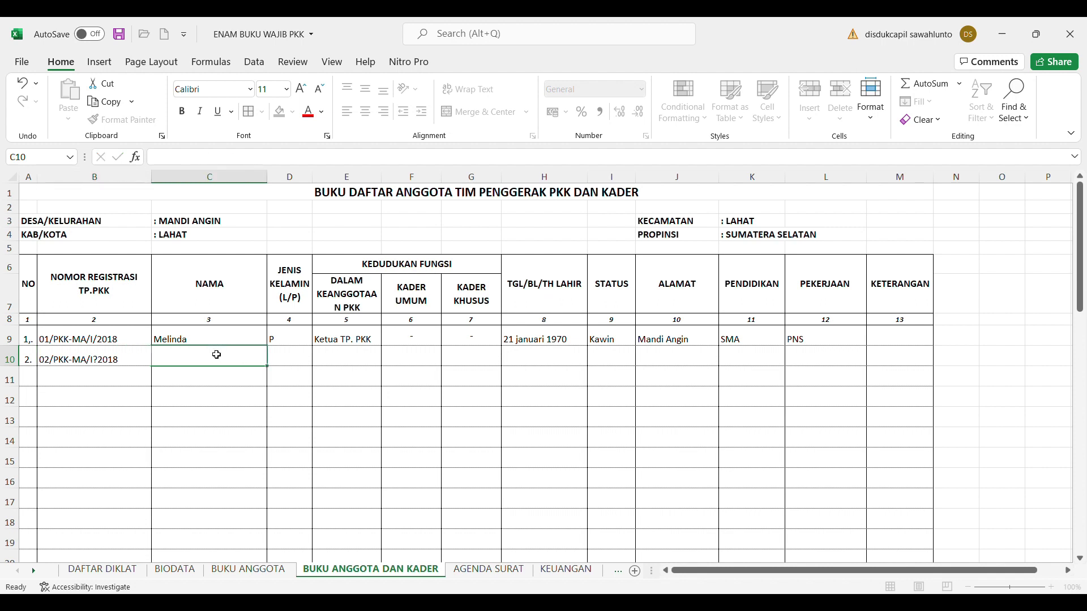
Enter the second member's name, gender P and role Wakil Ketua in C10:E10
text(Handya)
key(BackSpace)
key(BackSpace)
text(a)
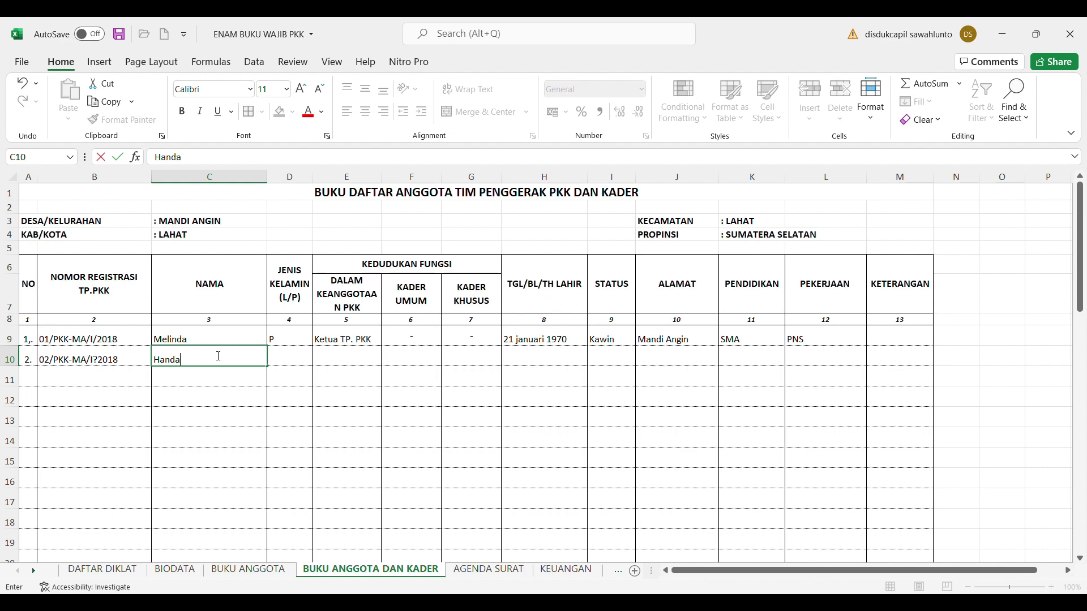
text(yani)
click(295, 361)
text(P)
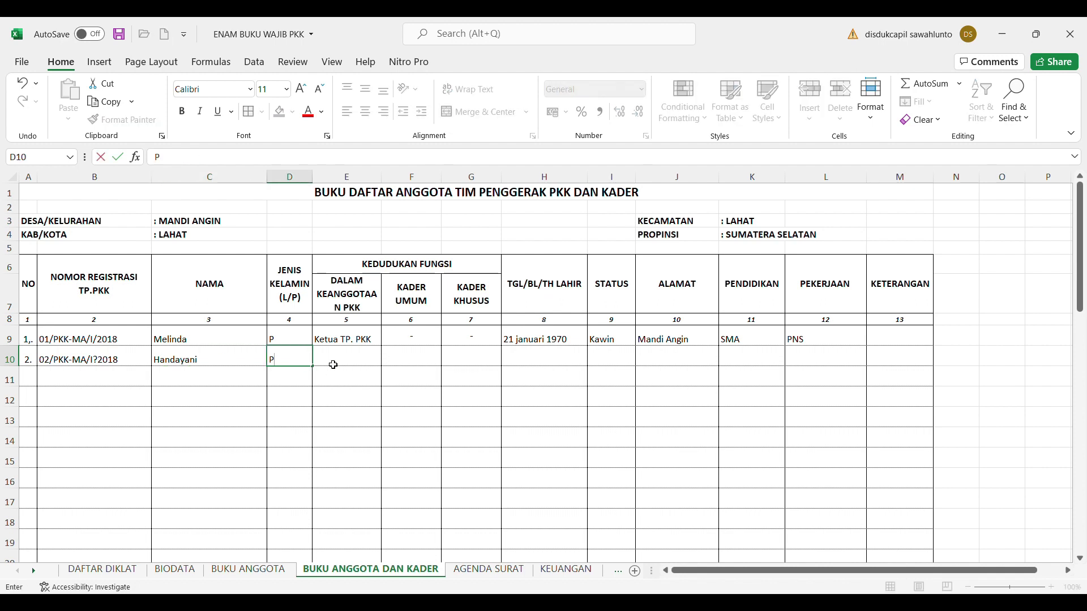
click(333, 365)
text(Wakil)
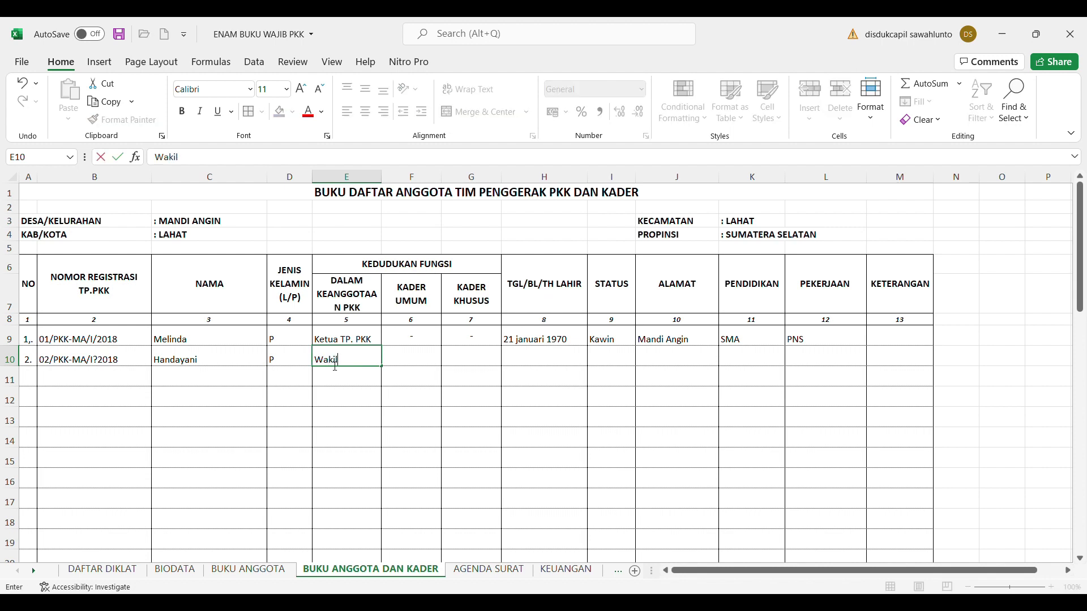
text( Ketua)
Copy the dashes from F9:G9 into F10:G10, then turn to BUKU ANGGOTA
click(413, 345)
key(shift+Right)
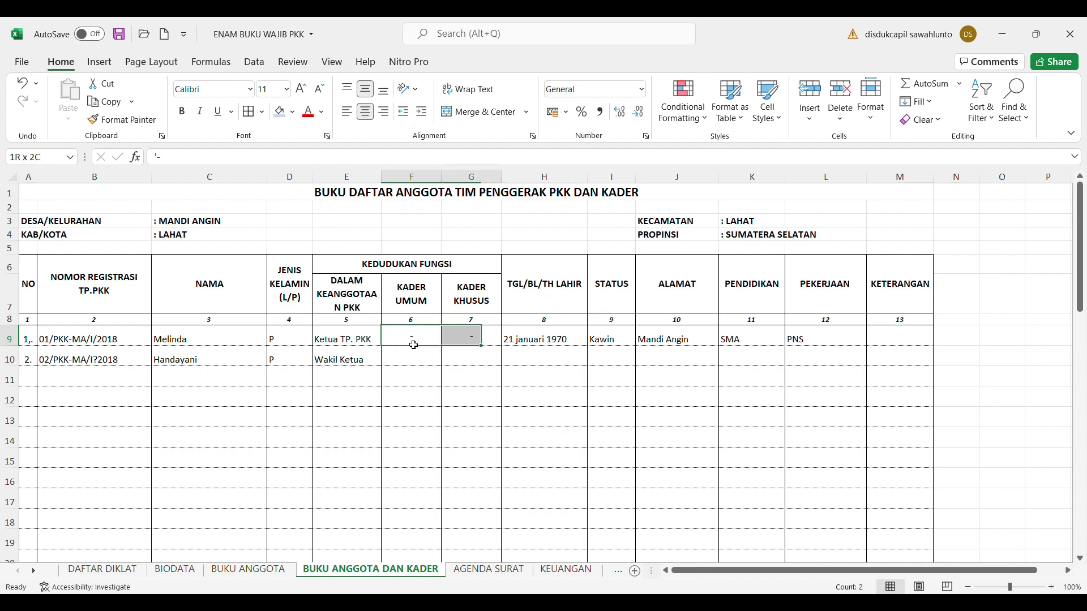
key(ctrl+c)
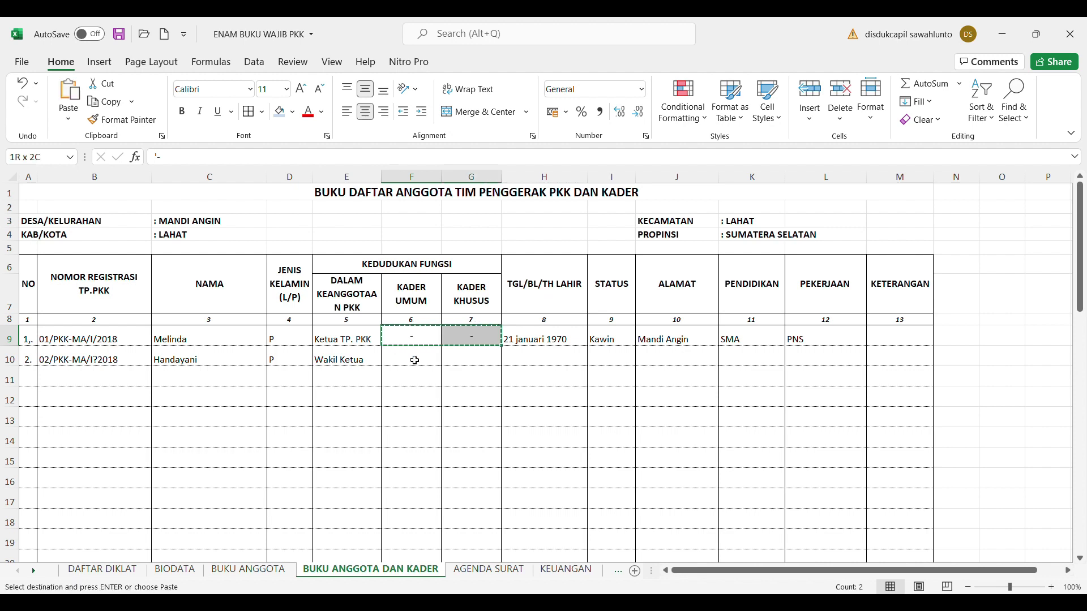
click(415, 361)
key(ctrl+v)
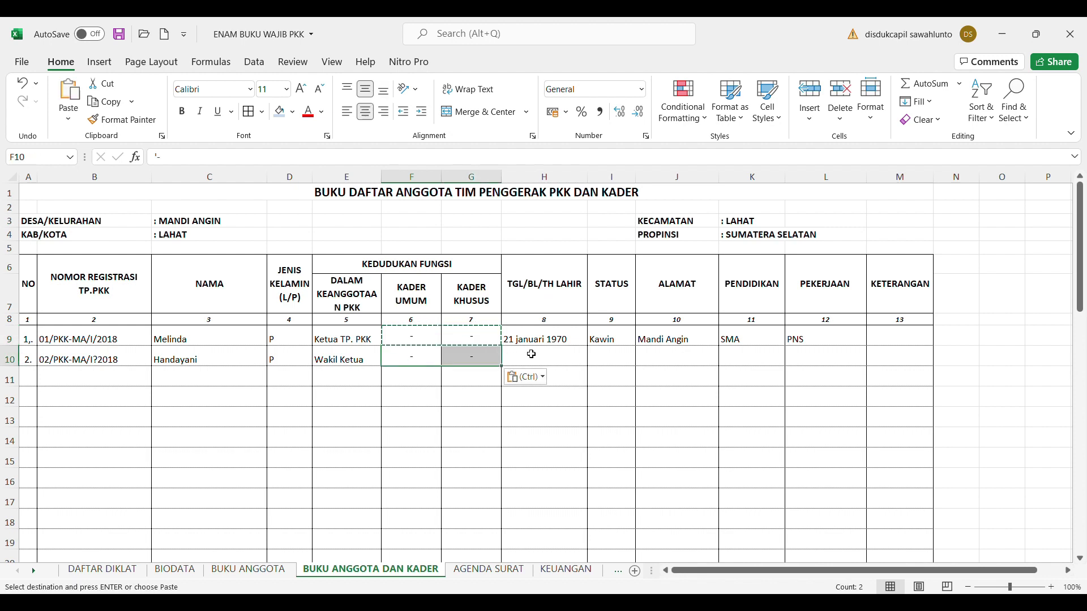
click(532, 354)
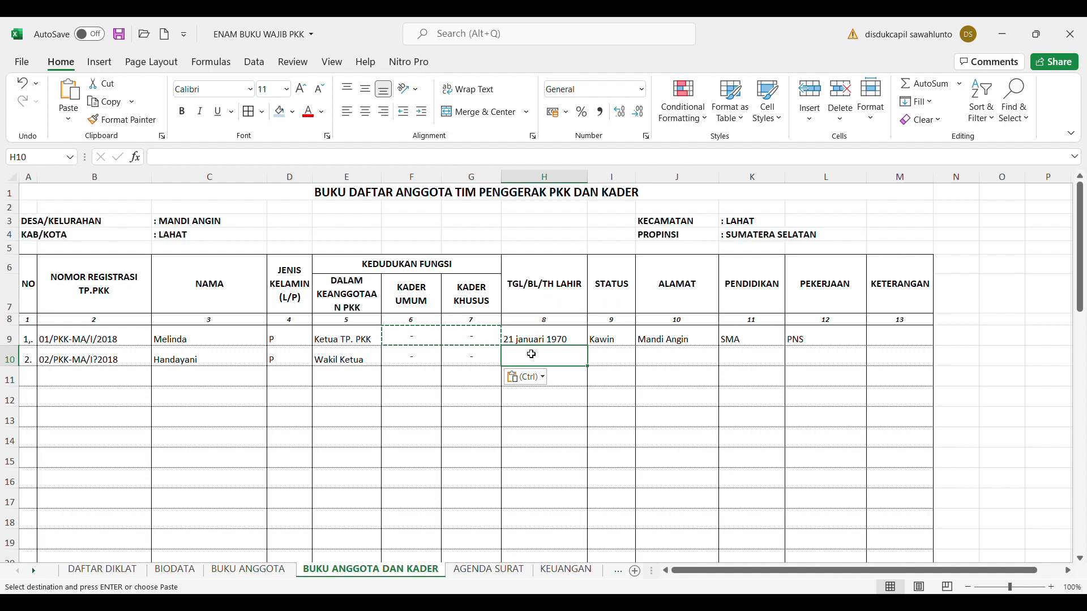
click(281, 570)
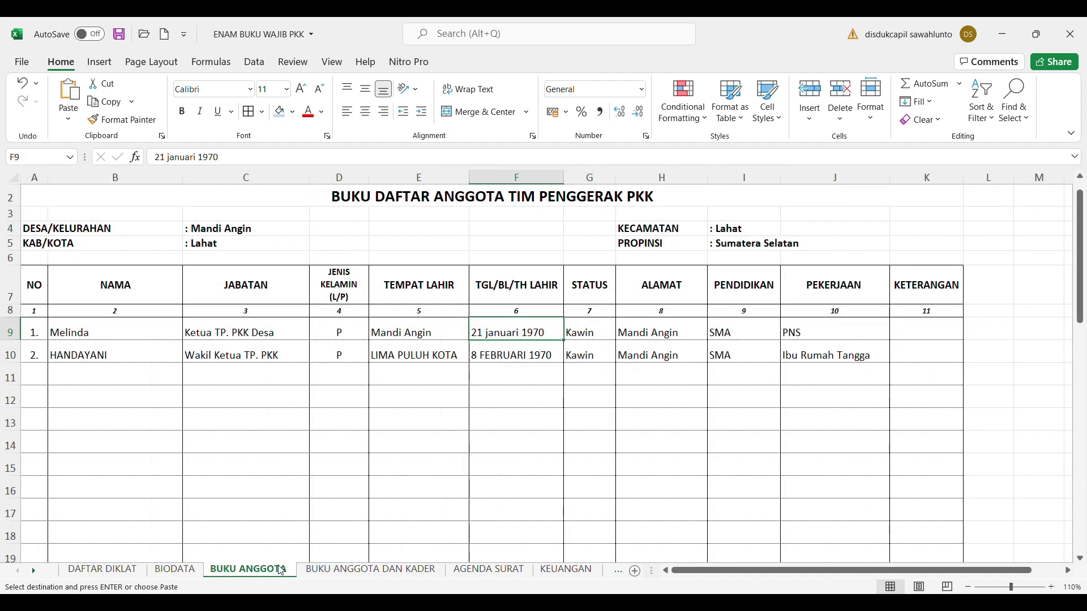
click(412, 569)
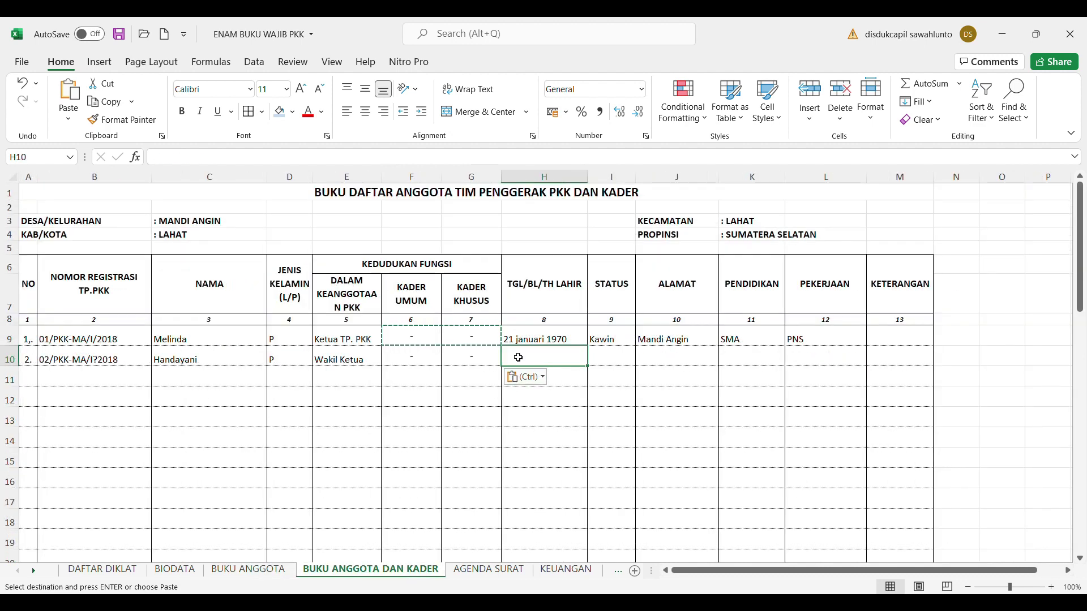
text(8 Februari)
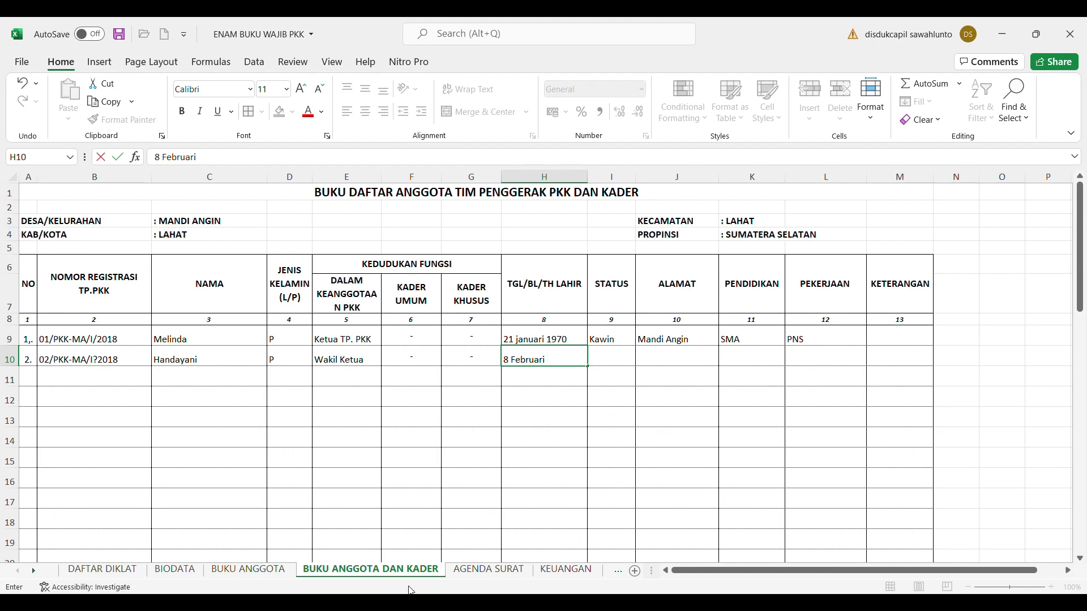
click(267, 571)
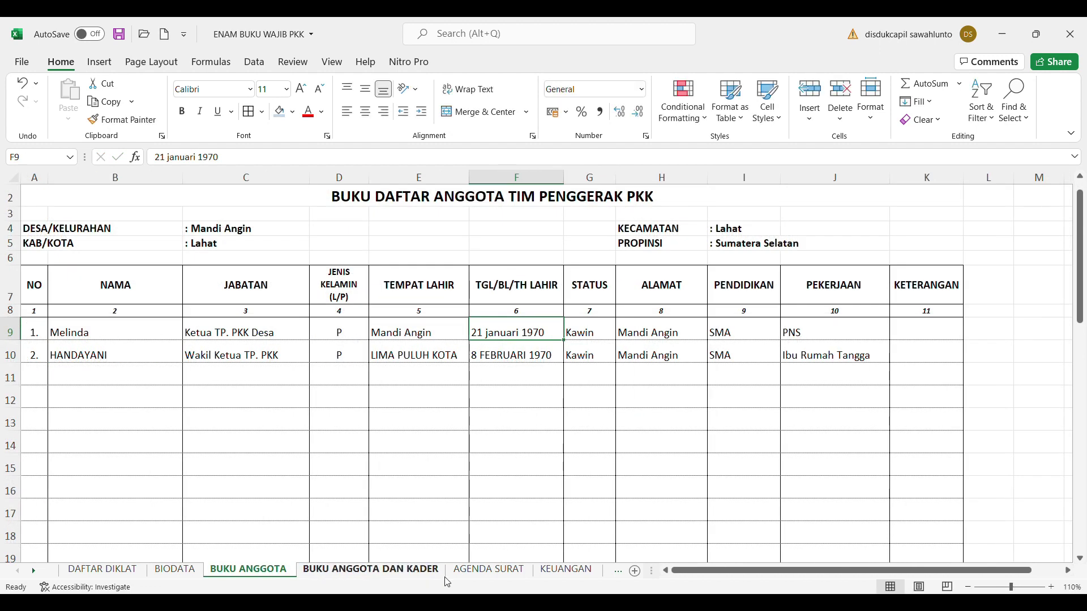
click(416, 573)
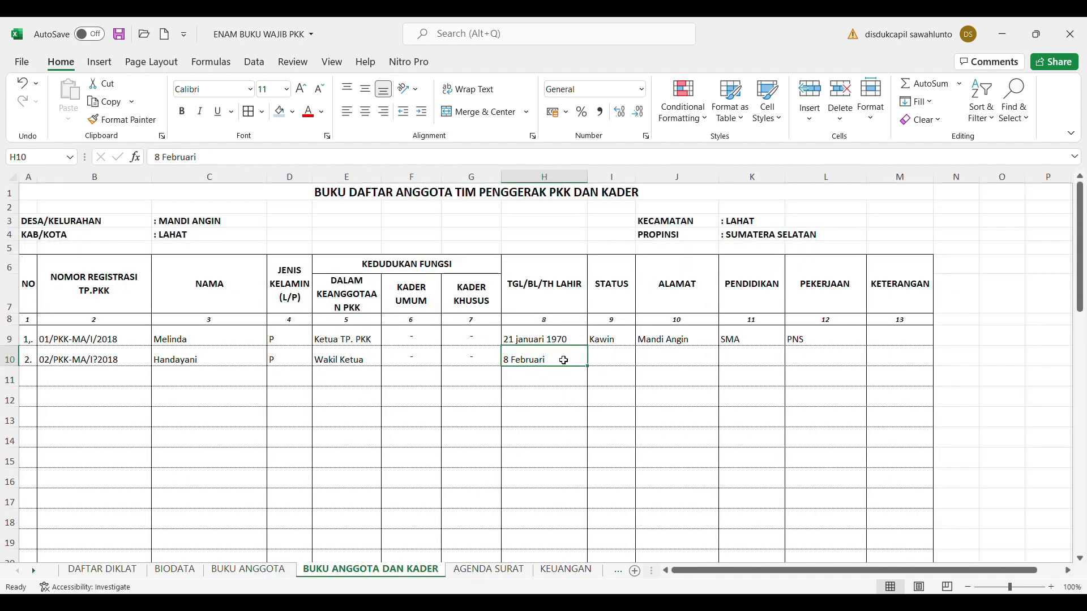
click(233, 165)
text(1970)
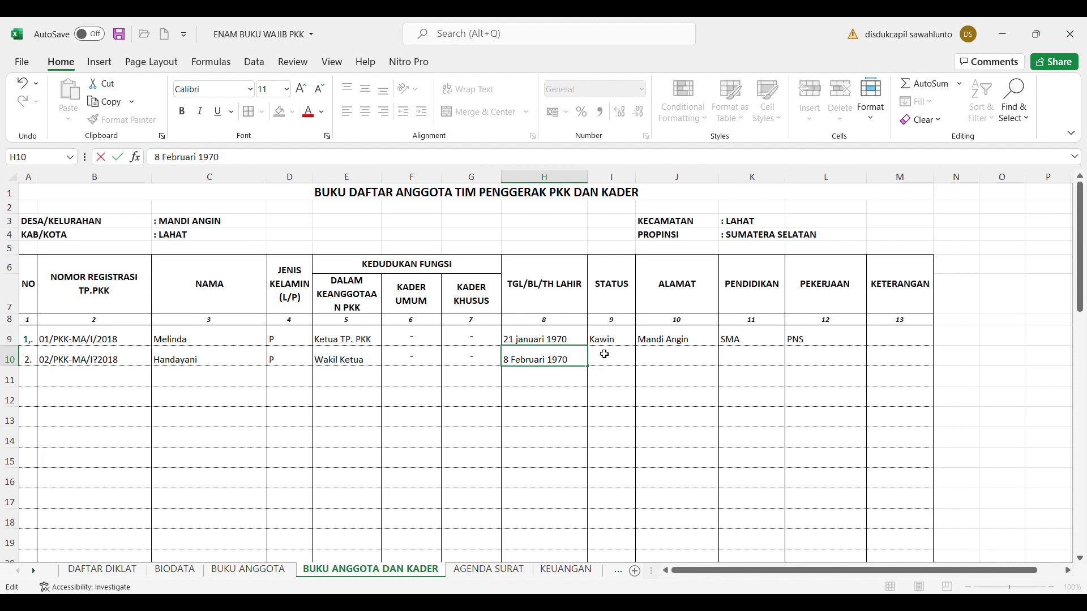
click(604, 354)
Enter status Kawin in I10 and address Mandi Angin in J10
text(Kawin)
click(678, 357)
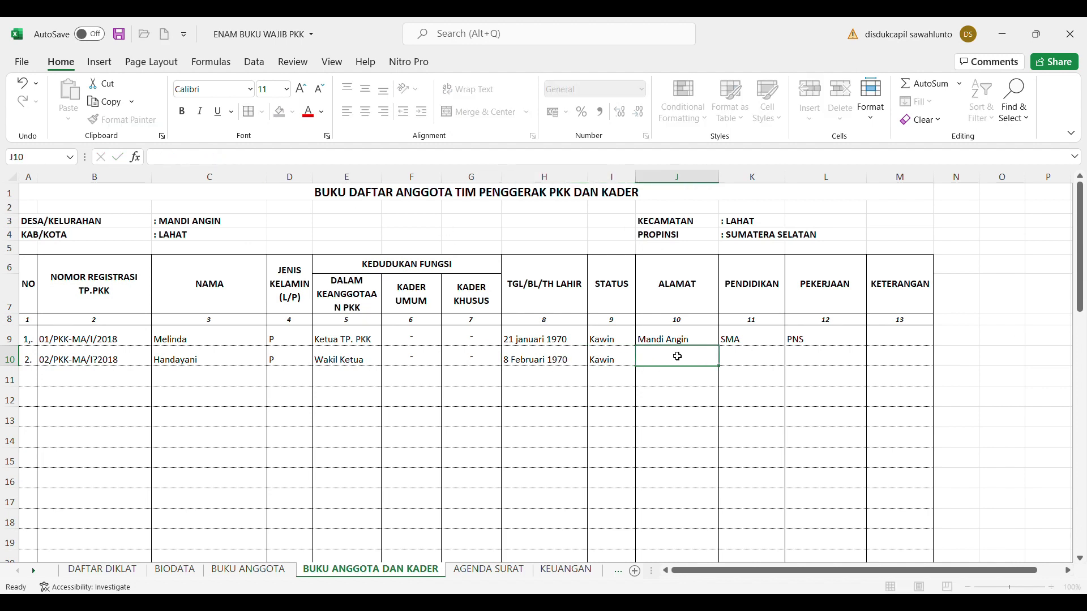
text(Mandi Angin)
click(755, 360)
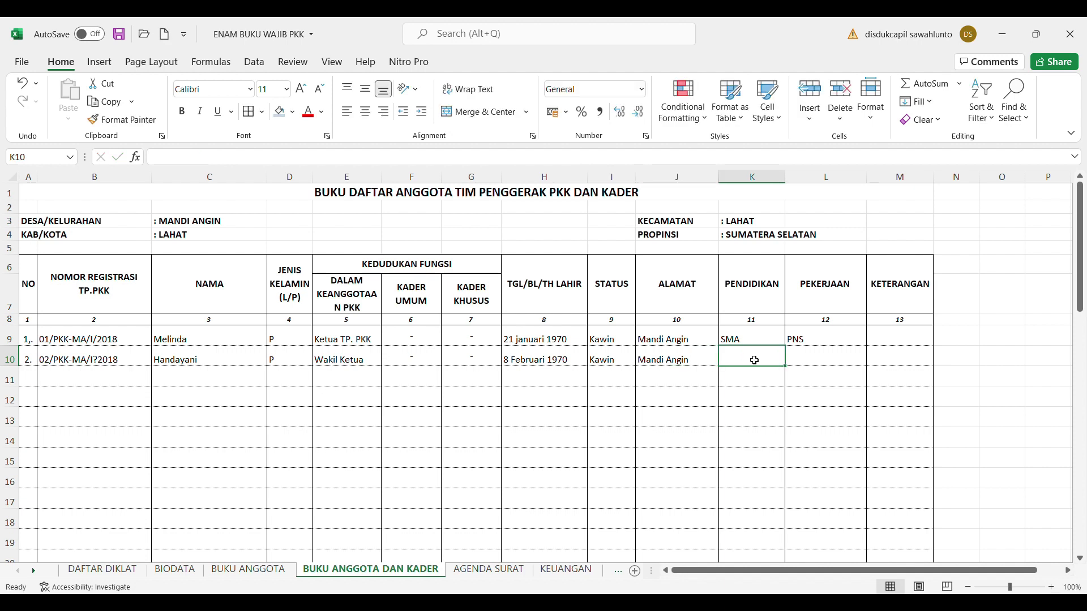
Enter education SMA in K10 and occupation Ibu Rumah Tangga in L10
click(258, 570)
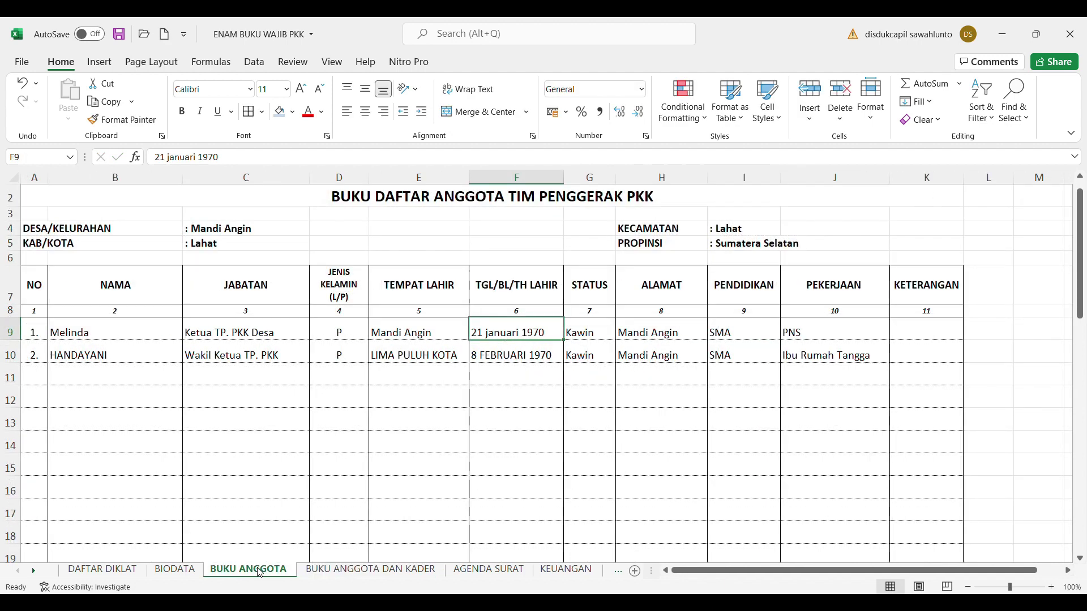
click(354, 575)
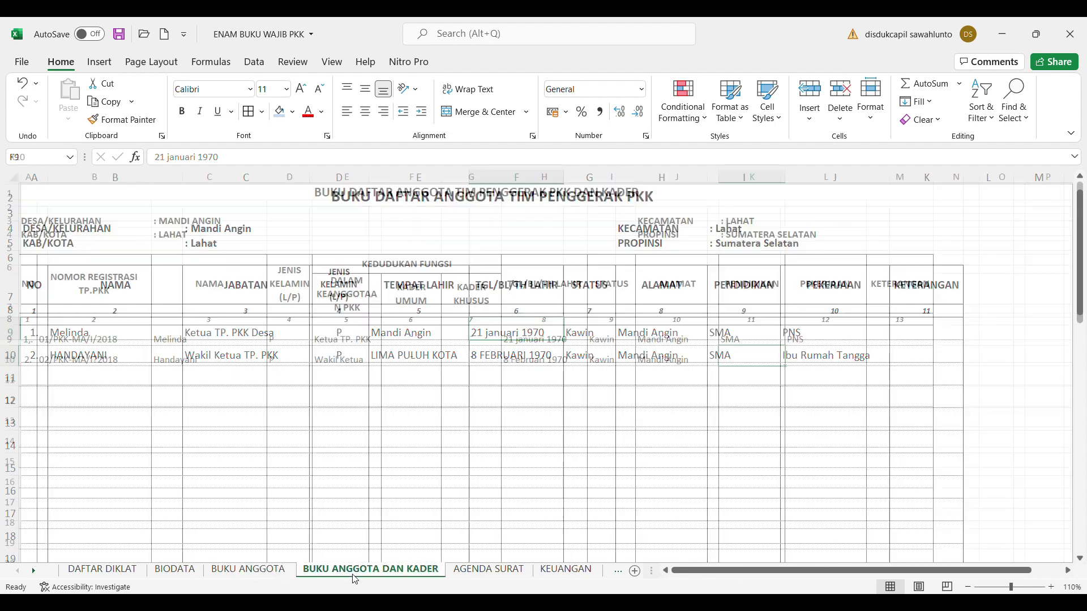
text(SMA)
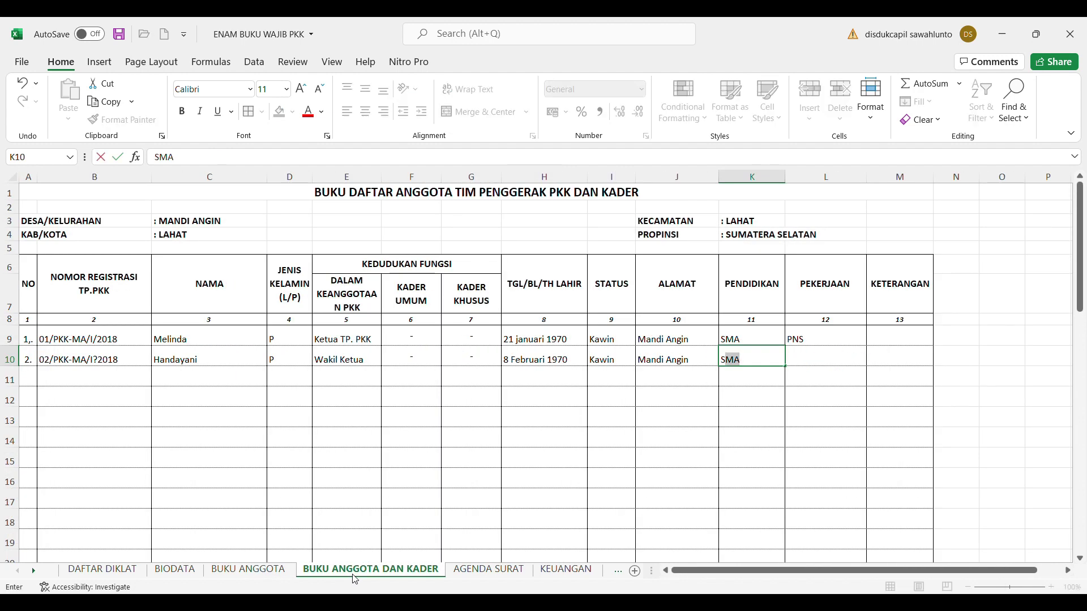
click(794, 361)
text(Ibu Rumah Tangga)
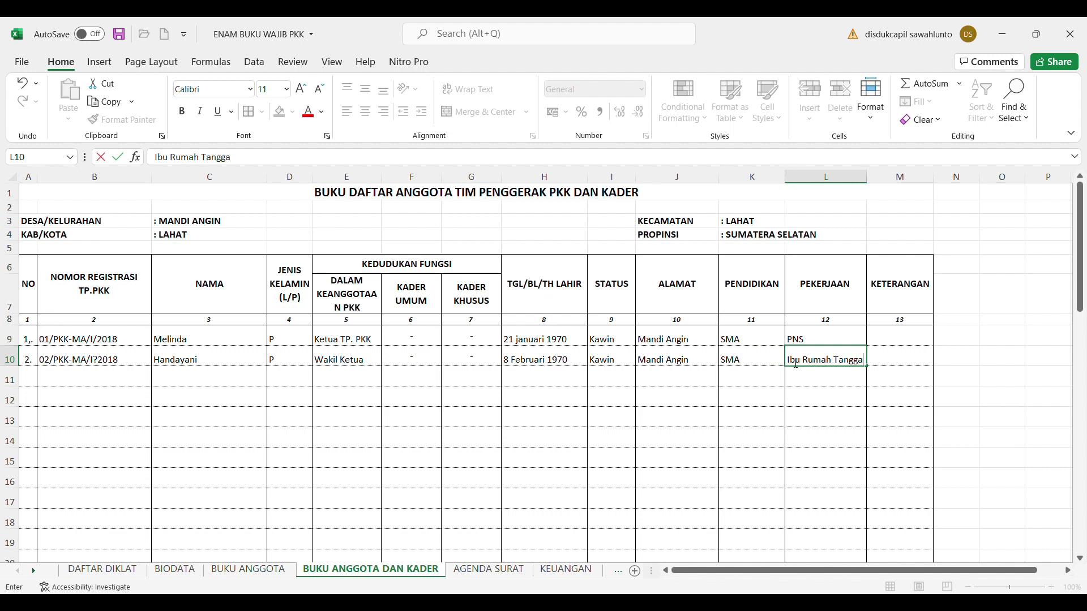
click(675, 421)
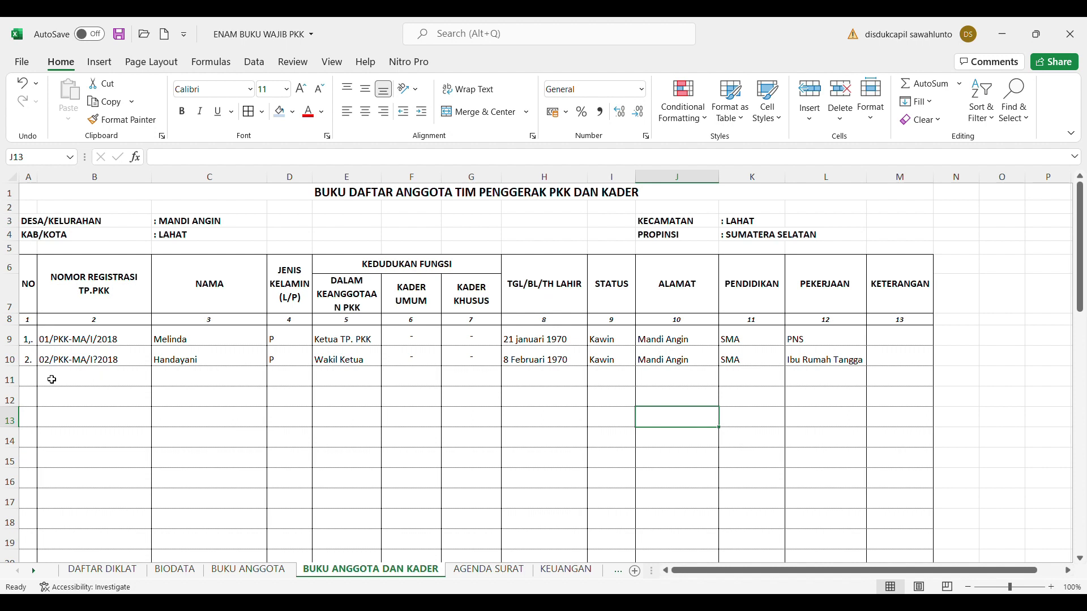
click(31, 382)
Enter 3. in A11 and registration number 03/PKK-MA/III/2019 in B11
text(3)
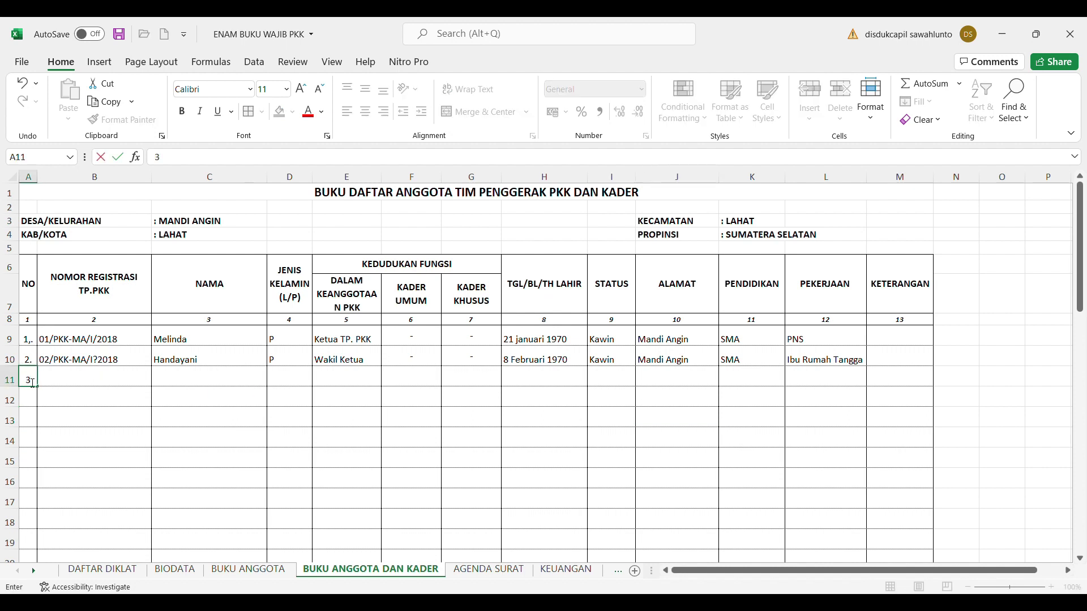
text(.)
click(64, 382)
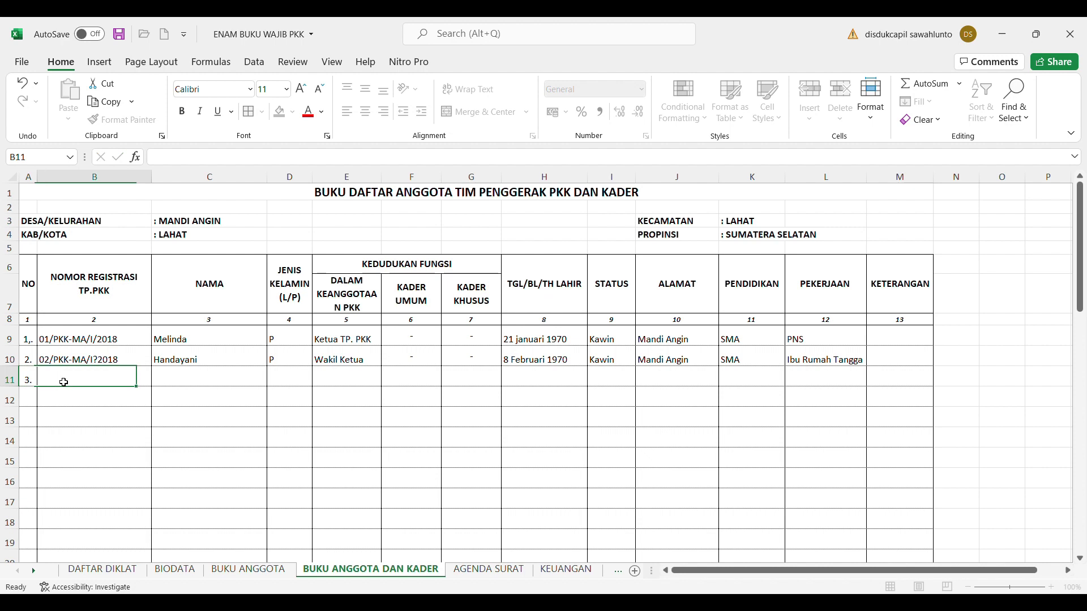
text(03/PK)
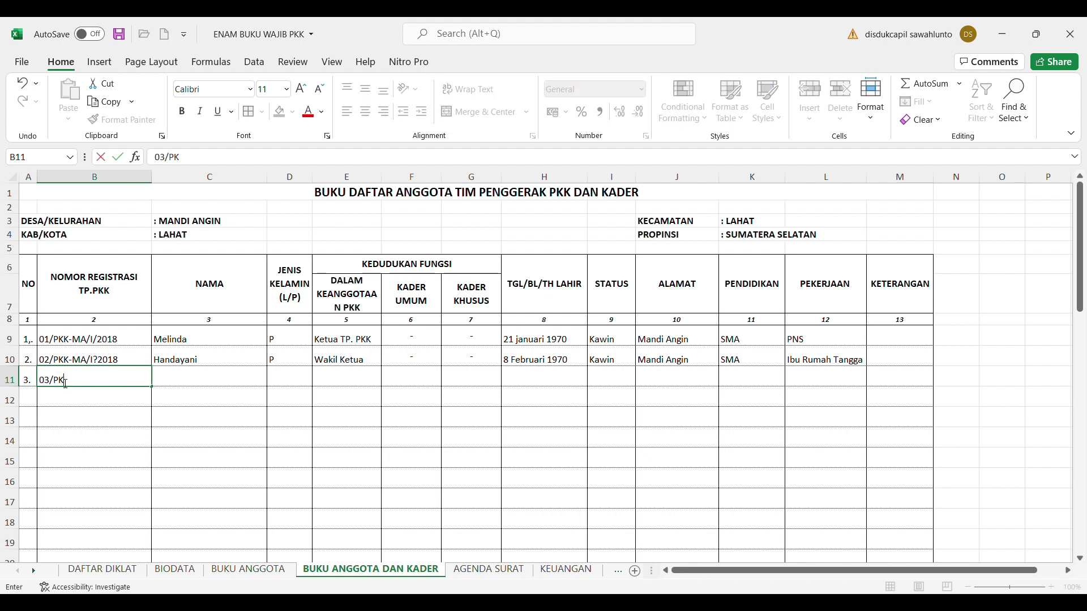
text(K-MA/)
text(III)
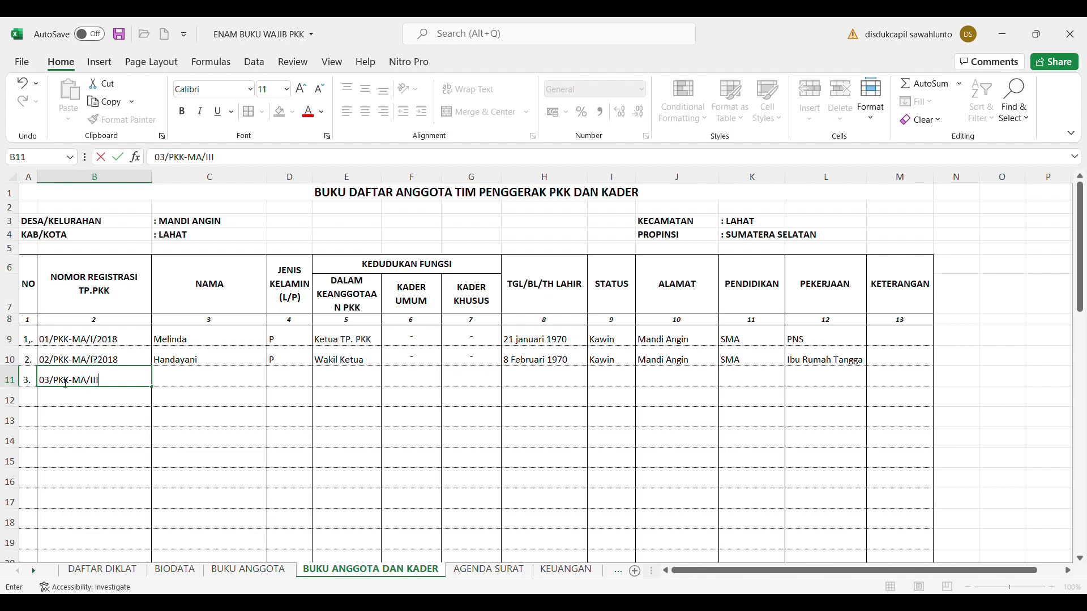
text(/2019)
Correct B10's registration number to 02/PKK-MA/I/2018, replacing the stray ? with /
click(93, 365)
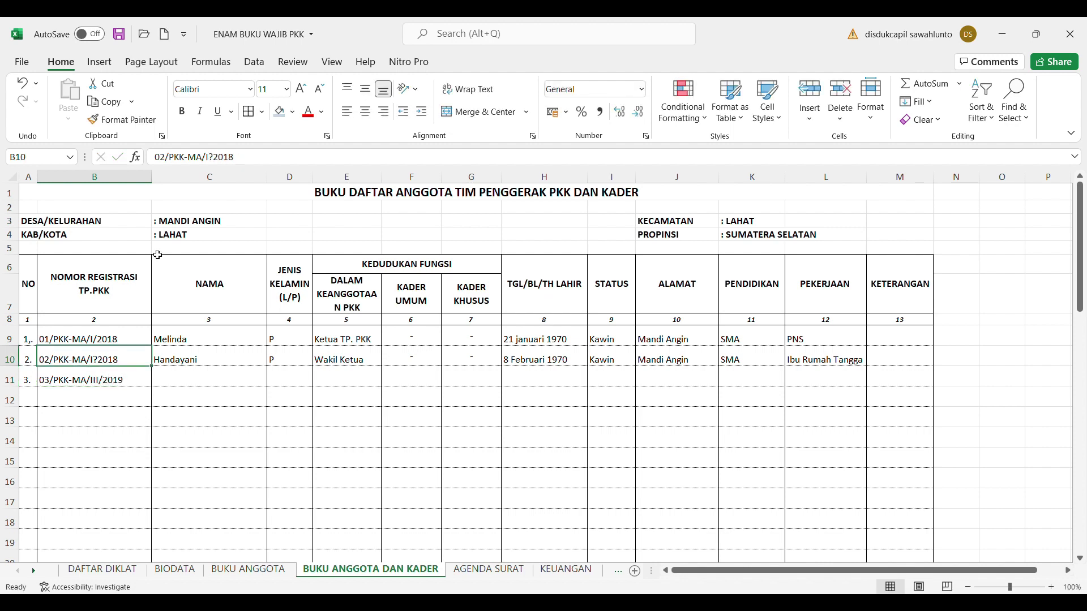
click(219, 161)
key(BackSpace)
text(/)
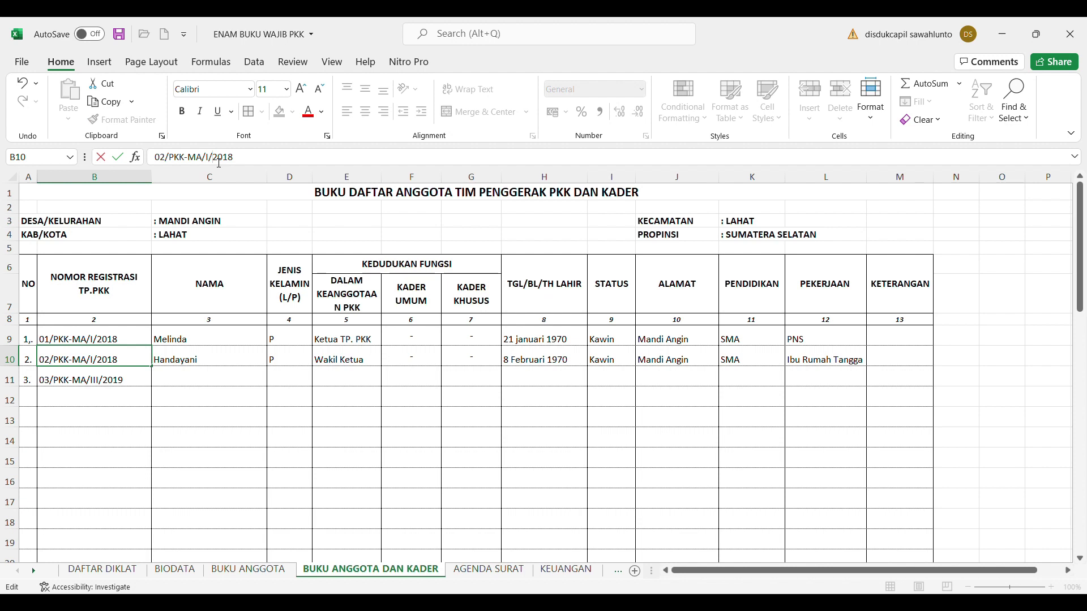
Fill row 11 with the member's name, gender P, role anggota and a dash under KADER UMUM
click(320, 383)
click(206, 384)
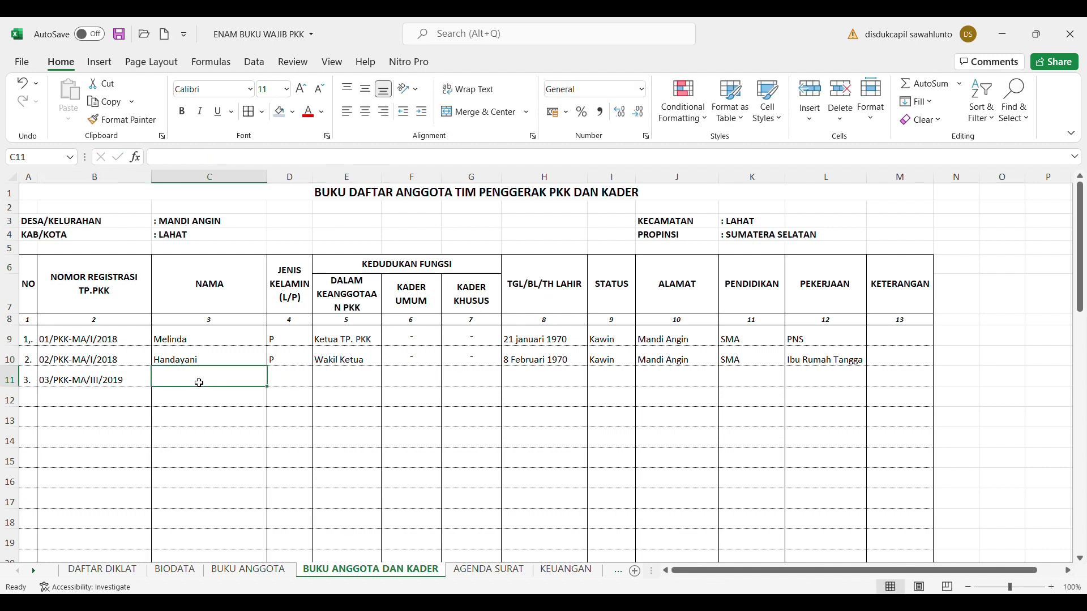
text(Meri)
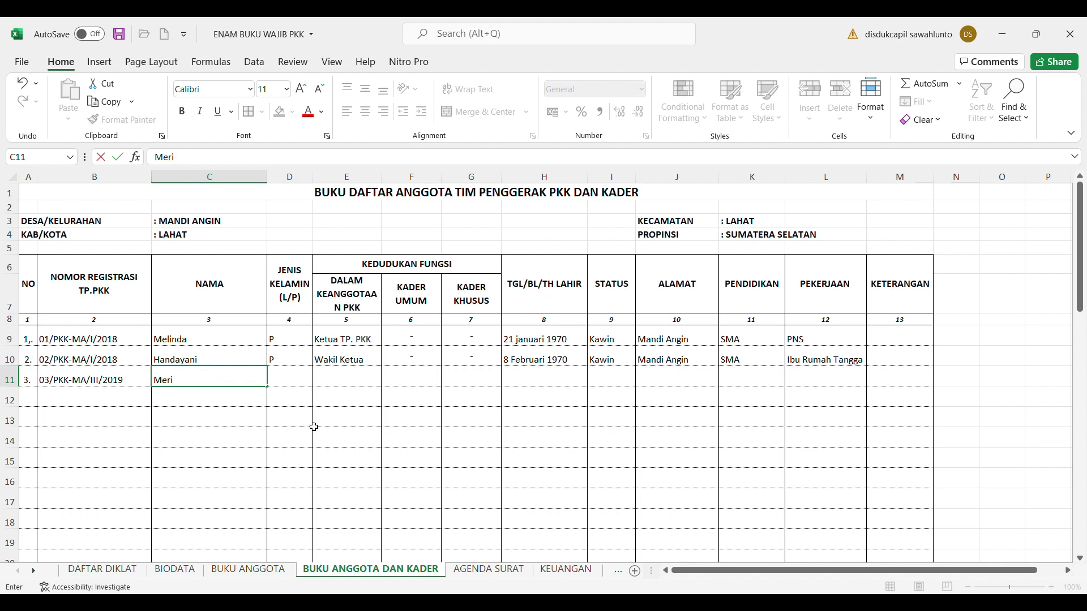
click(306, 381)
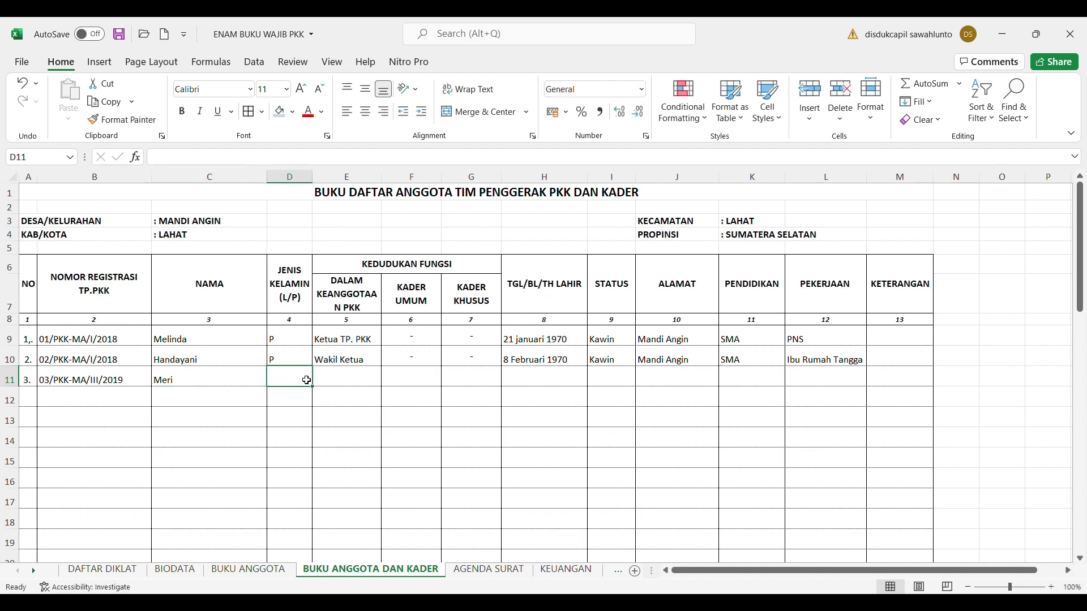
text(P)
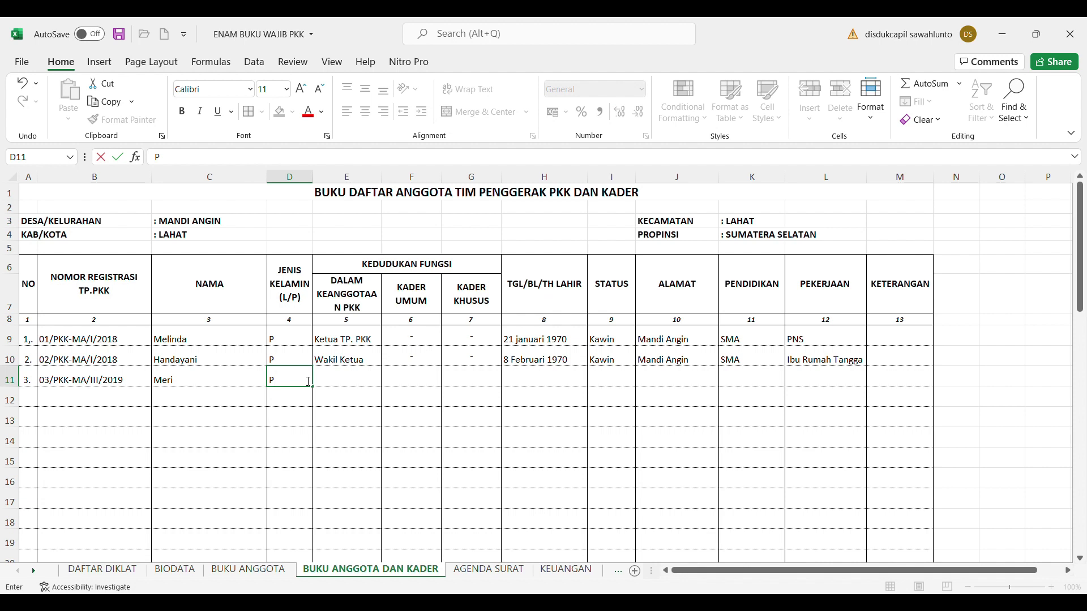
click(375, 386)
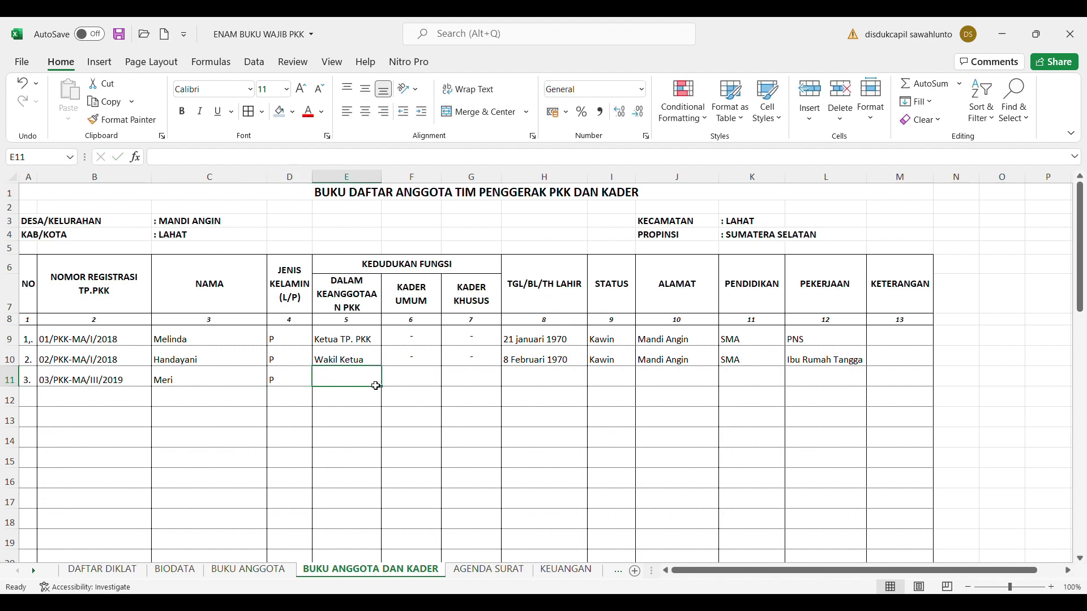
text(anggota)
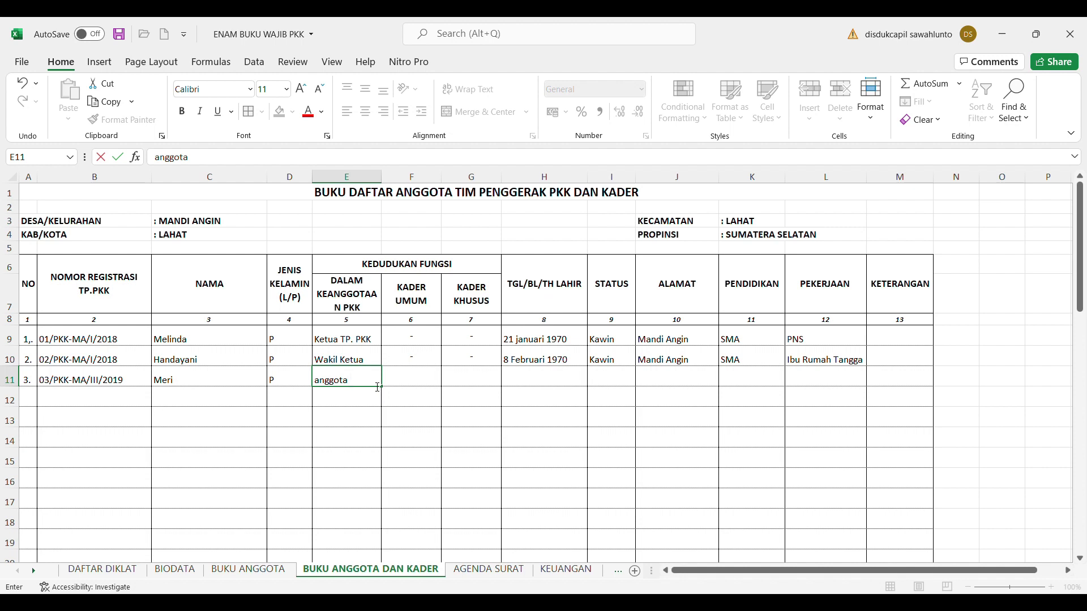
click(428, 382)
text('-)
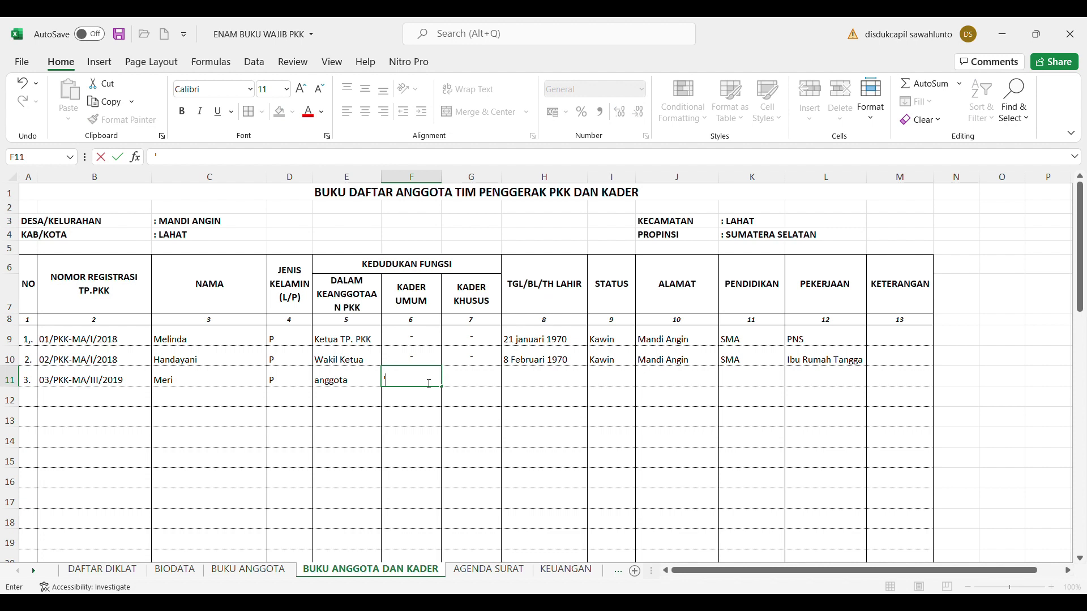
click(479, 382)
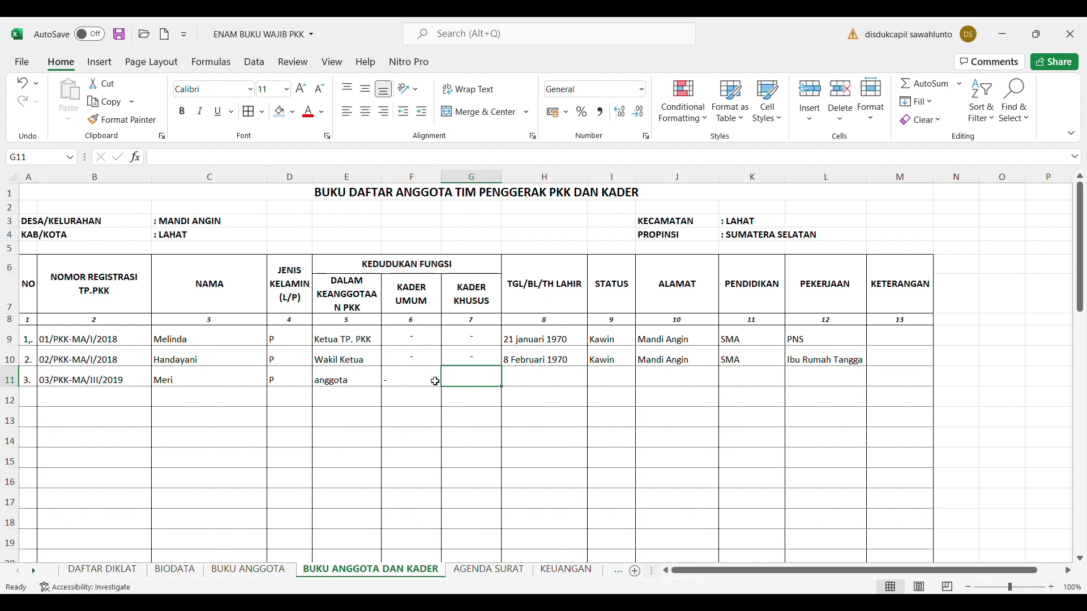
Centre the dash in F11 and enter PKBN, centred, as G11's special cadre
click(400, 390)
click(403, 383)
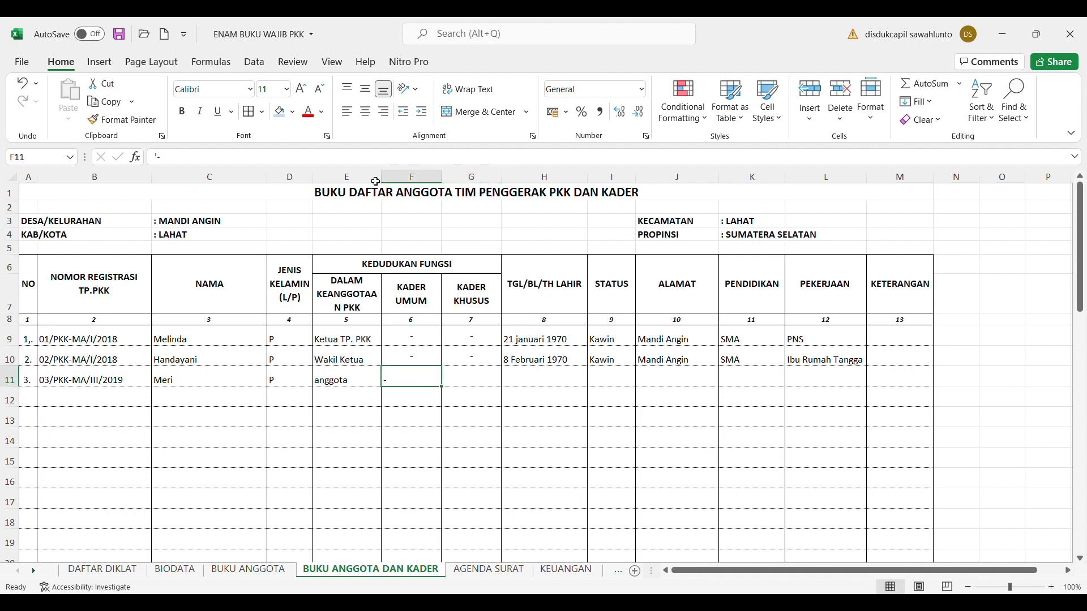
click(365, 111)
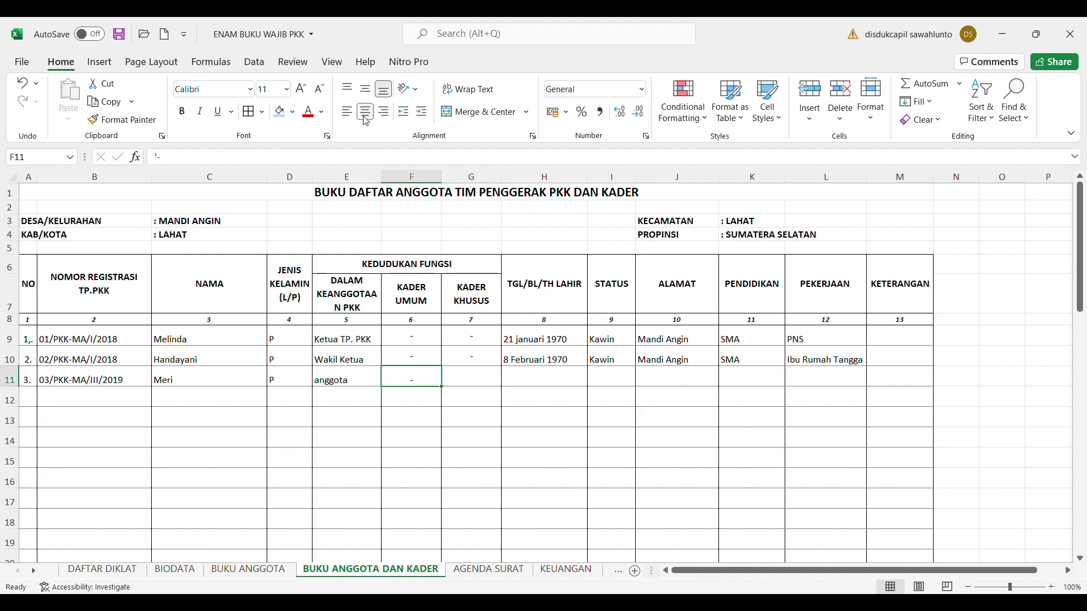
click(482, 379)
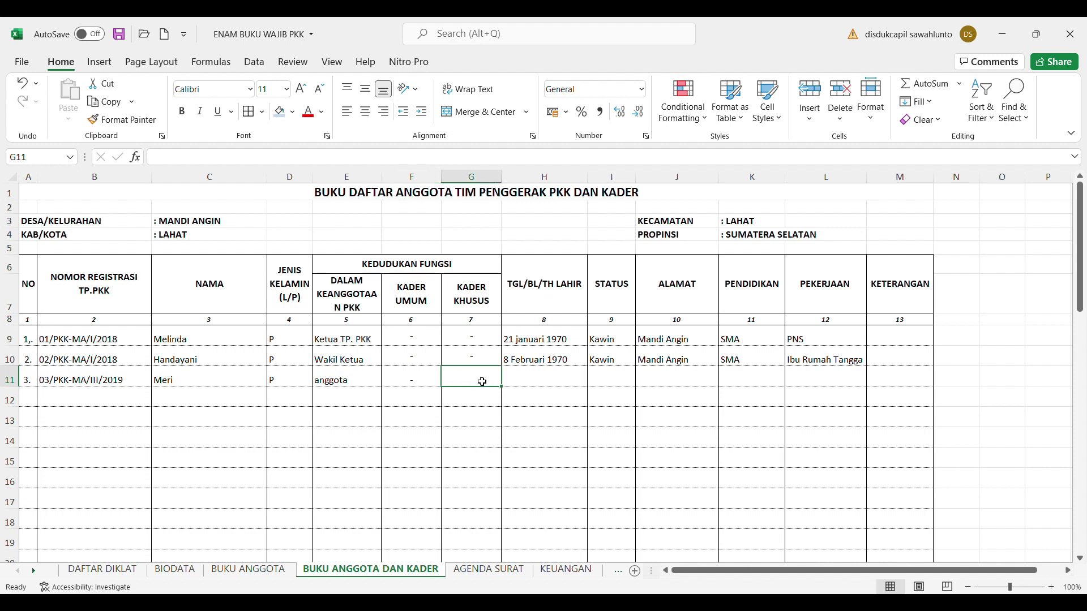
text(PKBN)
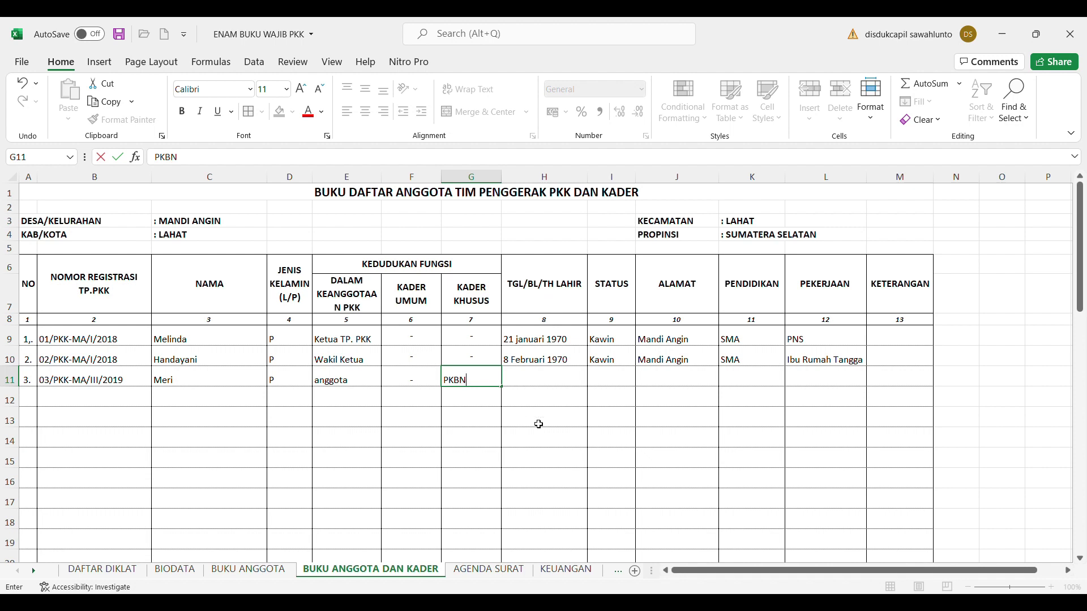
click(539, 424)
click(473, 386)
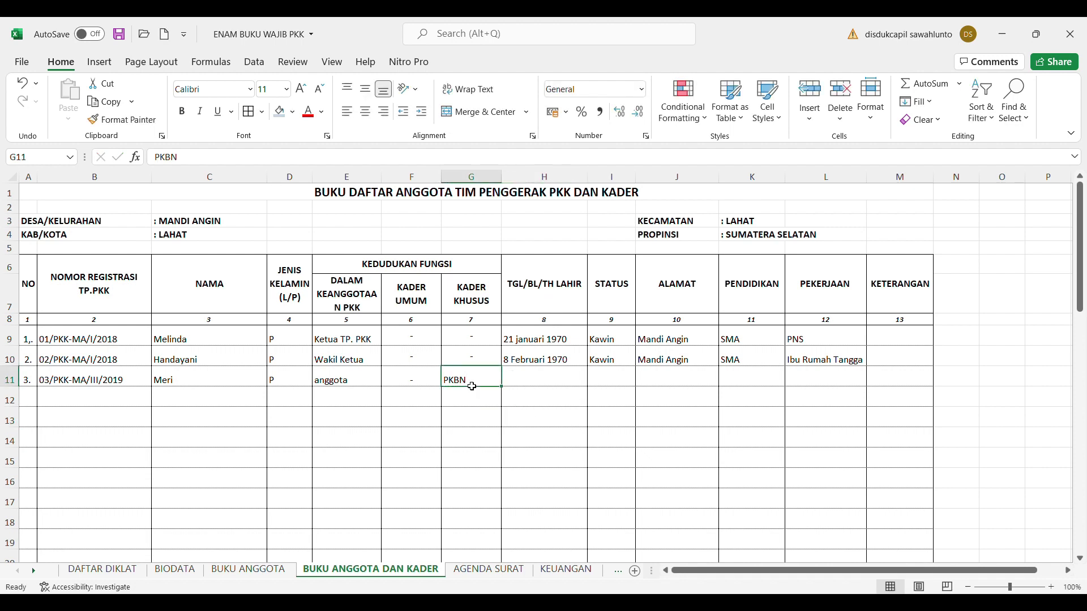
click(367, 112)
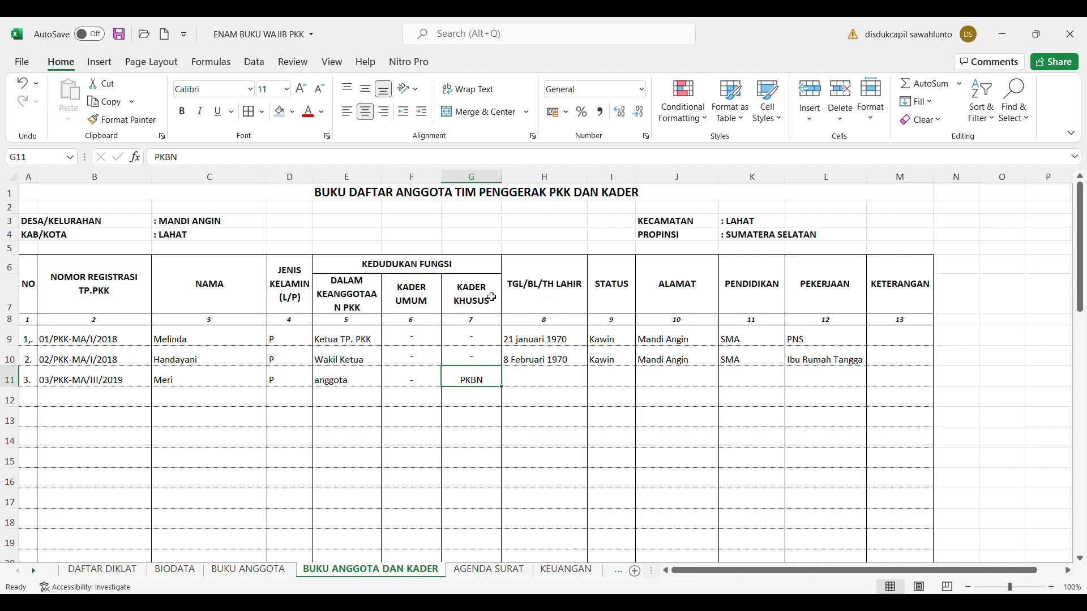
click(532, 380)
text(17)
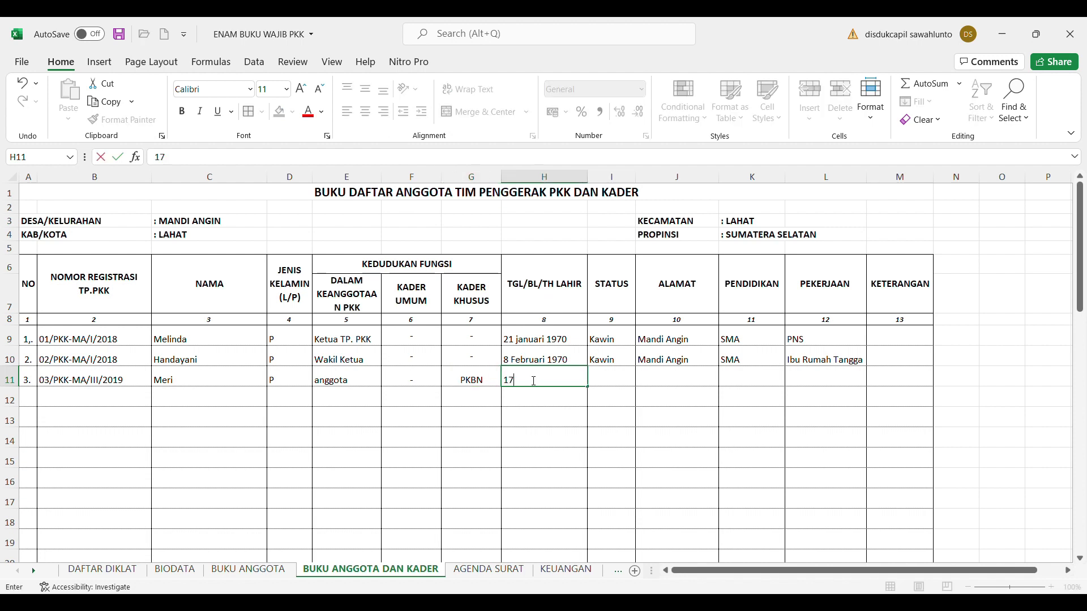
text( Agustus 1972)
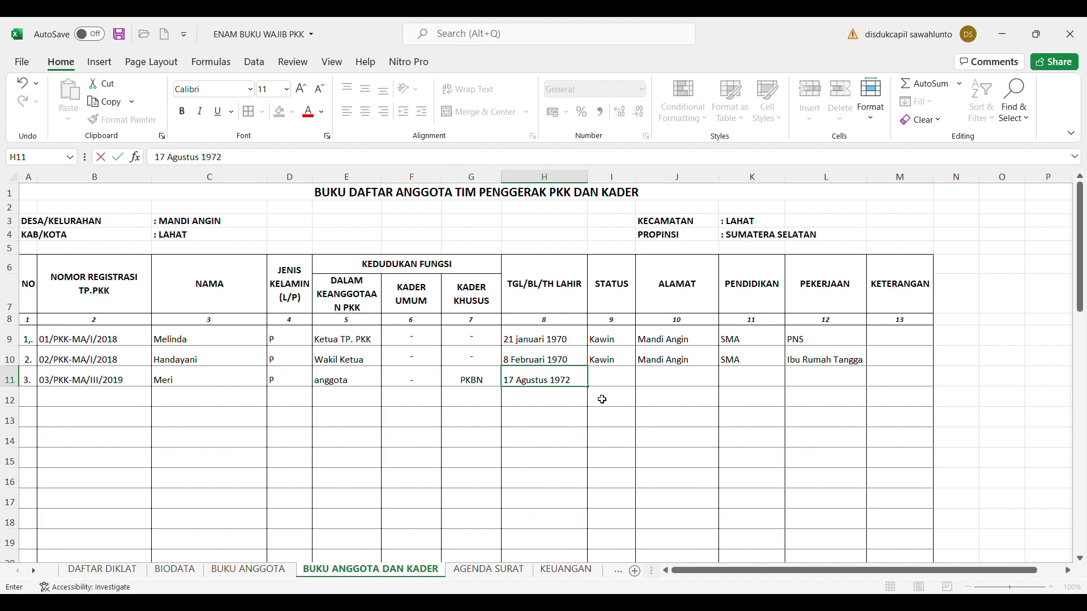
click(621, 381)
text(Kawin)
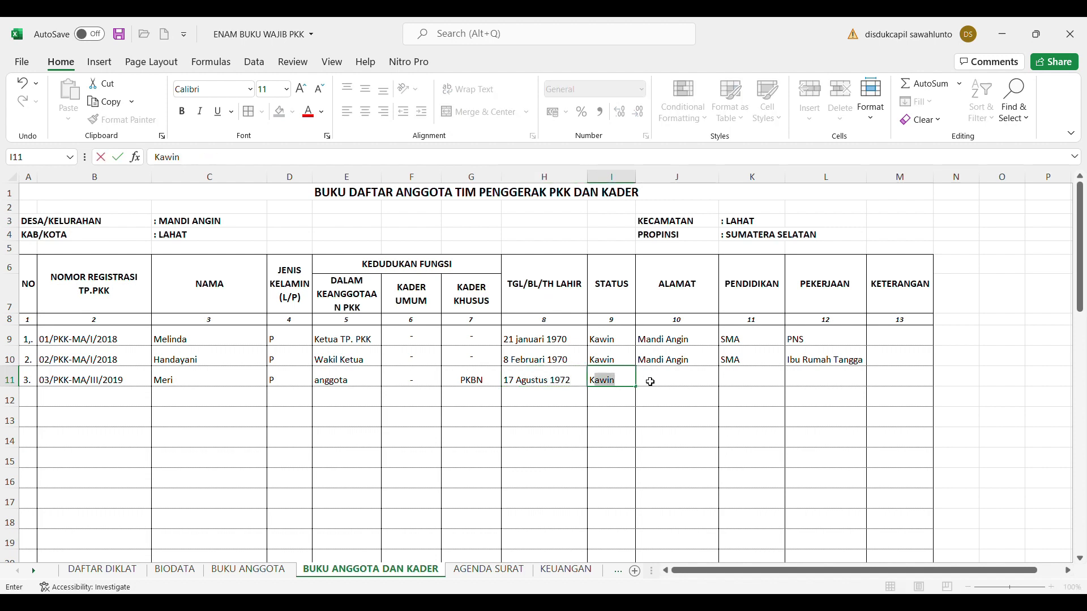
click(652, 383)
text(Mandi Angin)
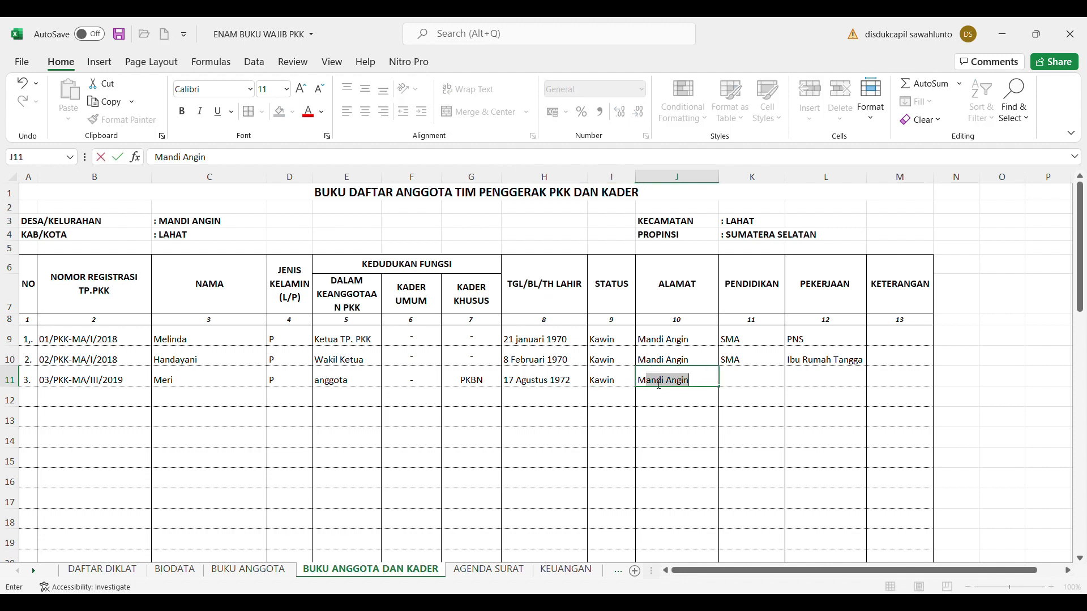
click(745, 381)
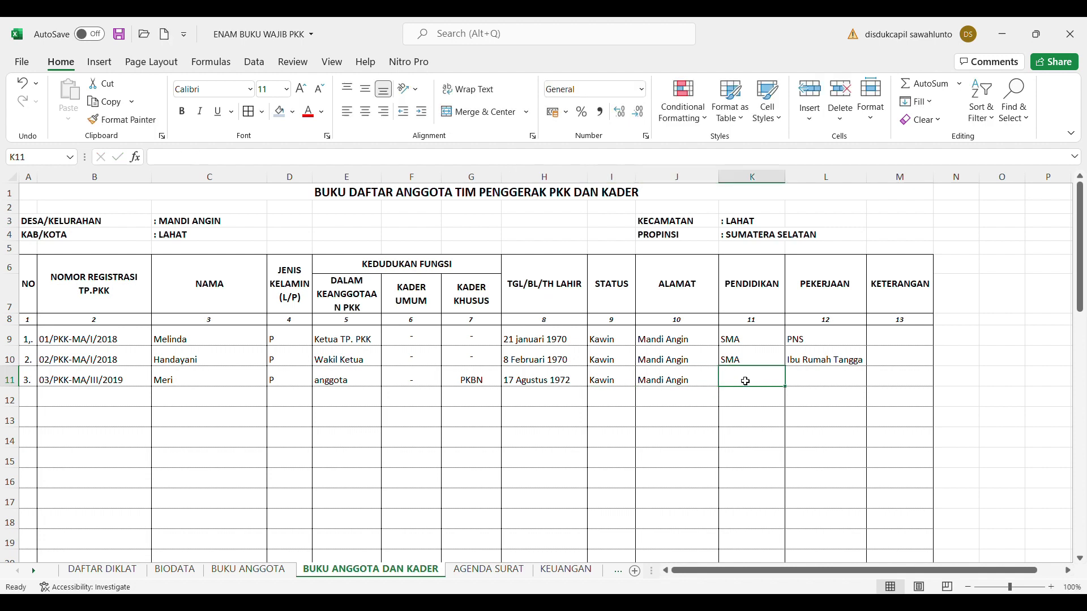
text(SMA)
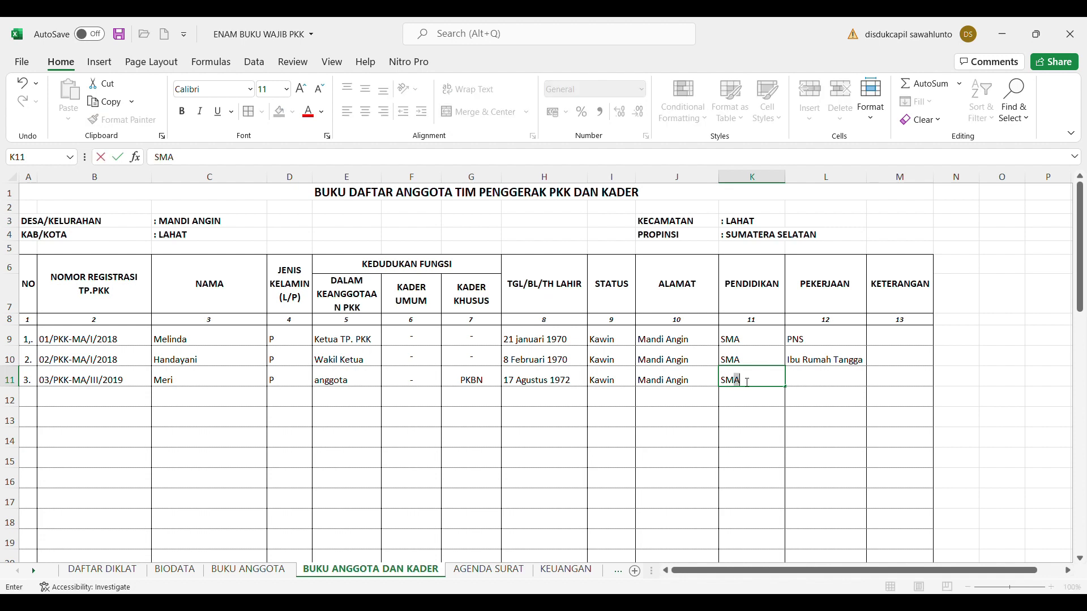
click(835, 385)
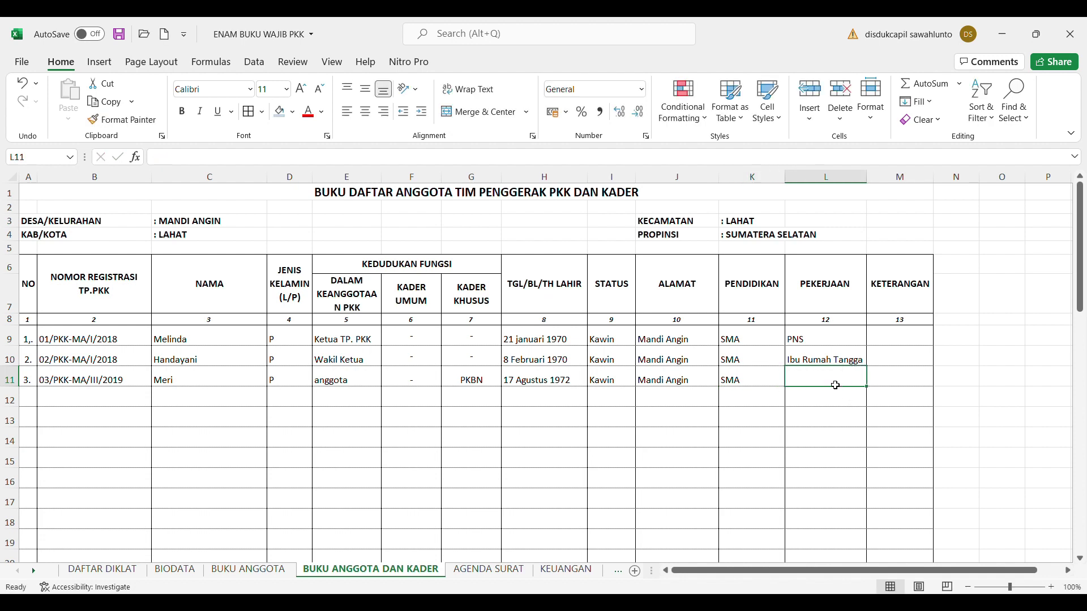
text(Ibu Rumah Tangga)
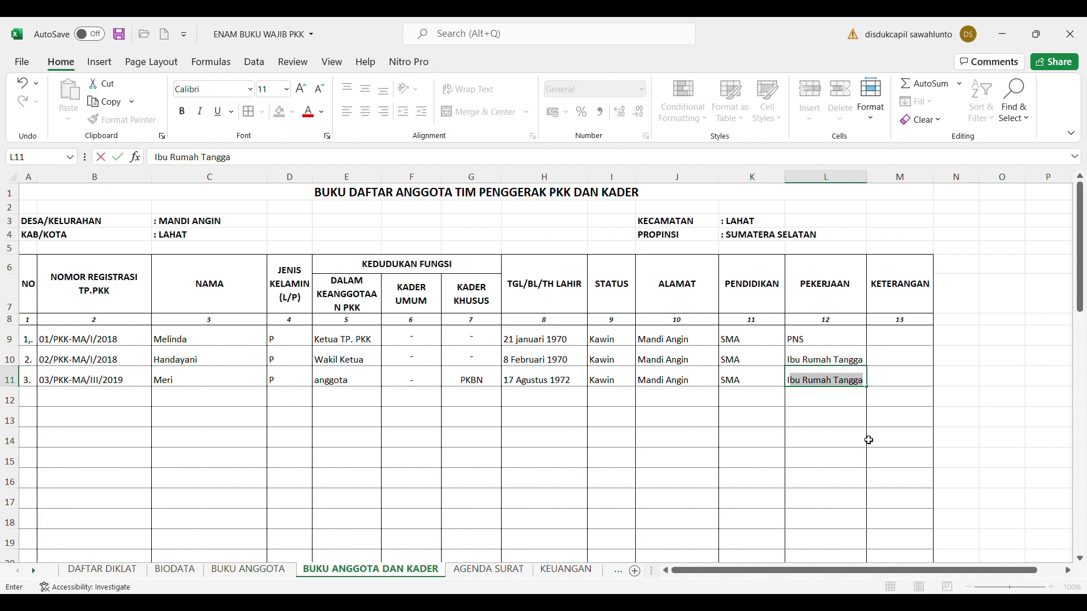
click(883, 444)
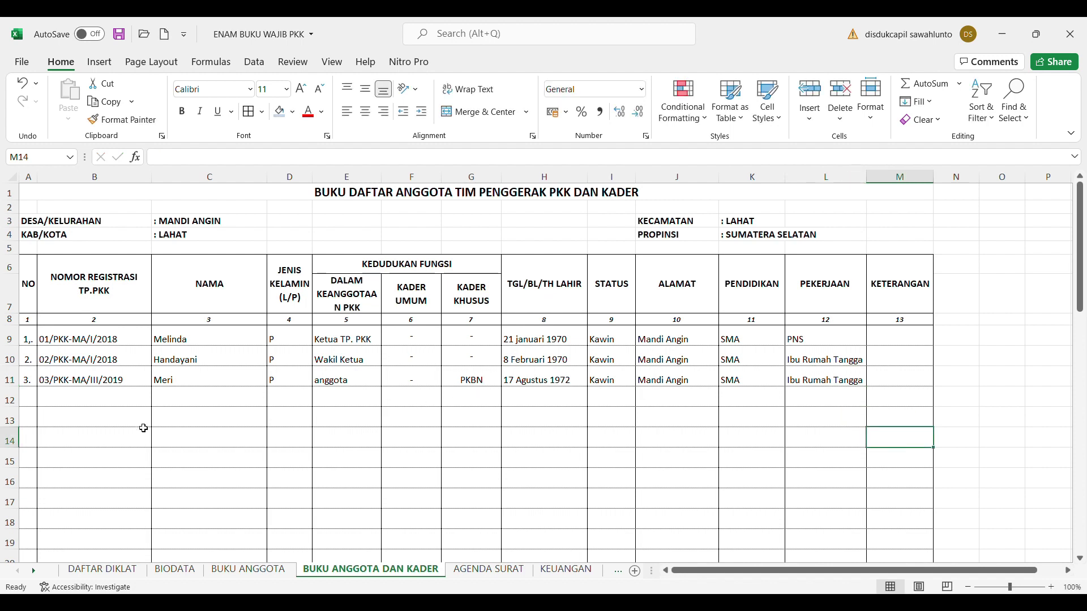
click(31, 401)
Enter 4. in A12 and registration number 04/PKK-MA/IV/2019 in B12
text(4.)
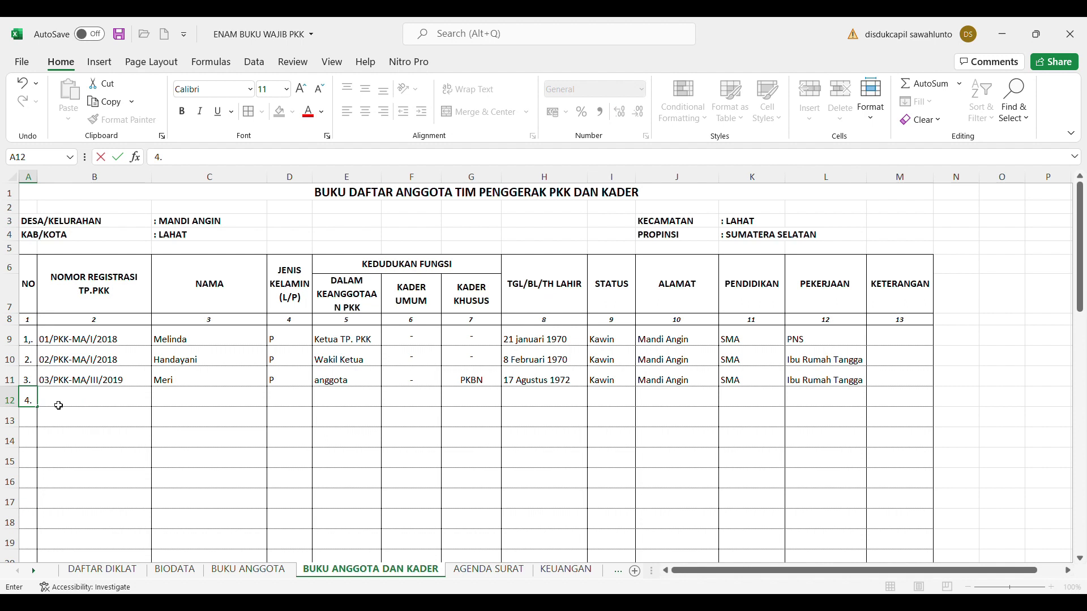
click(58, 404)
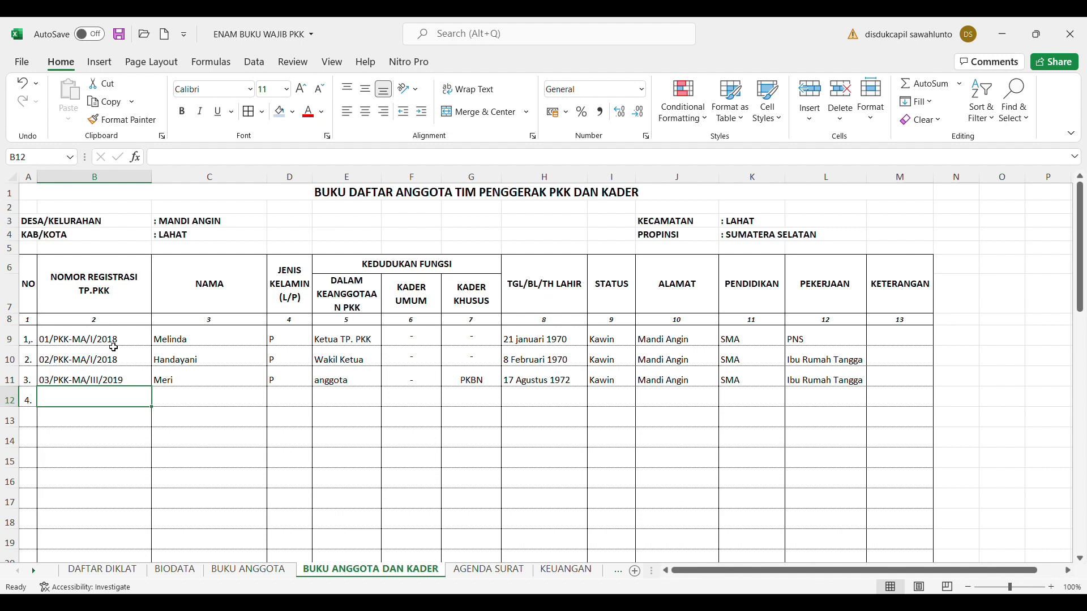
text(05)
key(BackSpace)
text(4)
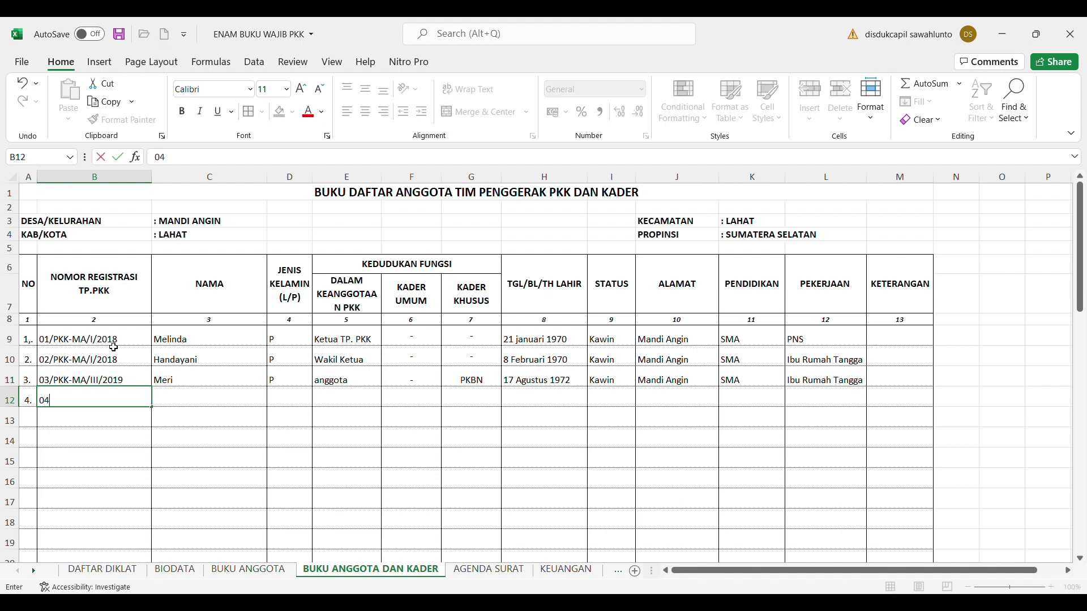
text(/PKK-MA/IV/2019)
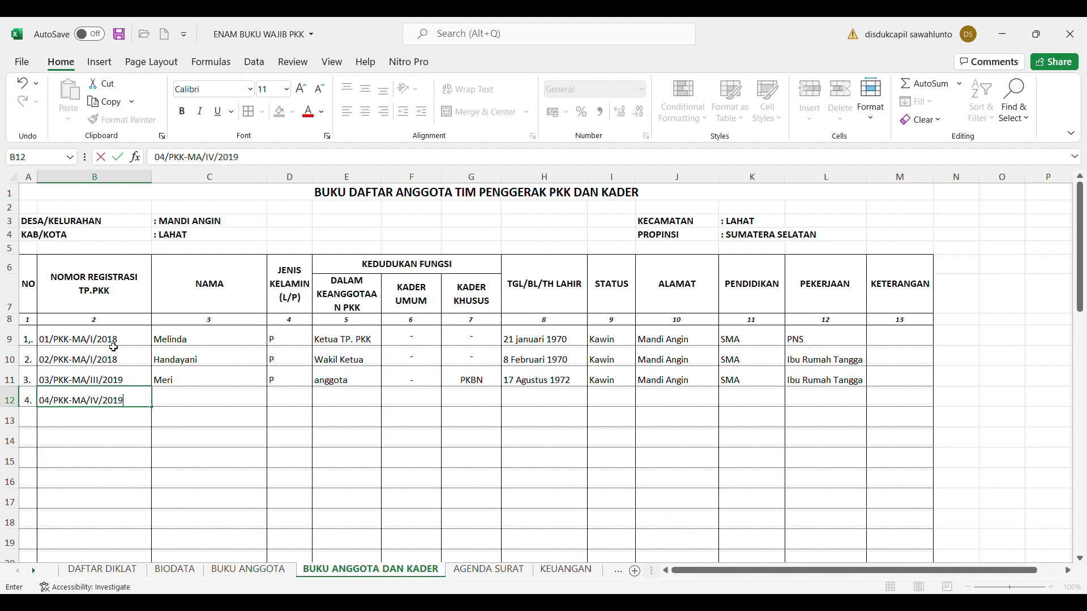
click(212, 397)
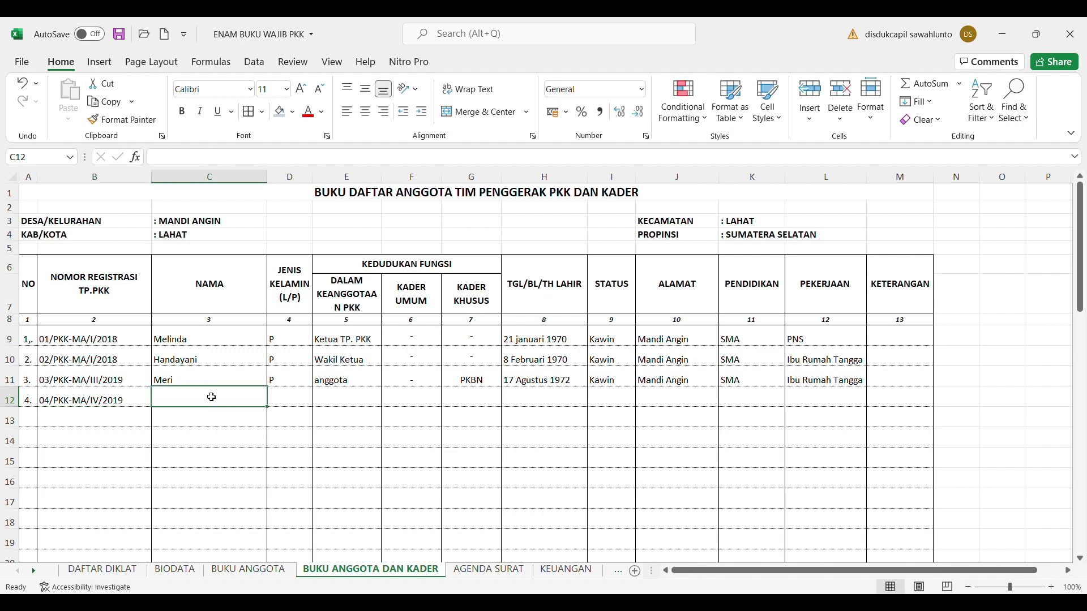
Fill C12:F12 with the member's name, gender P, role anggota and Kader umum
text(Armini)
click(287, 405)
text(P)
click(339, 405)
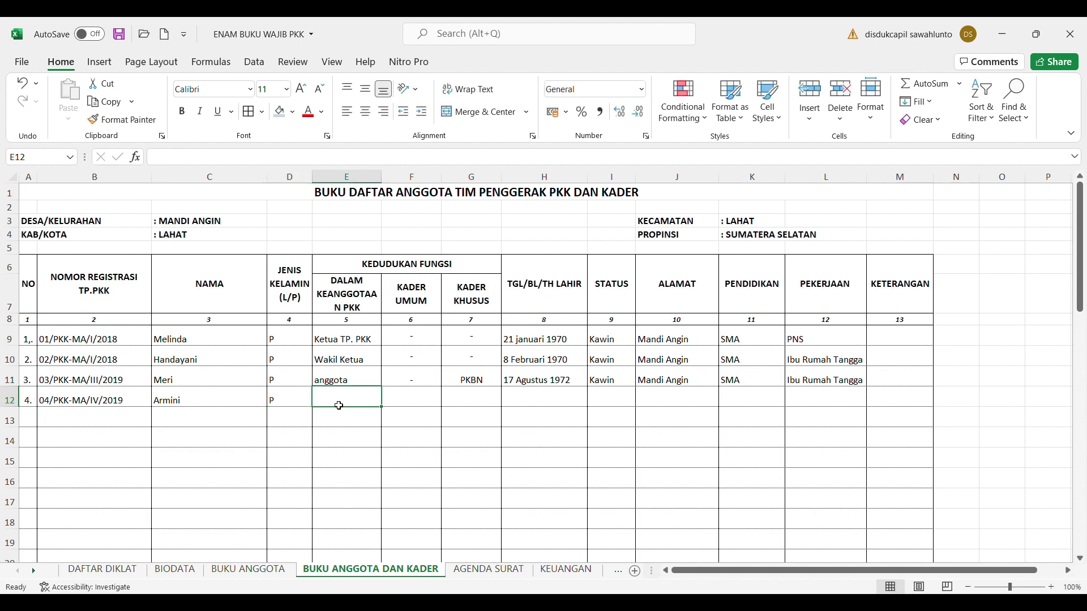
text(anggota)
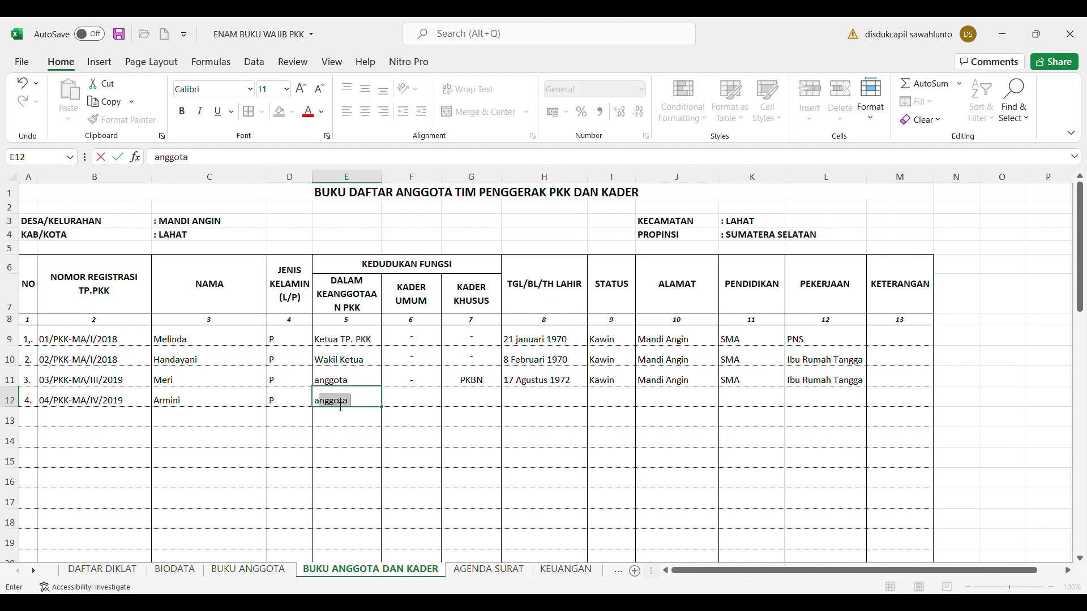
click(416, 401)
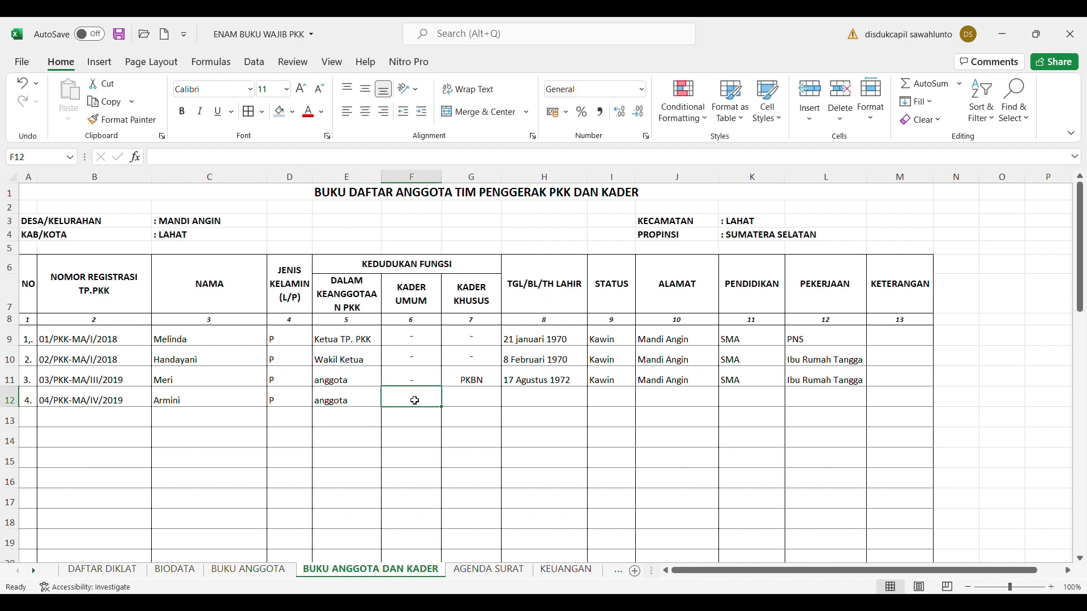
text(Kader )
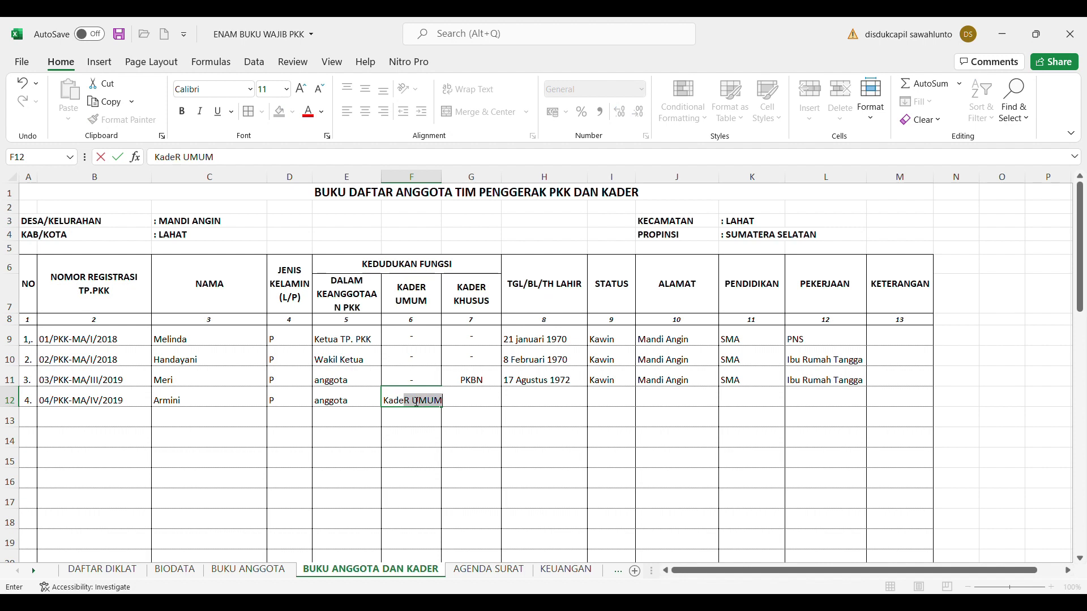
text(umum)
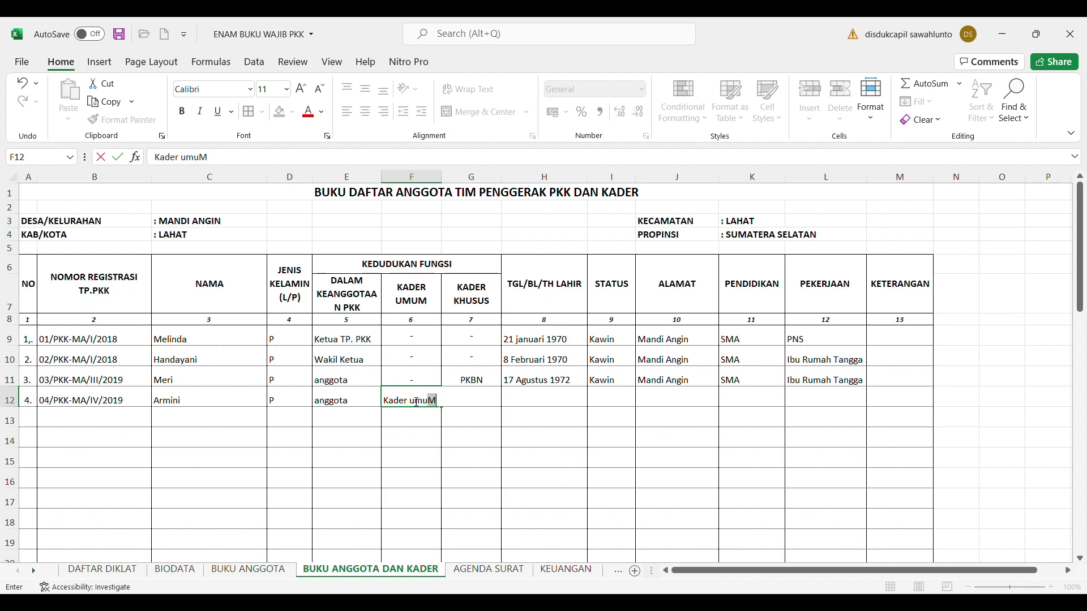
click(494, 414)
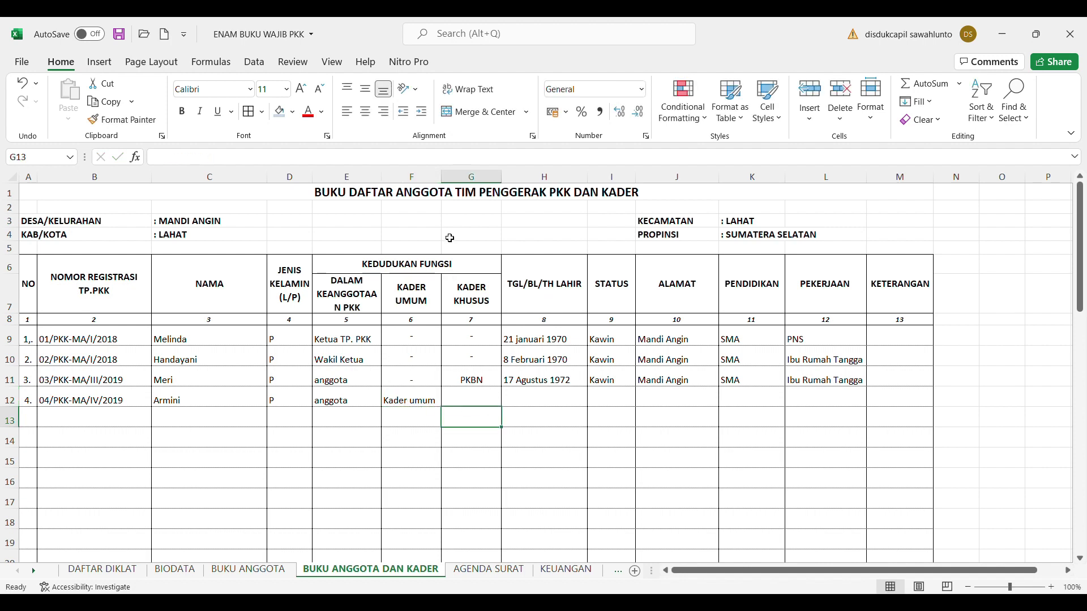
Widen column F to fit KADER UMUM and enter a dash in G12
drag(446, 186, 450, 186)
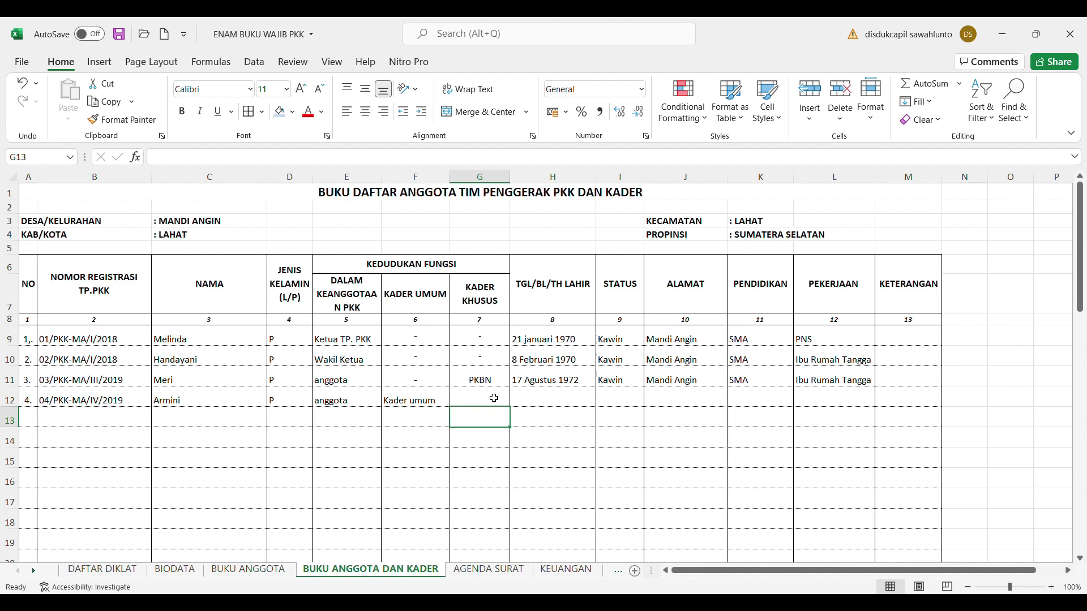
click(493, 399)
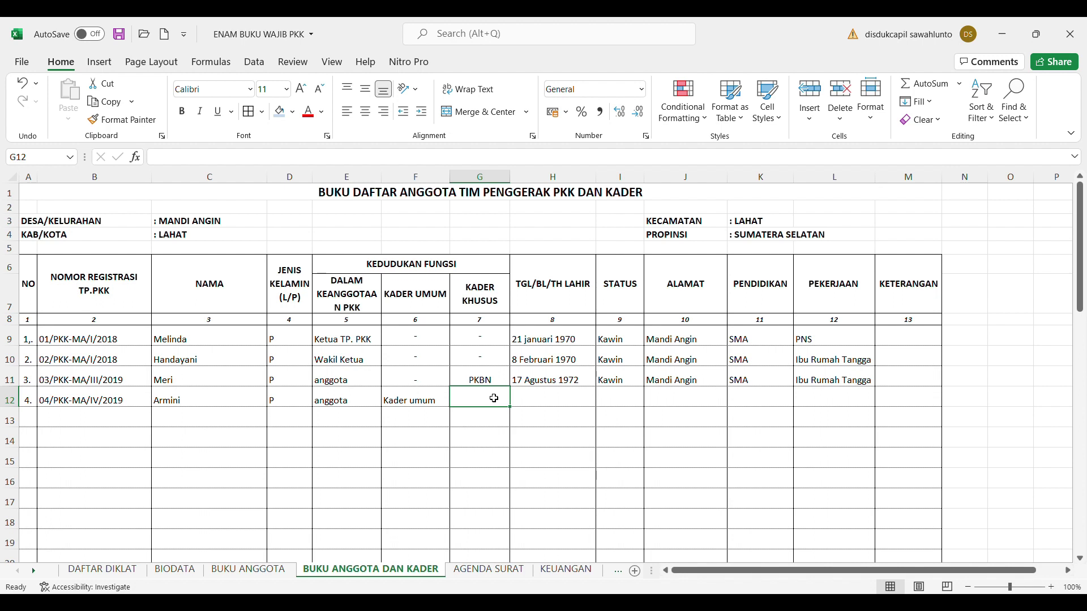
text(,-)
key(BackSpace)
key(BackSpace)
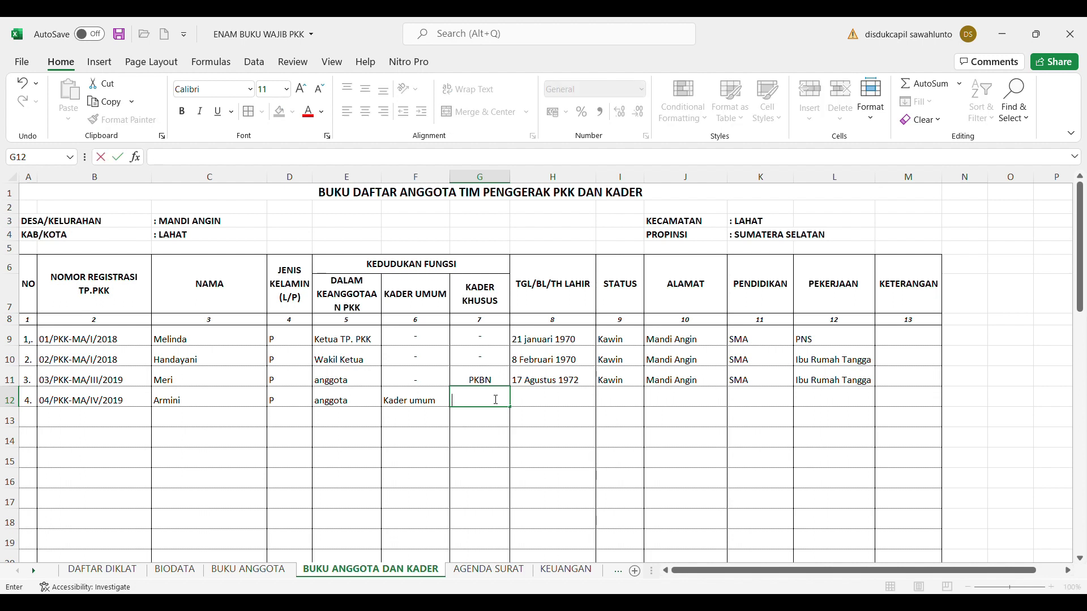
text('-)
click(532, 402)
text(28 Desember 19)
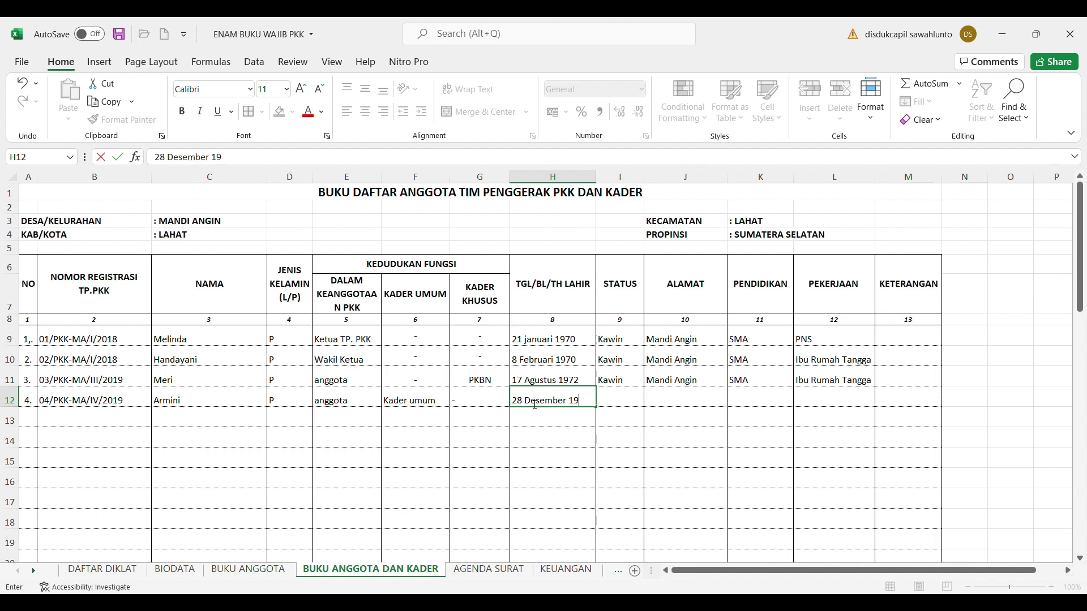
text(73)
click(637, 400)
text(kawin)
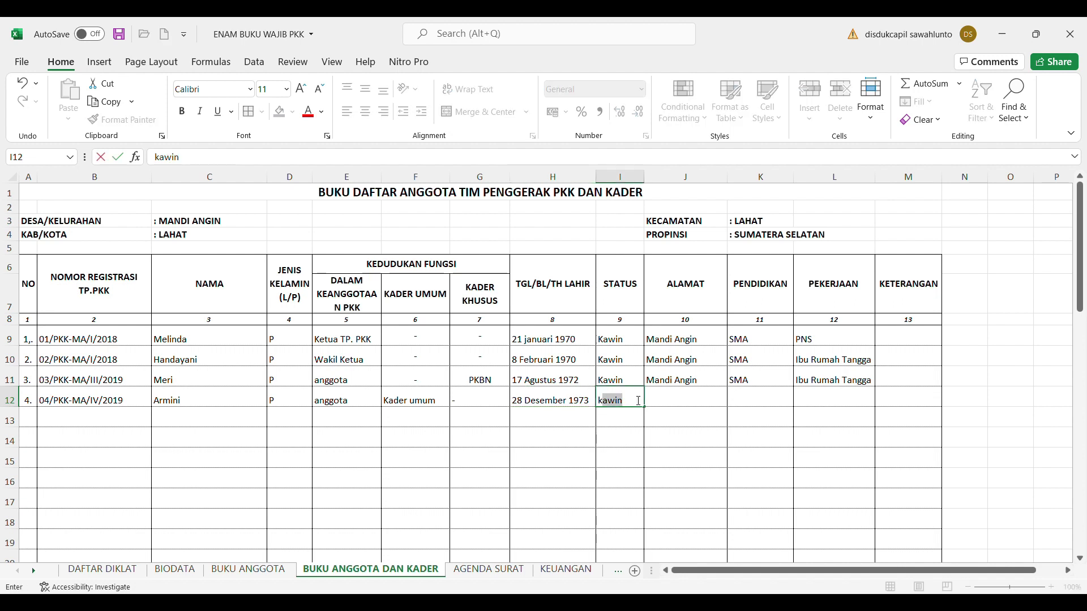
click(678, 405)
text(mandi Angin)
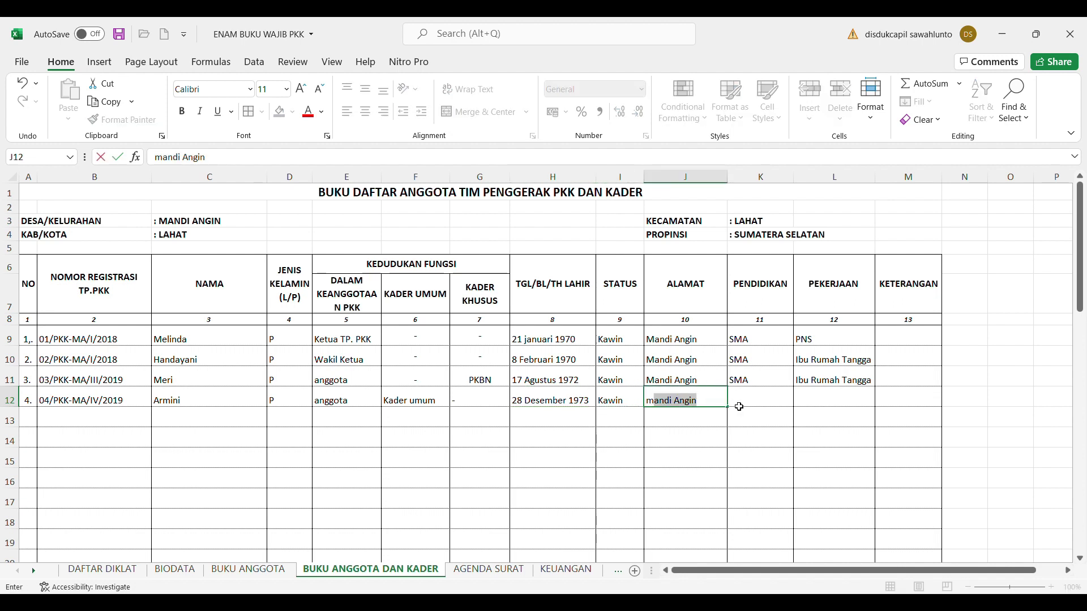
click(743, 407)
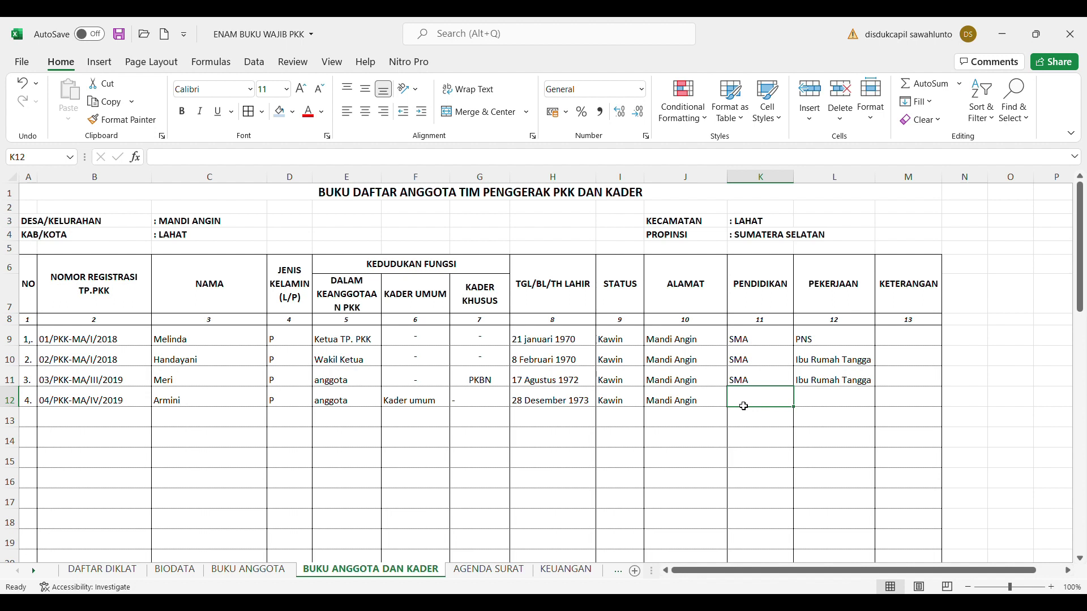
text(s)
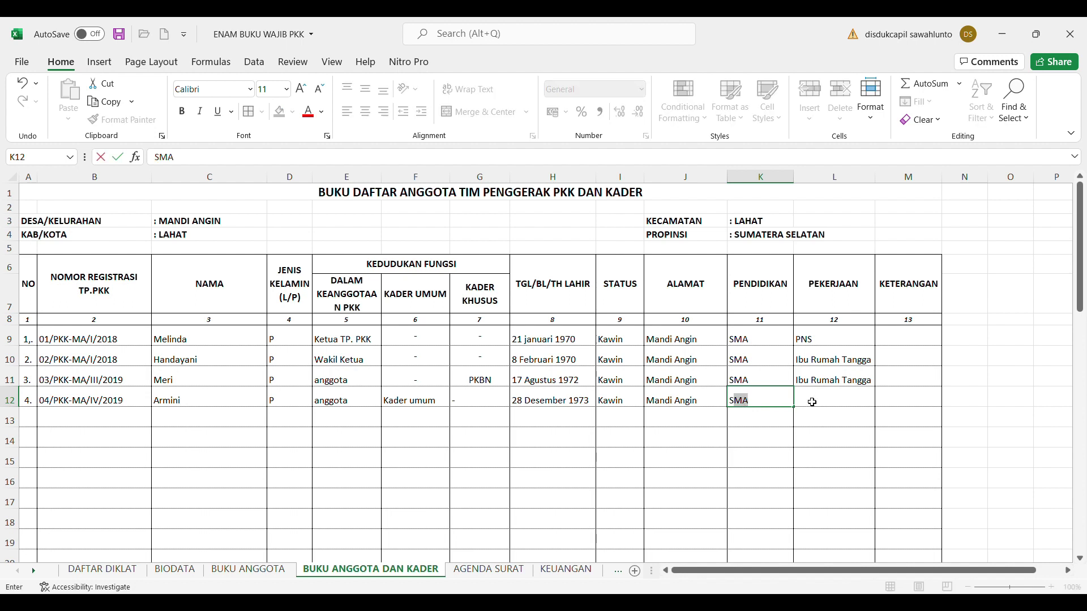
click(818, 404)
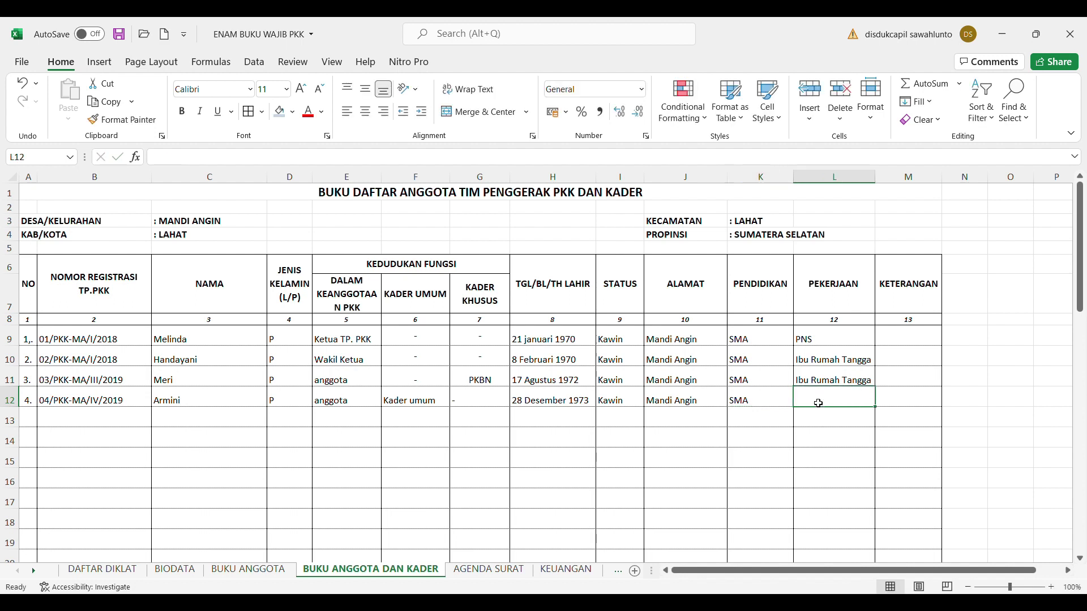
text(ibu Rumah Tangga)
click(775, 463)
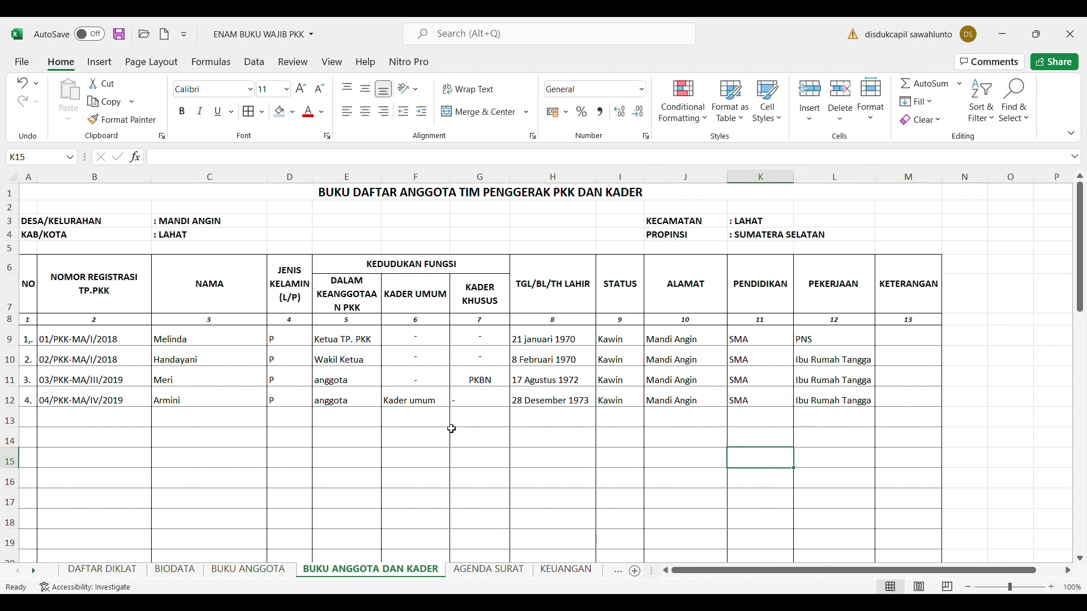
click(35, 424)
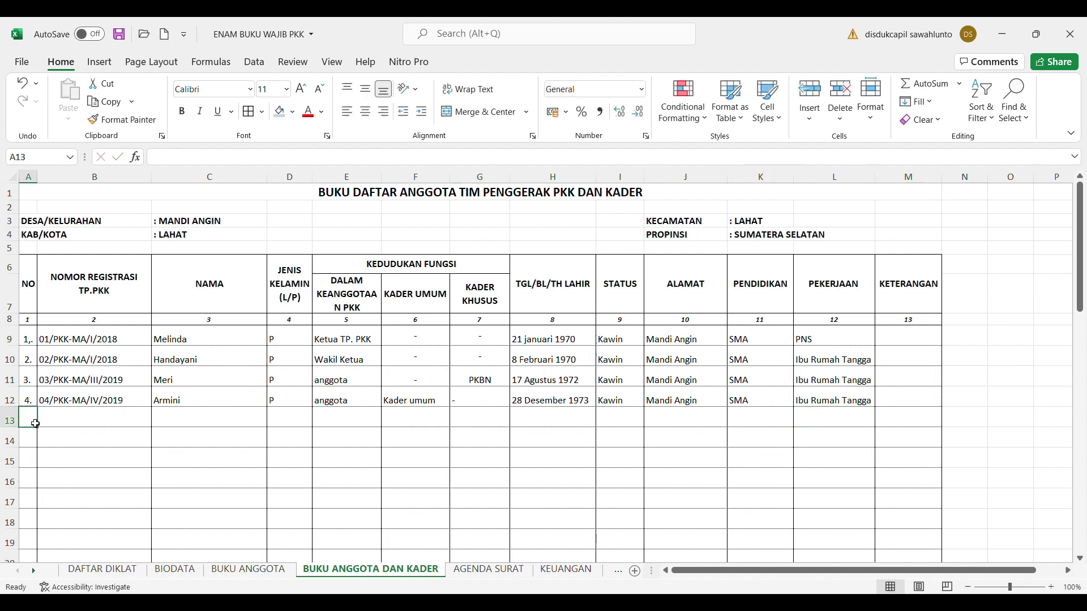
Enter 5. in A13 and registration number 05/PKK-MA/IV/2019 in B13
text(5.)
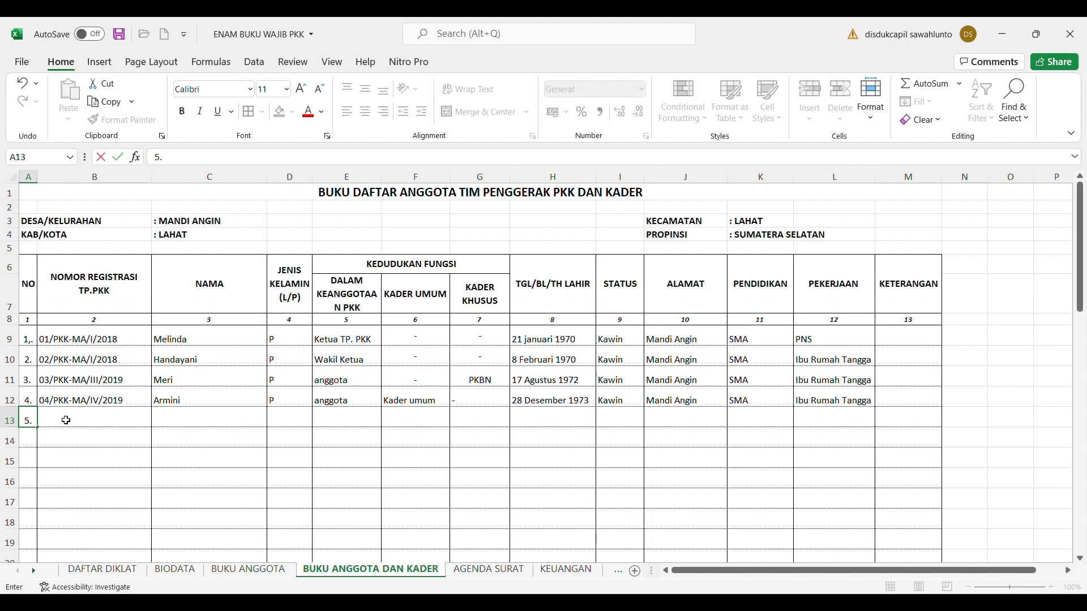
click(67, 421)
text(05/)
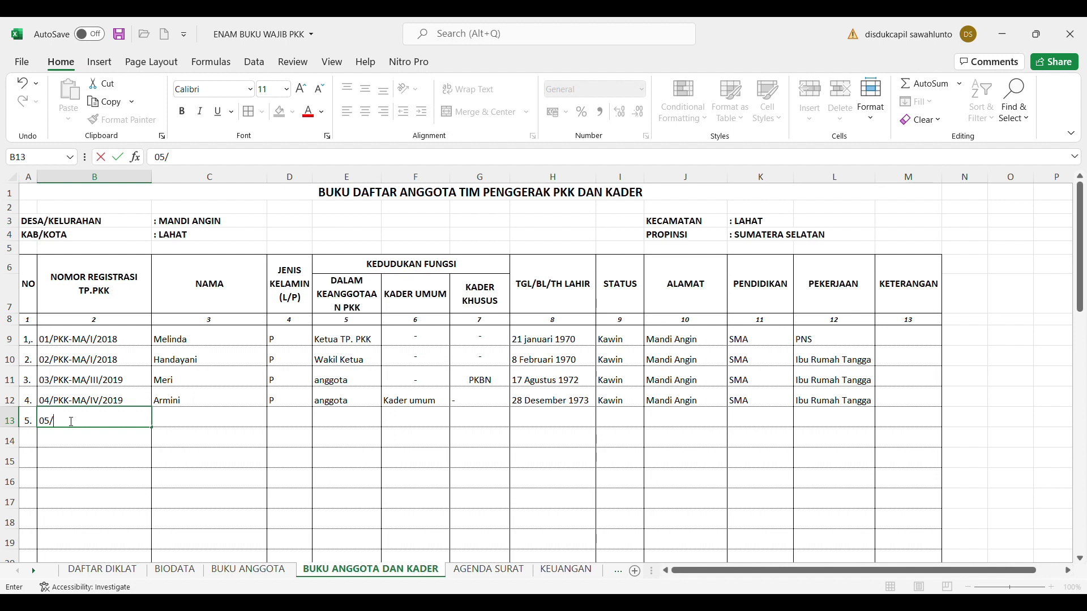
text(PKK-MA/IV/2019)
click(201, 424)
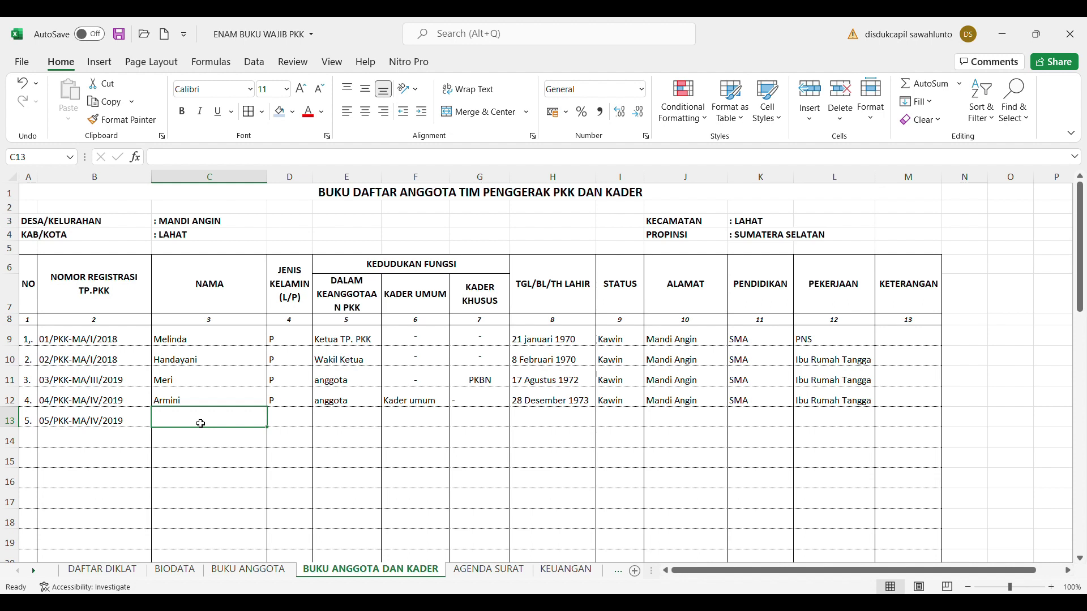
Fill C13:G13 with the member's name, P, anggota, a dash and BKB
text(Fai)
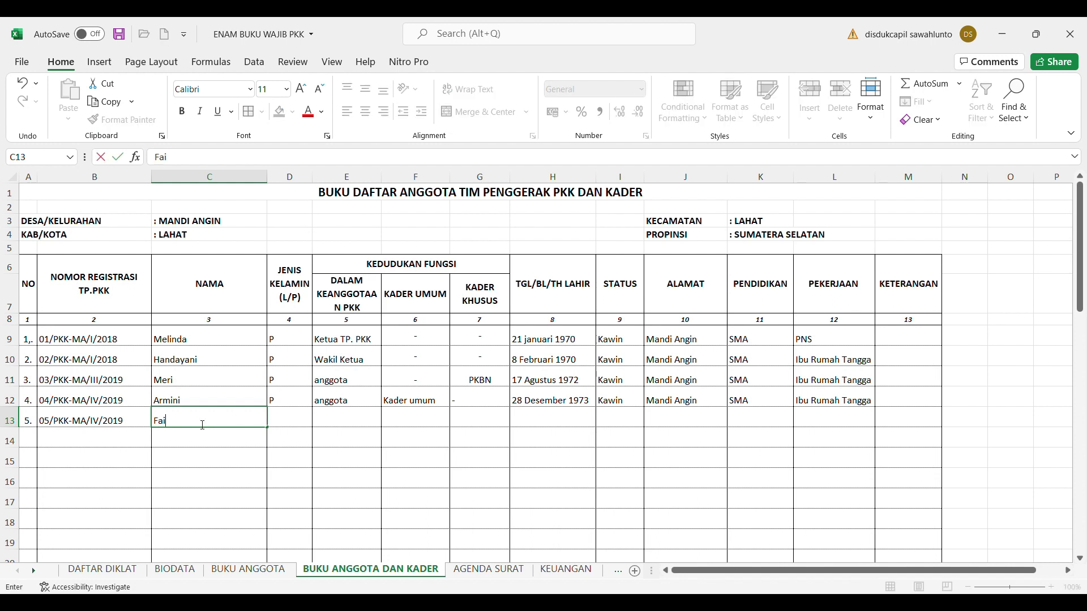
text(zah)
click(286, 427)
text(P)
click(342, 426)
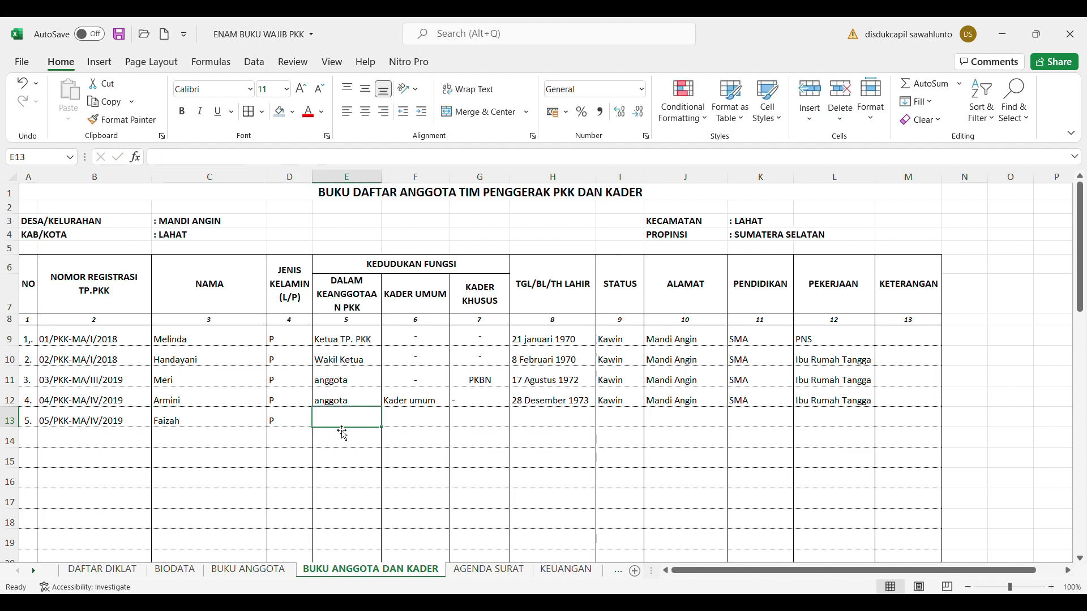
text(anggota)
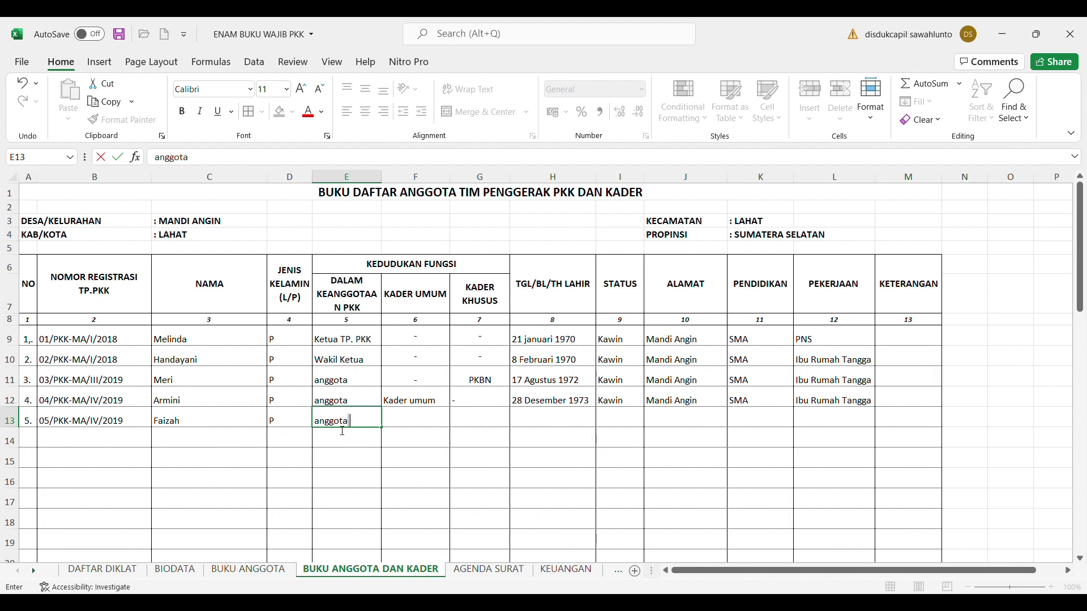
click(419, 421)
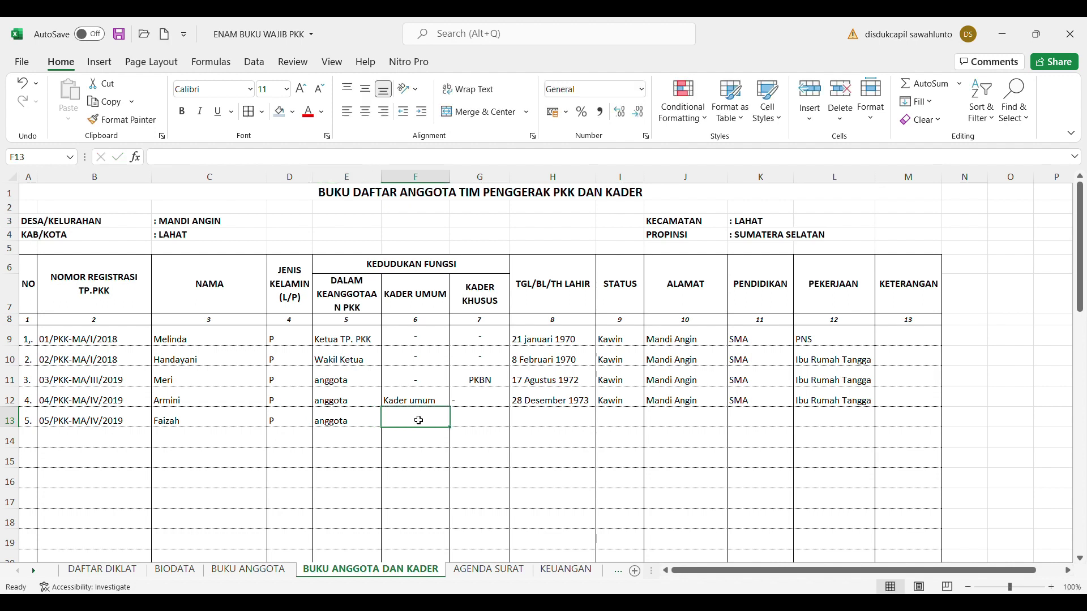
text('-)
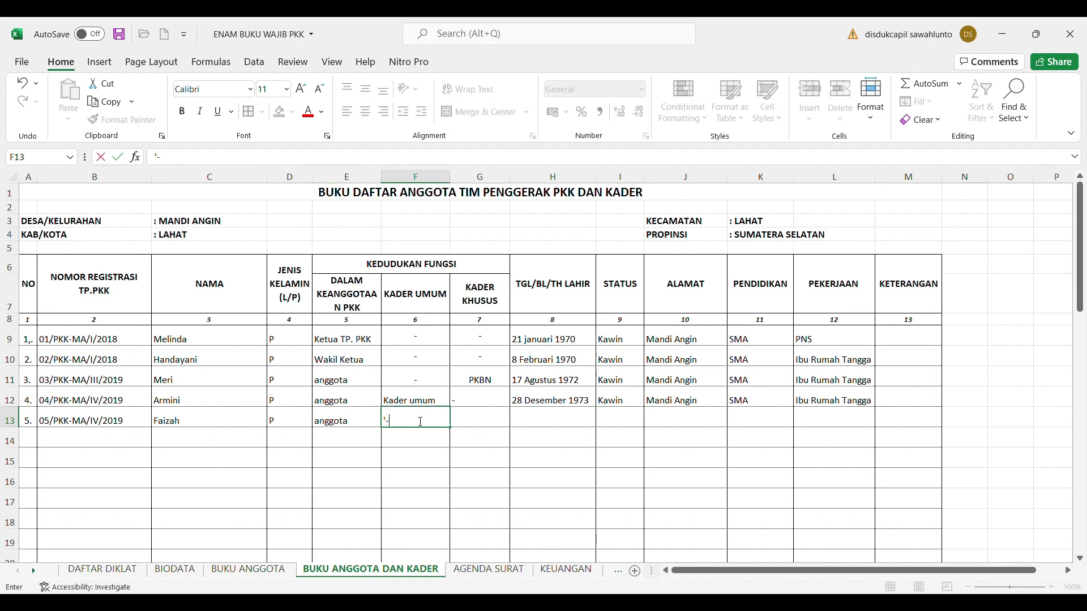
click(484, 428)
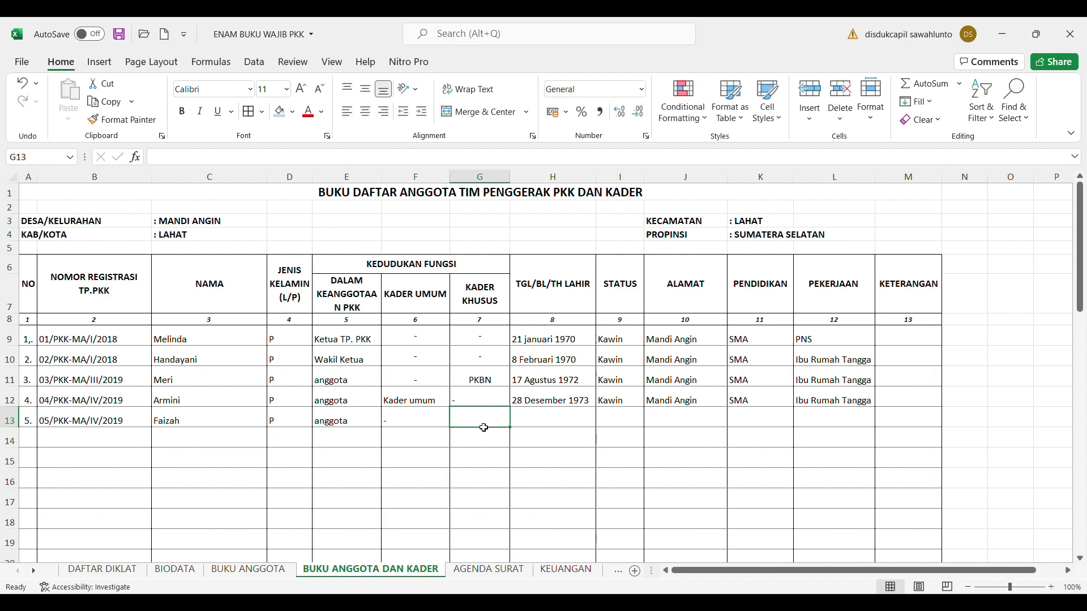
text(bkb)
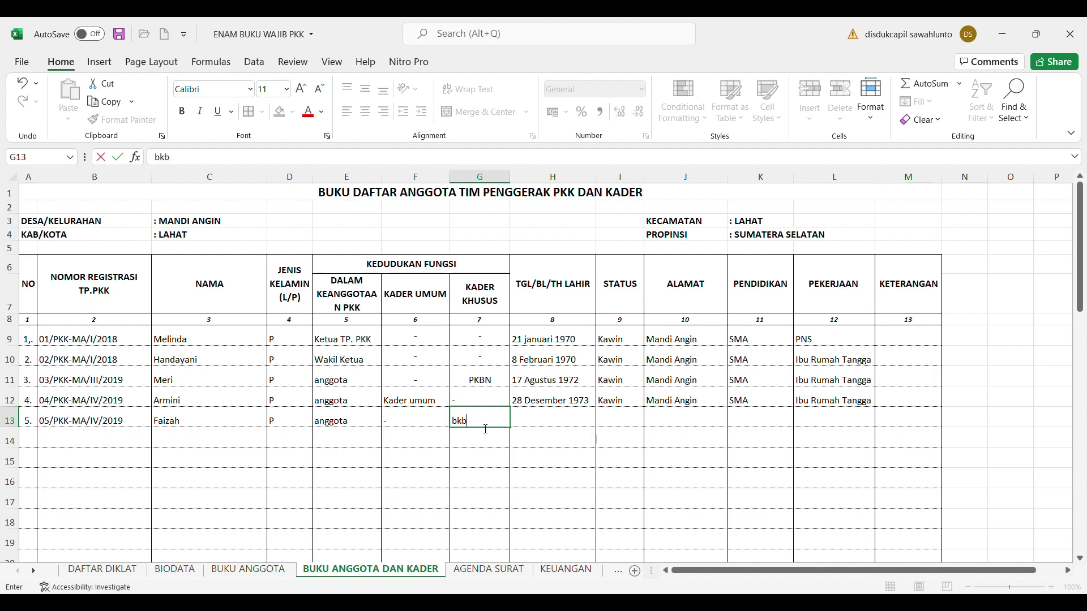
key(BackSpace)
key(BackSpace)
key(BackSpace)
text(BKB)
click(537, 424)
Fill H13:L13 with 13 September 1973, Kawin, Mandi Angin, Sarjana and PNS
text(13 s)
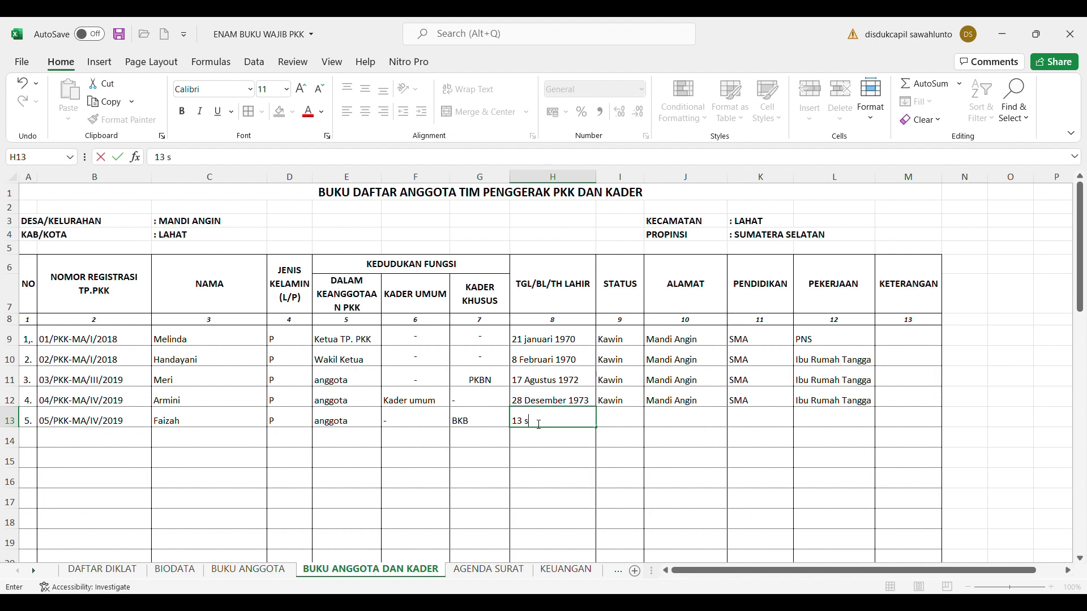
text(eptember)
text(973)
click(626, 422)
text(kawin)
click(684, 427)
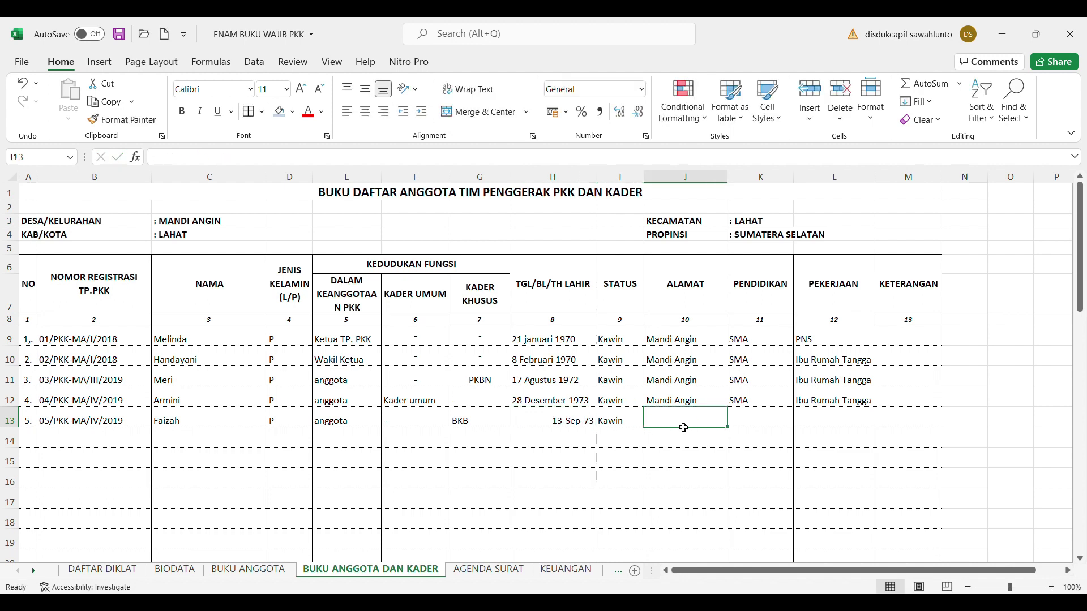
text(mandi Angin)
click(768, 421)
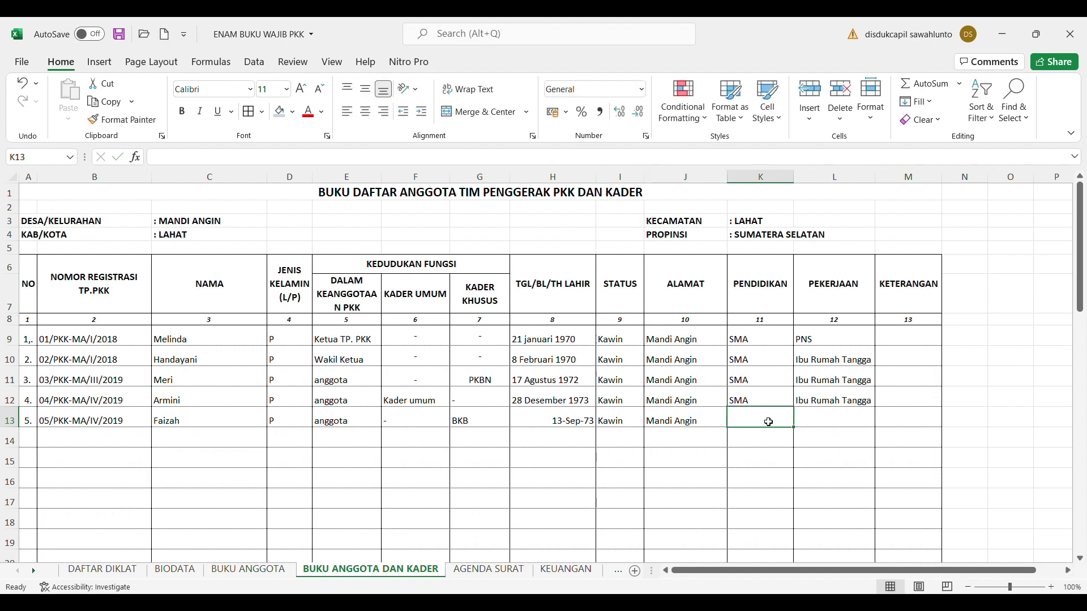
text(S)
key(BackSpace)
text(arjan)
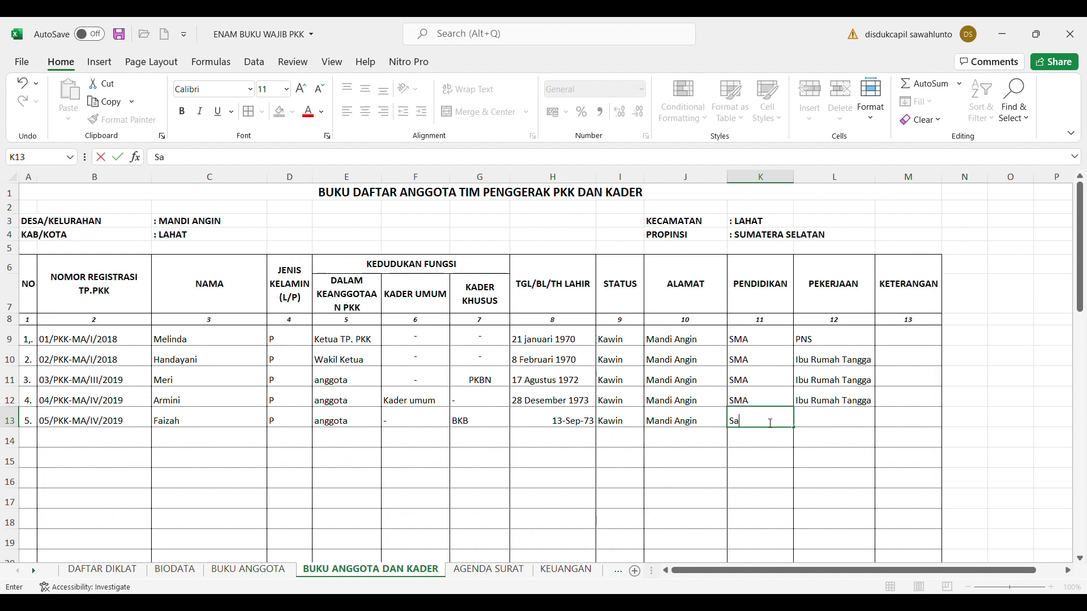
text(a)
click(816, 422)
text(PNS)
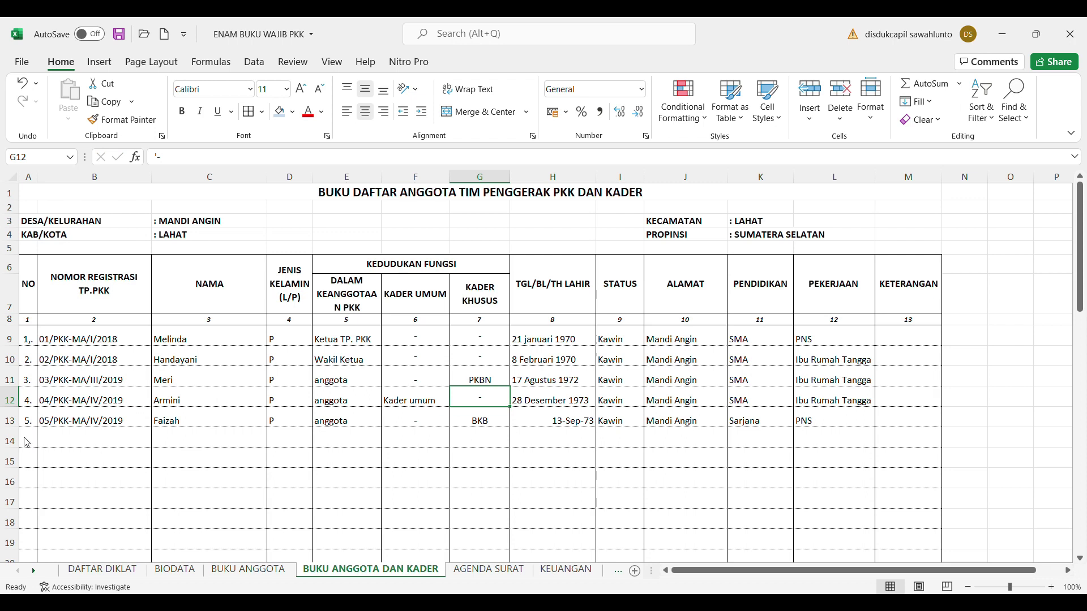
click(36, 441)
Enter 6. in A14 and registration number 07/PKK-MA/V/2019 in B14
text(6.)
click(77, 443)
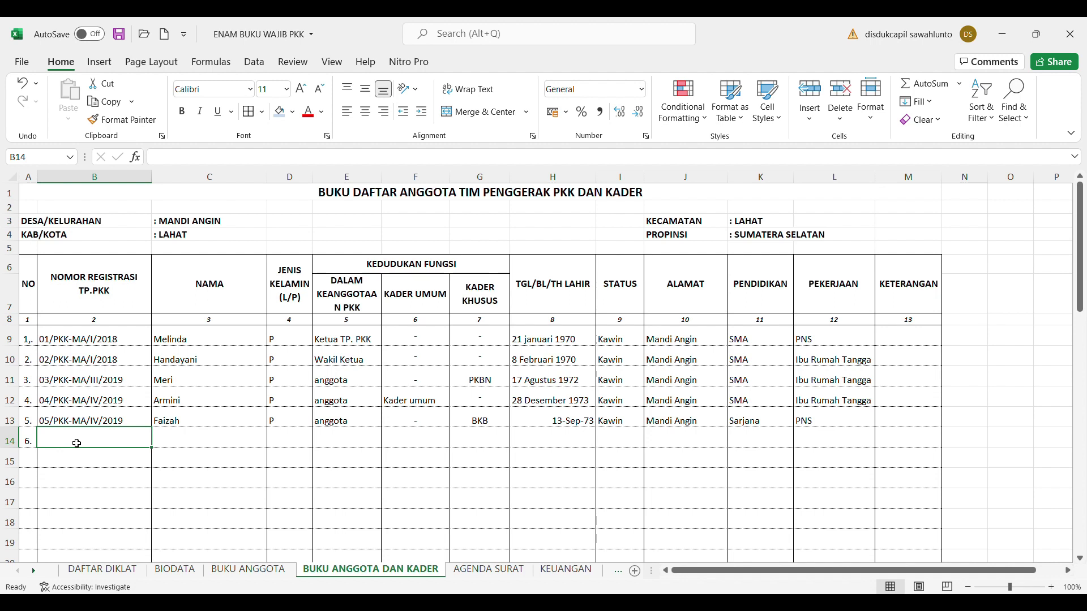
text(07)
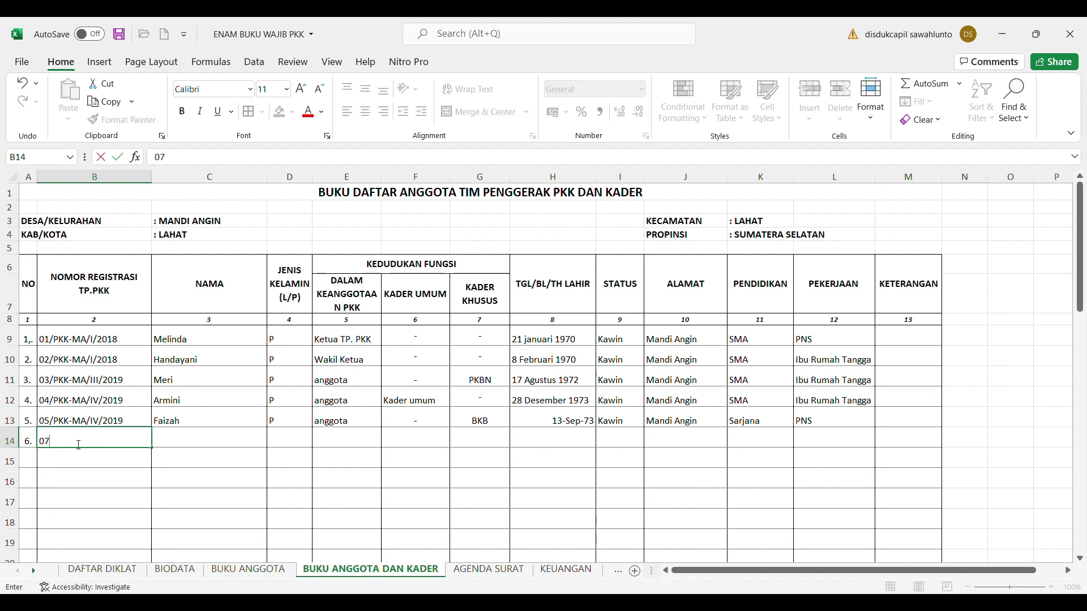
text(/PKK-MA/V/2019)
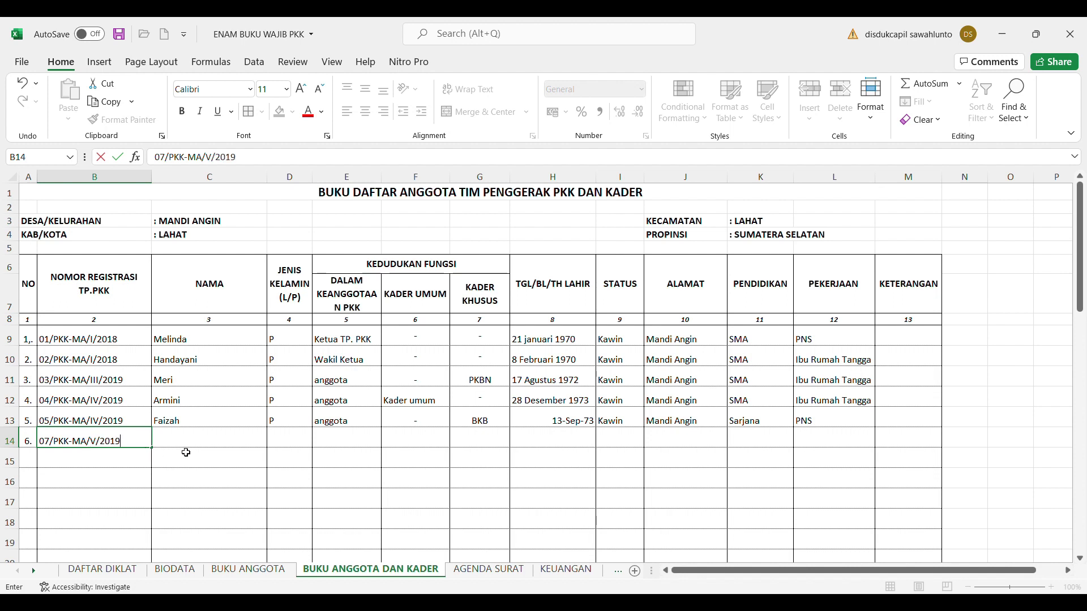
click(185, 446)
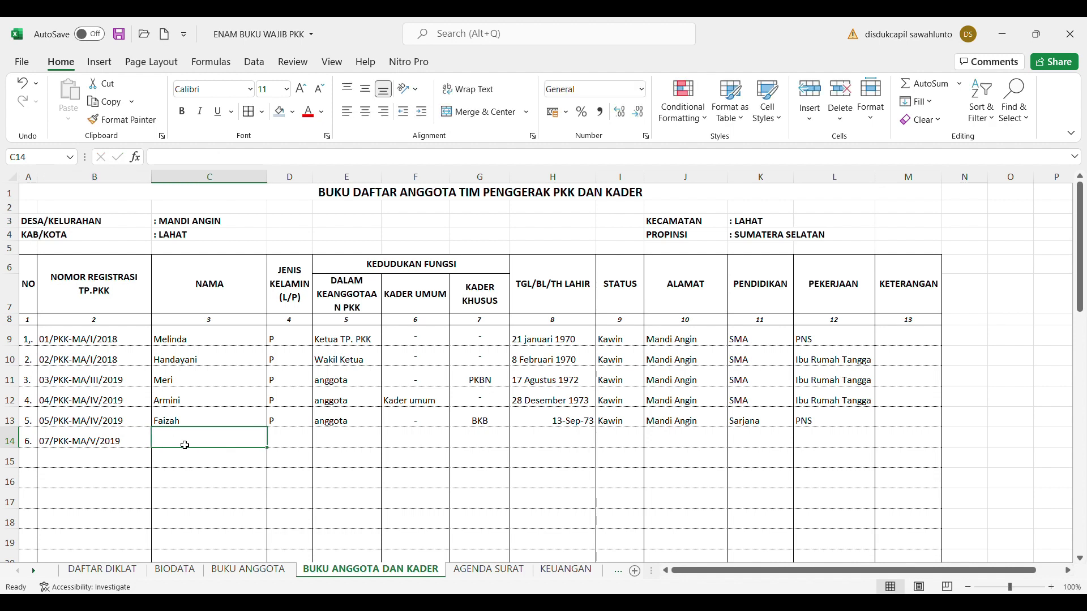
Fill C14:G14 with the member's name, P, Anggota, a dash and PAUD
text(Amanda)
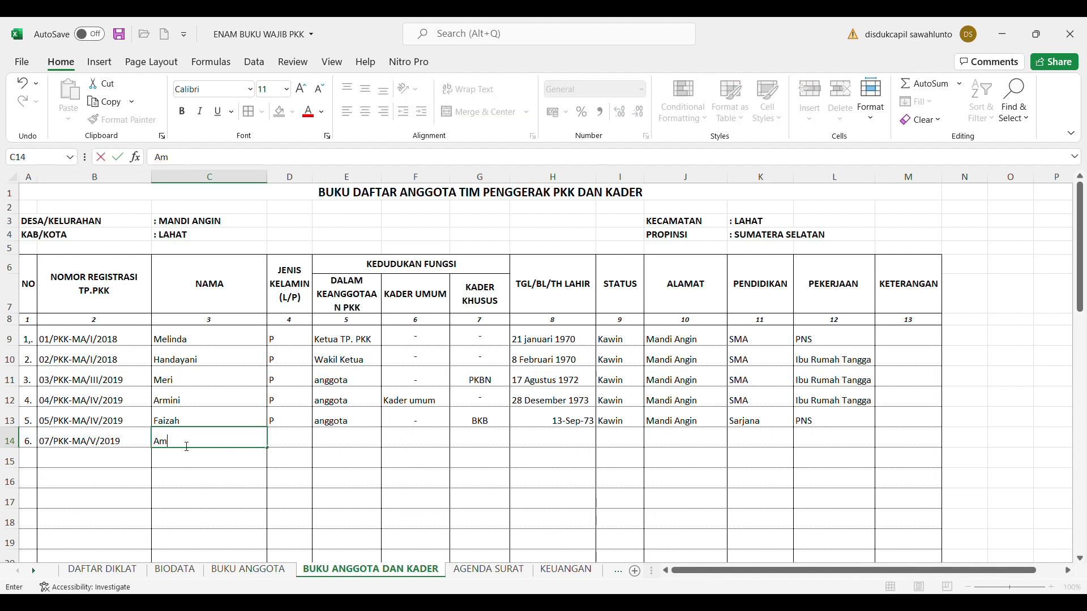
click(290, 442)
text(P)
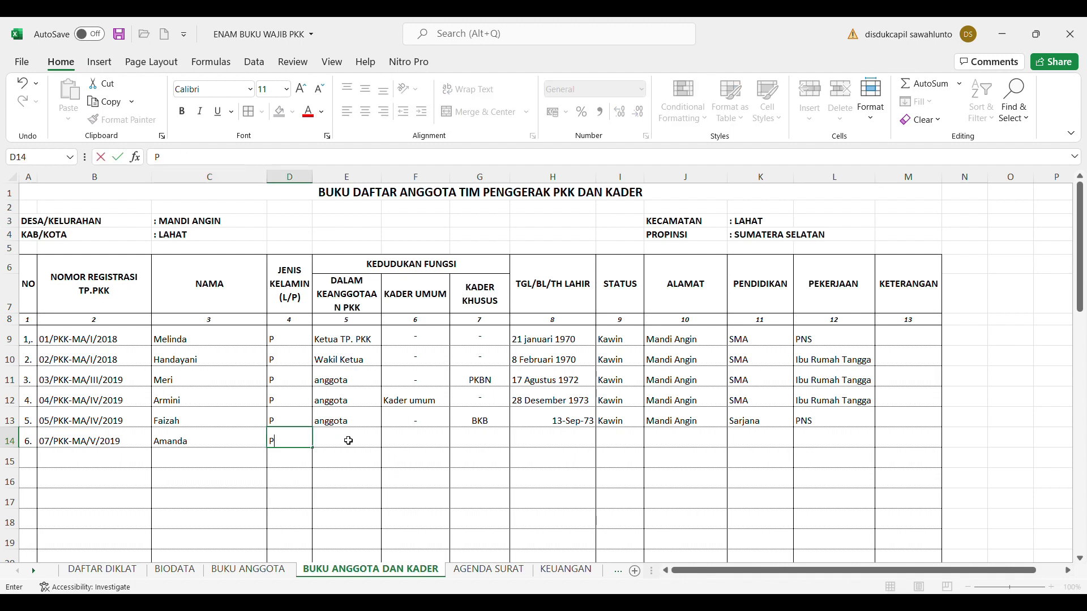
click(348, 441)
text(Anggota)
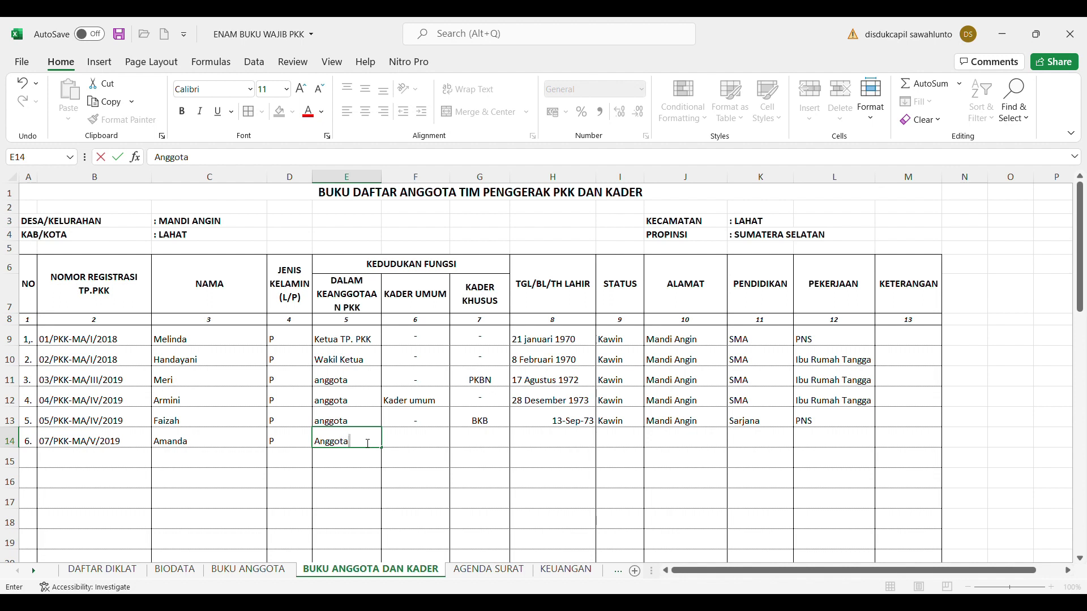
click(411, 444)
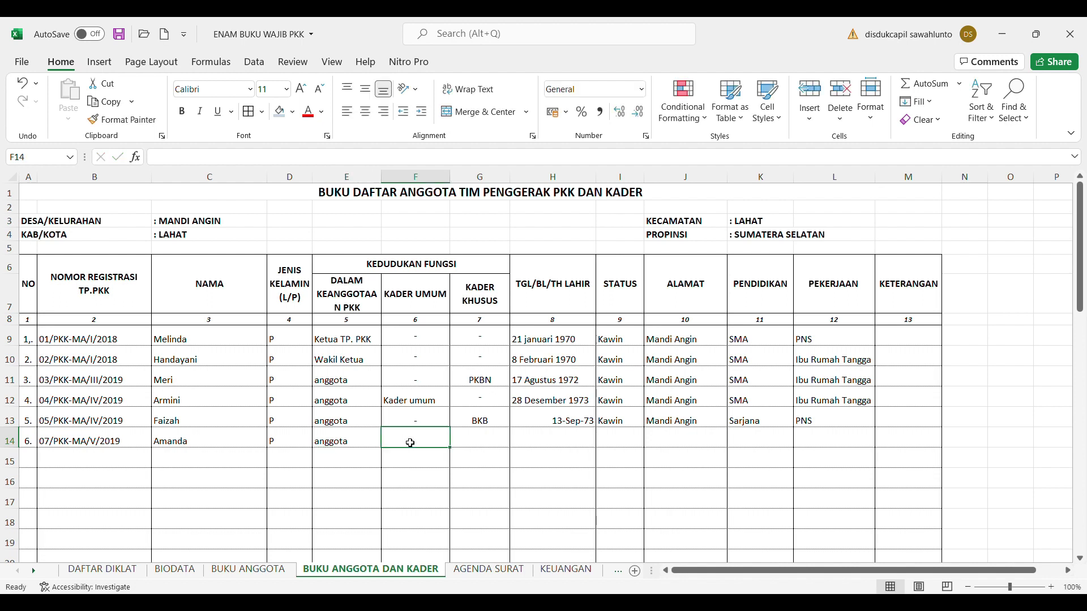
text('-)
click(482, 445)
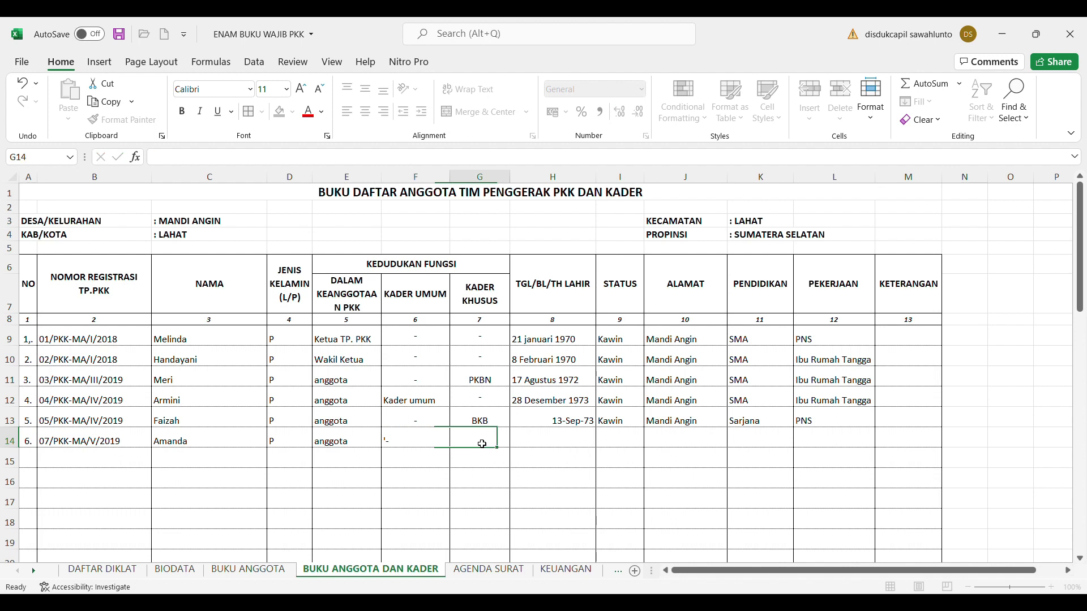
text(PAUD)
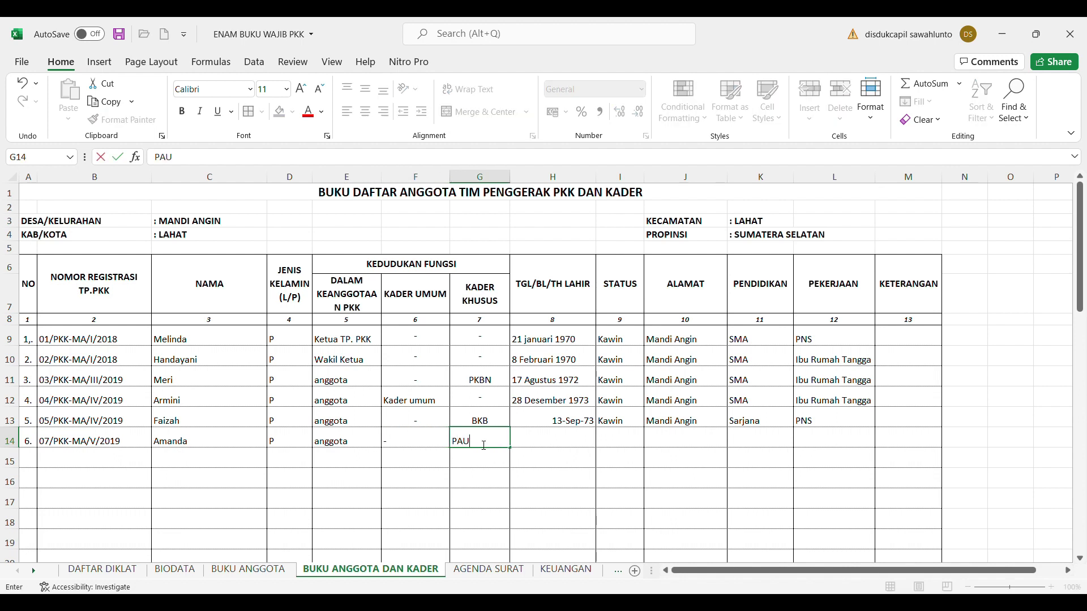
click(554, 447)
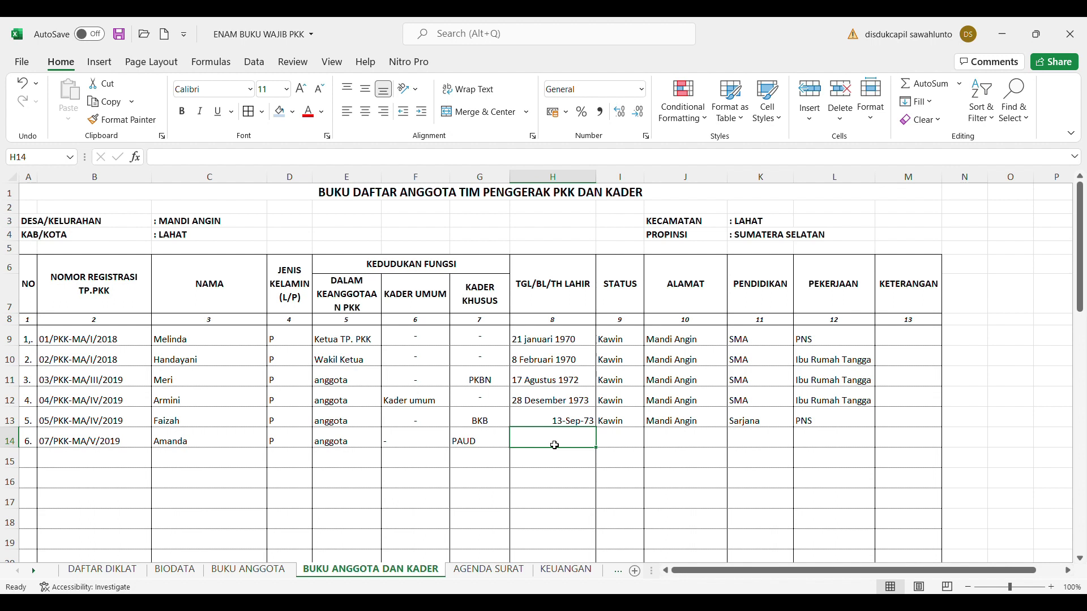
text(19 Mei 1974)
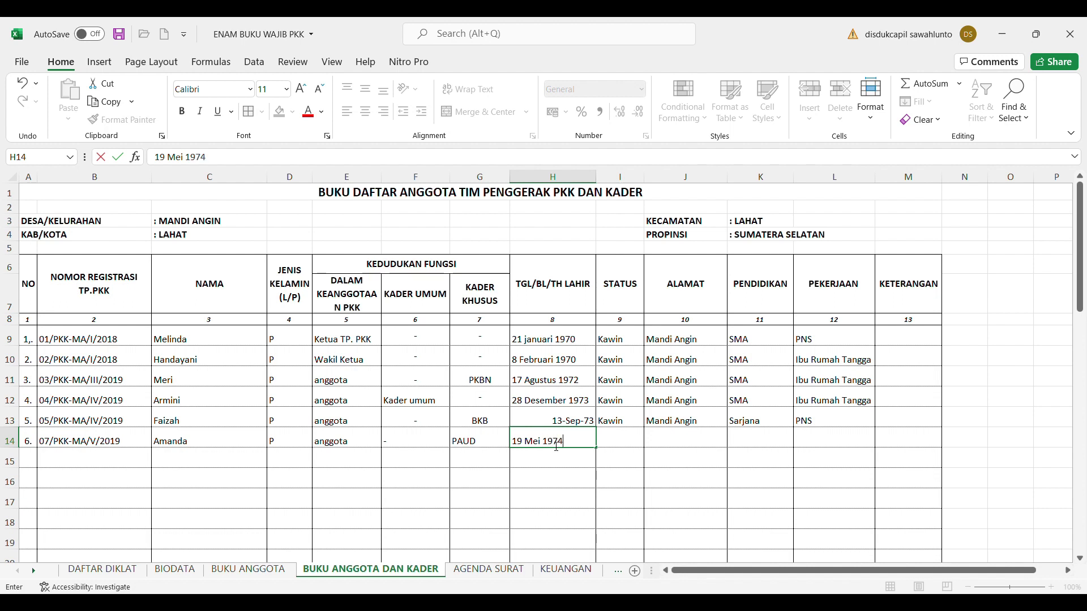
click(633, 441)
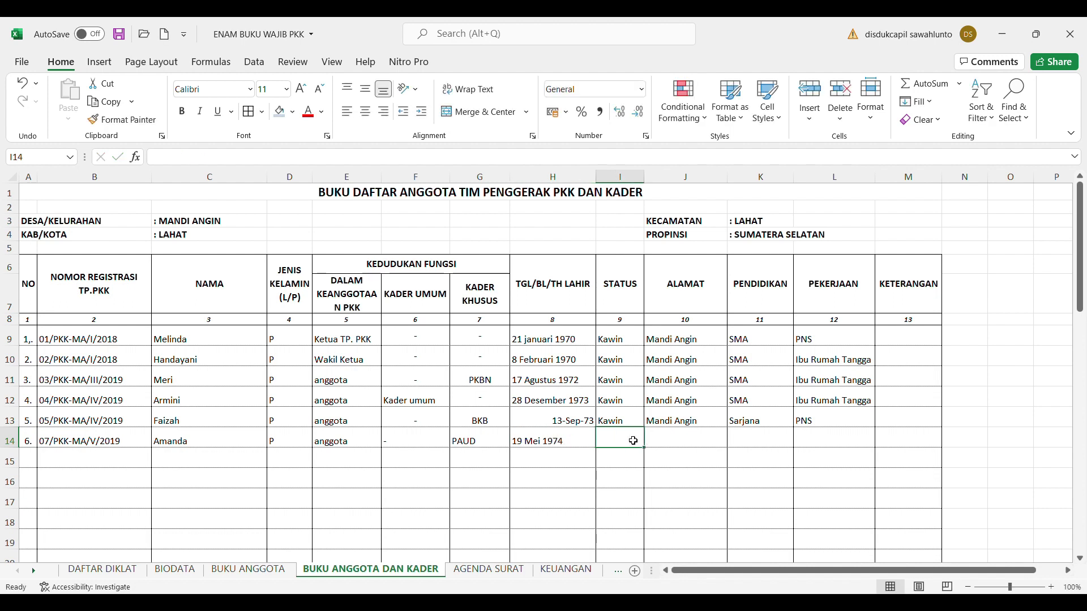
text(Kawin)
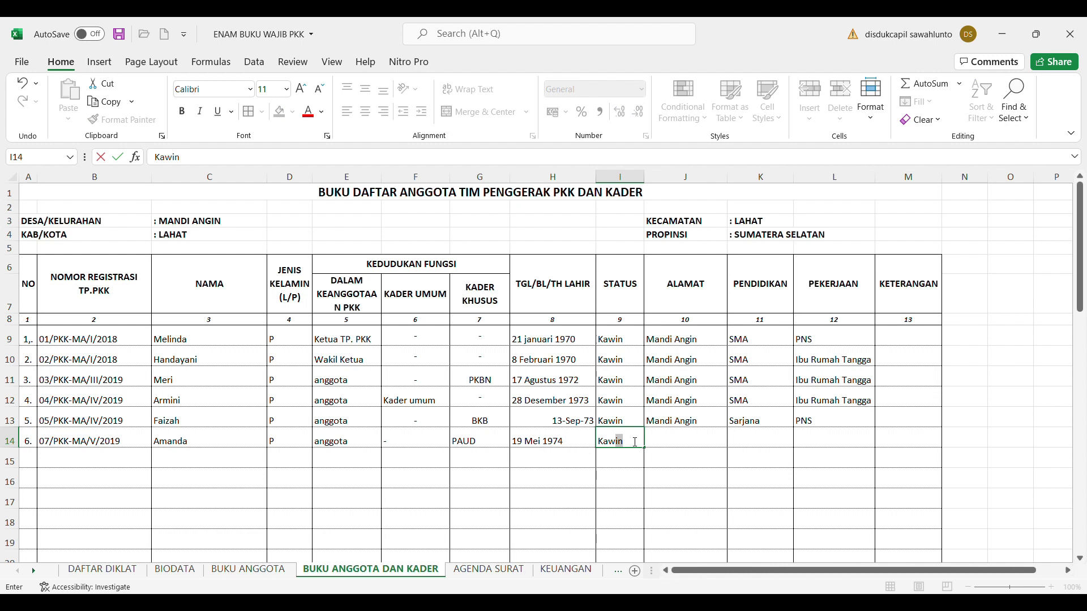
click(679, 439)
text(Mandi Angin)
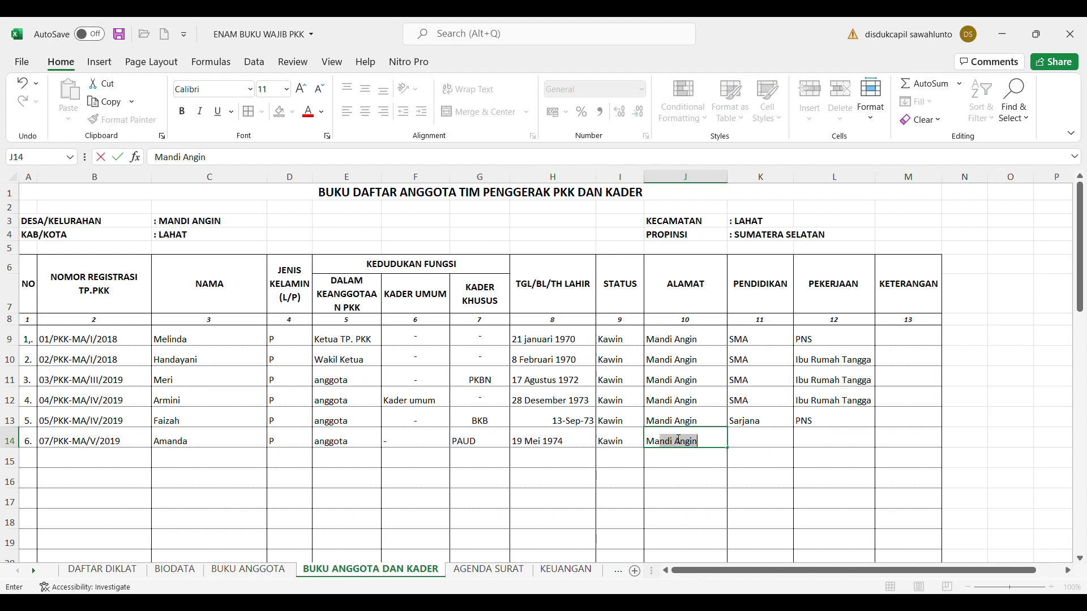
click(754, 447)
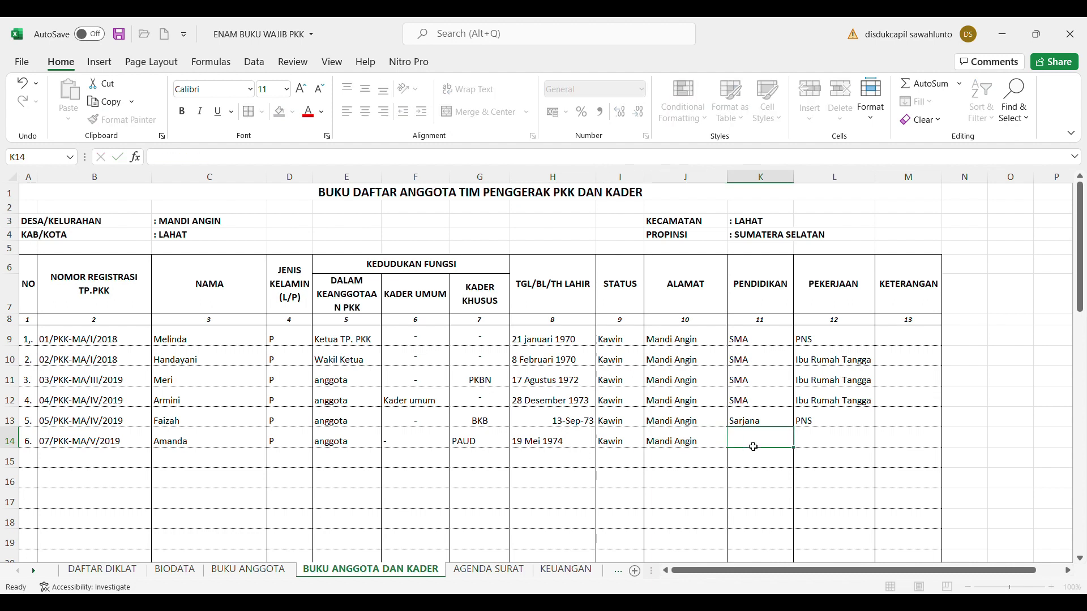
text(SMP)
click(829, 442)
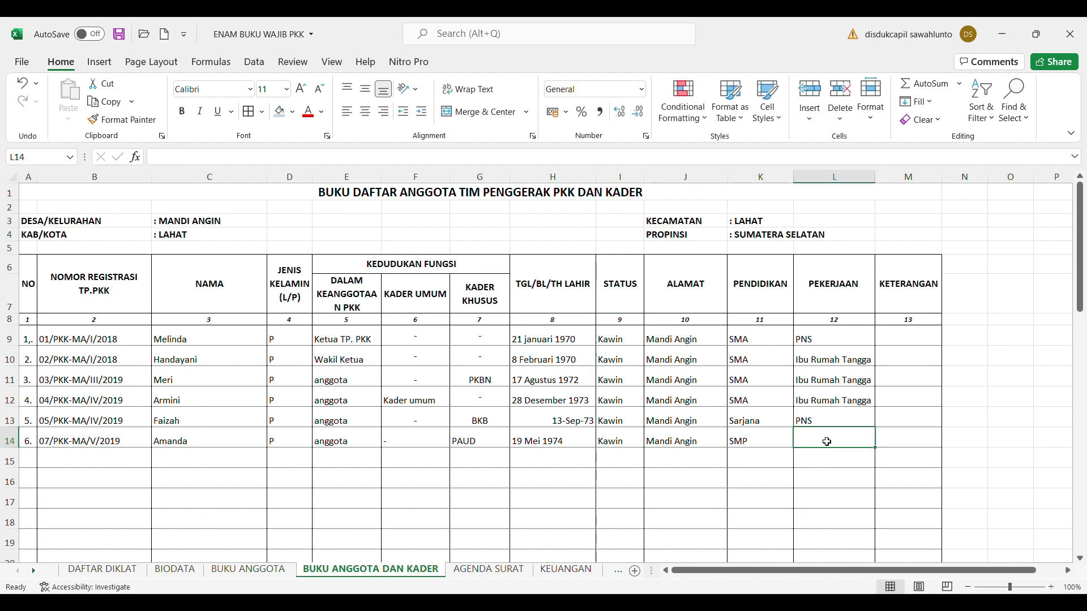
text(Ibu Rumah Tangga)
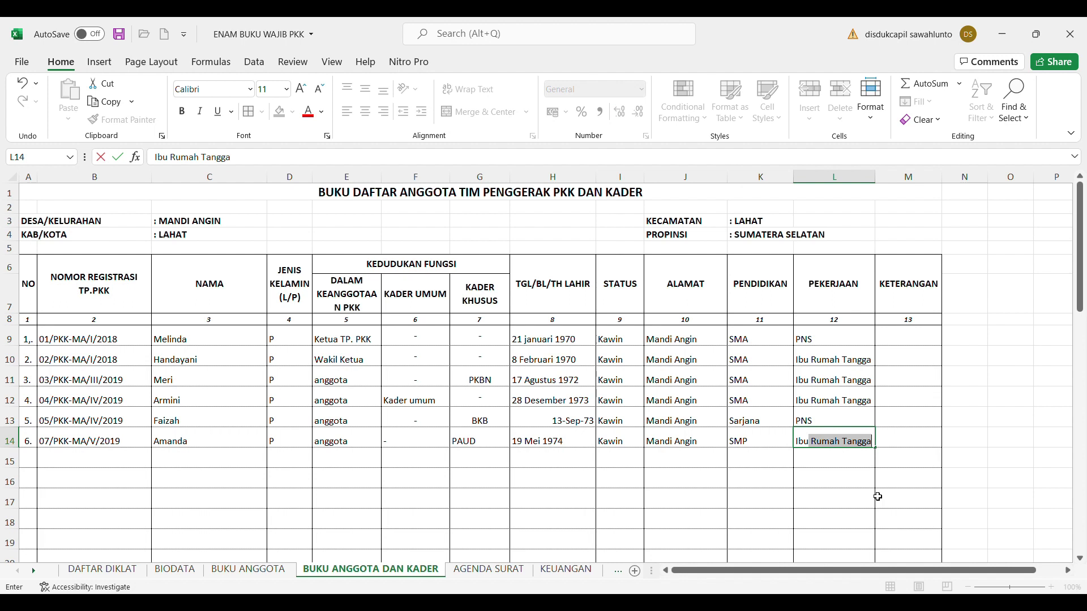
click(872, 496)
click(34, 462)
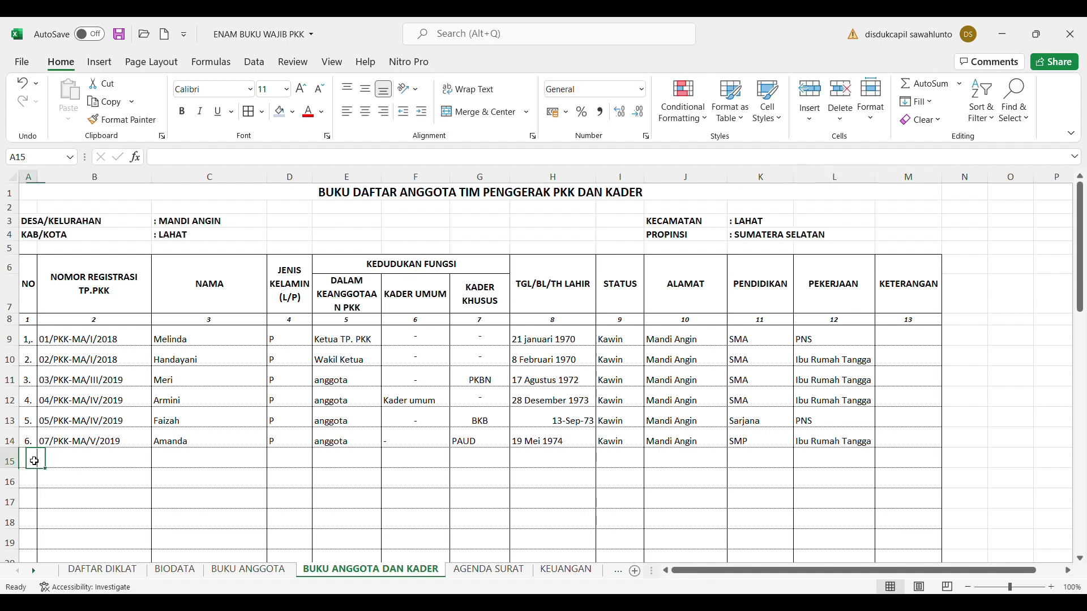
Enter 7. in A15 and registration number 08/PKK-MA/V/2019 in B15
text(7.)
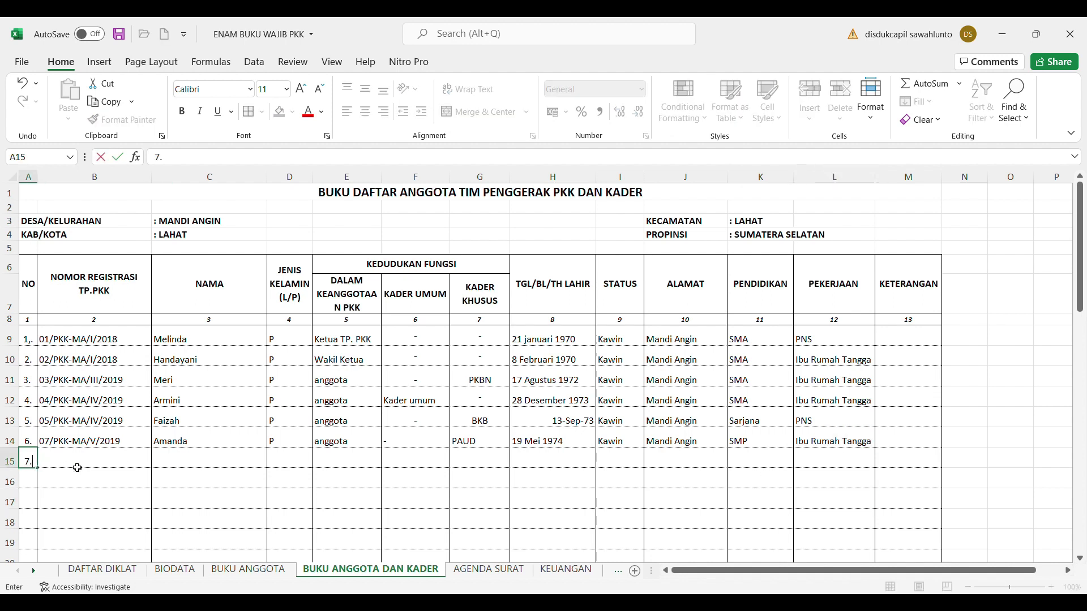
click(78, 468)
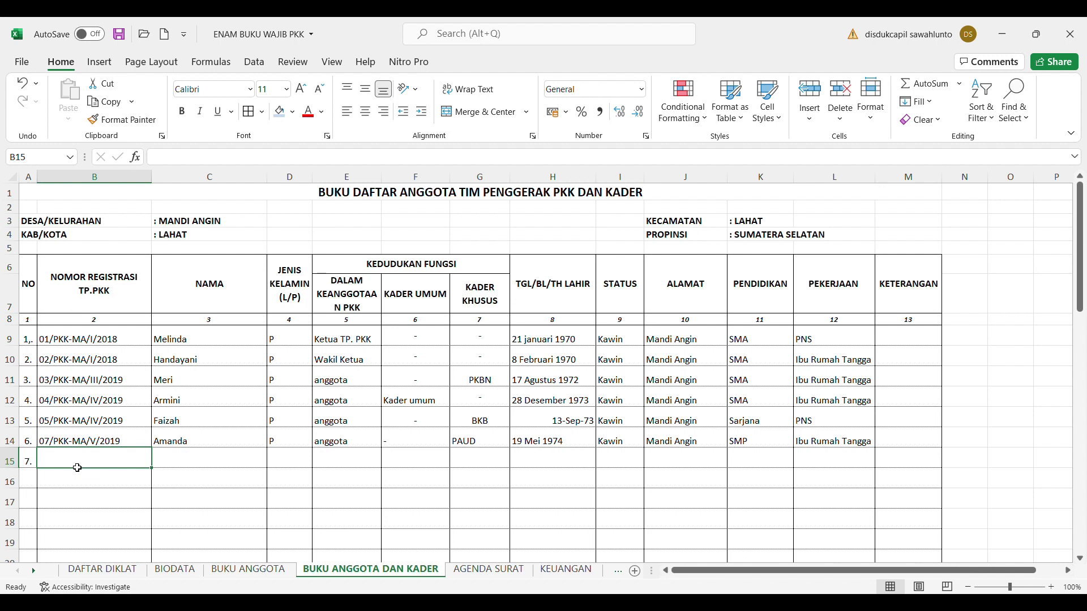
text(08)
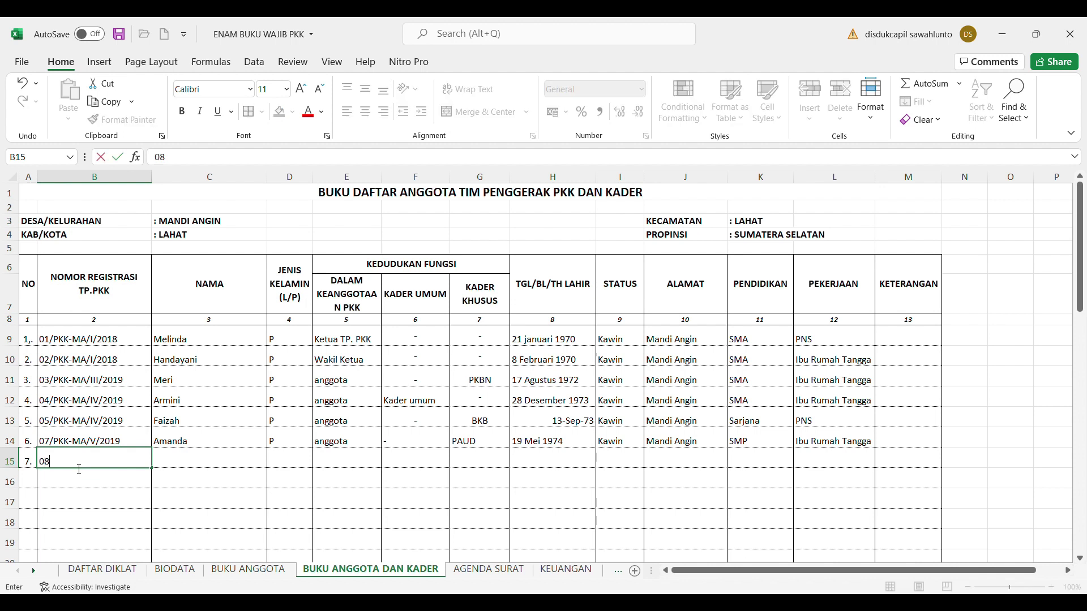
text(/pkk)
key(BackSpace)
key(BackSpace)
key(BackSpace)
text(PKK-MA/V/2019)
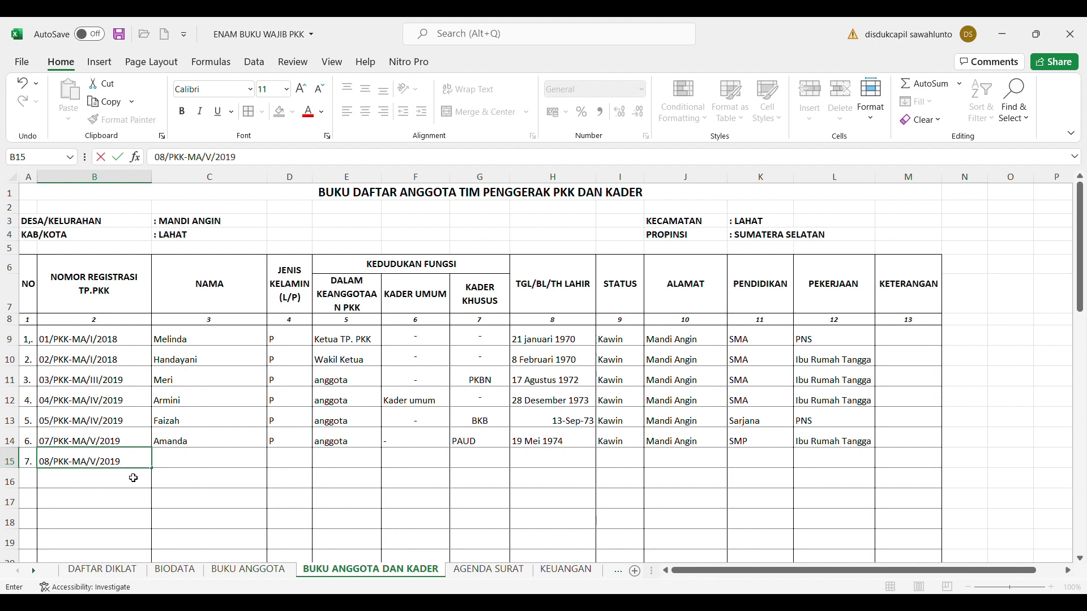
click(173, 460)
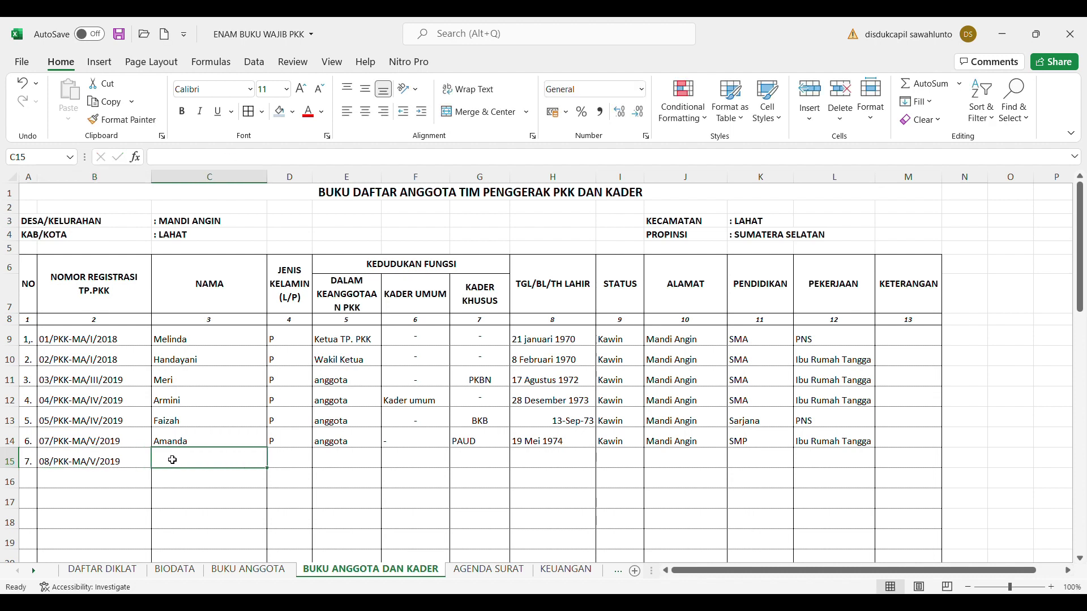
Type the seventh member's full name into C15, fixing the typos
text(agu)
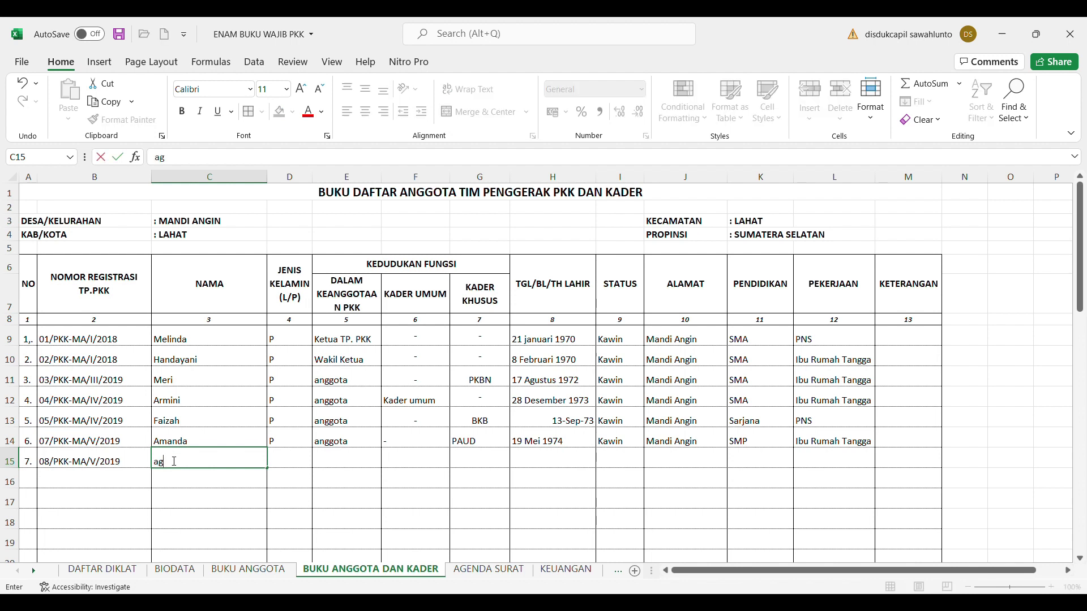
key(BackSpace)
key(BackSpace)
key(BackSpace)
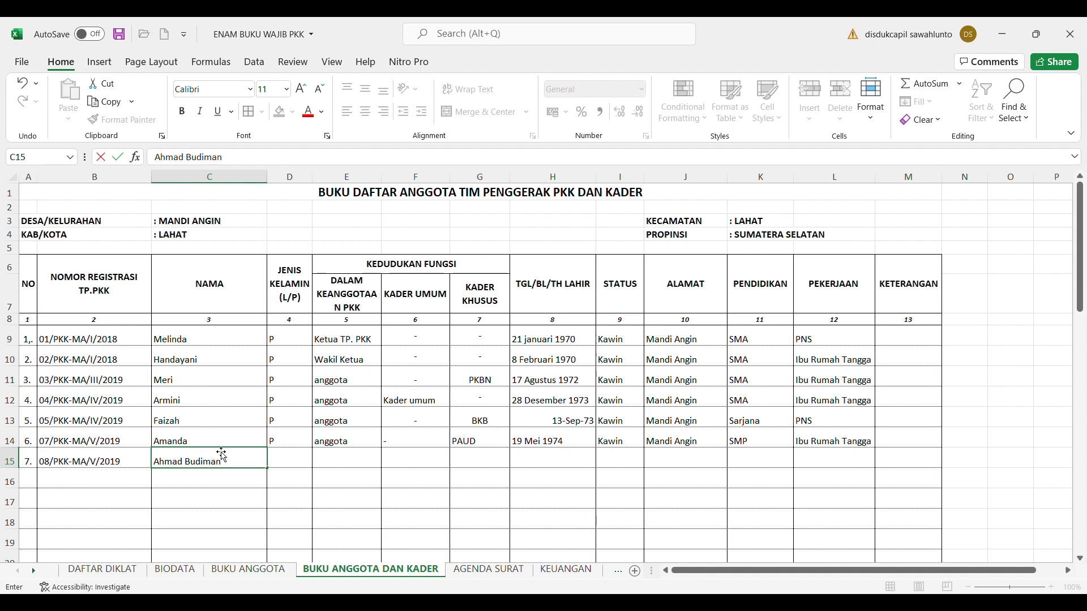
click(284, 465)
Fill D15:H15 with gender L, anggota, a dash, Pangan and birth date 23 April 1972
text(L)
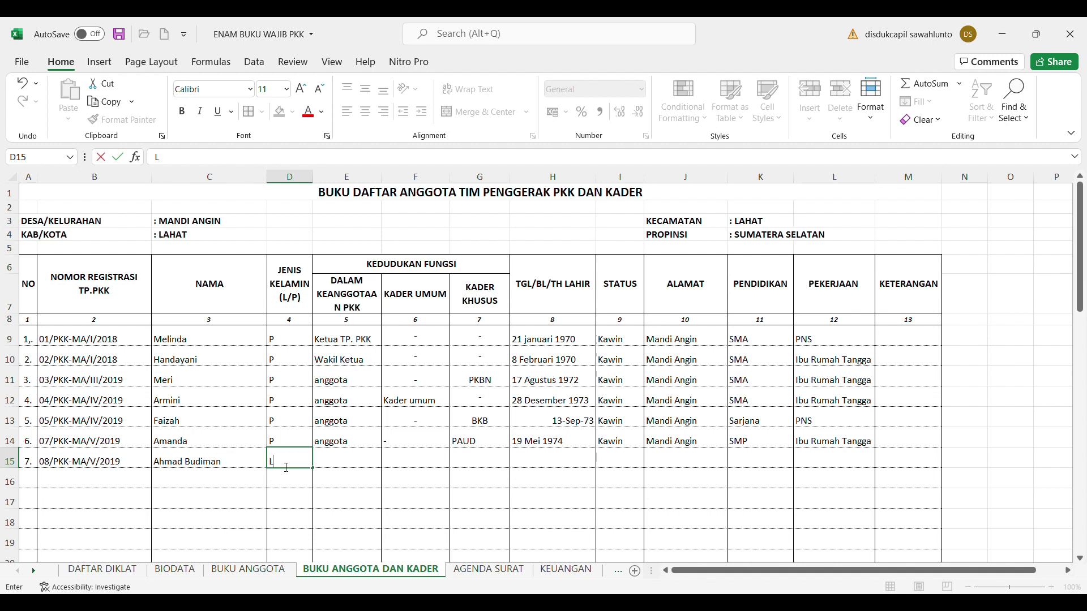
click(359, 458)
text(Anggota)
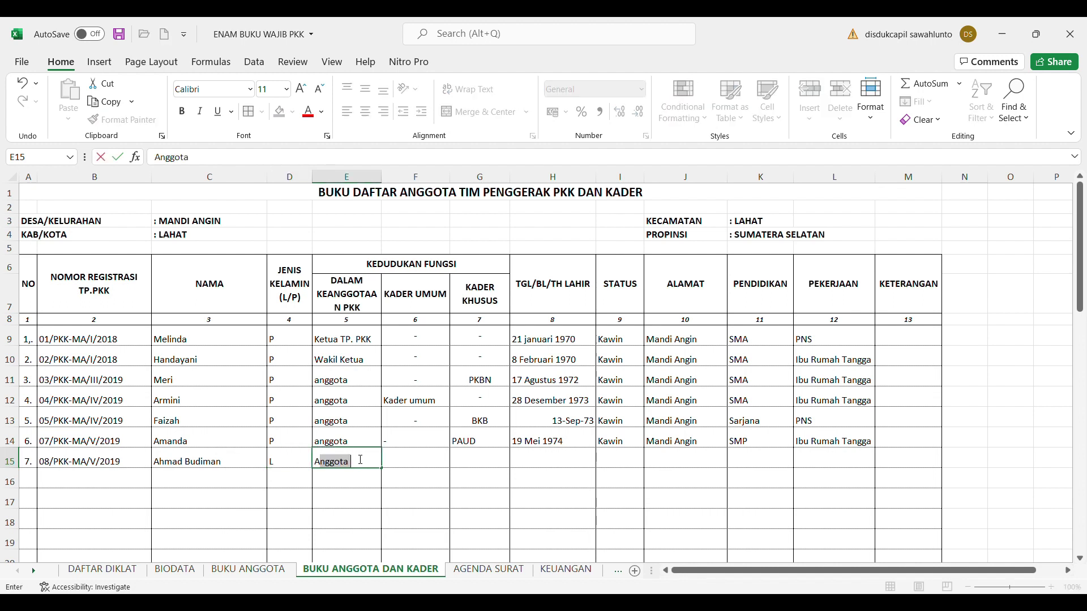
click(411, 463)
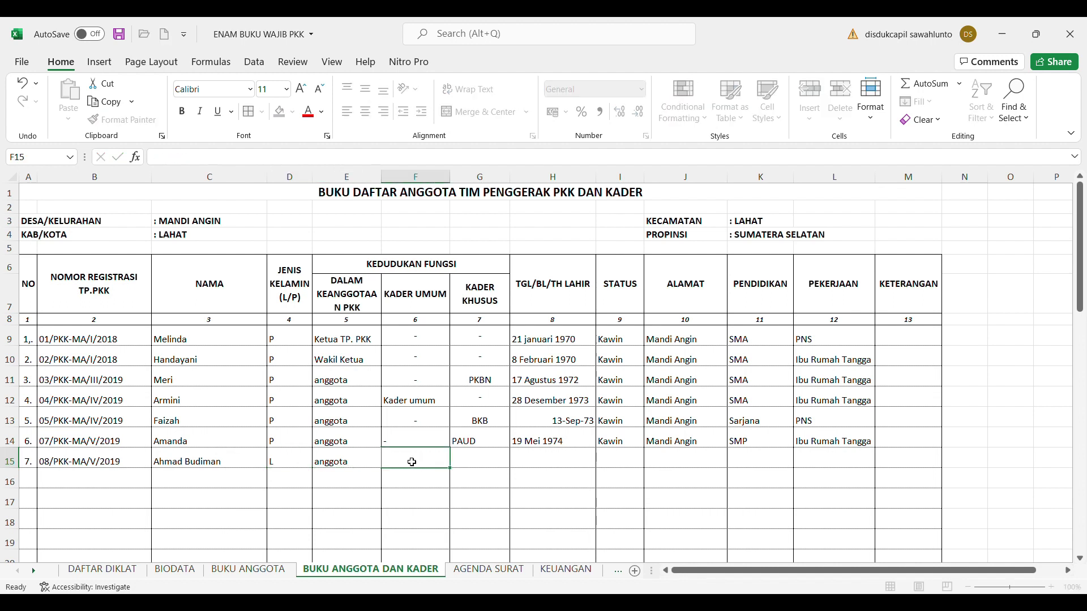
text('-)
click(473, 464)
text(Pangan)
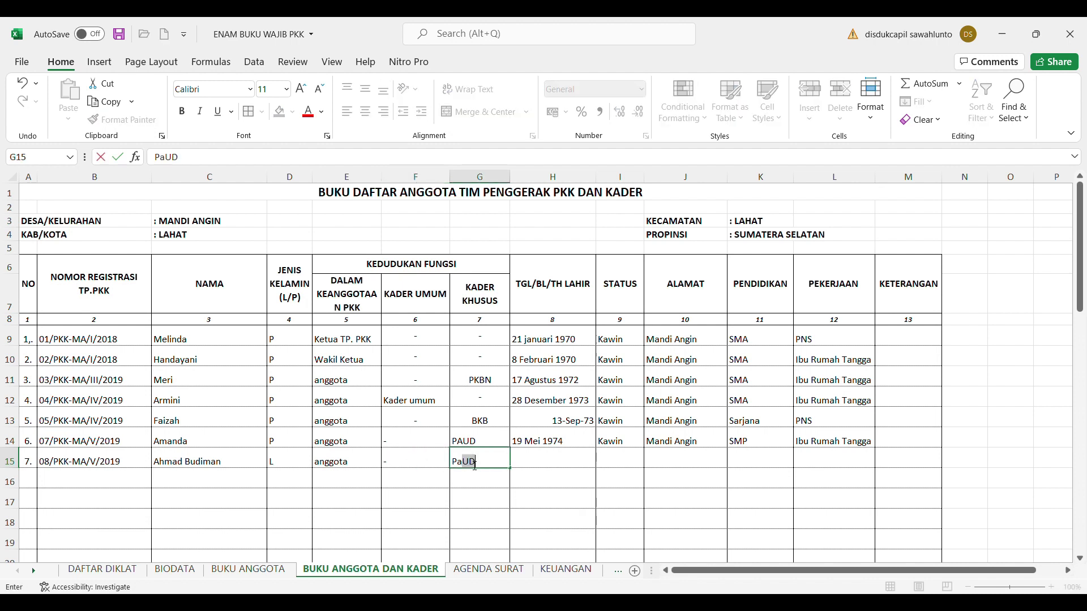
click(554, 467)
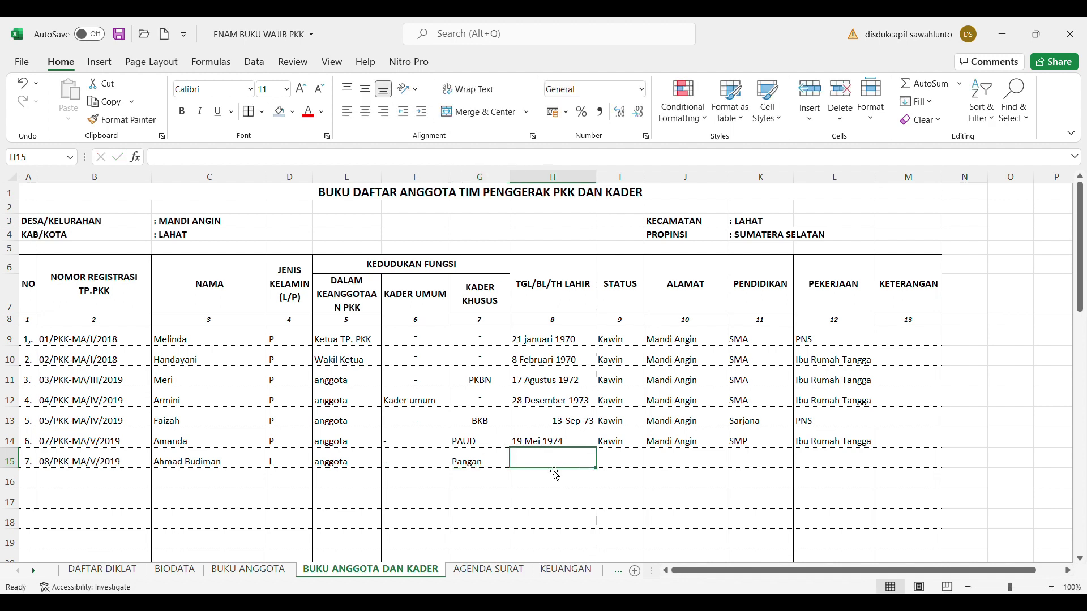
text(23)
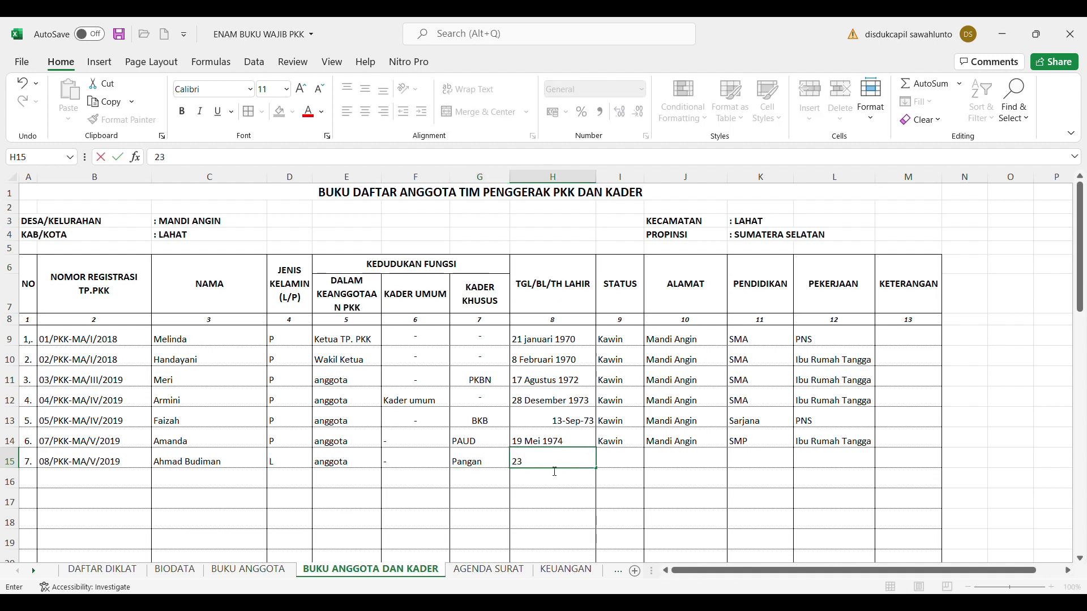
text( april 1972)
click(630, 463)
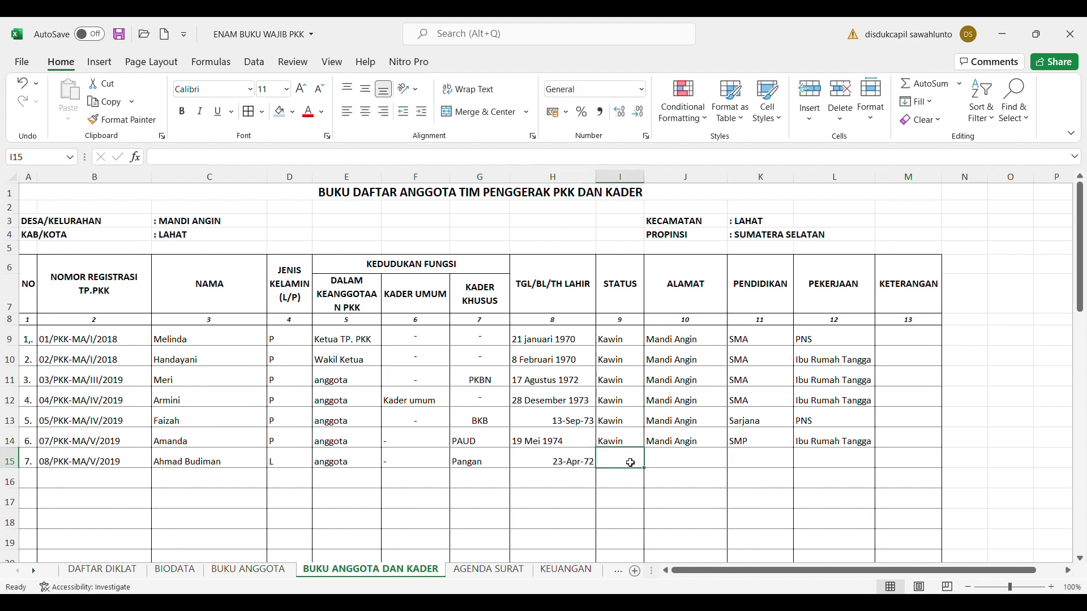
Fill I15:L15 with Kawin, Mandi Angin, Sarjana and PNS
text(kawin)
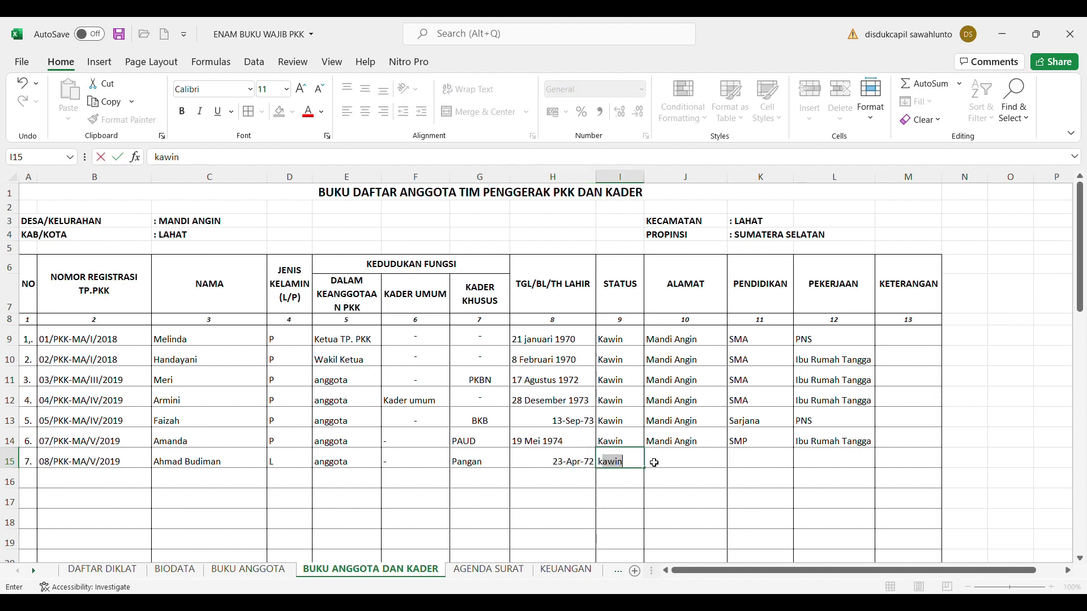
click(654, 463)
text(mandi Angin)
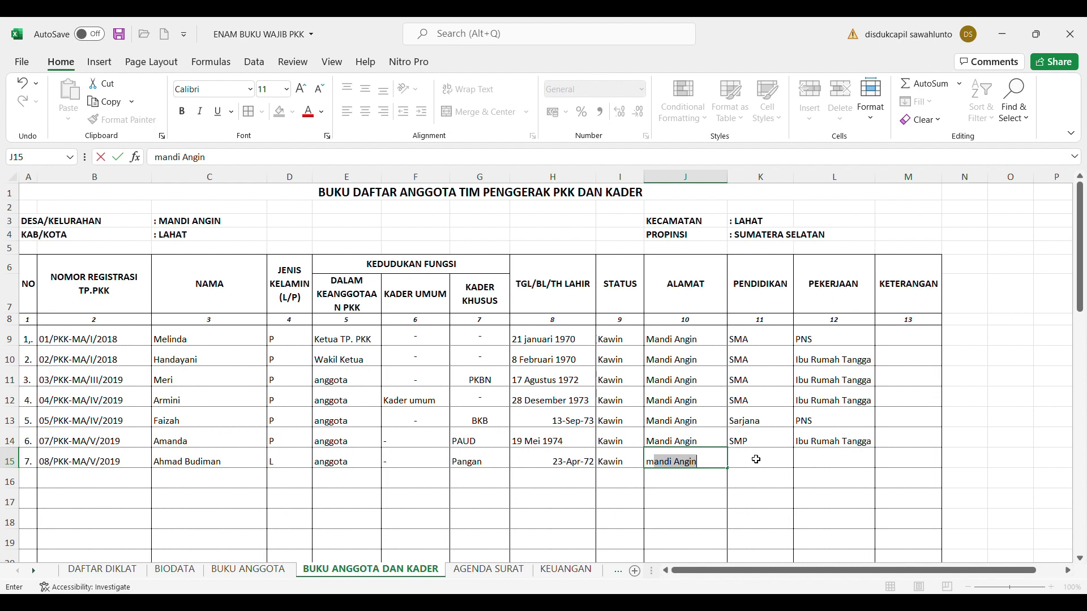
click(758, 461)
text(s)
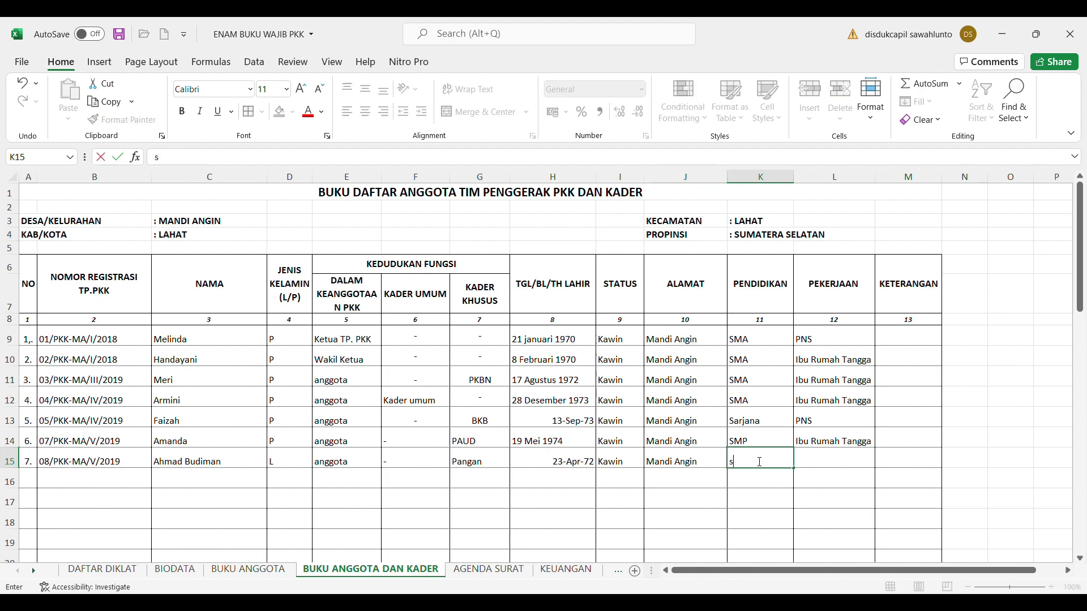
text(arjana)
click(825, 464)
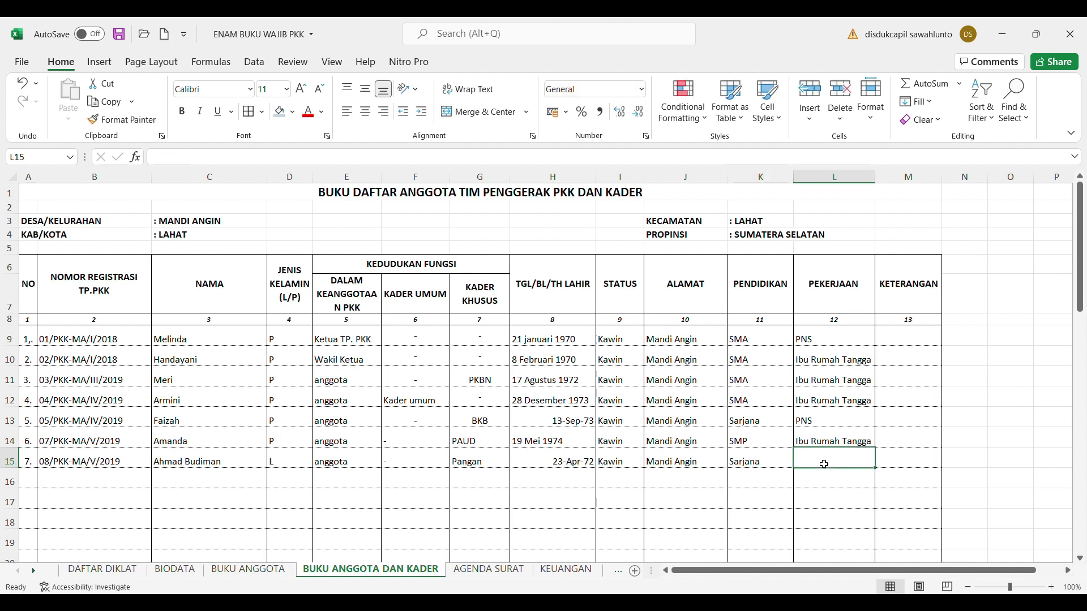
text(PNS)
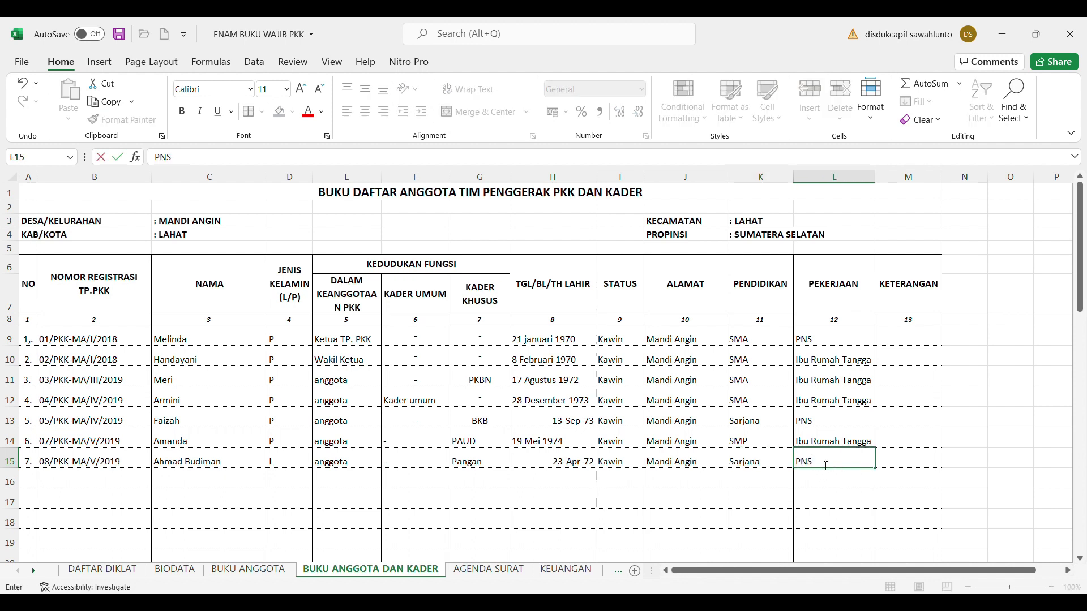
click(870, 496)
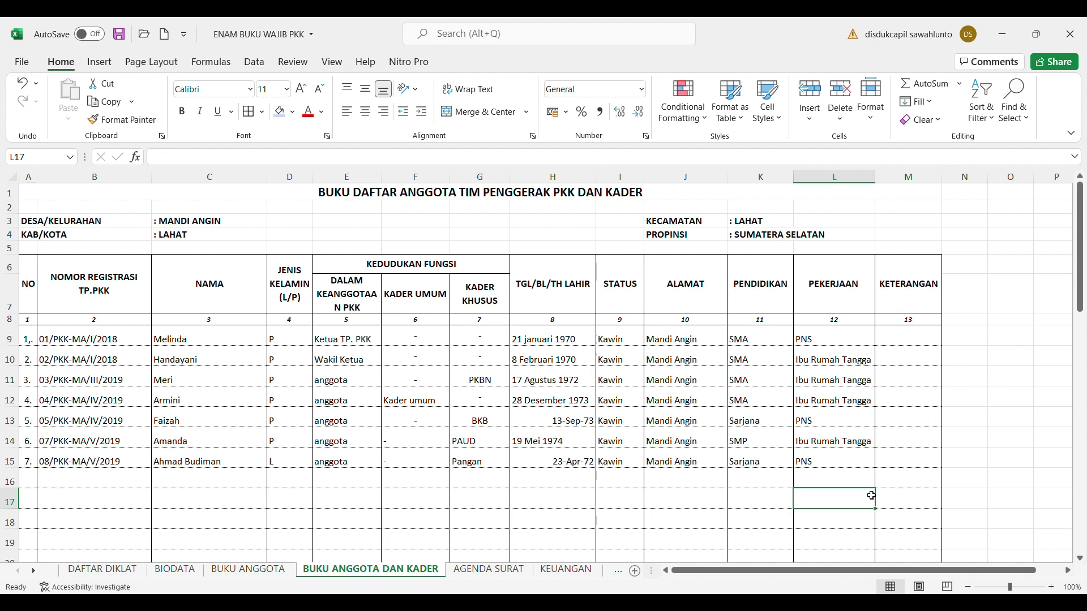
Review the DAFTAR DIKLAT and BIODATA sheets, then return to BUKU ANGGOTA DAN KADER
click(38, 483)
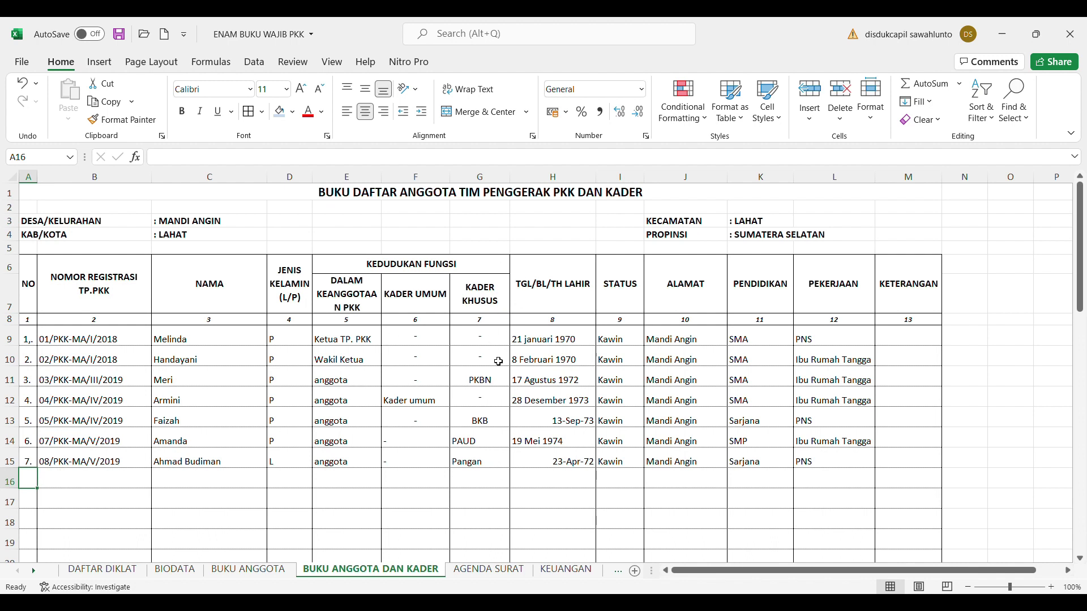
click(105, 570)
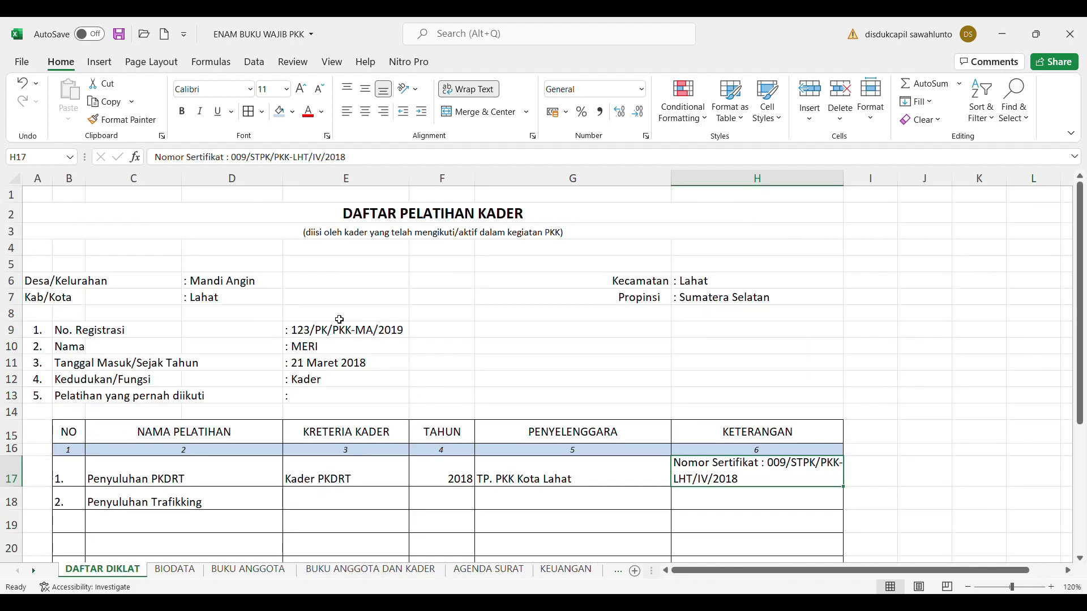
click(187, 573)
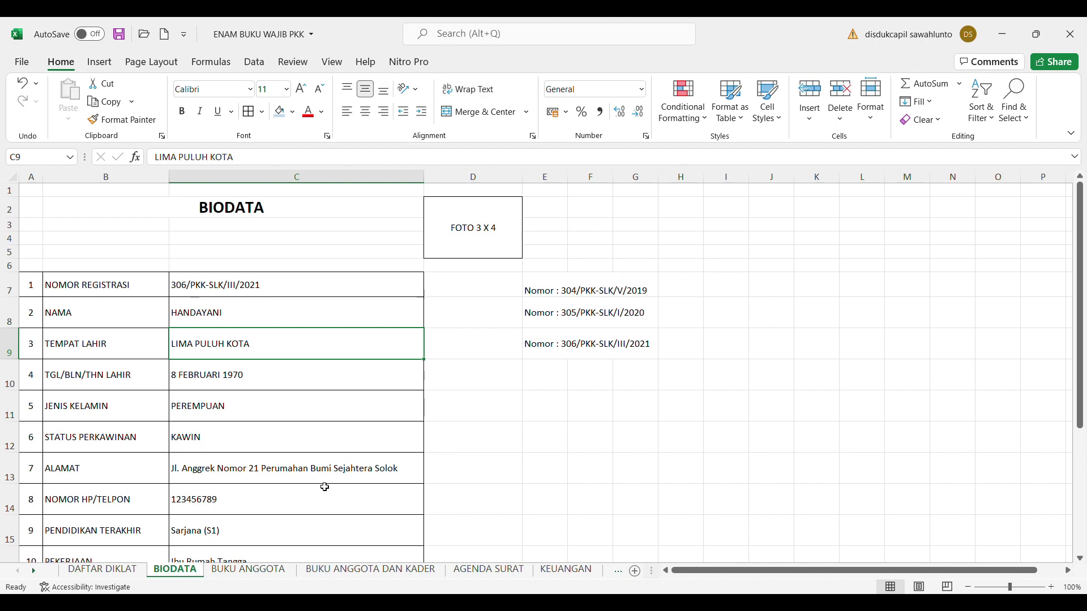
click(350, 568)
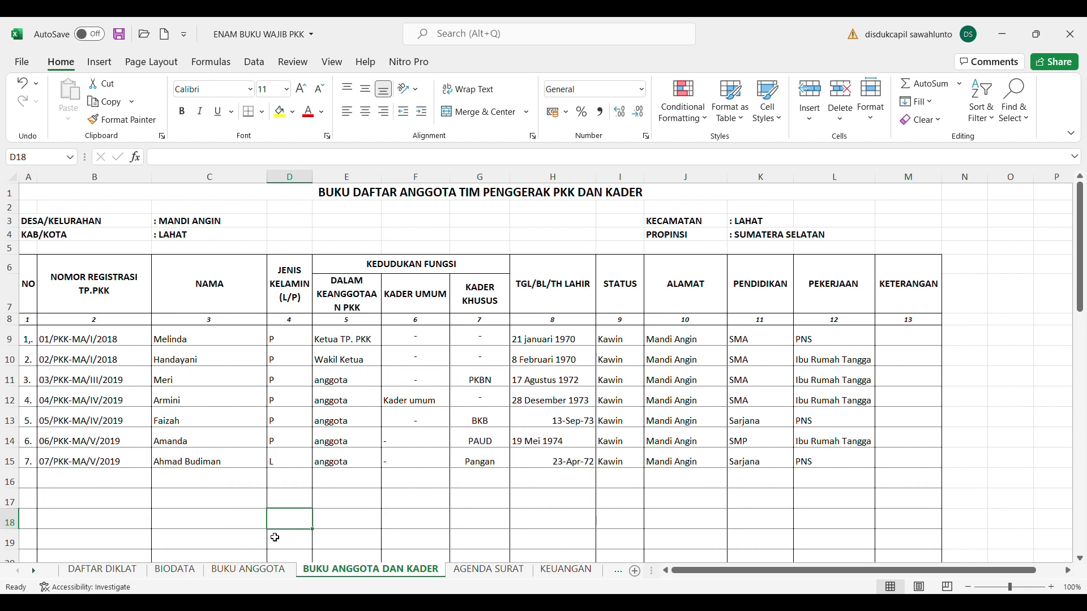
In row 16, enter number 8., registration 08/PKK-MA/VI/2019 and the member's name
click(29, 482)
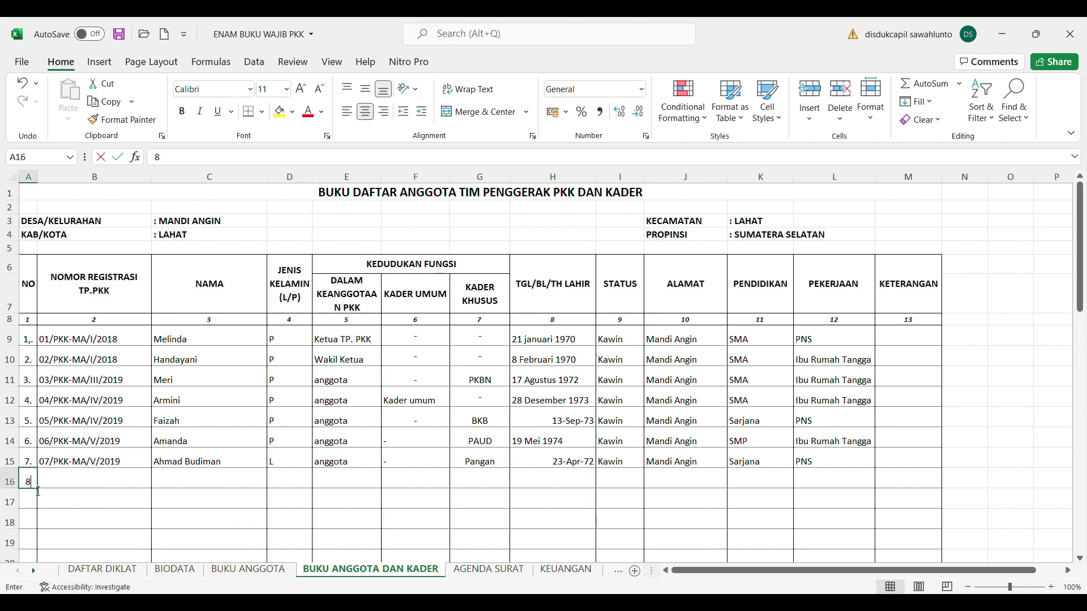
text(8.)
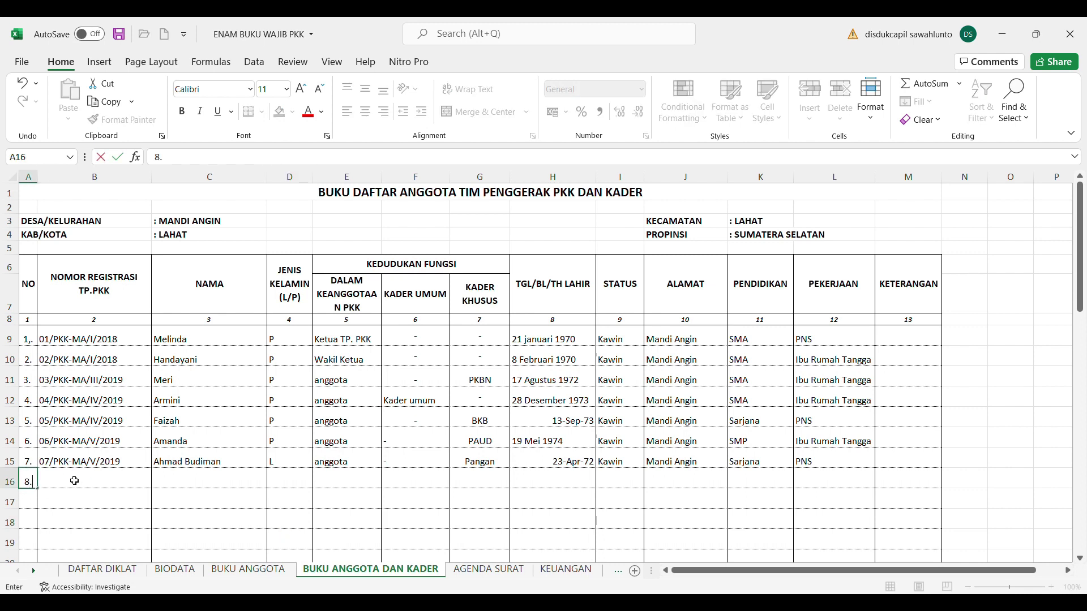
click(74, 481)
text(08)
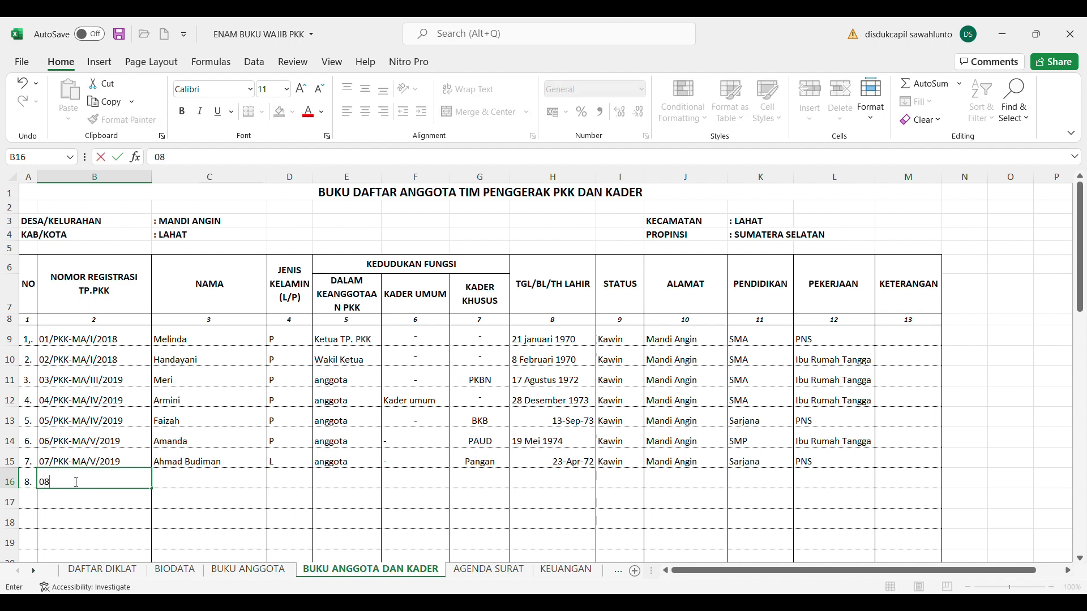
text(/PKK-MA/VI/2019)
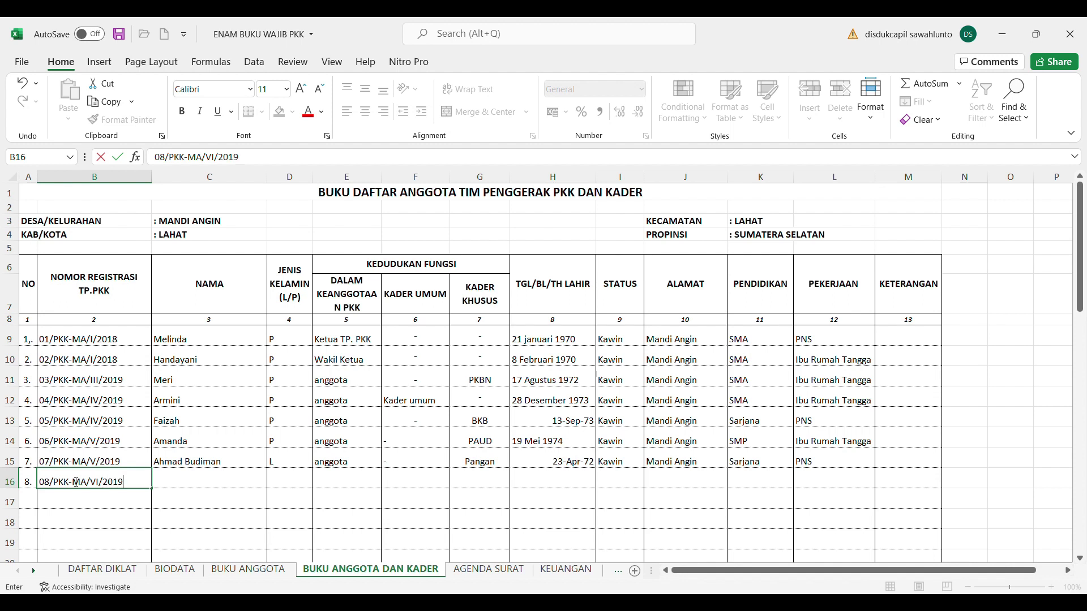
key(Tab)
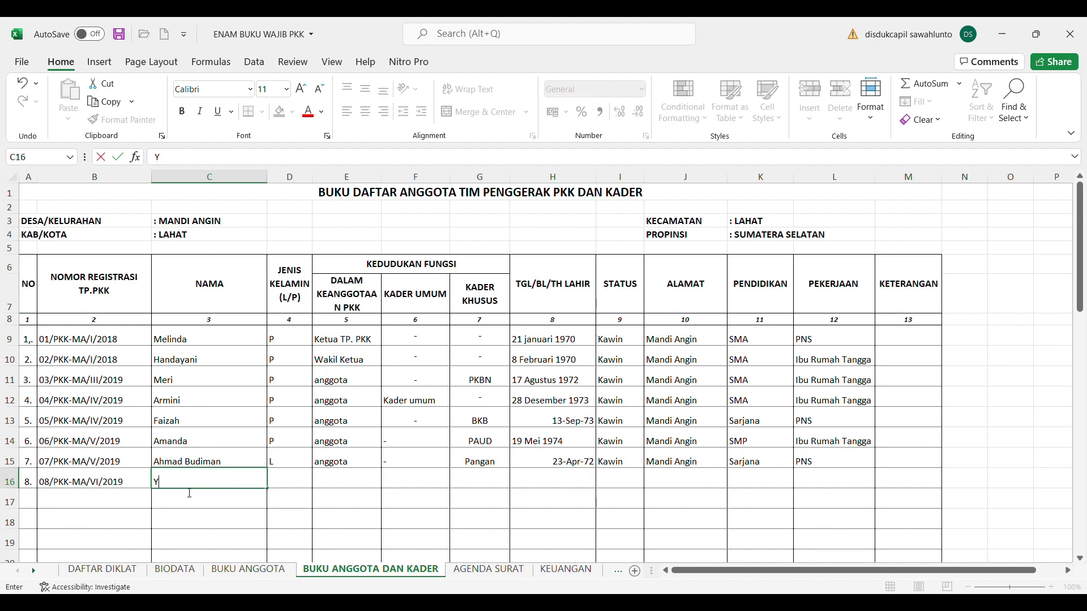
key(Tab)
Set row 16's gender to P and role to anggota, clearing the stray entry in E17
text(P)
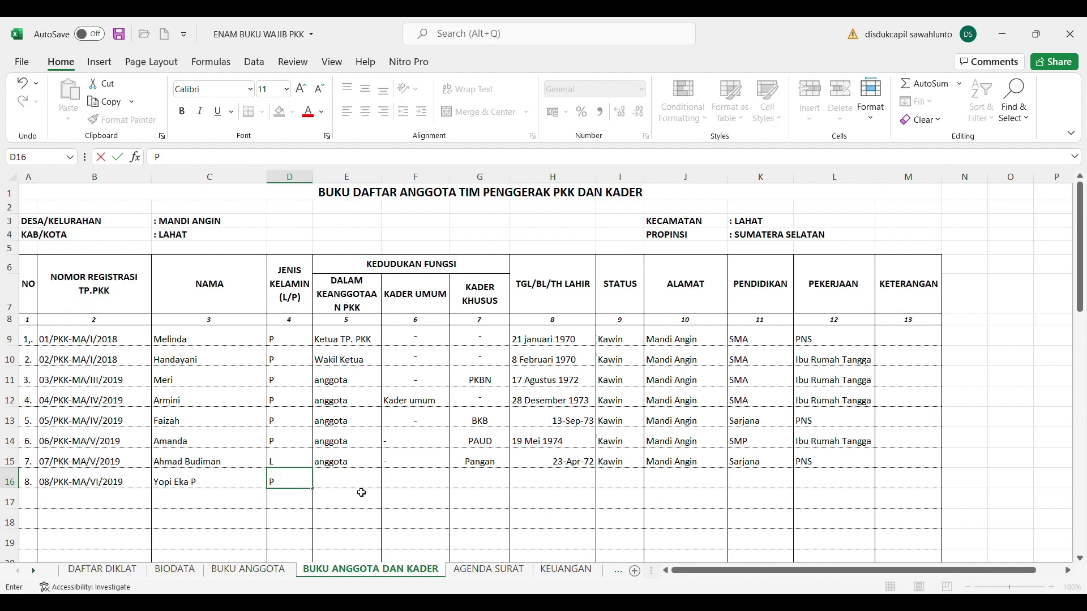
click(361, 493)
text(anggota)
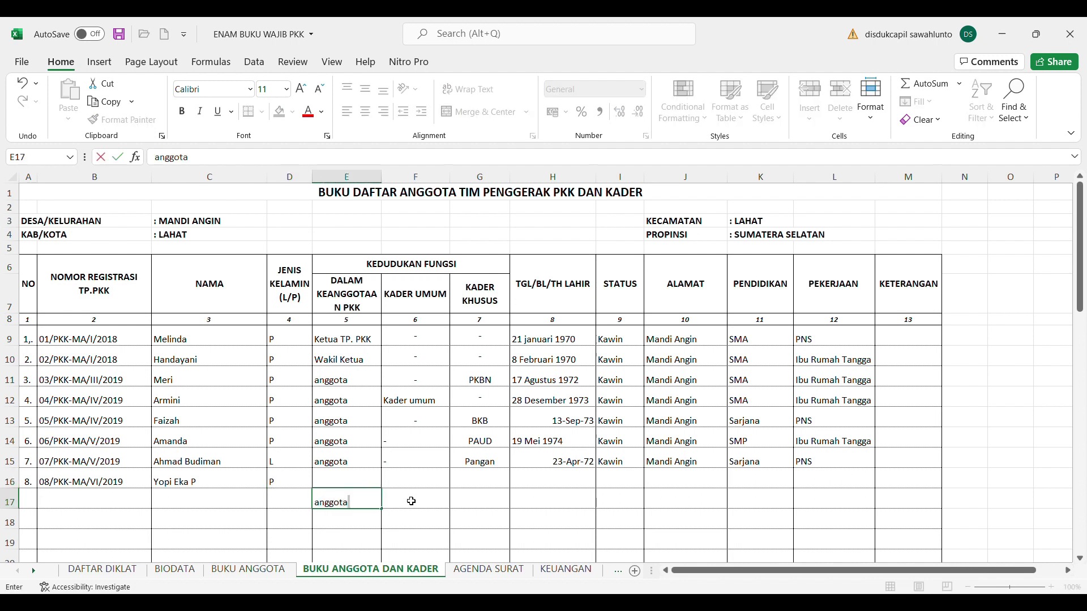
click(336, 485)
text(anggota)
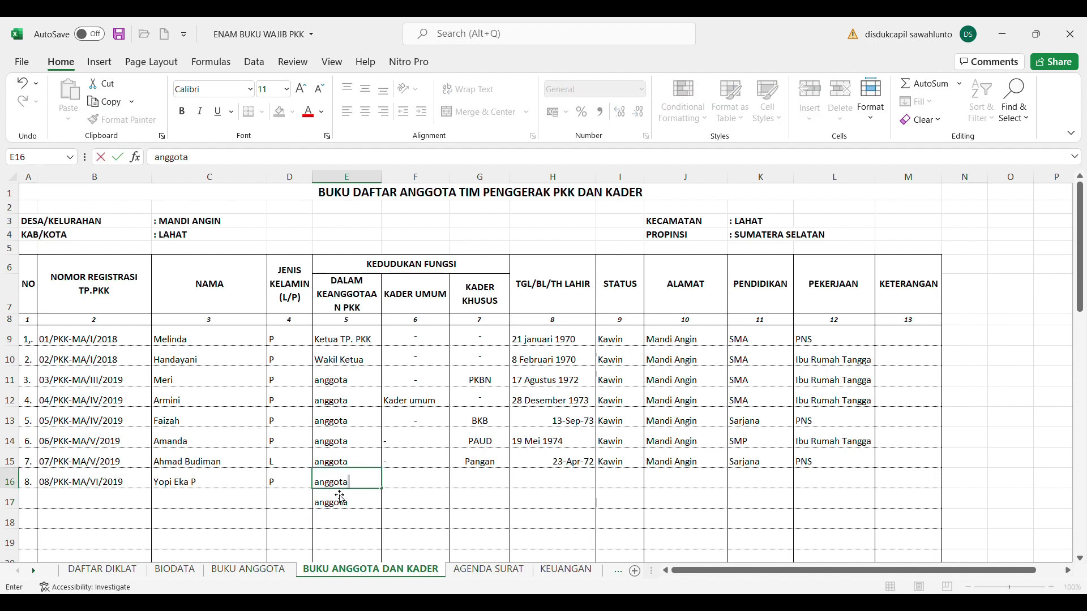
click(351, 504)
key(Delete)
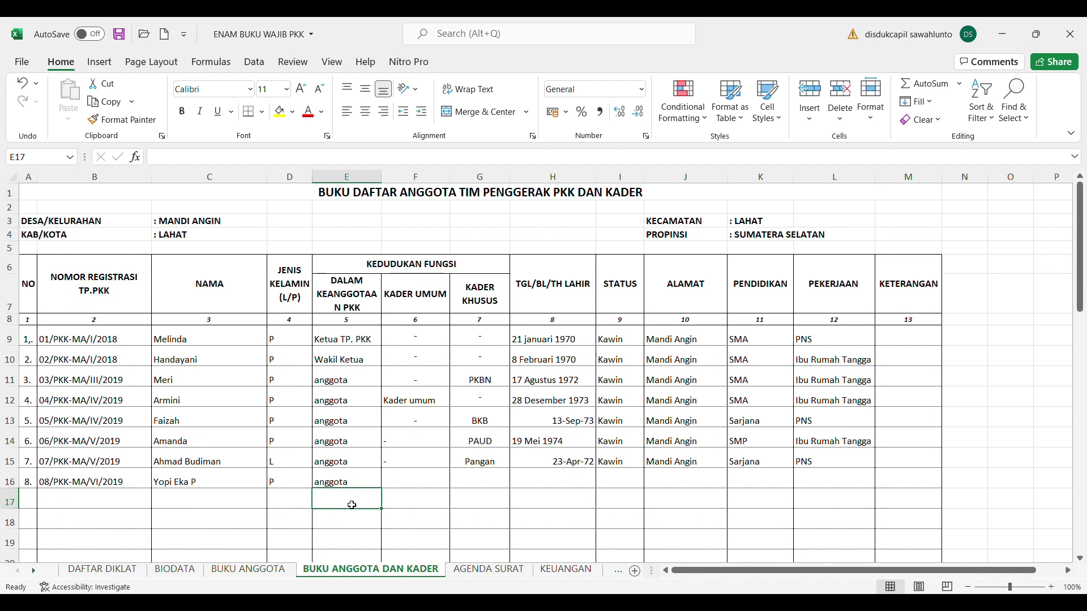
click(427, 486)
text('-)
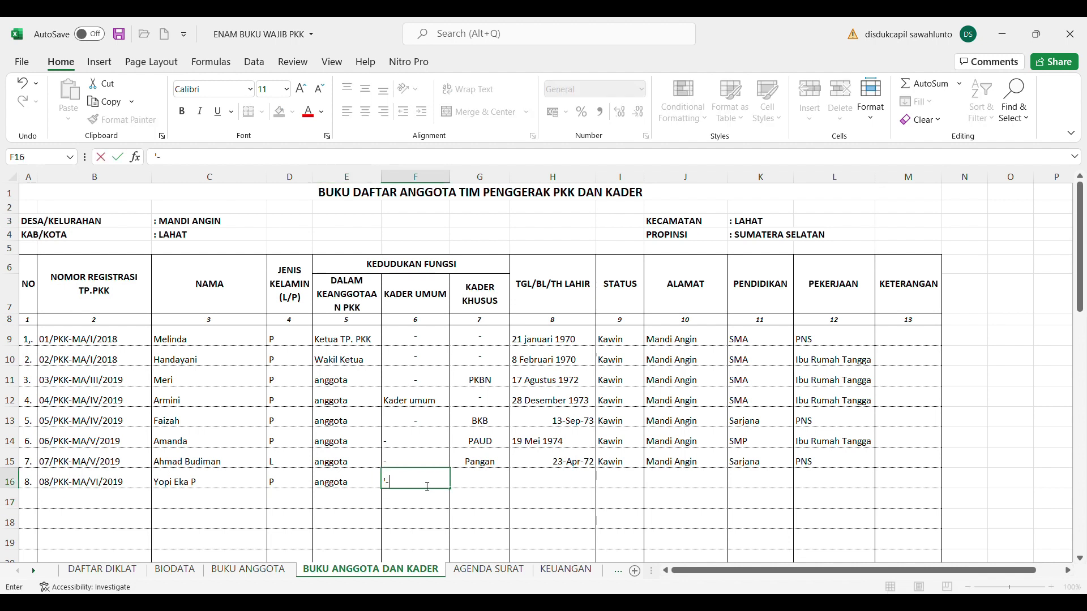
click(474, 489)
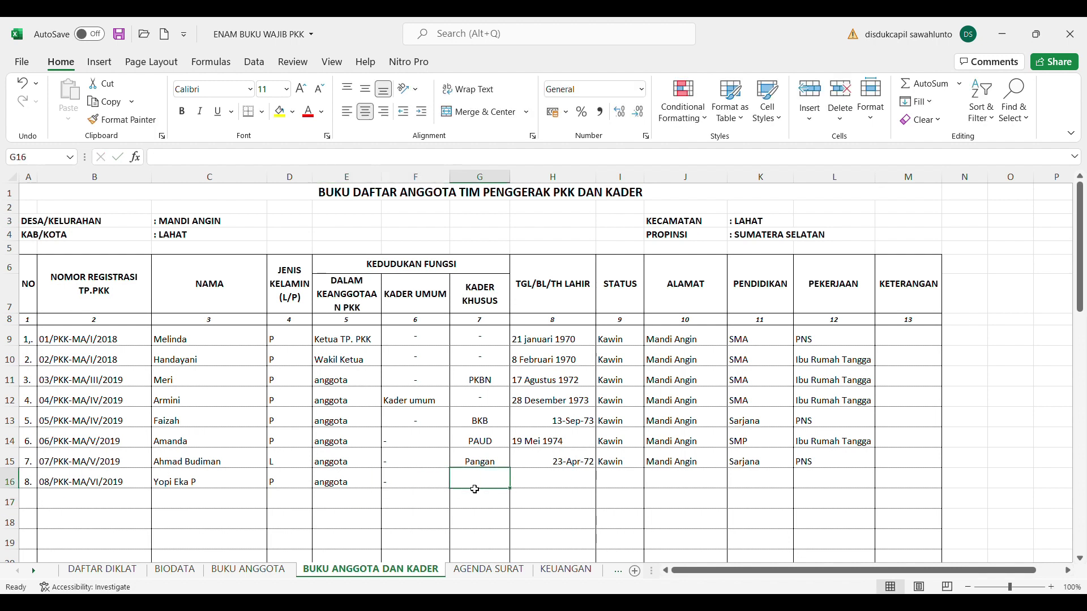
text(GIzi)
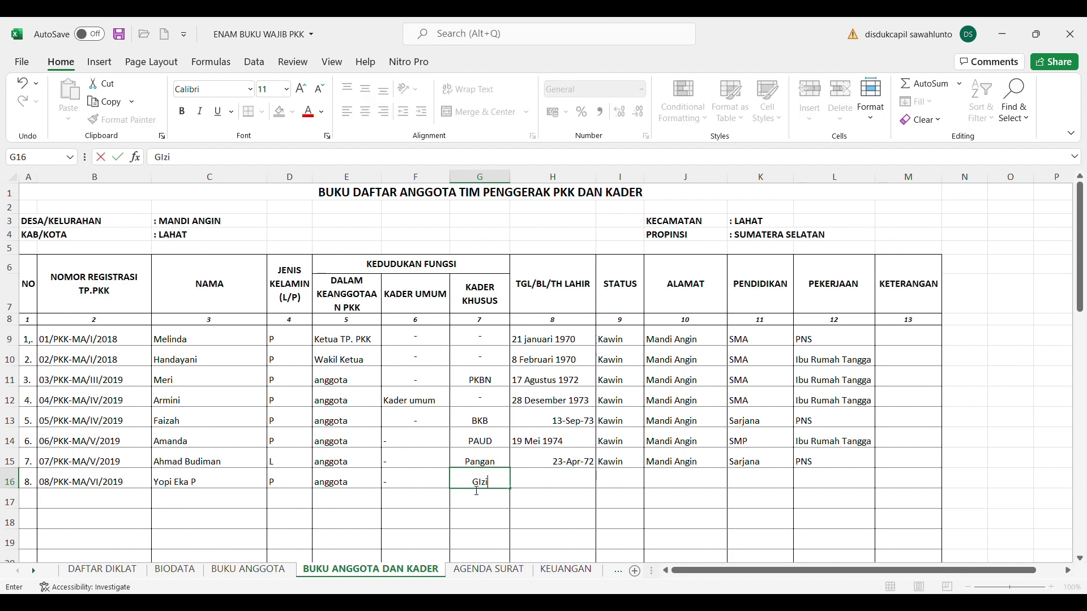
click(565, 487)
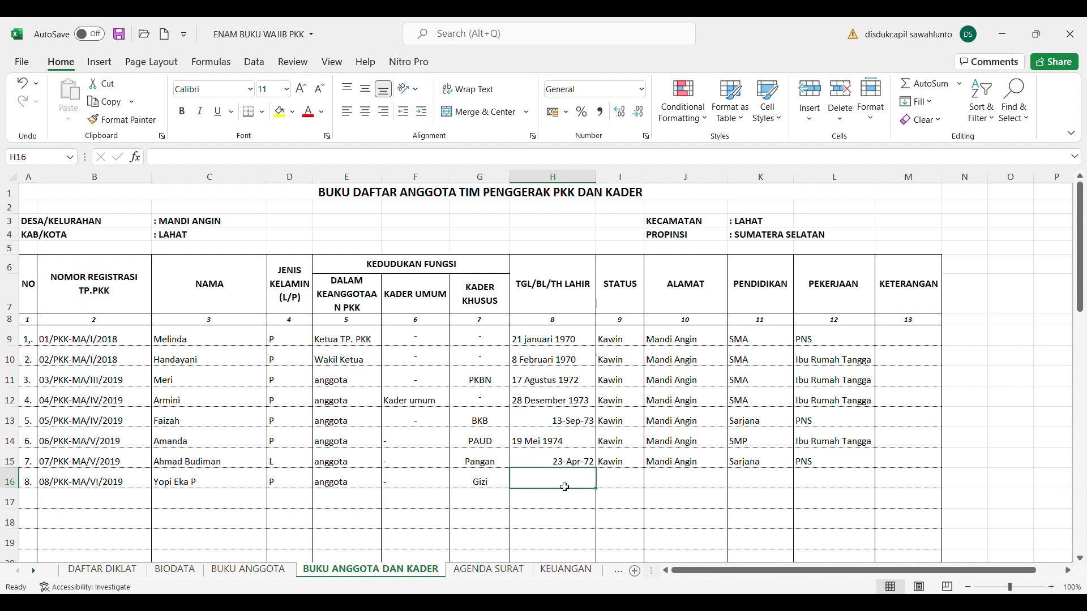
text(10)
key(BackSpace)
key(BackSpace)
text(')
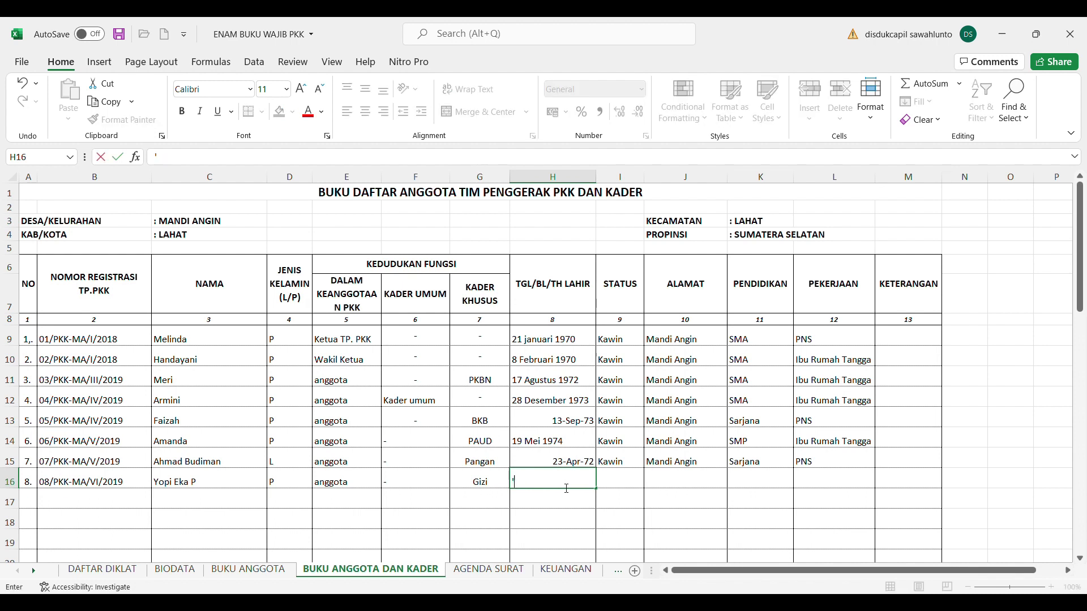
text(18 Maret 1980)
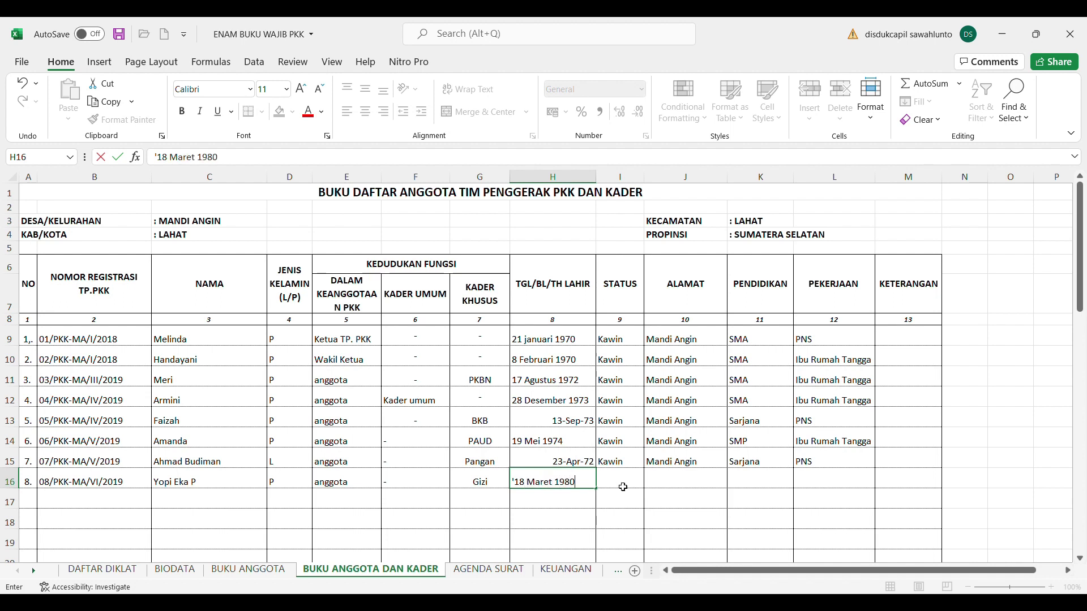
key(Tab)
Set row 16's status to Kawin and address to Mandi Angin, deleting the stray J17 address
text(K)
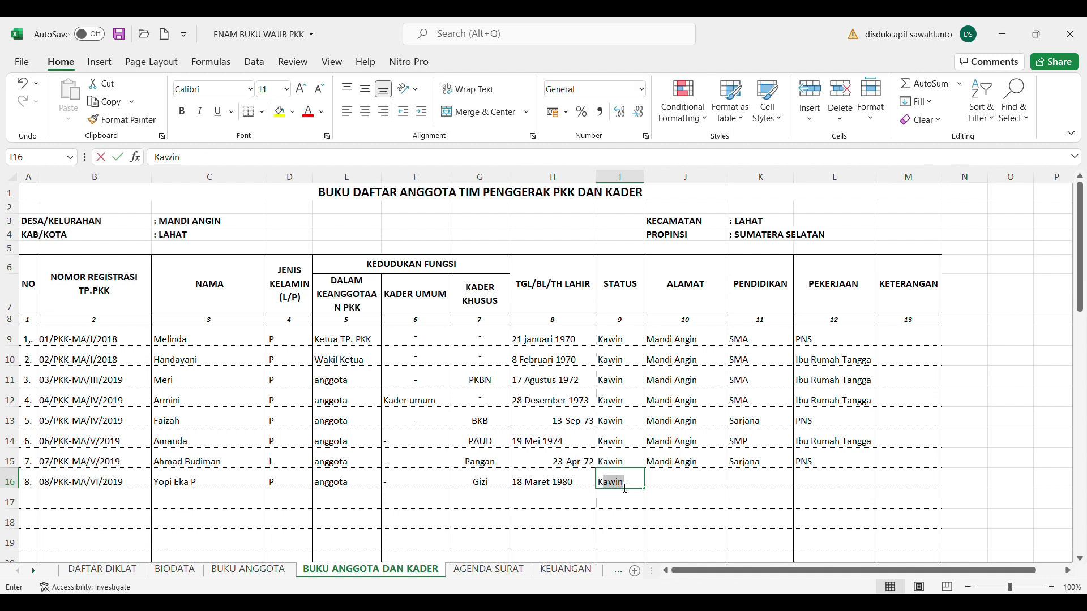
click(696, 493)
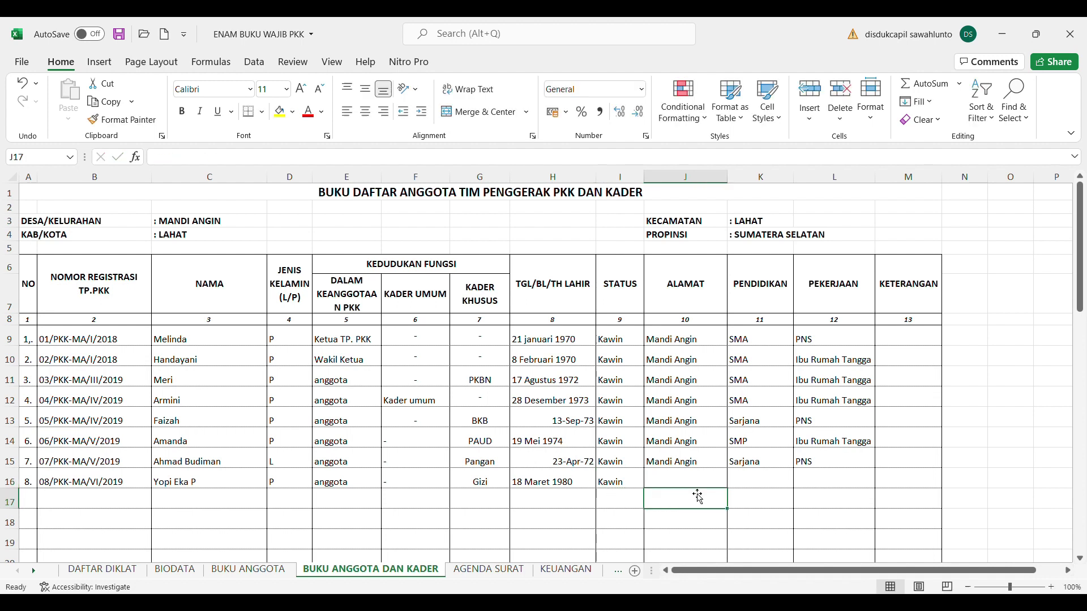
text(M)
click(678, 482)
text(Mandi Angin)
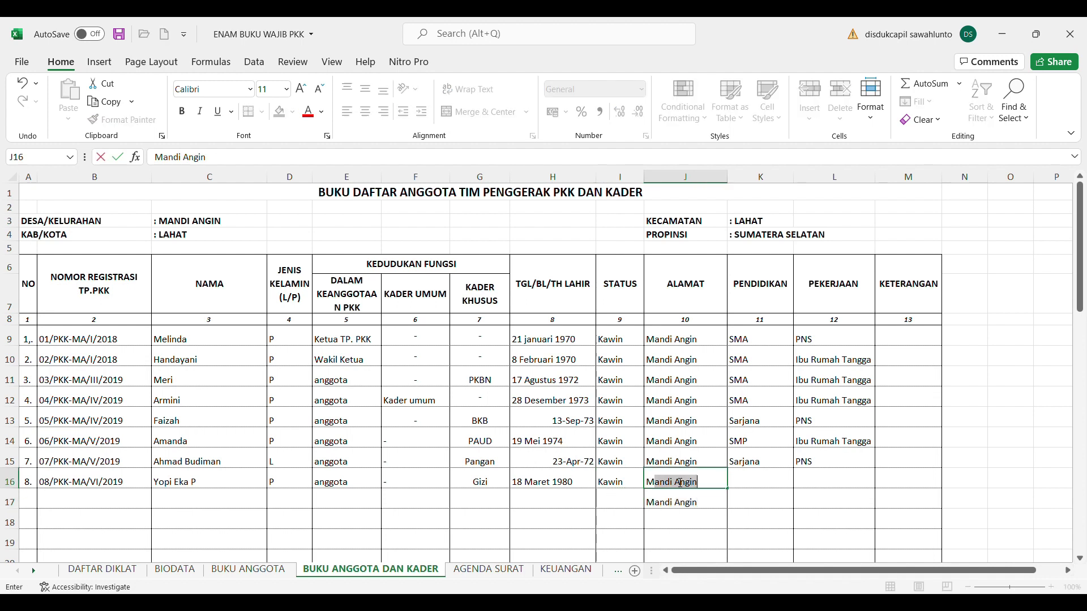
click(675, 503)
key(Delete)
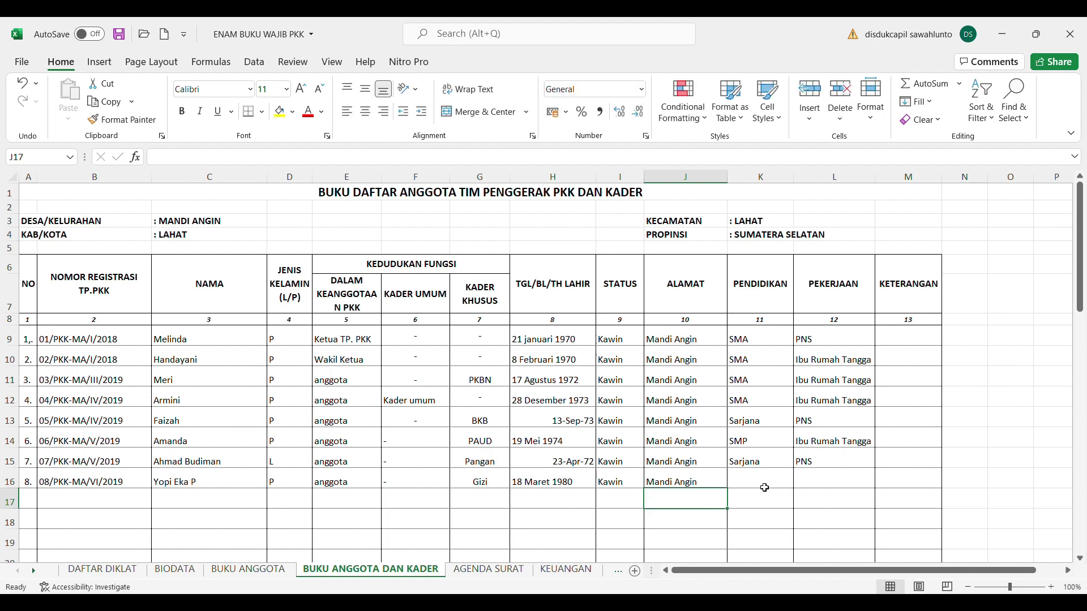
Enter Sarjana as education and PNS as occupation for row 16
click(766, 488)
text(Sarj)
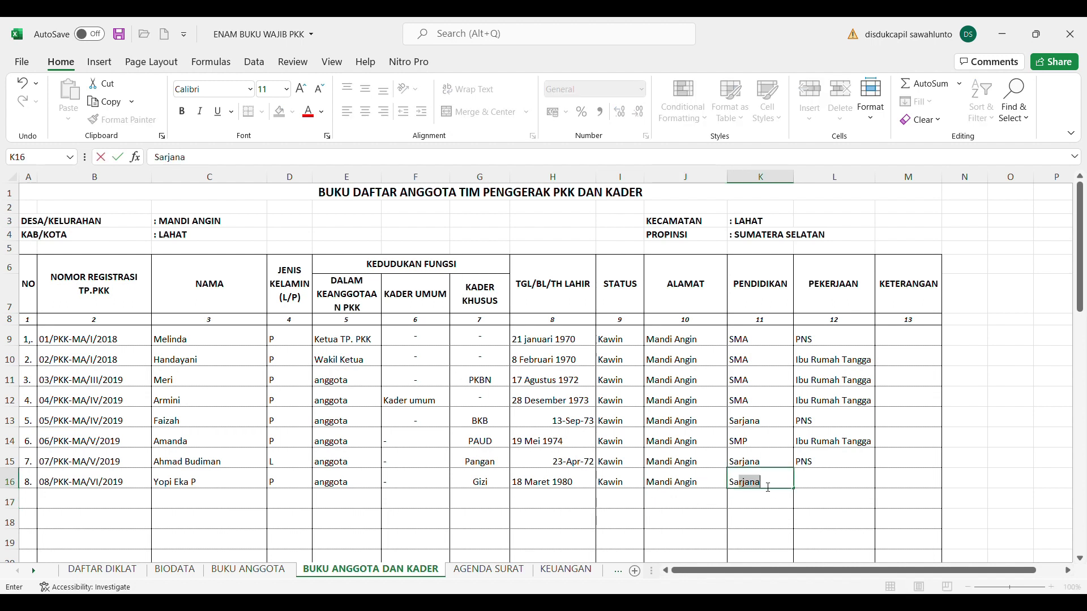
click(820, 485)
text(PNS)
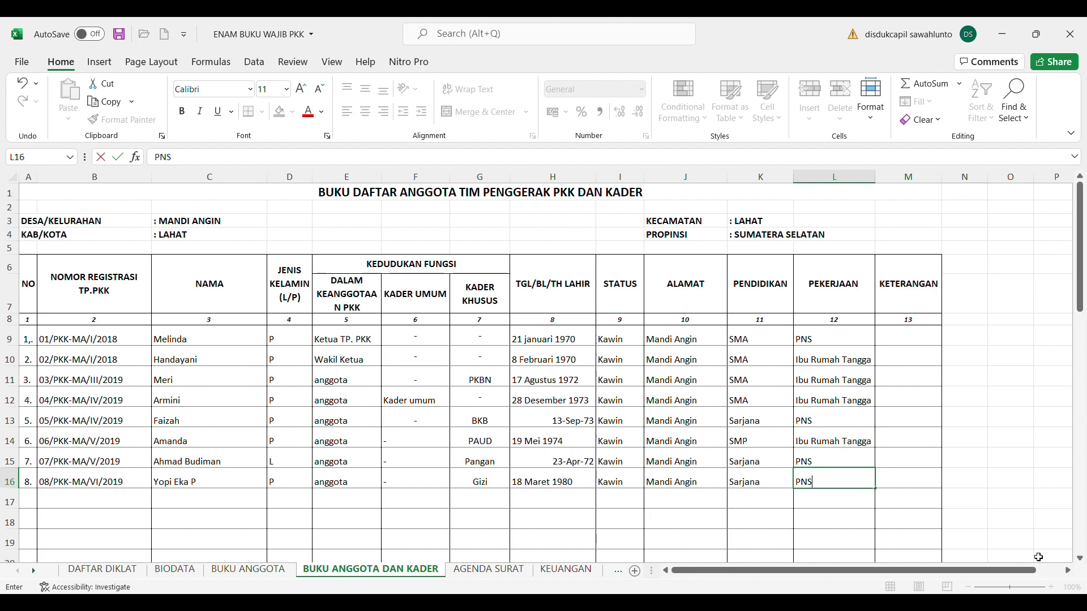
click(1080, 558)
Commit PNS in L16 and scroll the sheet to review member rows 9 through 16
click(1080, 559)
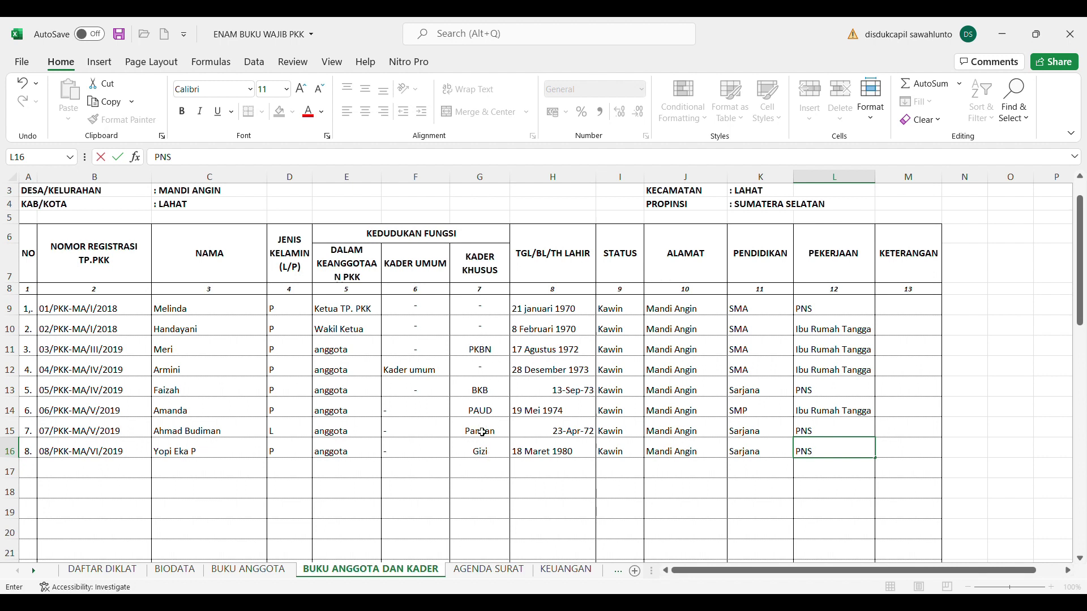
click(1013, 492)
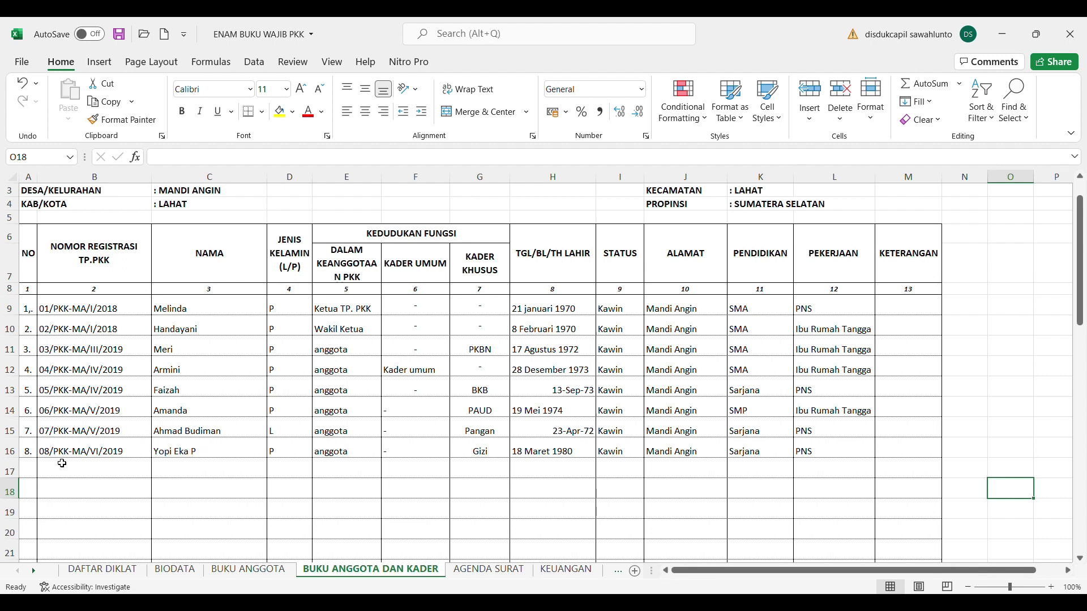
scroll(1082, 313, up, 1)
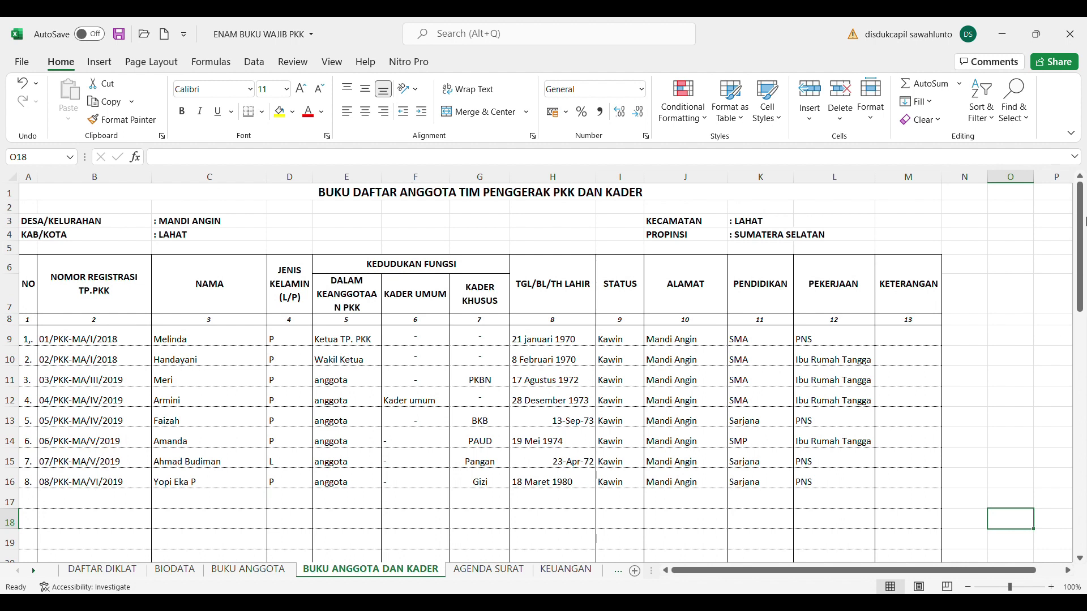
scroll(1081, 235, down, 2)
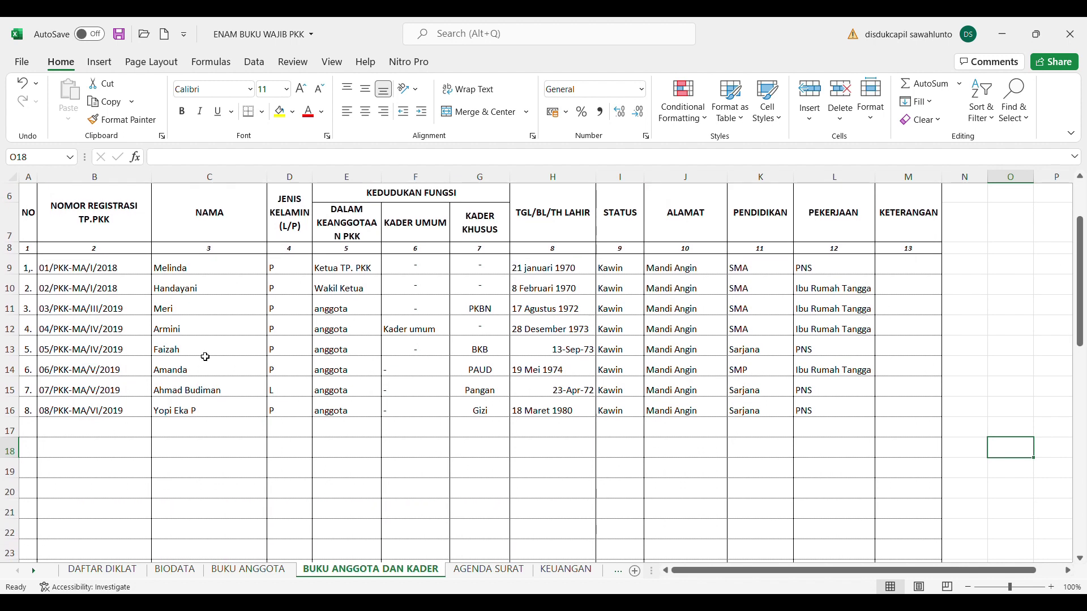
In row 17, enter number 9., registration 09/PKK-MA/I/2020, the member's name and gender L
click(33, 431)
text(9)
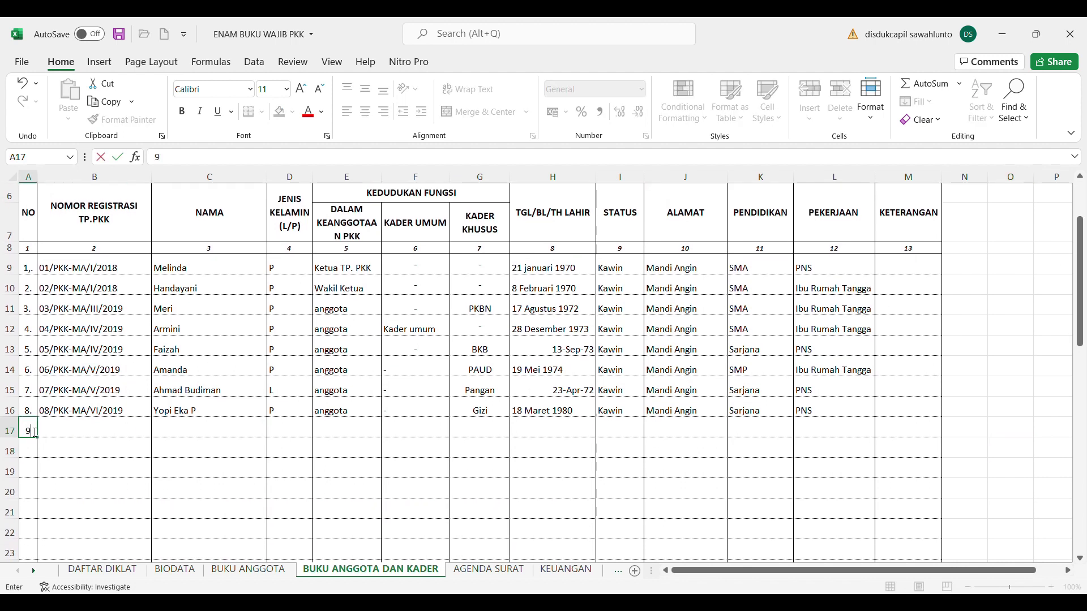
text(.)
click(63, 434)
text(09)
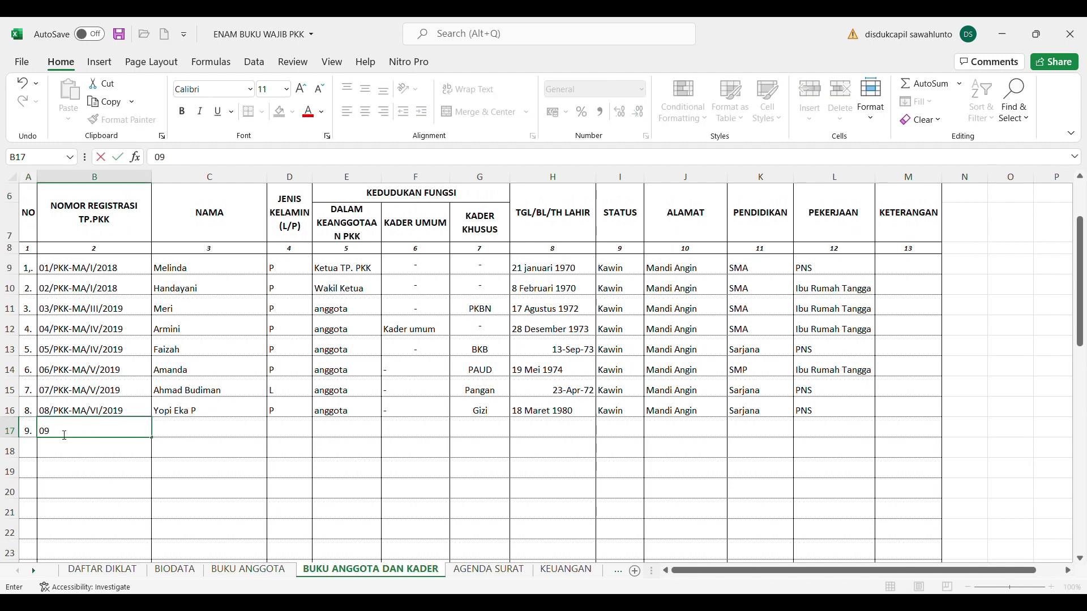
text(/PKK-MA/I/2020)
click(197, 433)
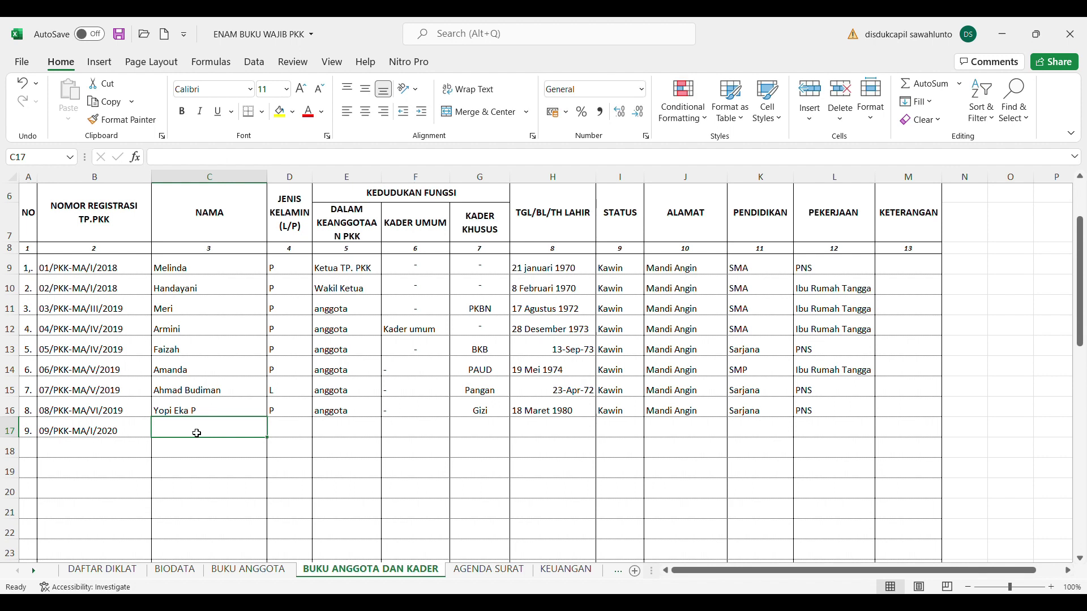
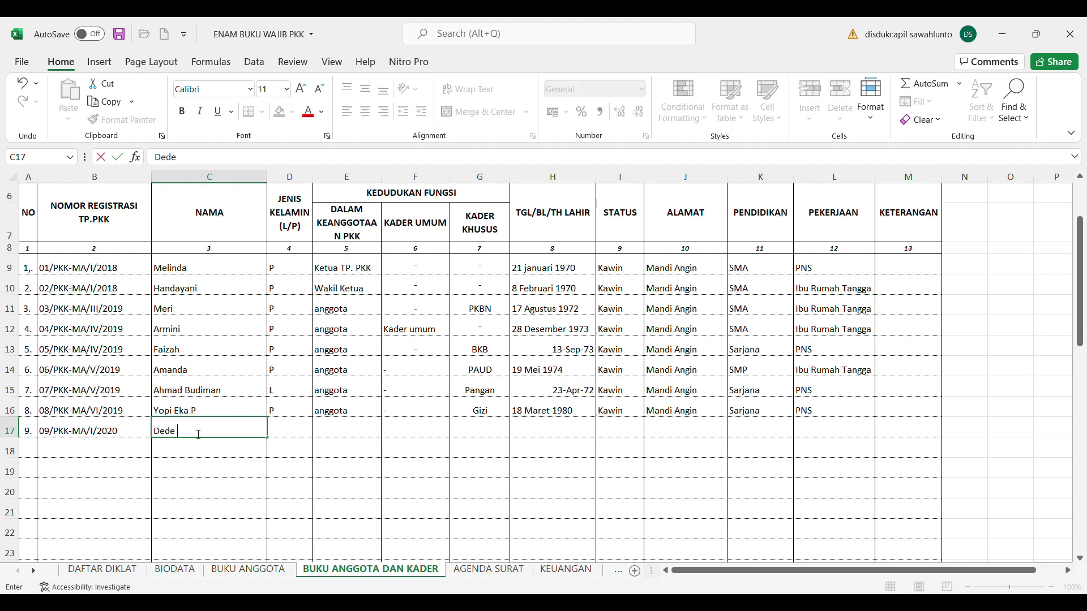
click(292, 438)
text(L)
Give row 17 role anggota, general cadre '-' and special cadre Kesling
click(340, 437)
text(anggota)
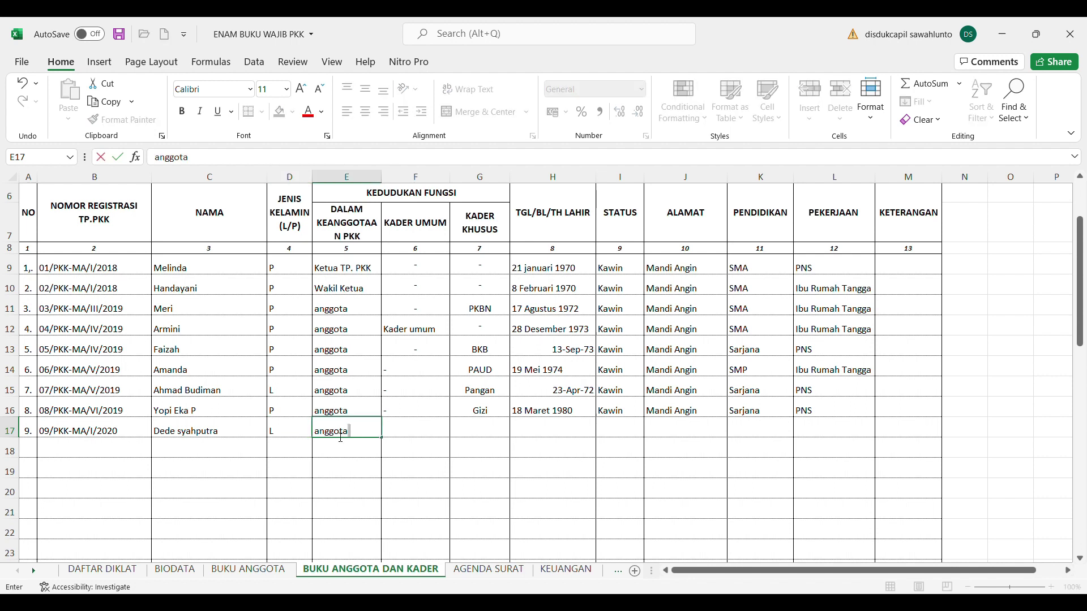
click(406, 432)
text('-)
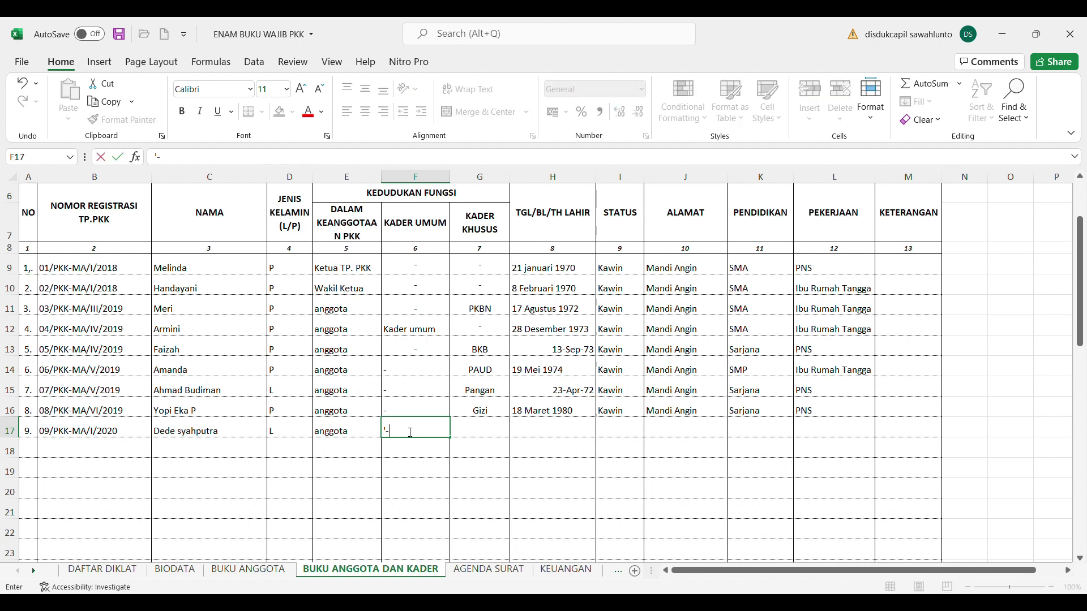
click(492, 432)
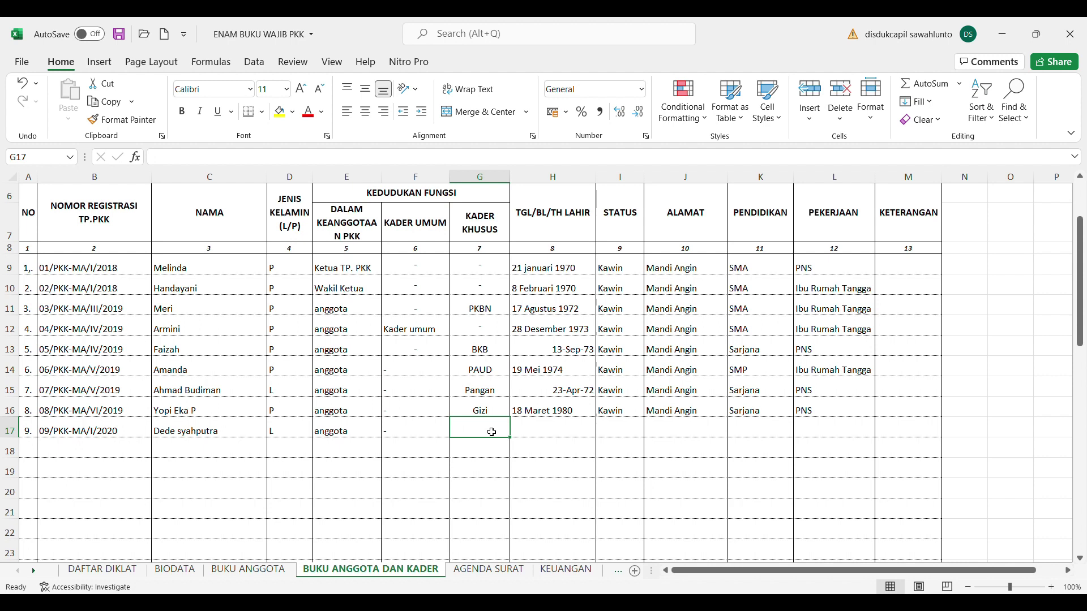
text(Keslin)
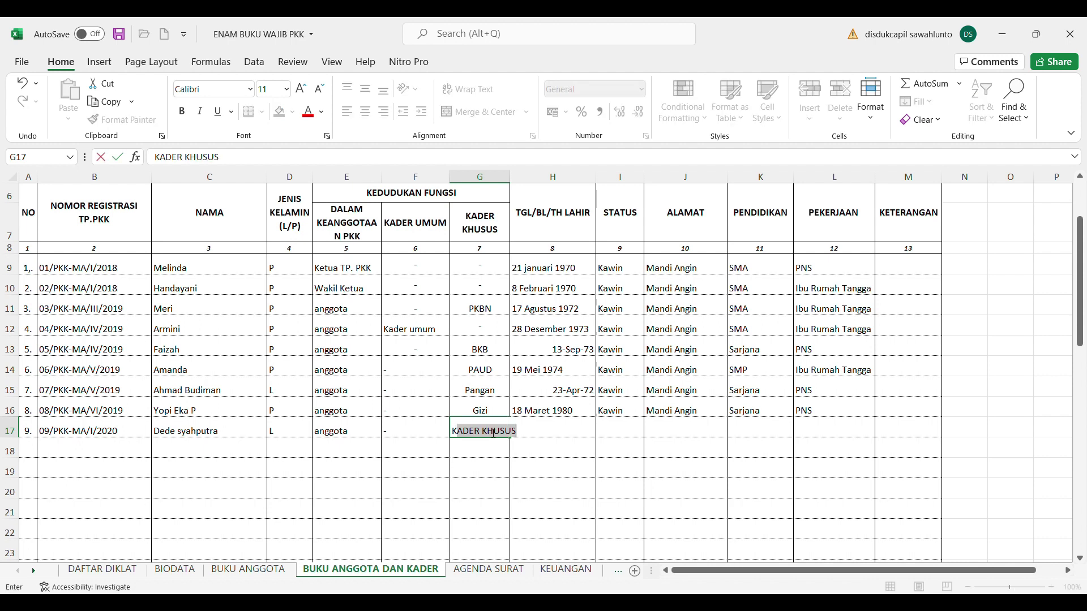
text(g)
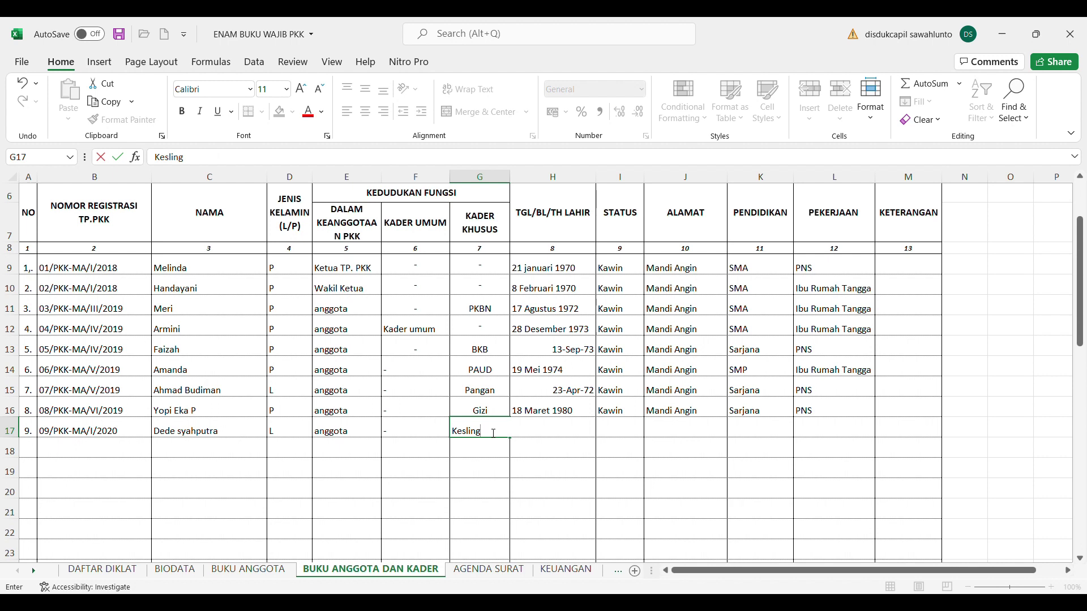
key(F2)
click(562, 456)
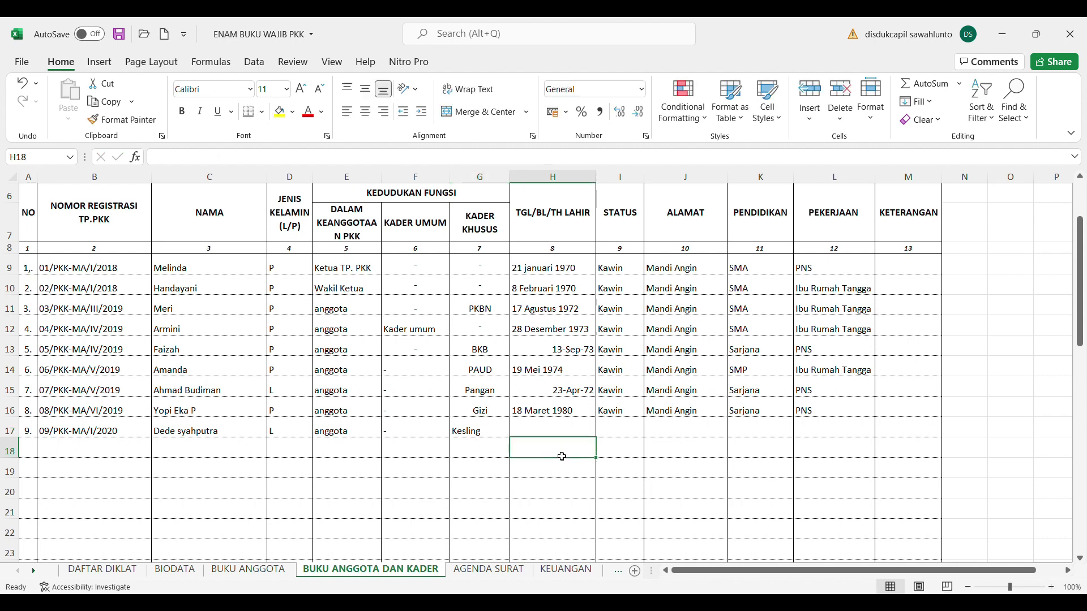
click(547, 432)
text('21 f)
text(ebruari 1979)
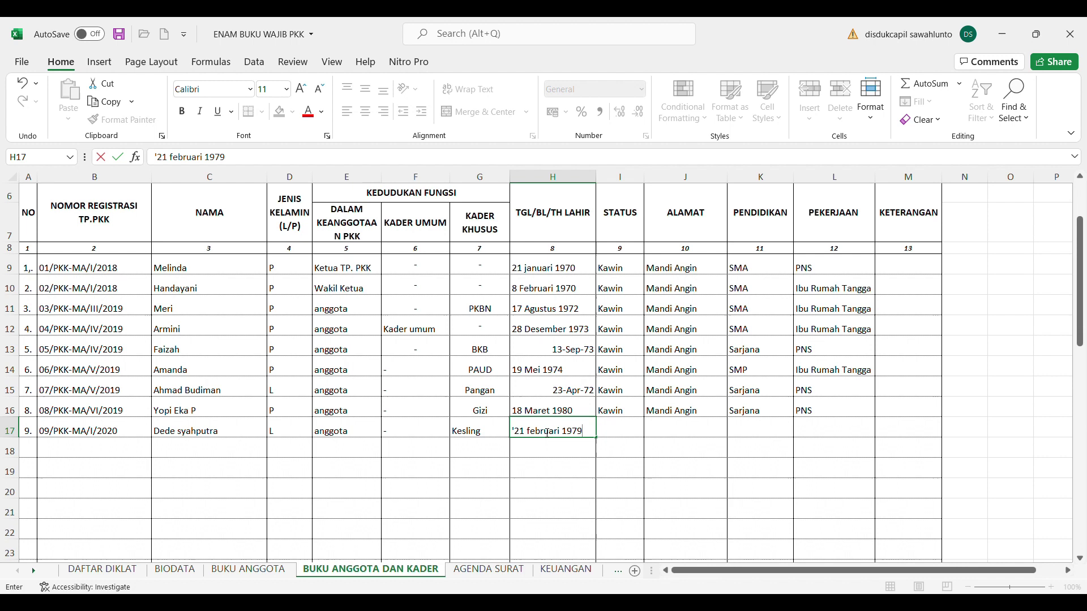
click(628, 435)
text(kawin)
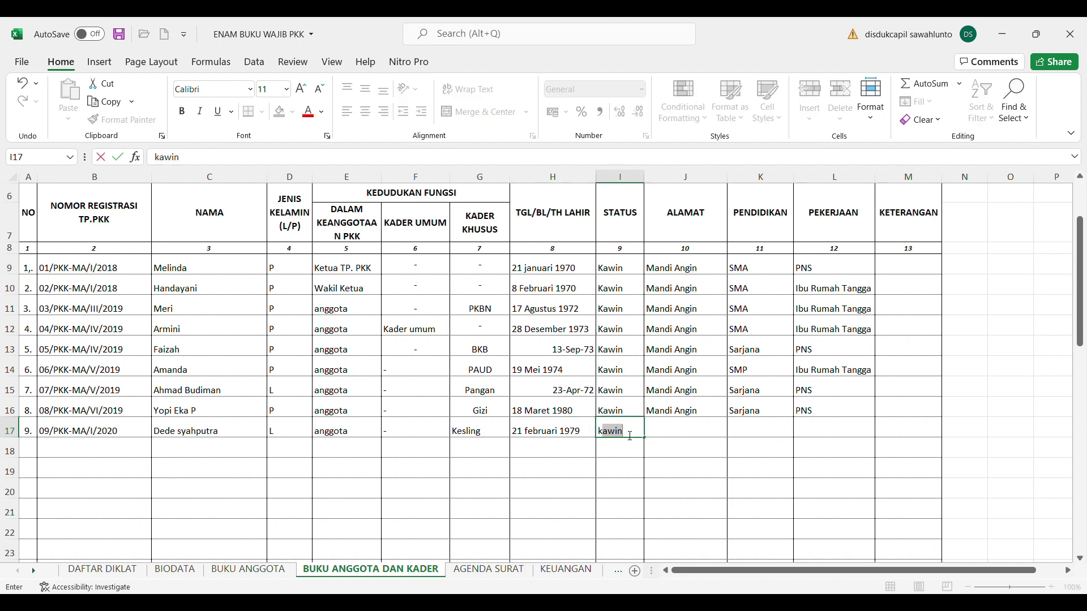
click(688, 432)
text(mandi Angin)
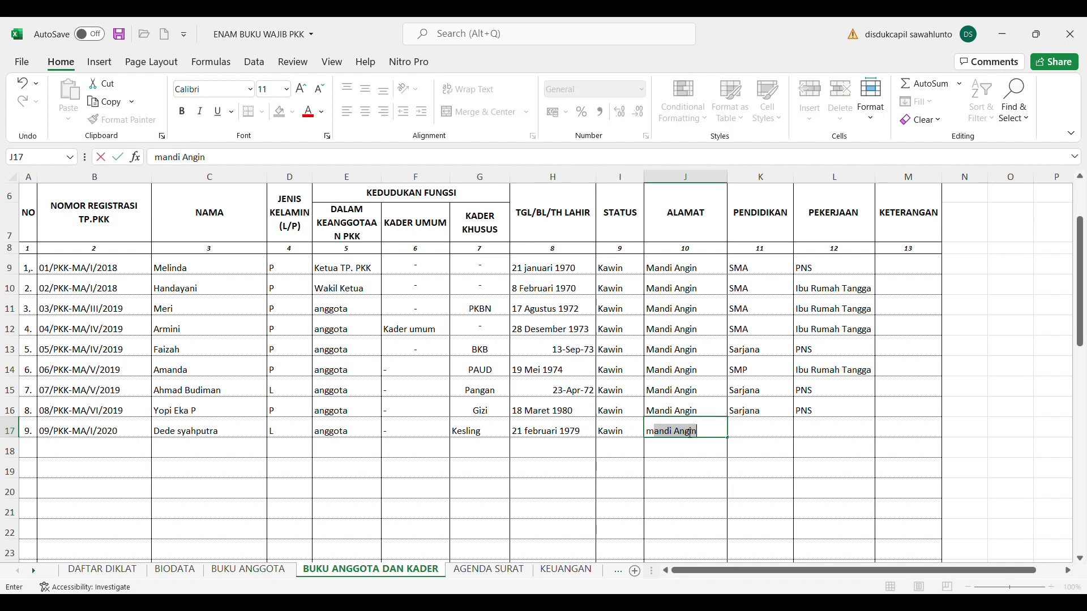
click(765, 433)
text(SMa)
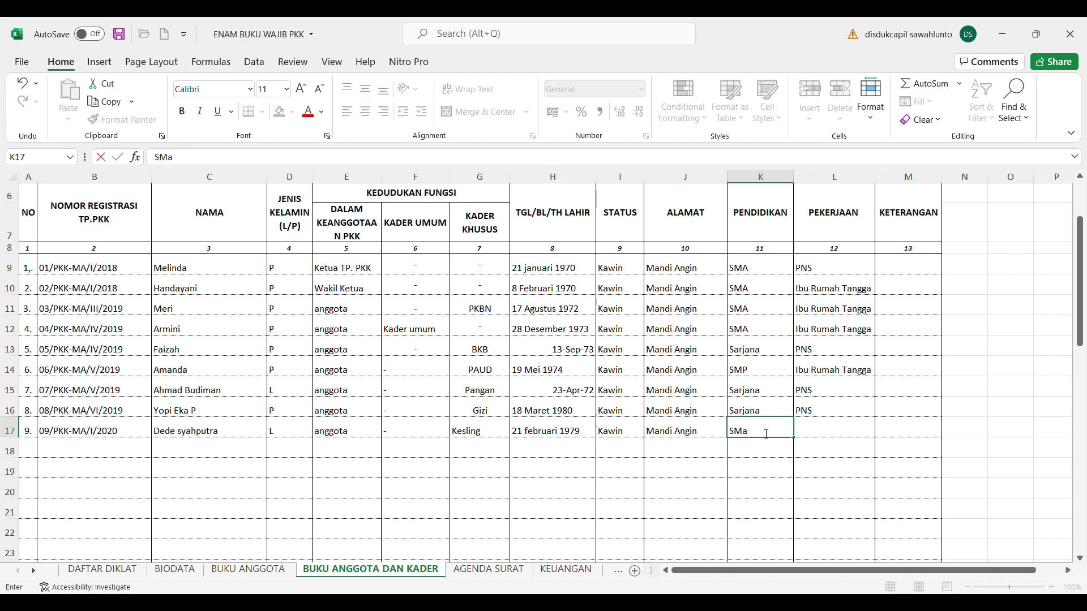
click(815, 427)
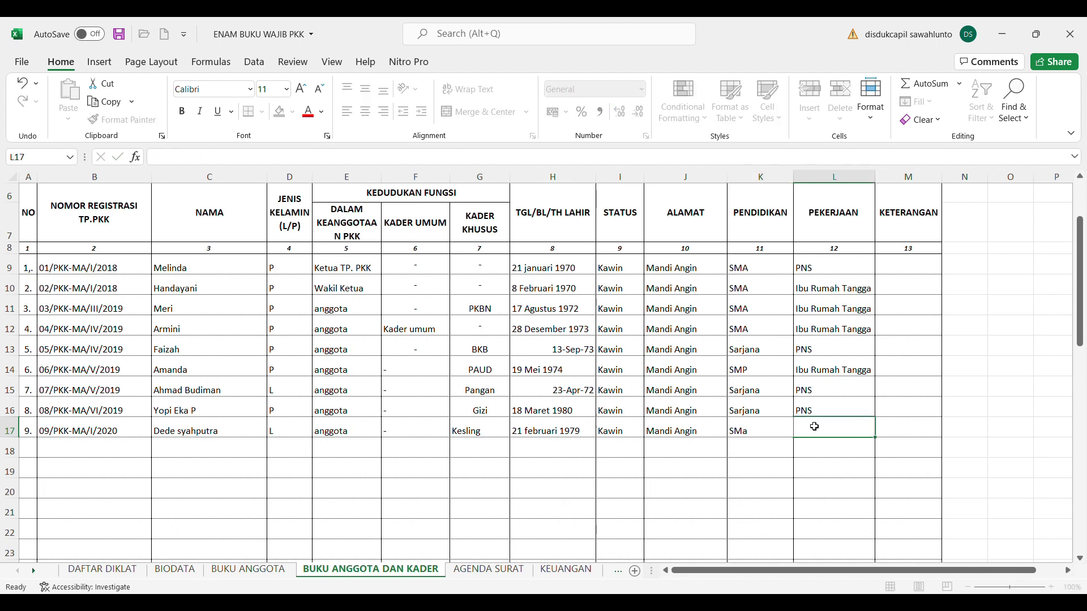
text(Wiraswasta)
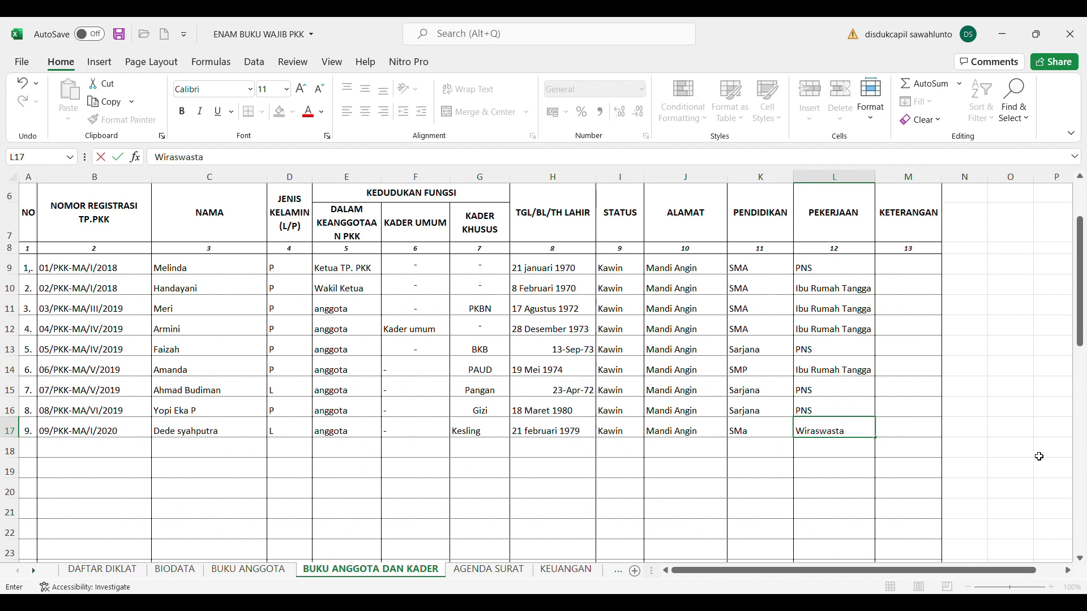
click(987, 432)
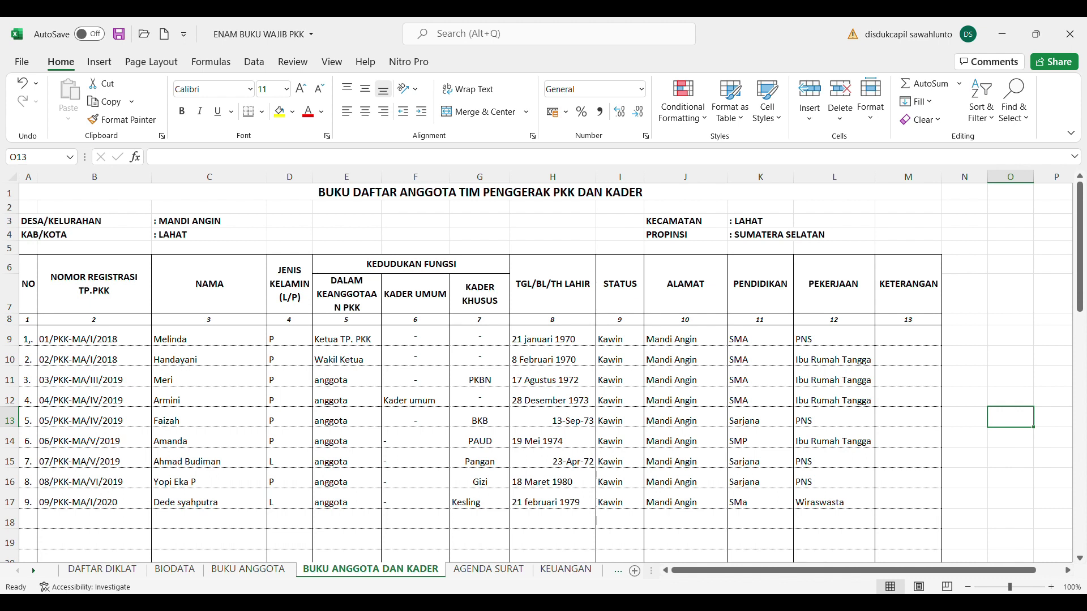
View the BUKU ANGGOTA sheet, then return to BUKU ANGGOTA DAN KADER
click(272, 575)
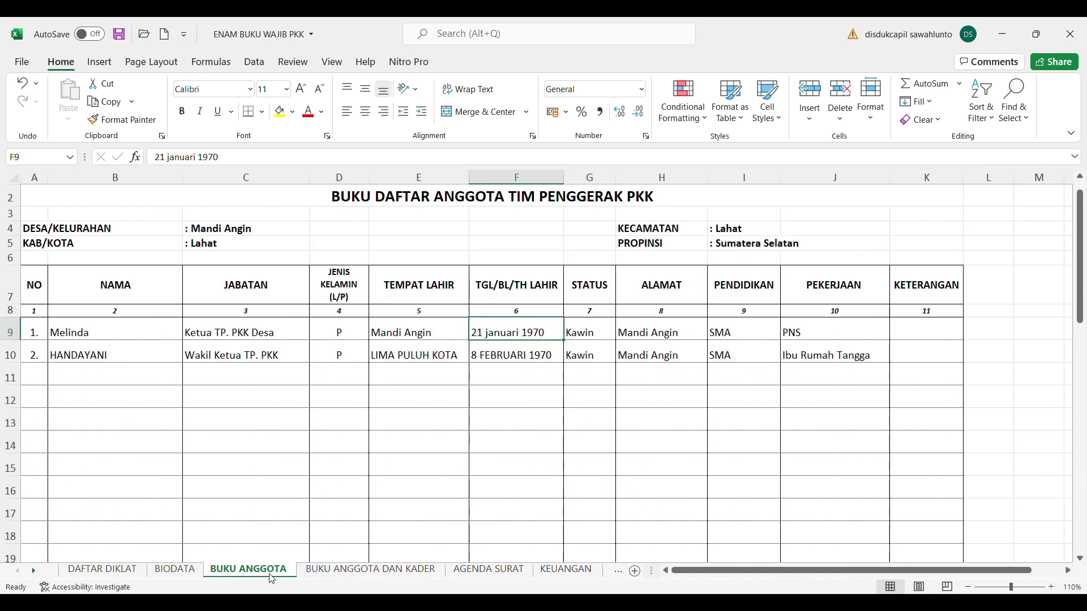
click(350, 573)
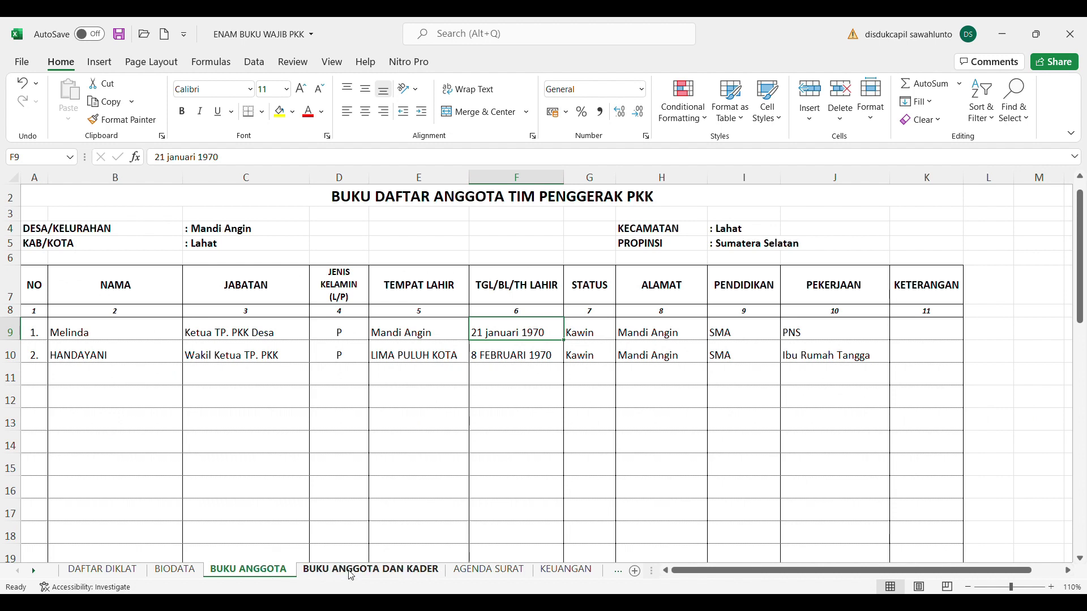